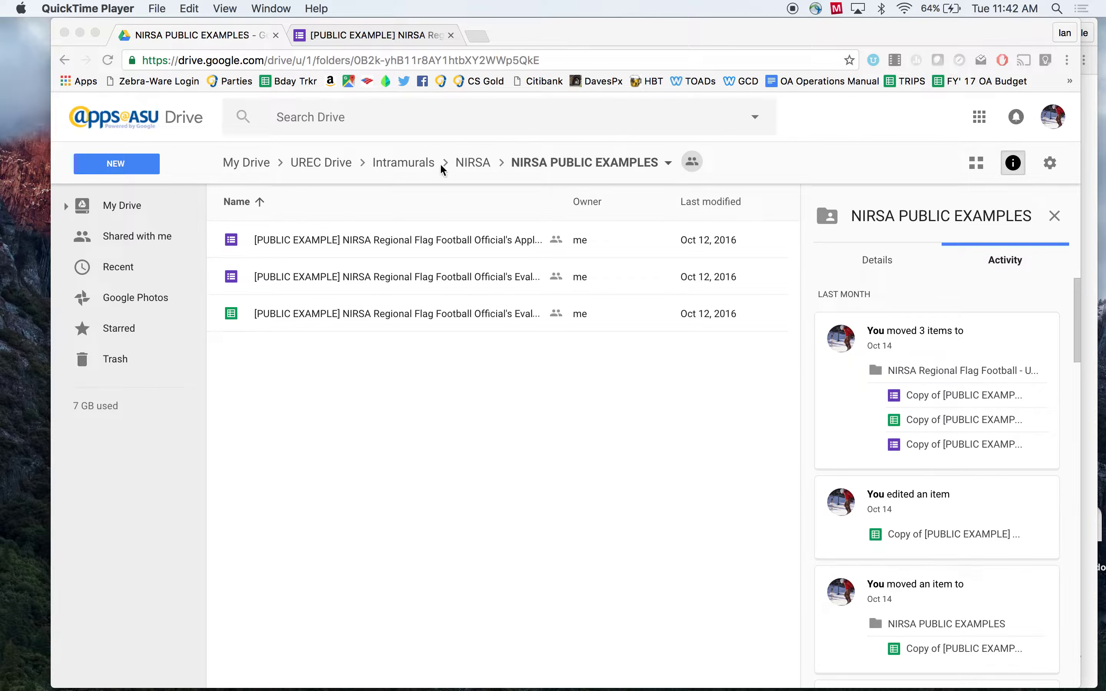
Close the open form and make a copy of the "[PUBLIC EXAMPLE] NIRSA Regional Flag Football Official's Evaluation" form in the NIRSA PUBLIC EXAMPLES folder
click(389, 26)
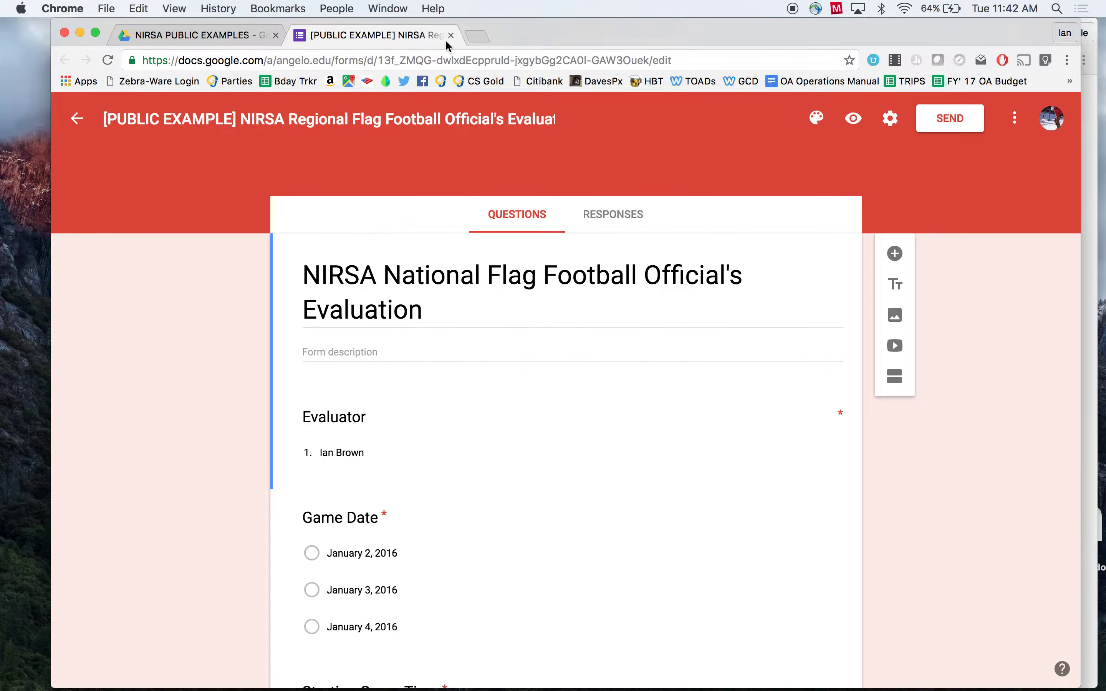
click(450, 35)
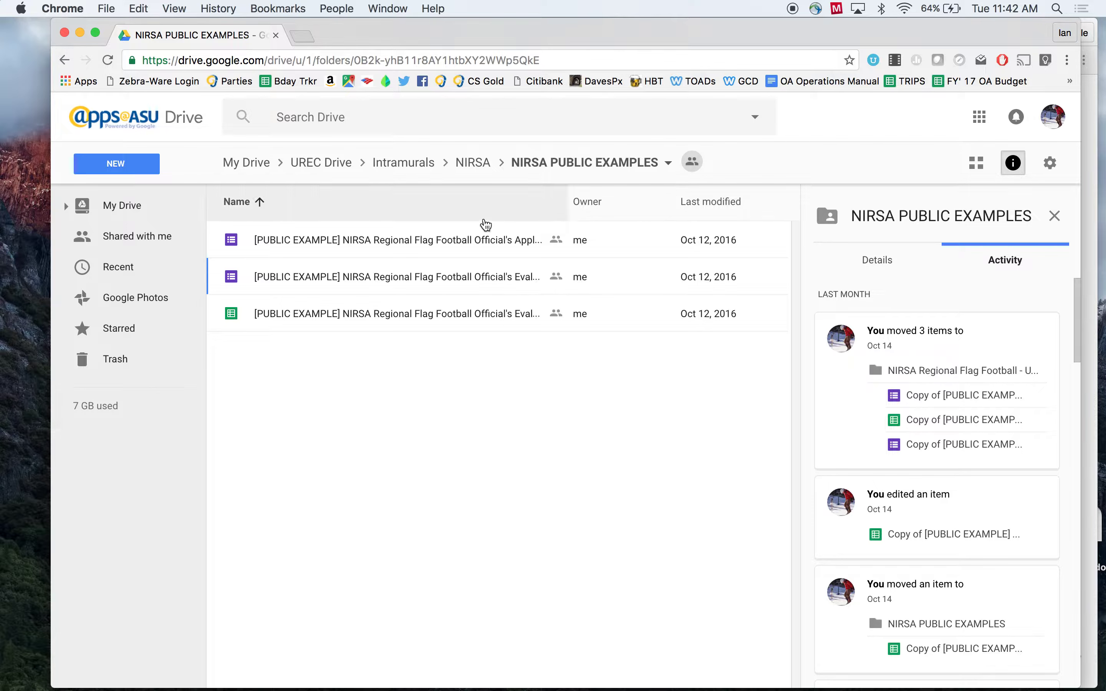
click(468, 278)
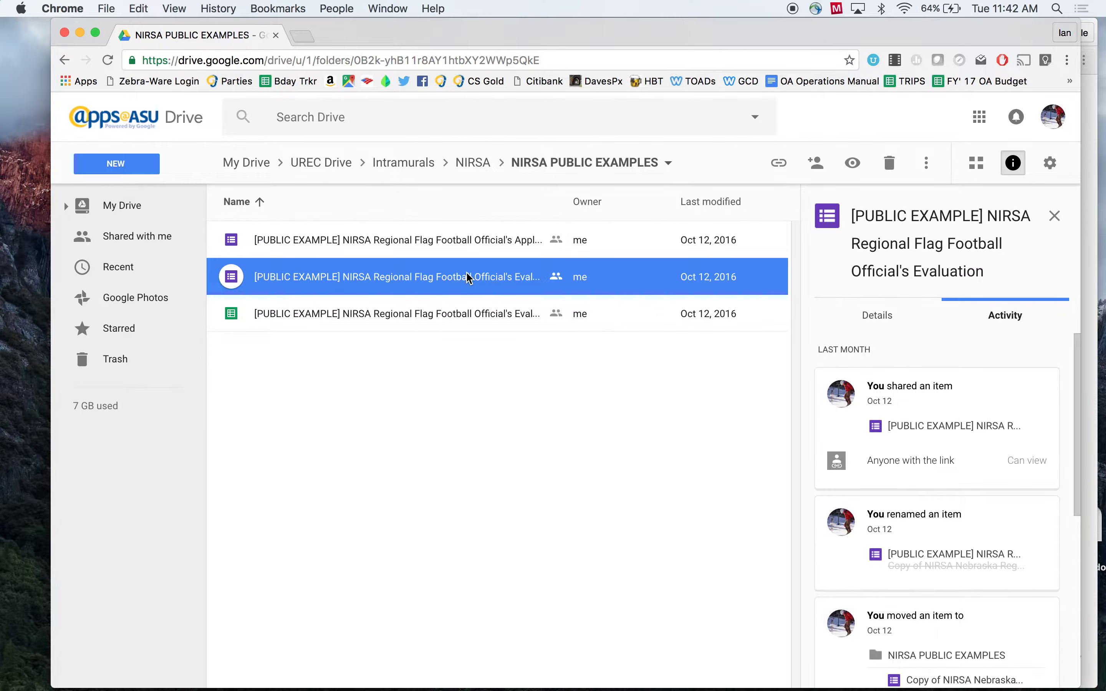
right_click(467, 272)
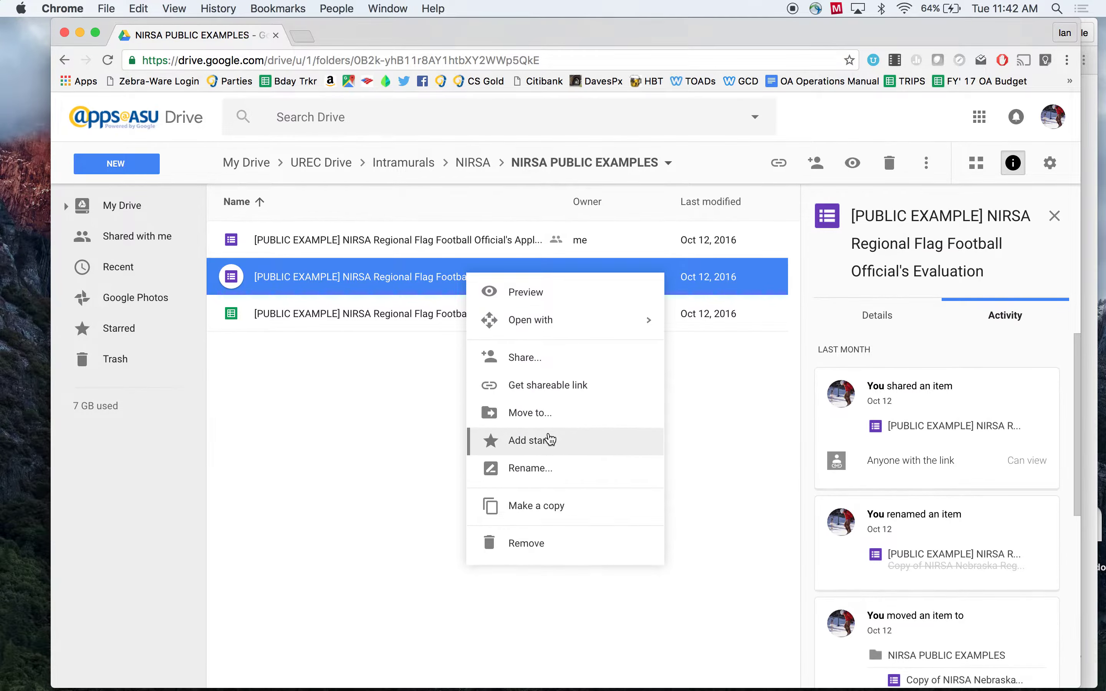
click(553, 504)
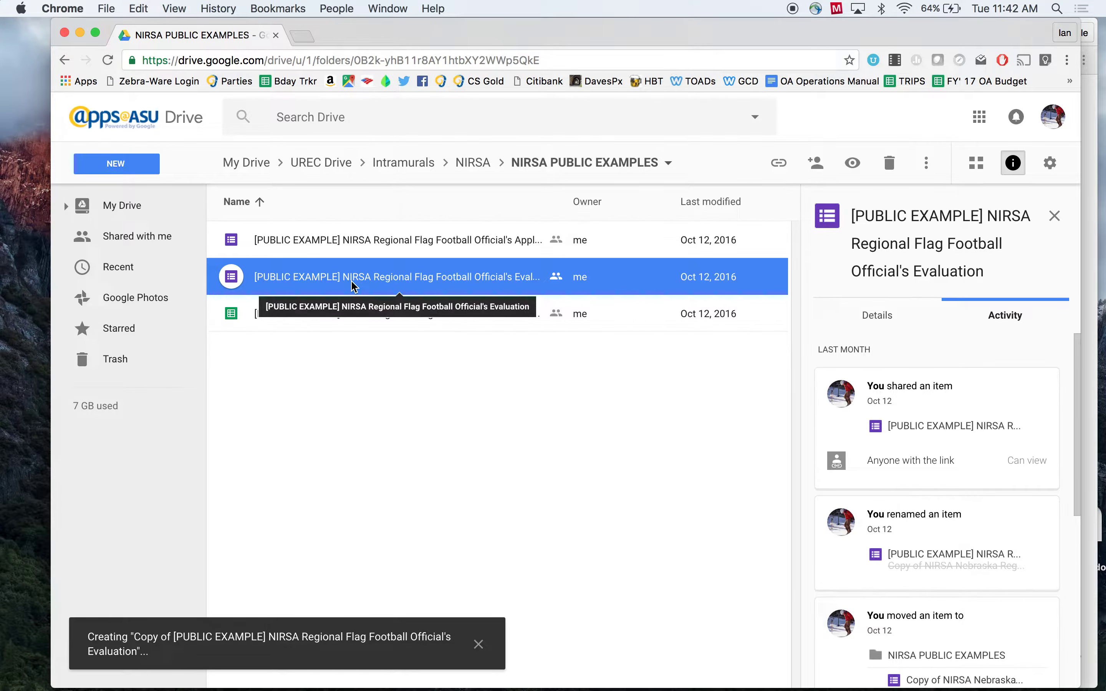
Make a copy of the "[PUBLIC EXAMPLE] NIRSA Regional Flag Football Official's Evaluation (Responses)" spreadsheet
click(337, 327)
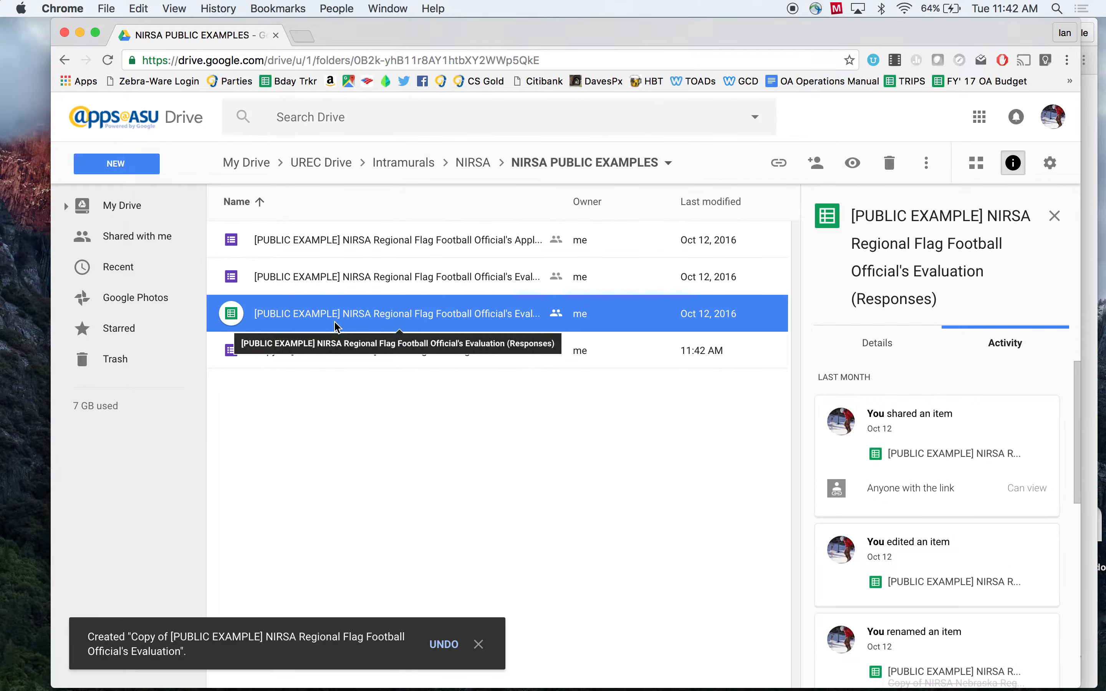
right_click(338, 325)
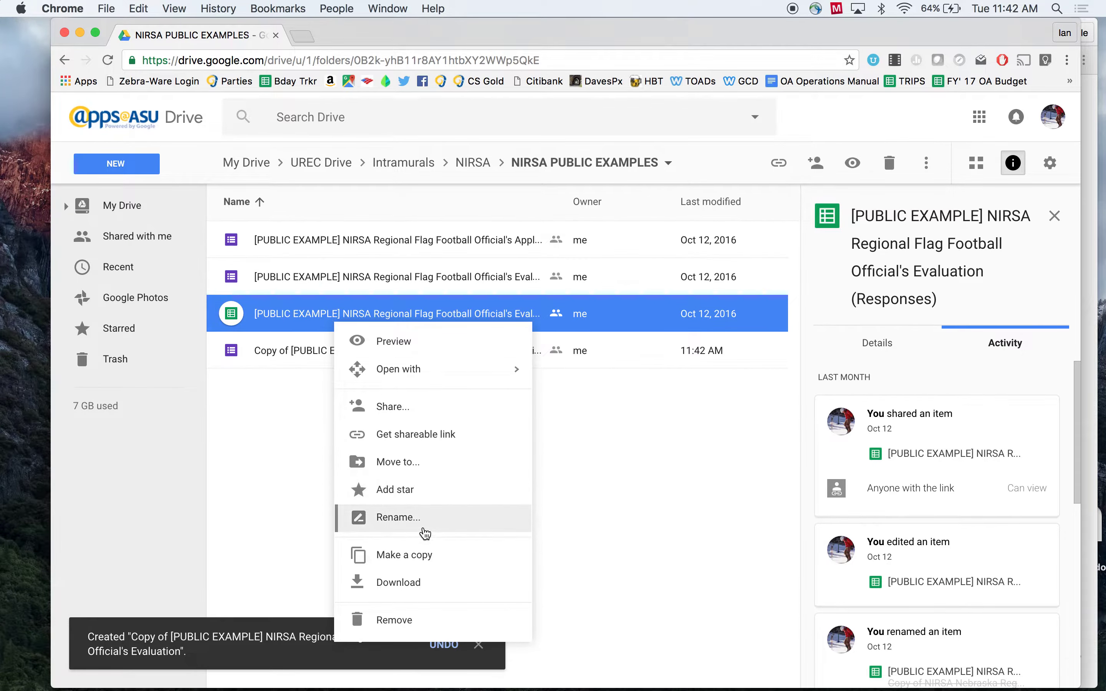
click(408, 555)
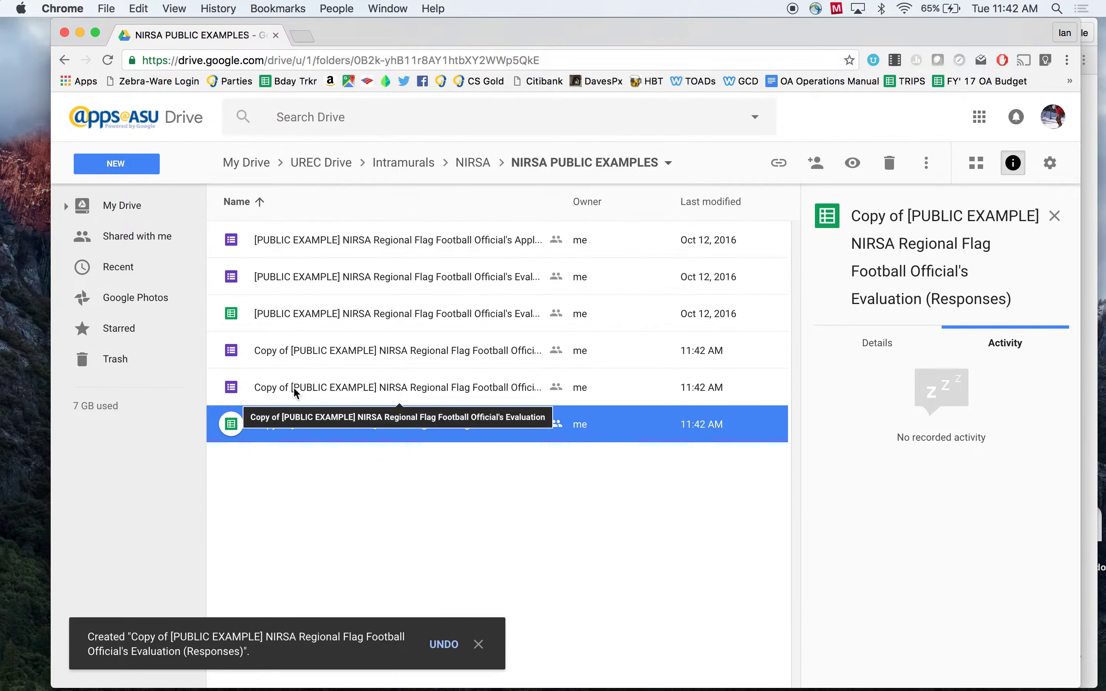
Remove every collaborator except the owner from the second listed copy of the evaluation form and save the sharing changes
click(294, 388)
right_click(294, 390)
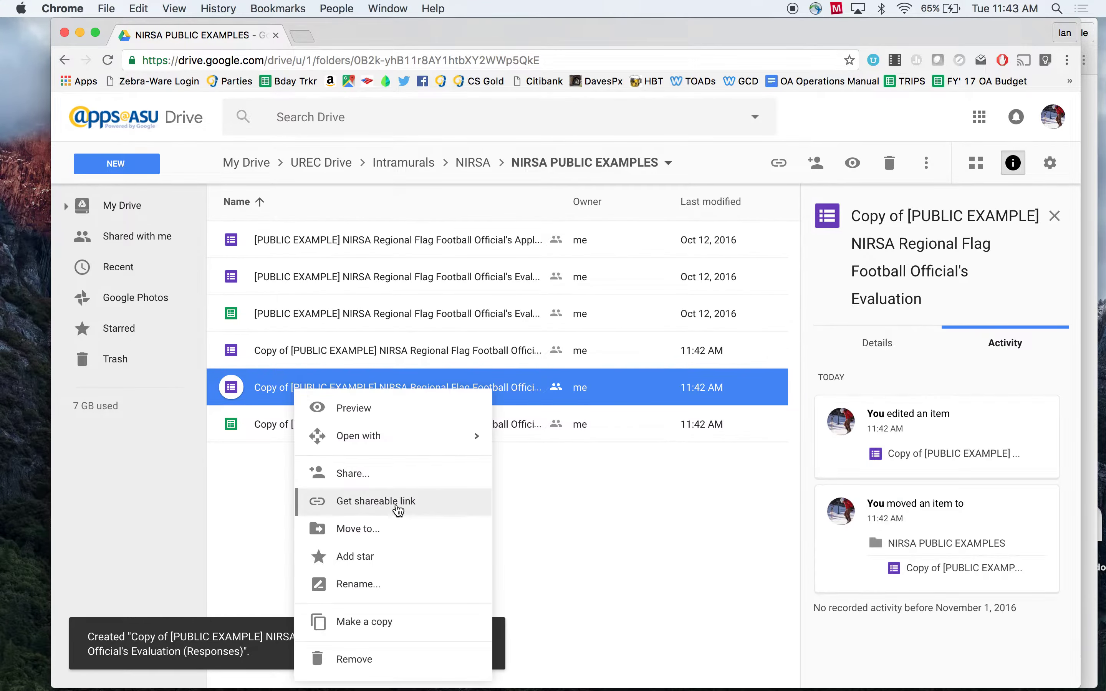
click(380, 475)
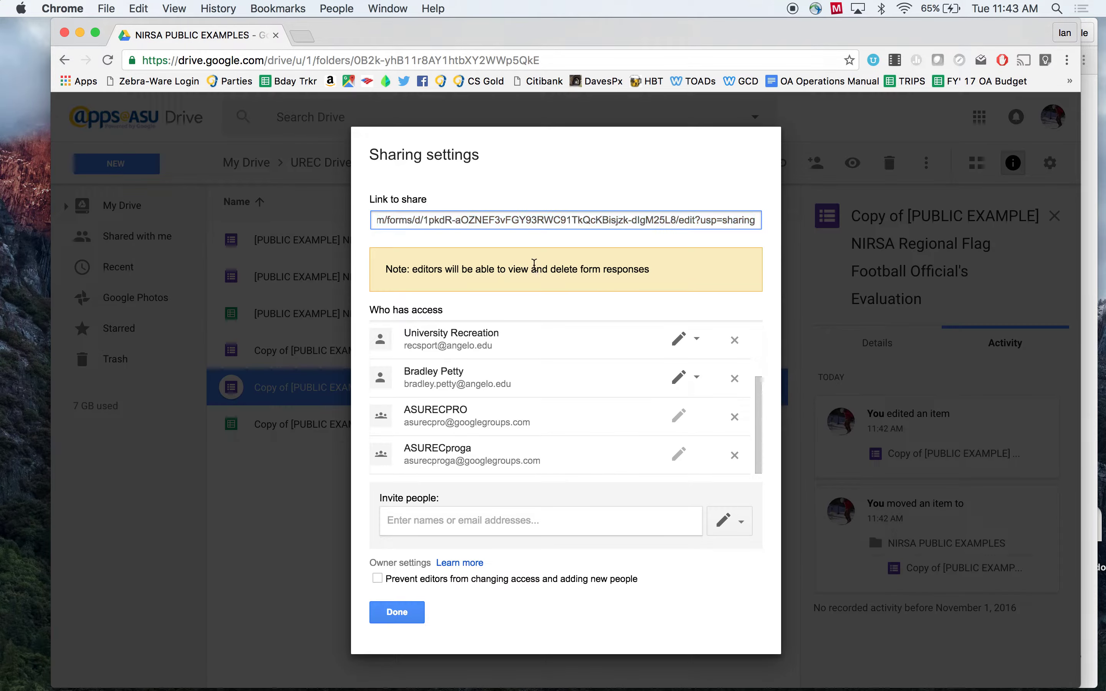
click(735, 342)
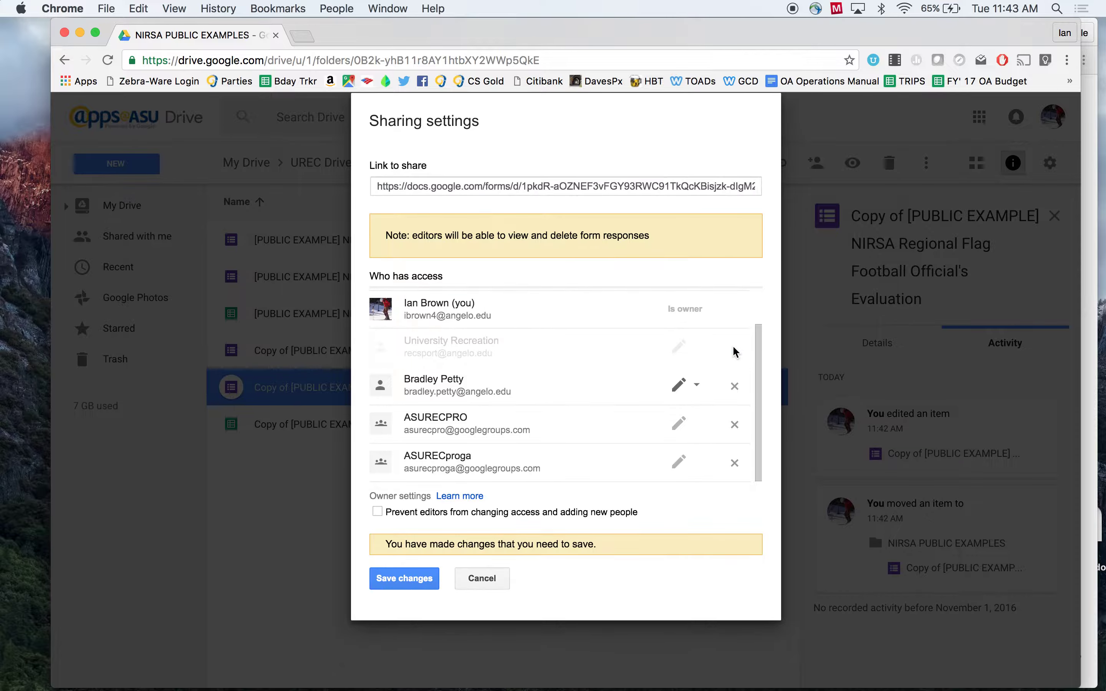
click(734, 387)
click(734, 424)
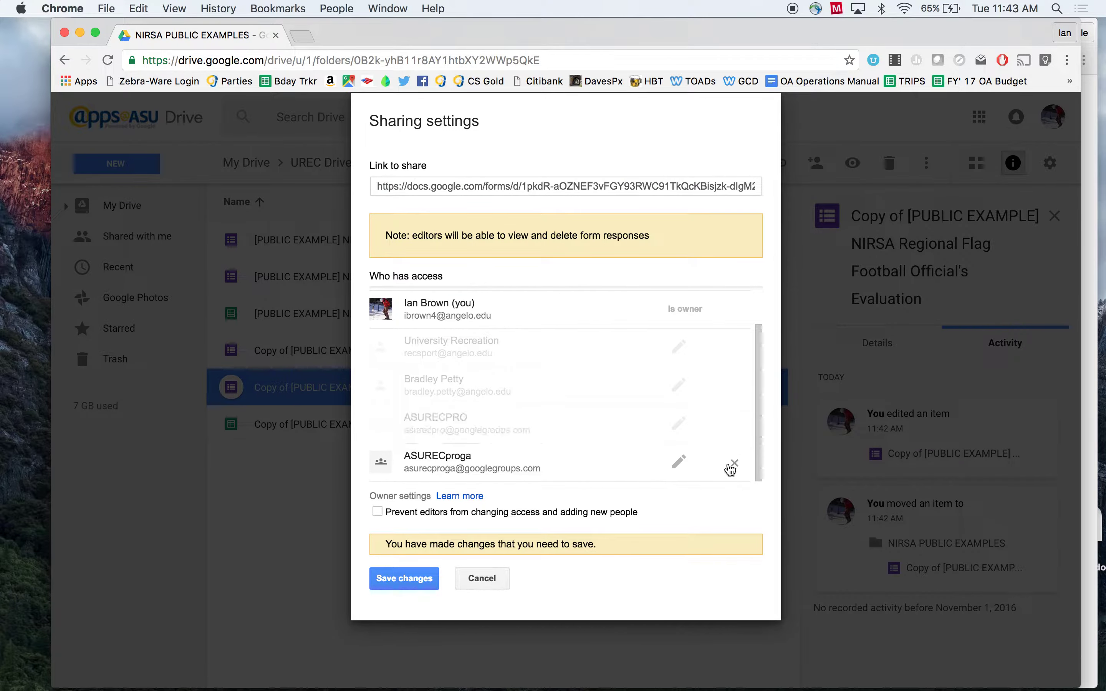
click(735, 463)
scroll(730, 475, up, 2)
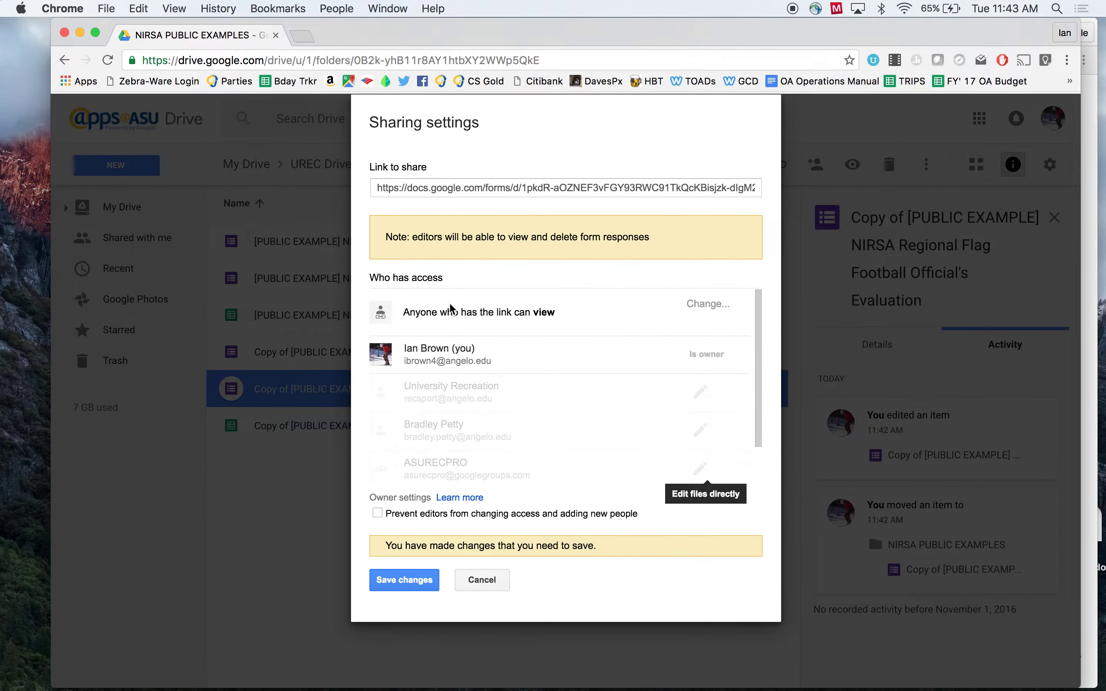
click(402, 578)
Turn link sharing for the copied form to "Off - Specific people", save it and close the sharing settings
click(708, 302)
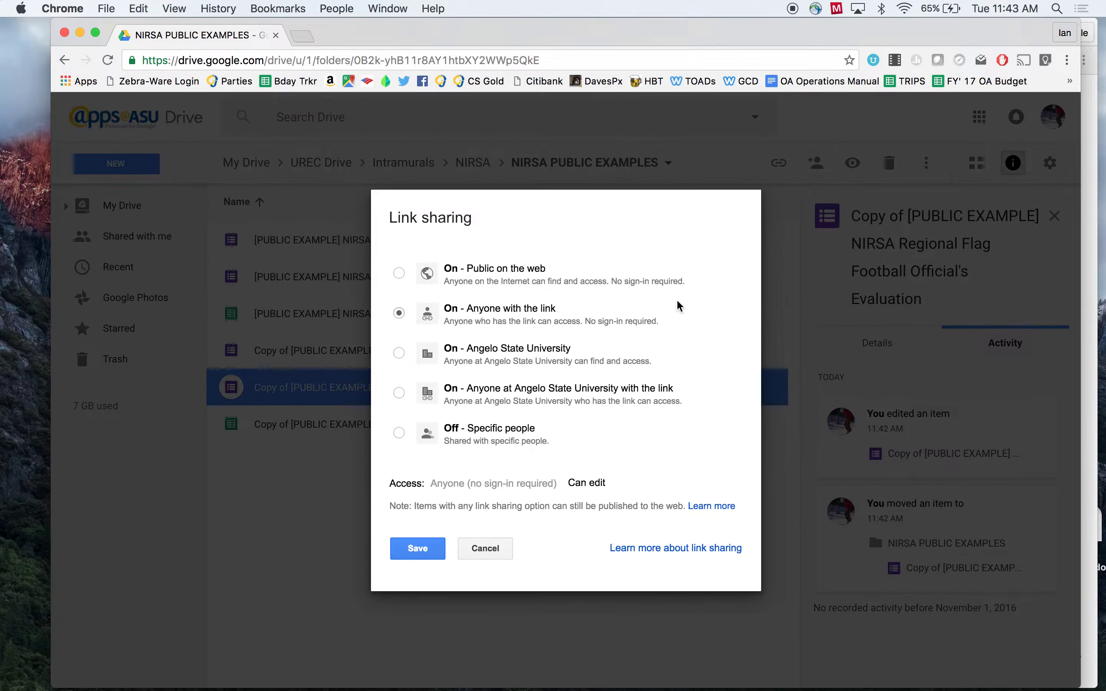
click(399, 433)
click(407, 531)
click(402, 613)
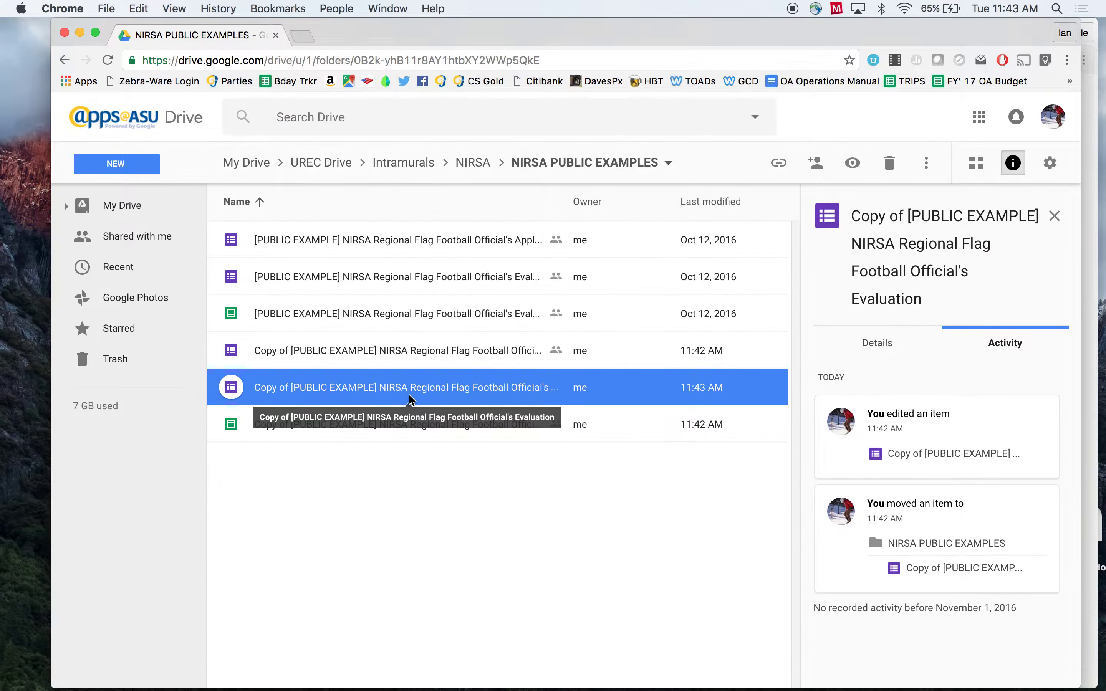
Open the first listed copy of the evaluation form and show its responses
right_click(409, 399)
click(458, 372)
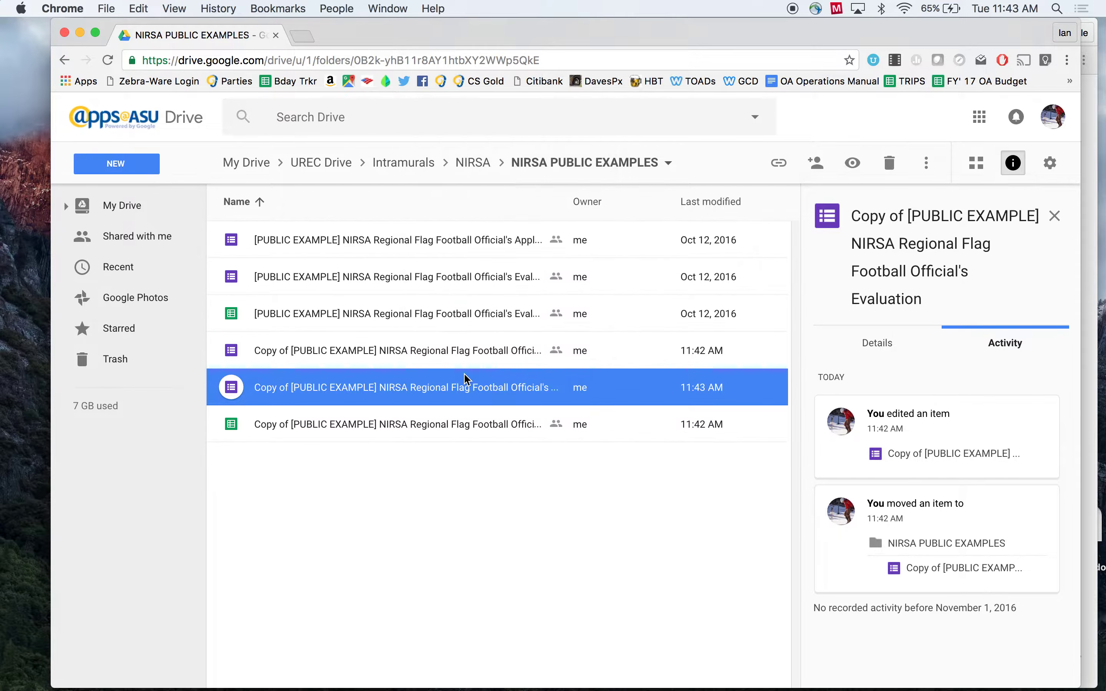
double_click(298, 361)
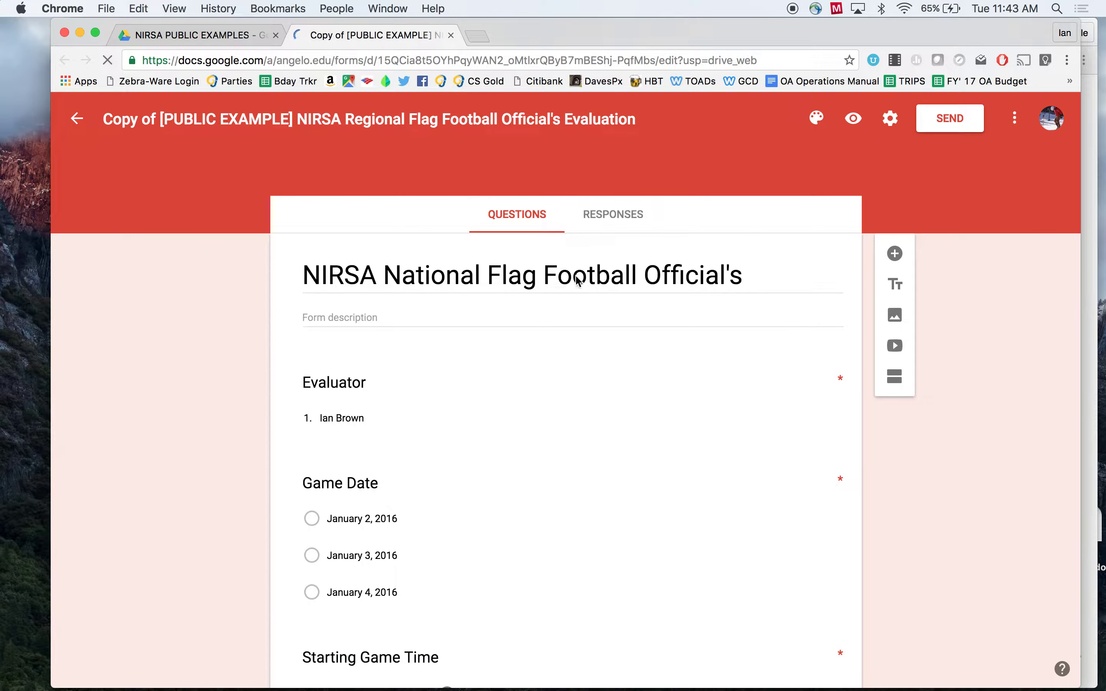
click(612, 223)
Set the form's response destination to the existing spreadsheet "Copy of [PUBLIC EXAMPLE] NIRSA Regional Flag Football Official's Evaluation (Responses)"
click(837, 258)
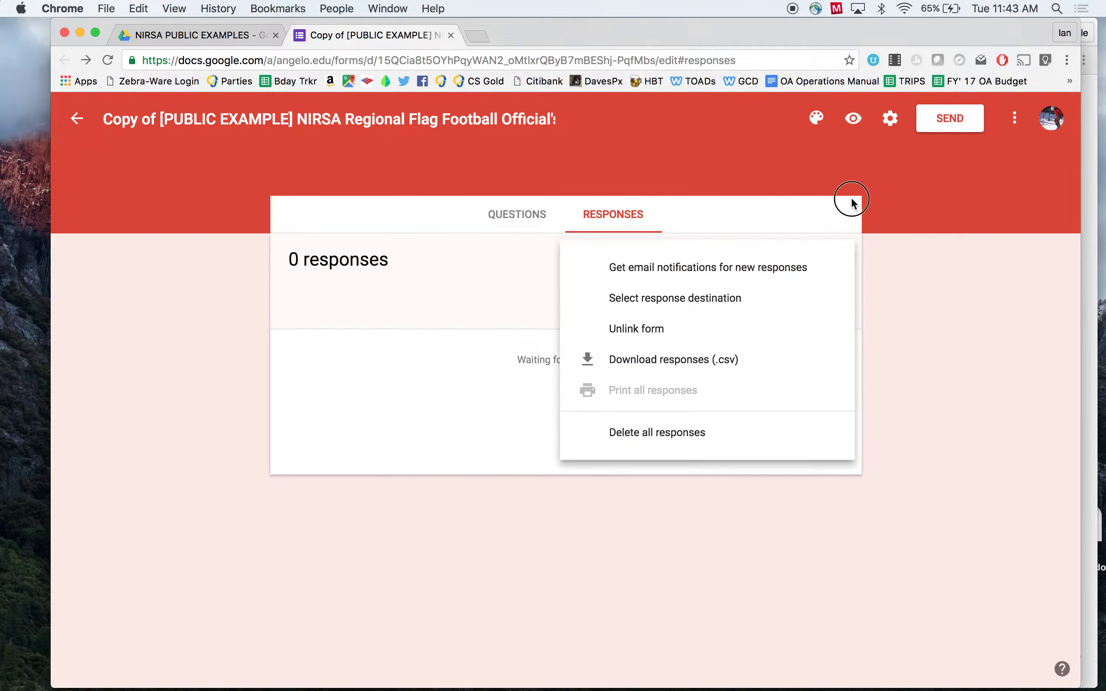
click(846, 203)
click(840, 255)
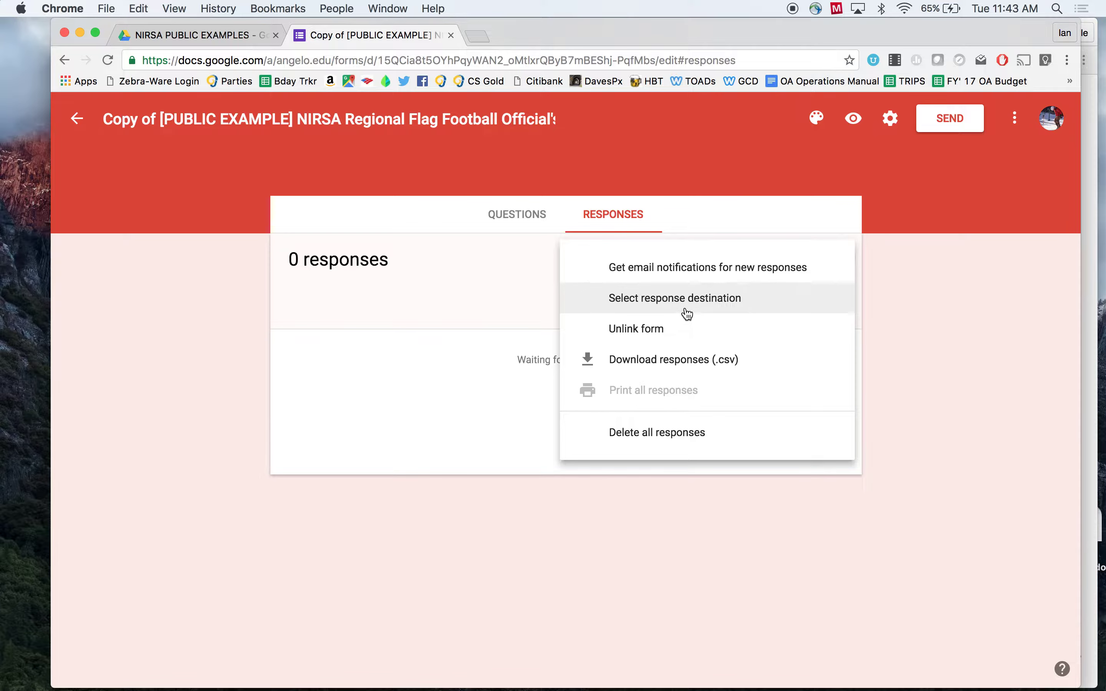
click(687, 312)
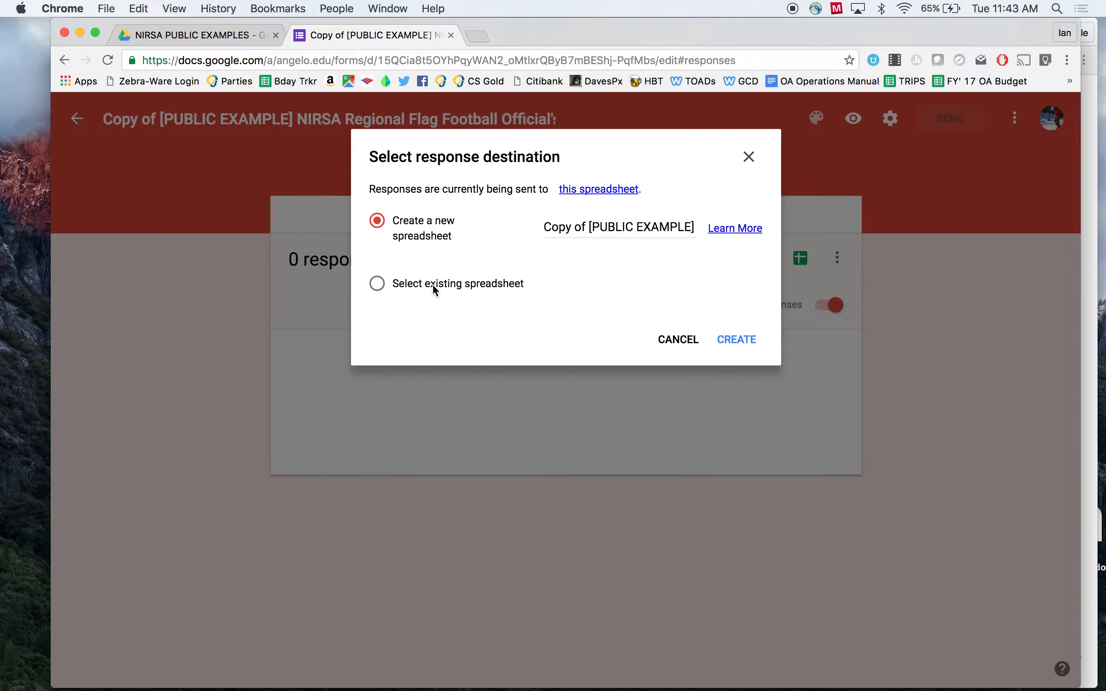
click(436, 287)
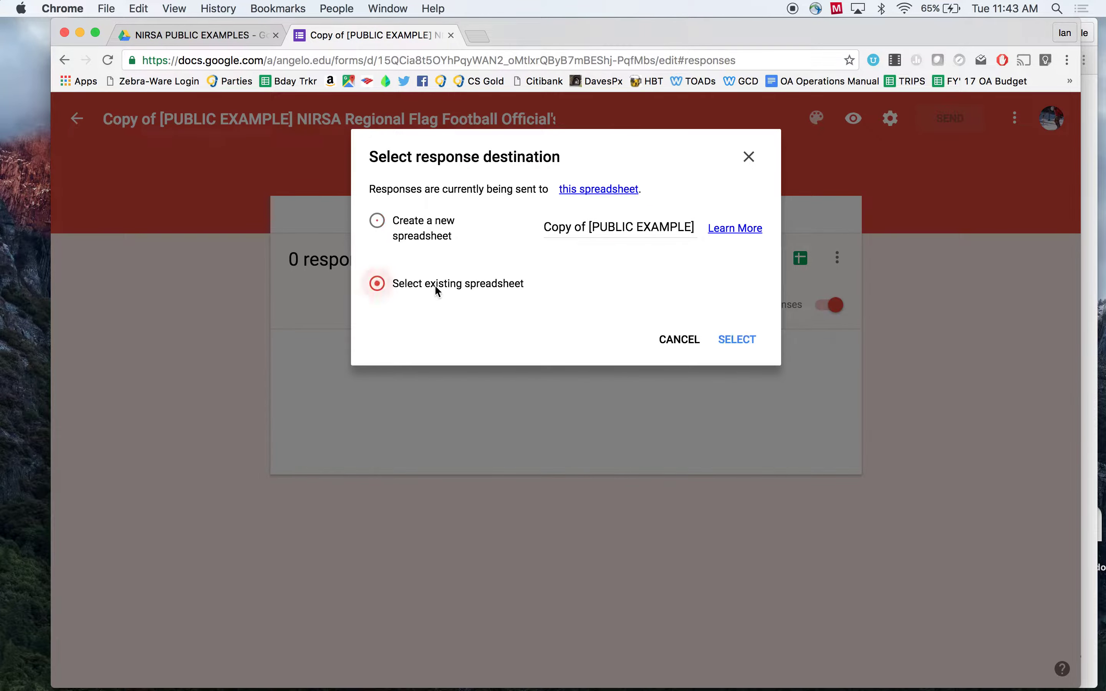
click(731, 338)
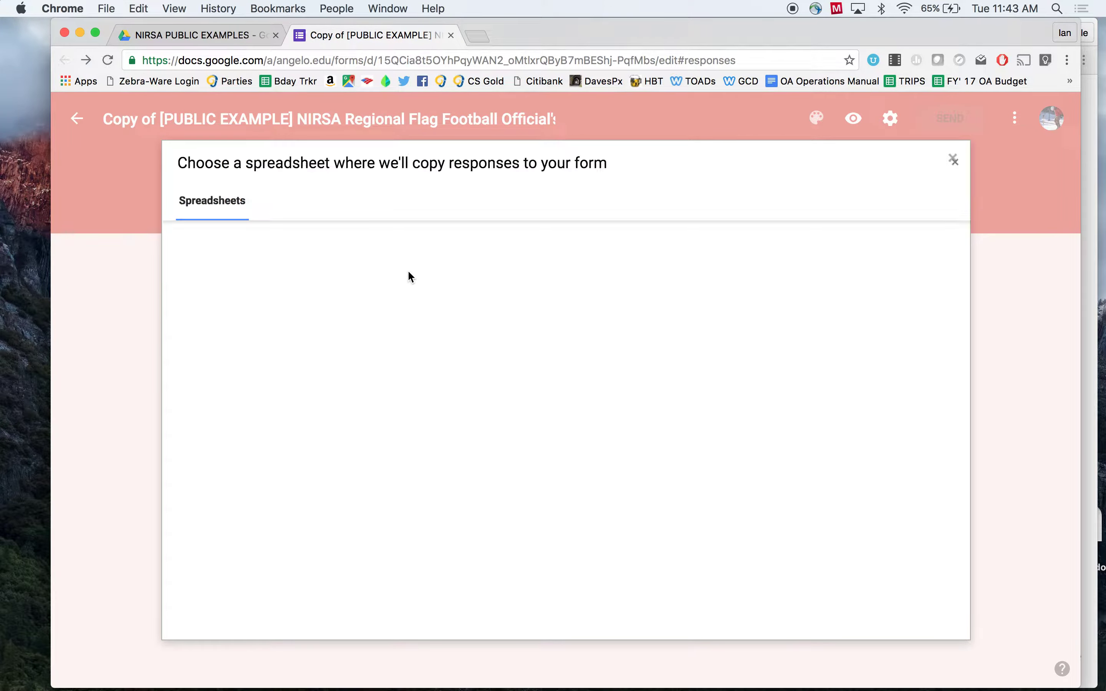
click(322, 331)
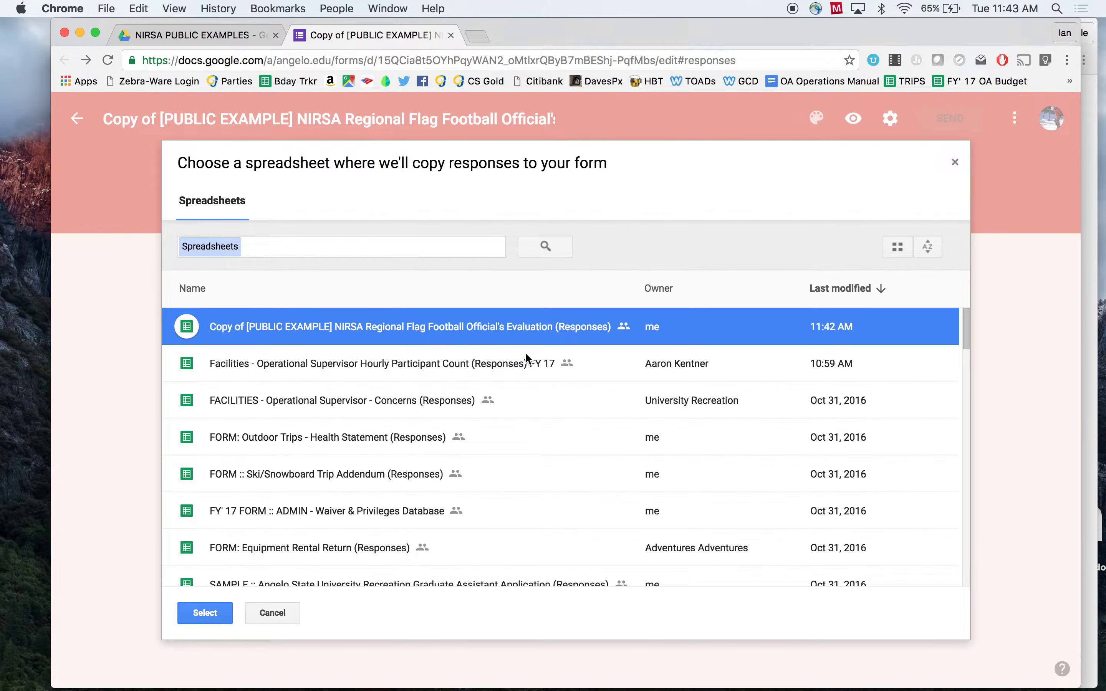
click(205, 613)
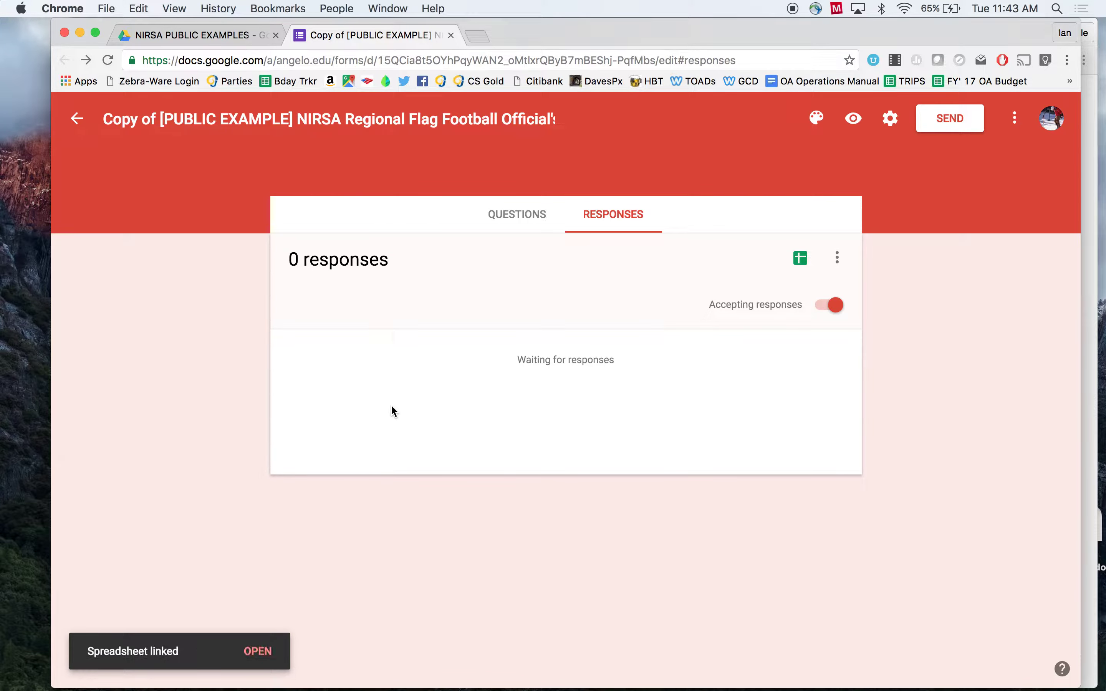
Open the linked spreadsheet and copy rows 2 to 13 of Form Responses 1 into Form Responses 3, starting at cell A2
click(256, 651)
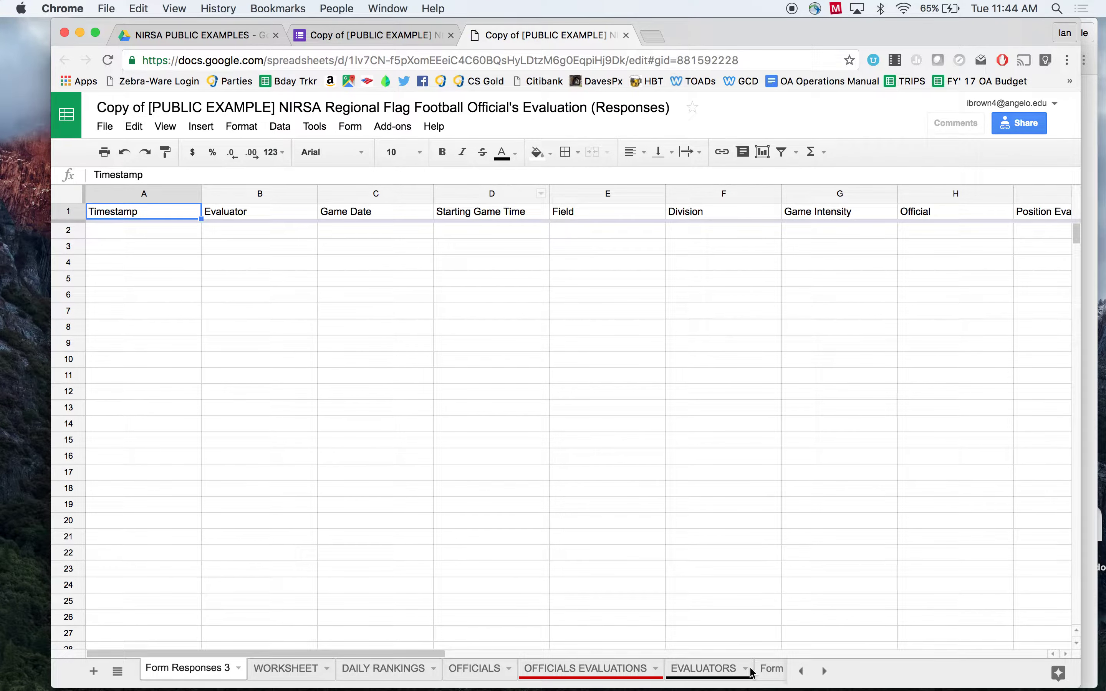
click(773, 670)
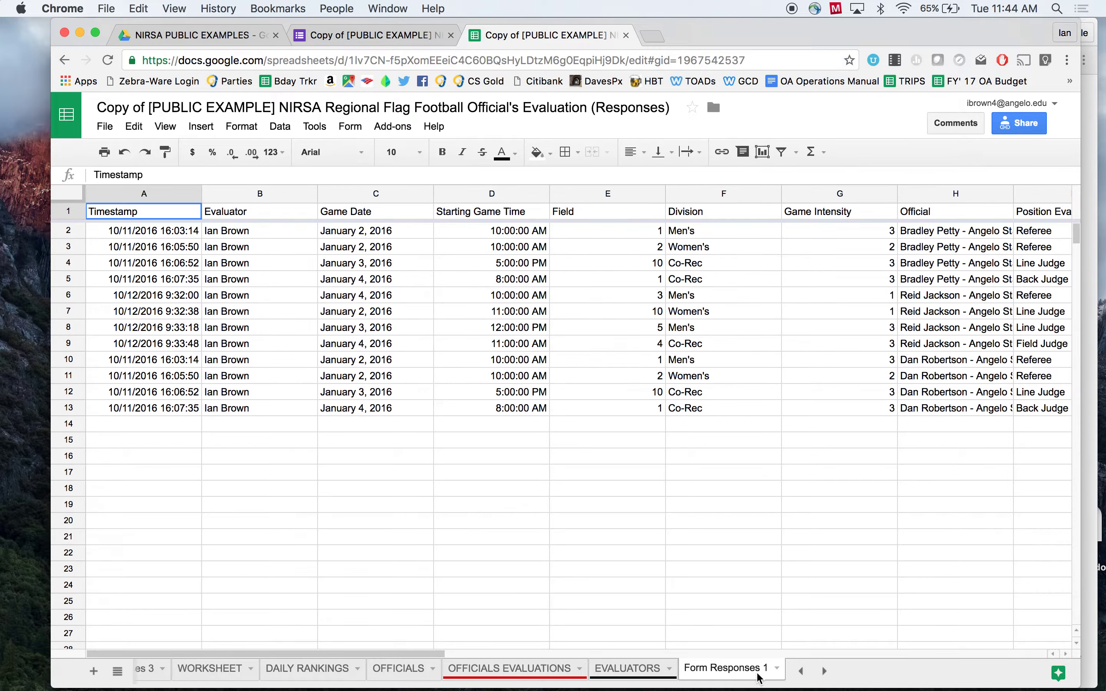
drag(69, 230, 70, 412)
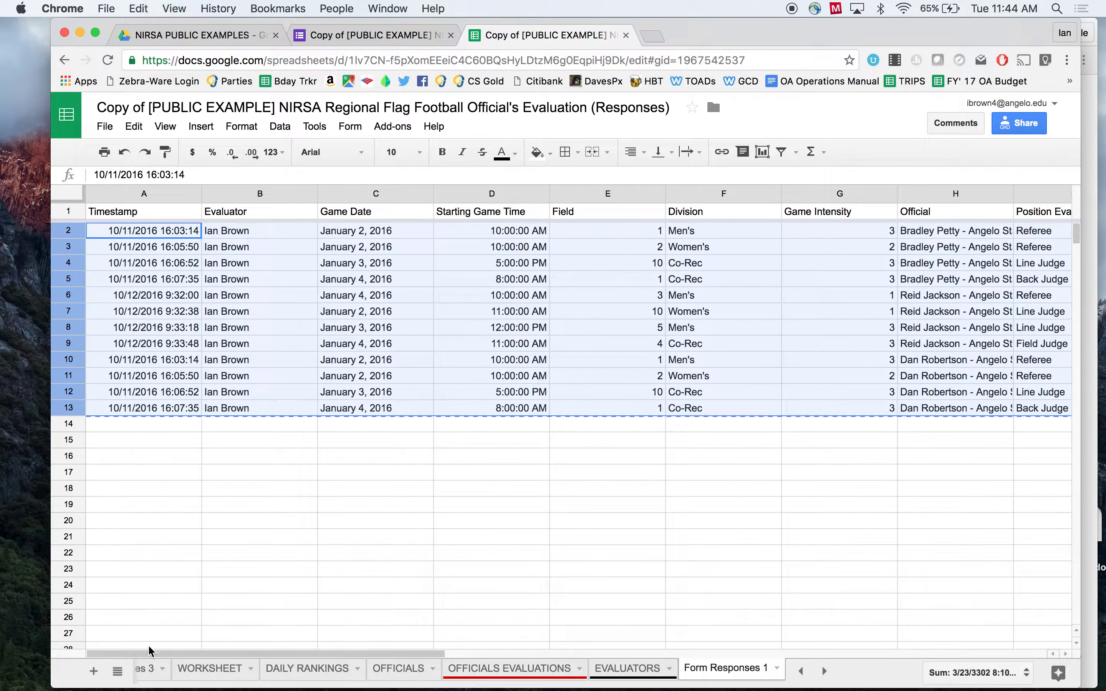
click(148, 676)
click(127, 235)
key(super+v)
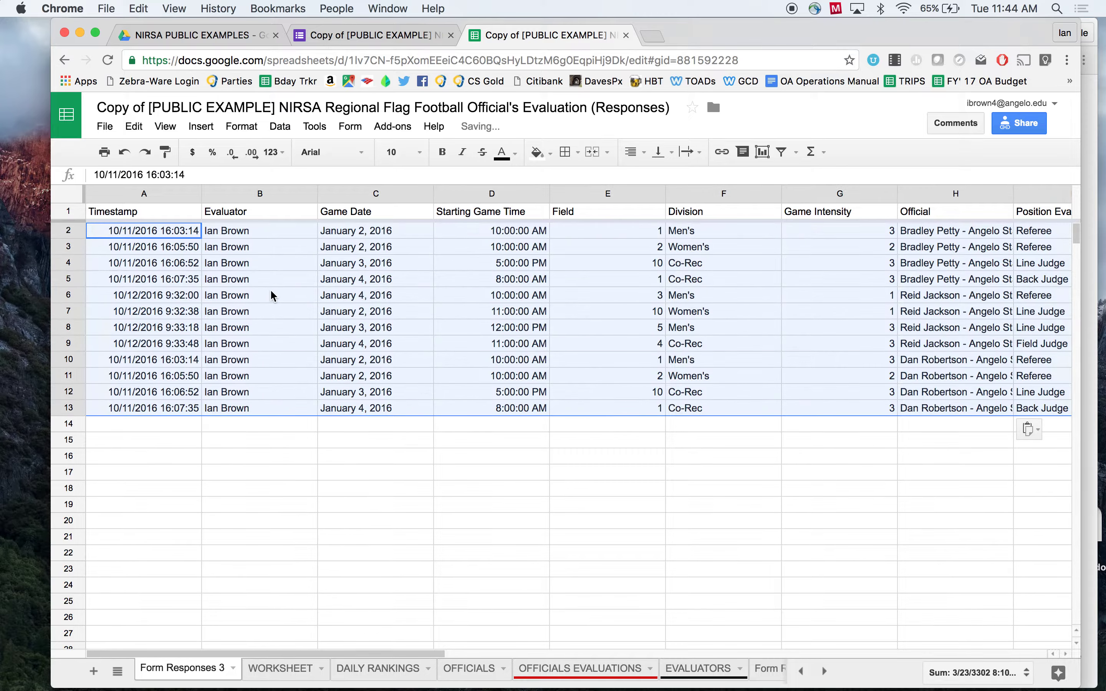
Delete the Form Responses 1 sheet from the responses spreadsheet and confirm the deletion
click(766, 678)
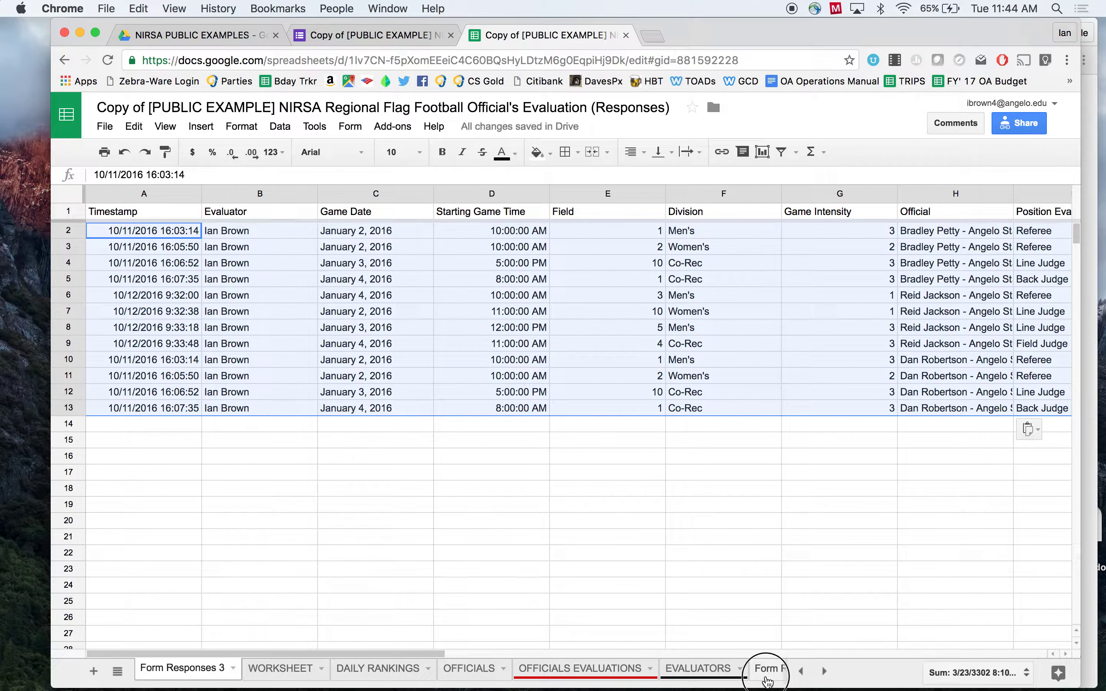
click(507, 569)
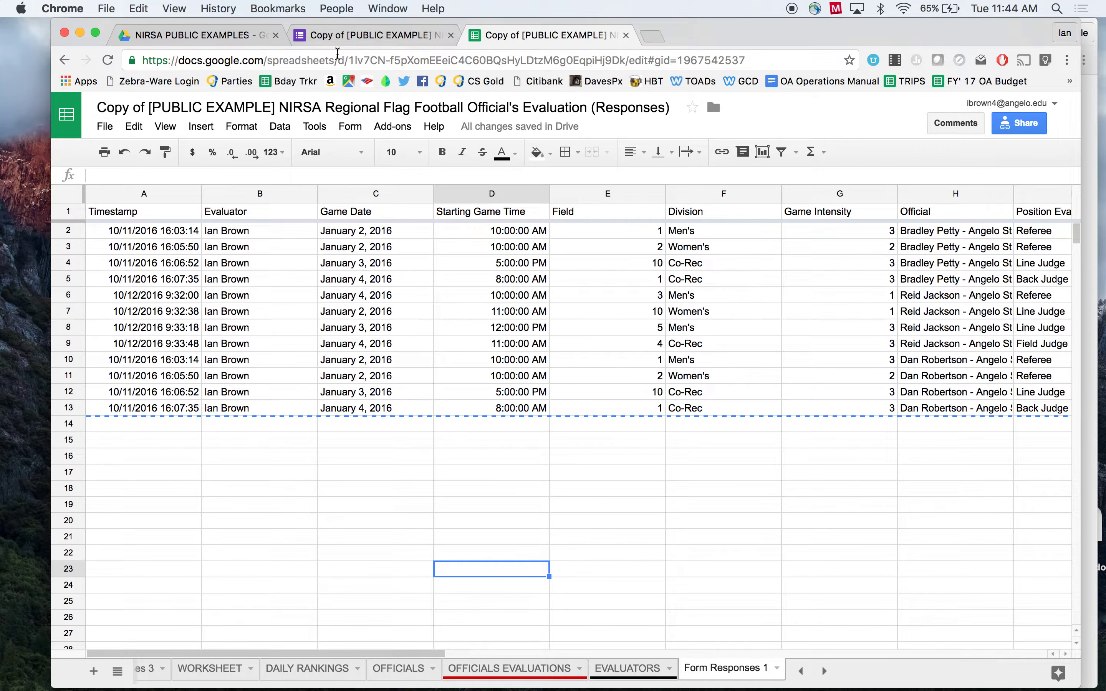
click(356, 133)
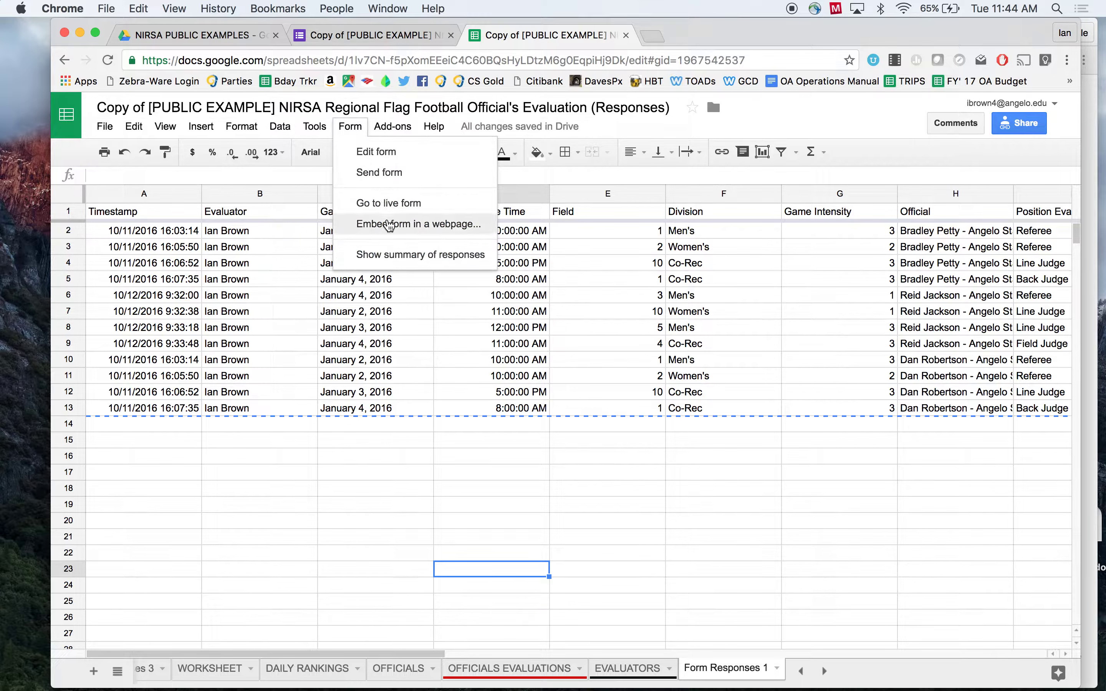
click(353, 133)
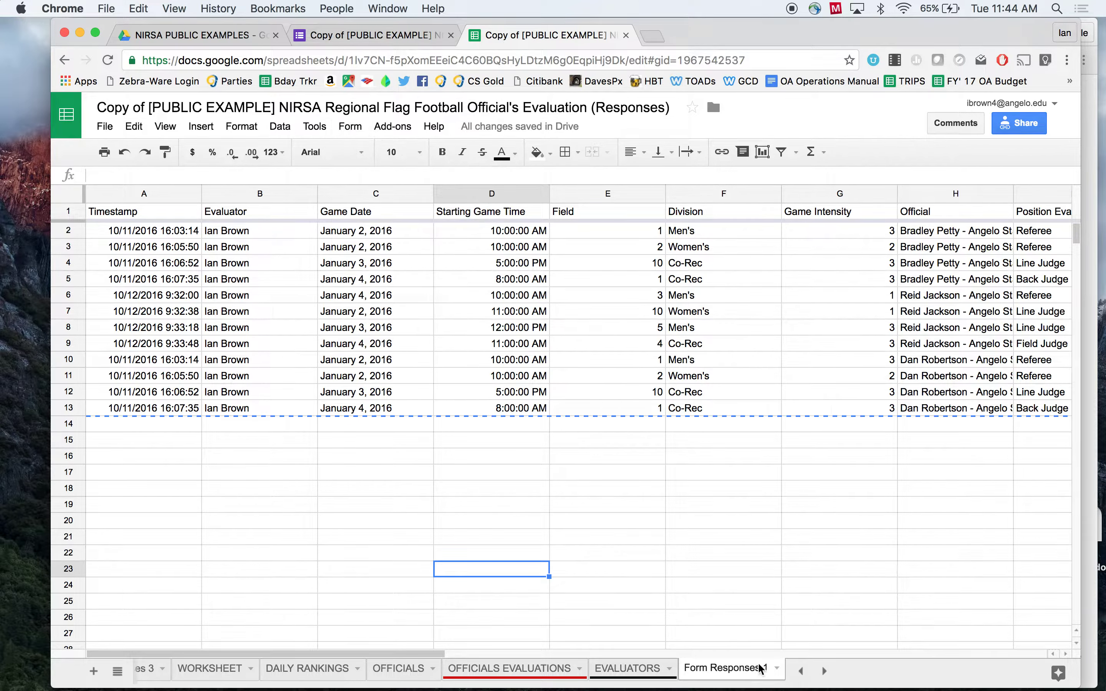
click(777, 669)
click(717, 446)
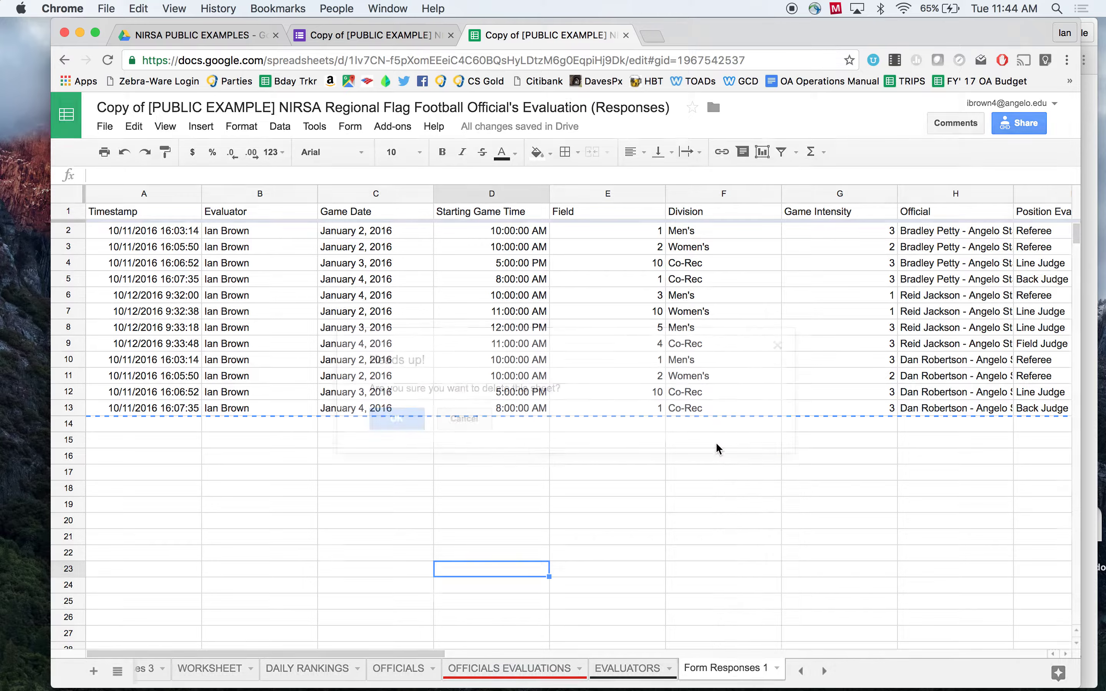
click(401, 418)
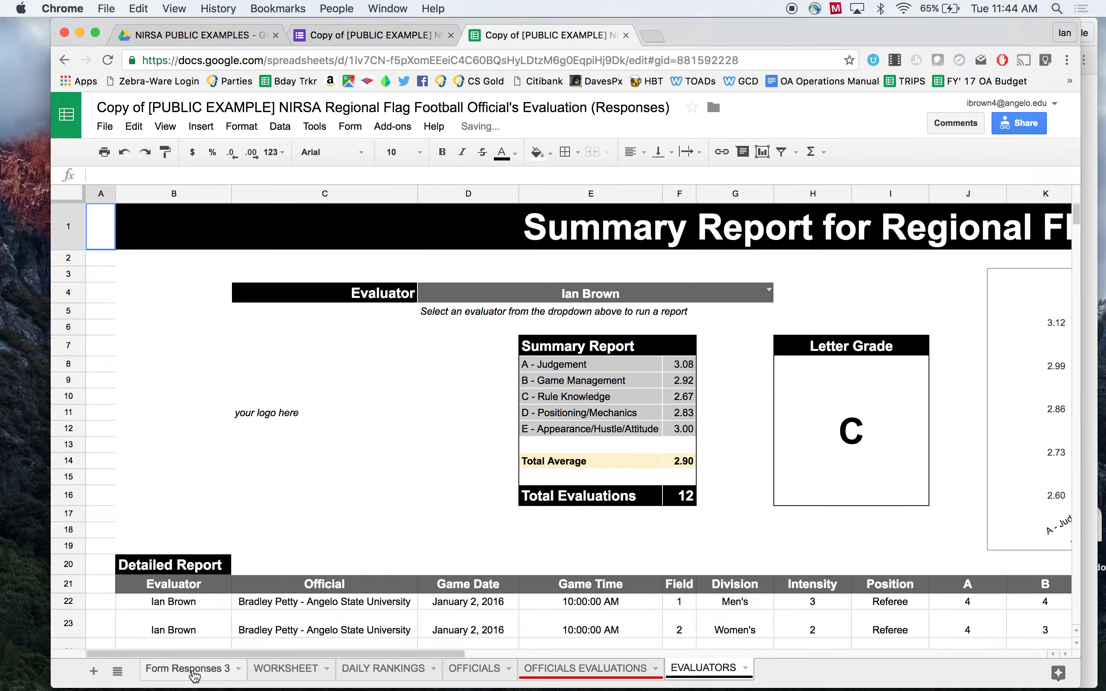
Rename the Form Responses 3 sheet to "Form Responses 1" and move it to the end of the sheet order, after EVALUATORS
click(195, 670)
double_click(195, 670)
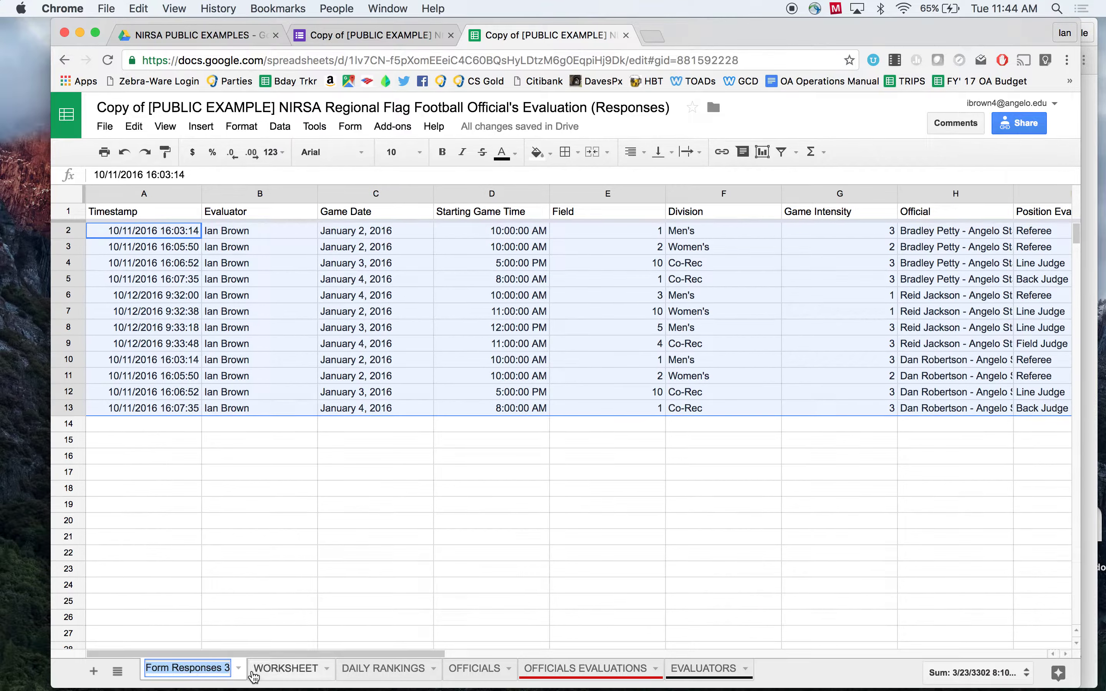
click(231, 669)
key(BackSpace)
text(1)
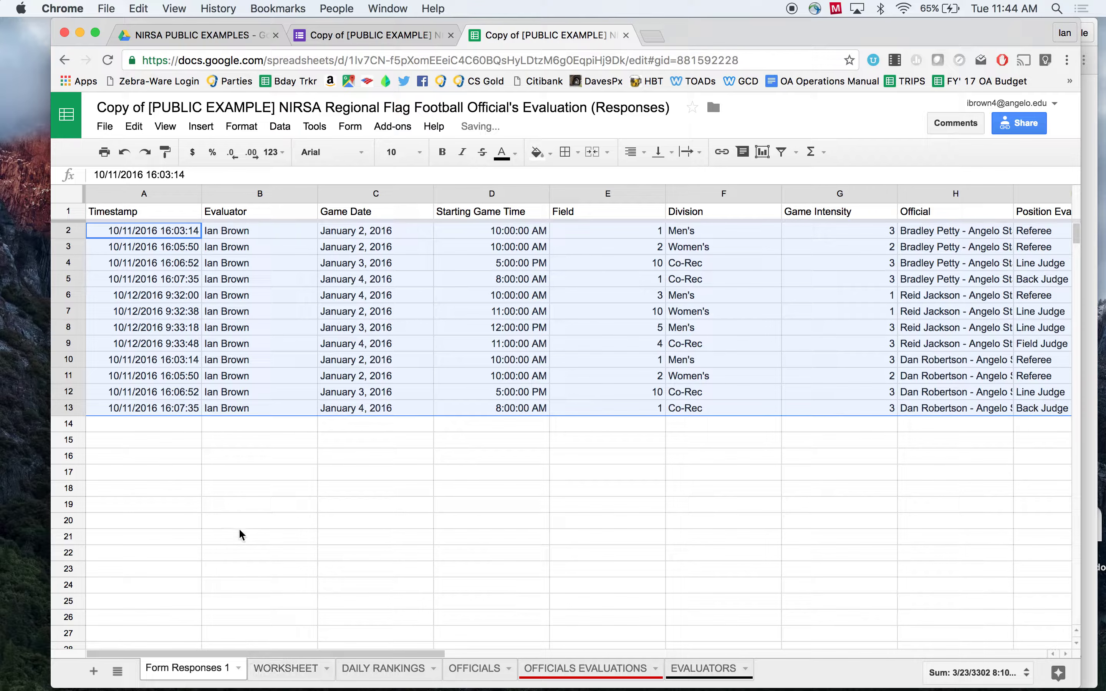
click(239, 534)
drag(214, 667, 707, 673)
drag(754, 670, 744, 676)
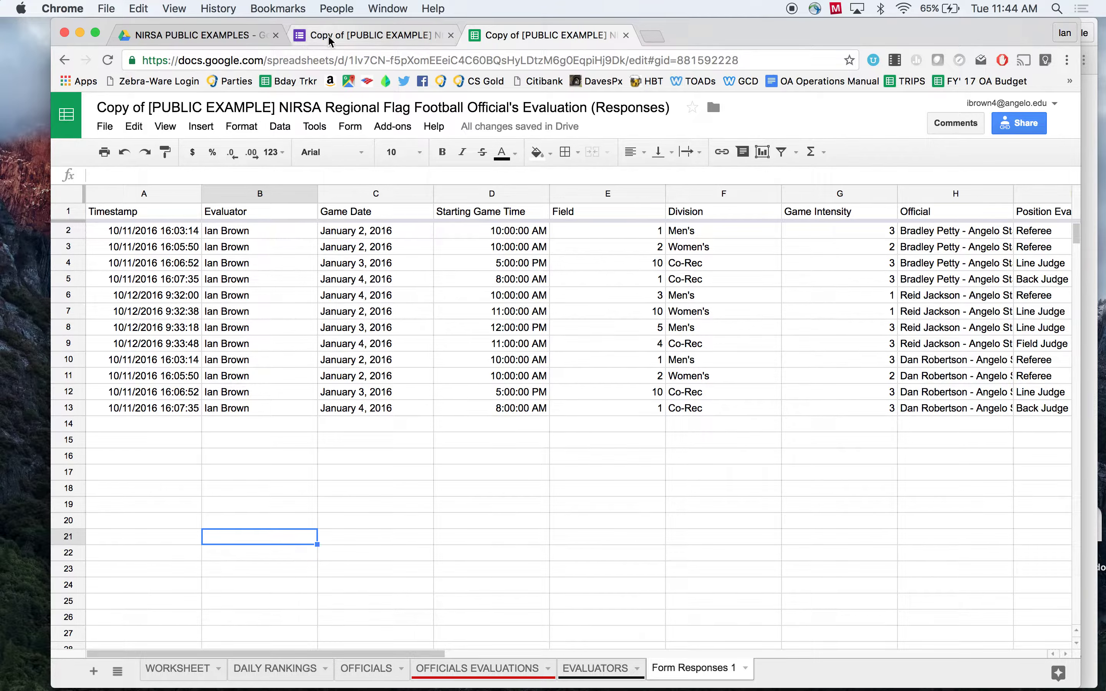
Re-enter the unchanged QUERY formula in cell B22 of the EVALUATORS sheet to refresh its detailed report
click(580, 677)
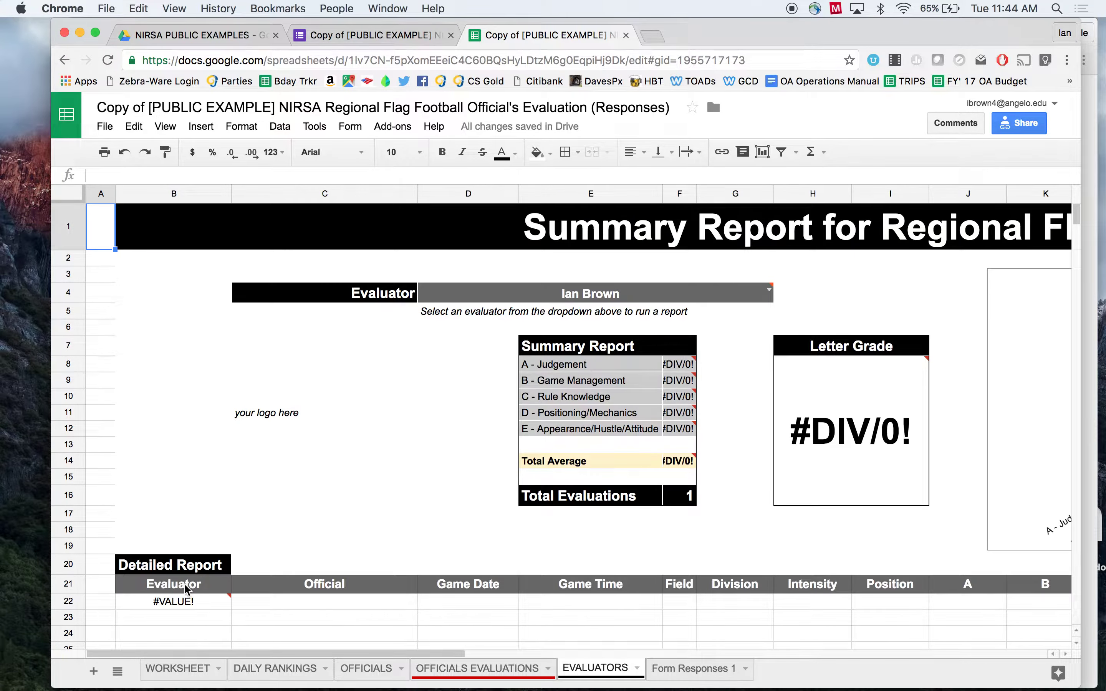
click(194, 603)
double_click(194, 604)
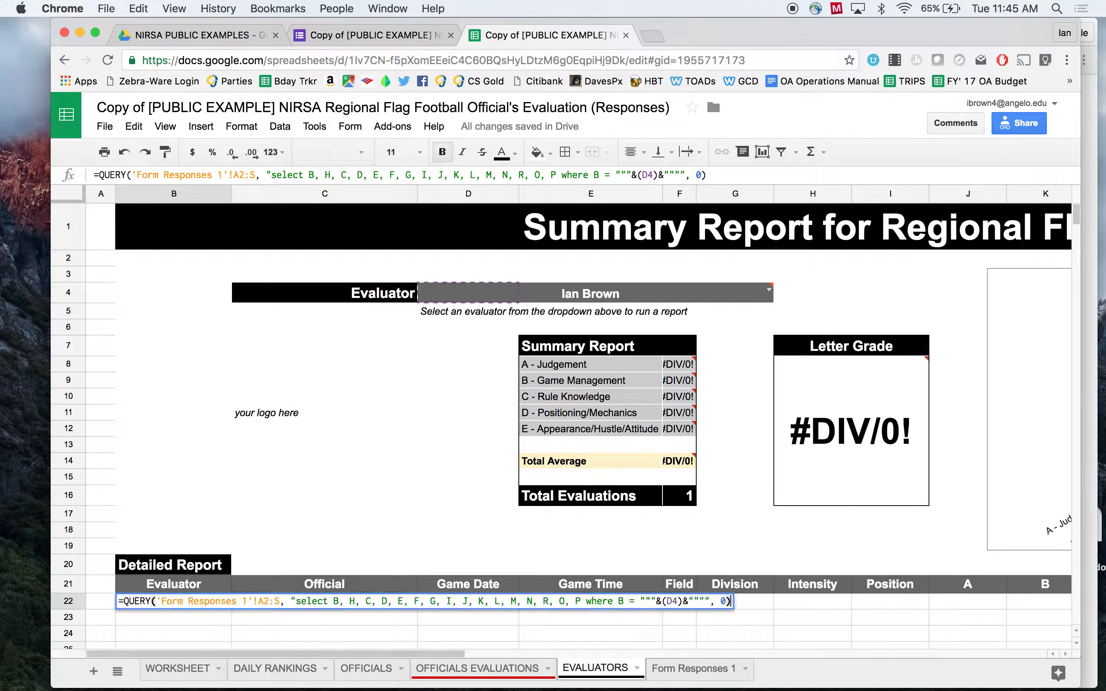
key(Return)
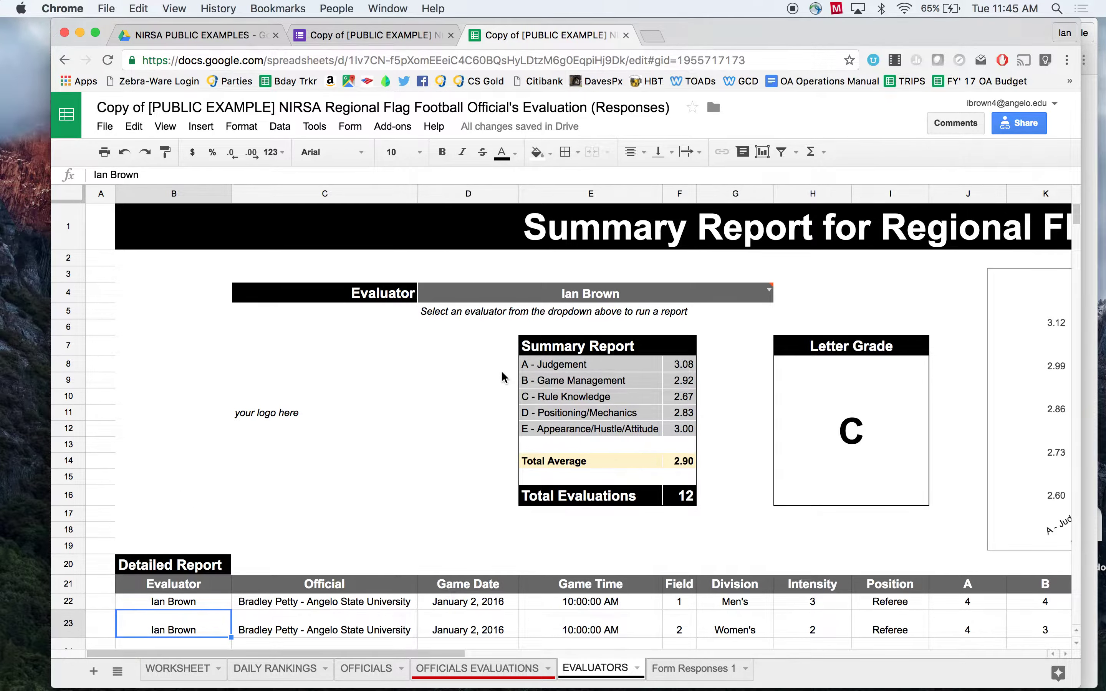
scroll(505, 377, down, 1)
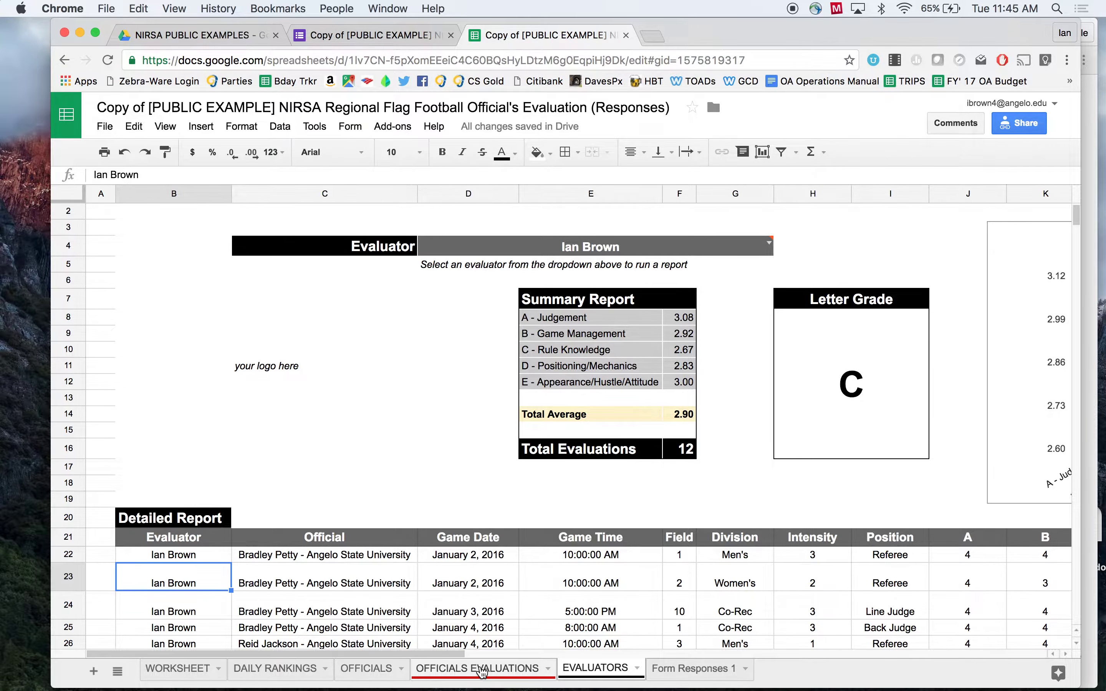
Re-enter the unchanged QUERY formula in cell B22 of the OFFICIALS EVALUATIONS sheet to refresh its detailed report
click(481, 668)
click(215, 602)
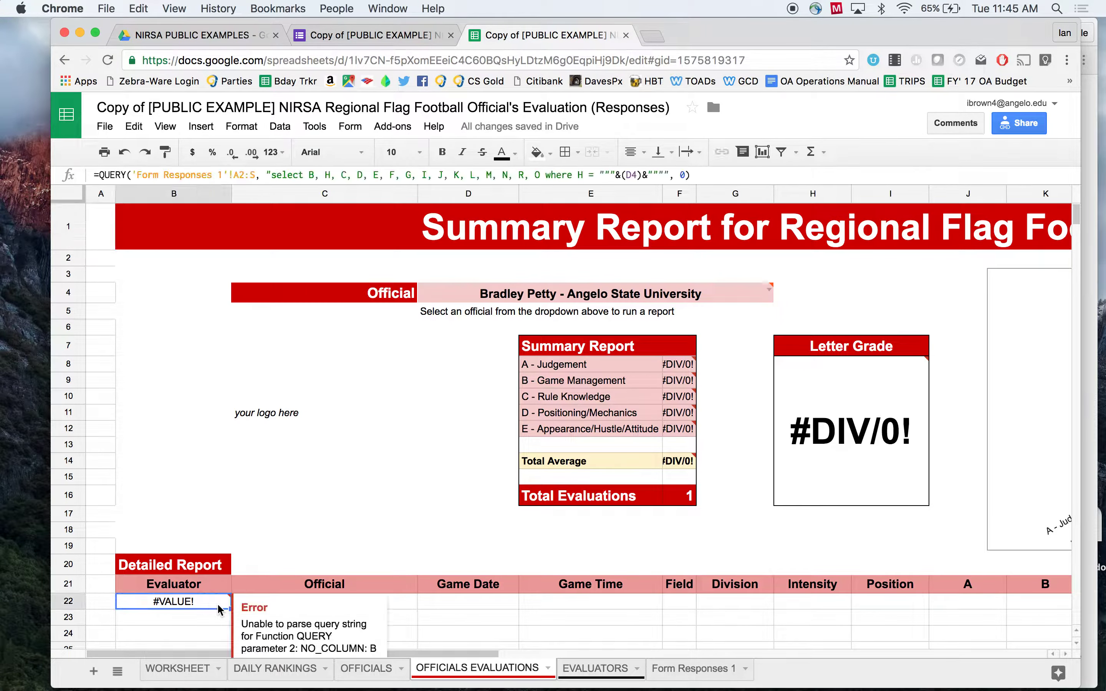
double_click(219, 603)
key(Return)
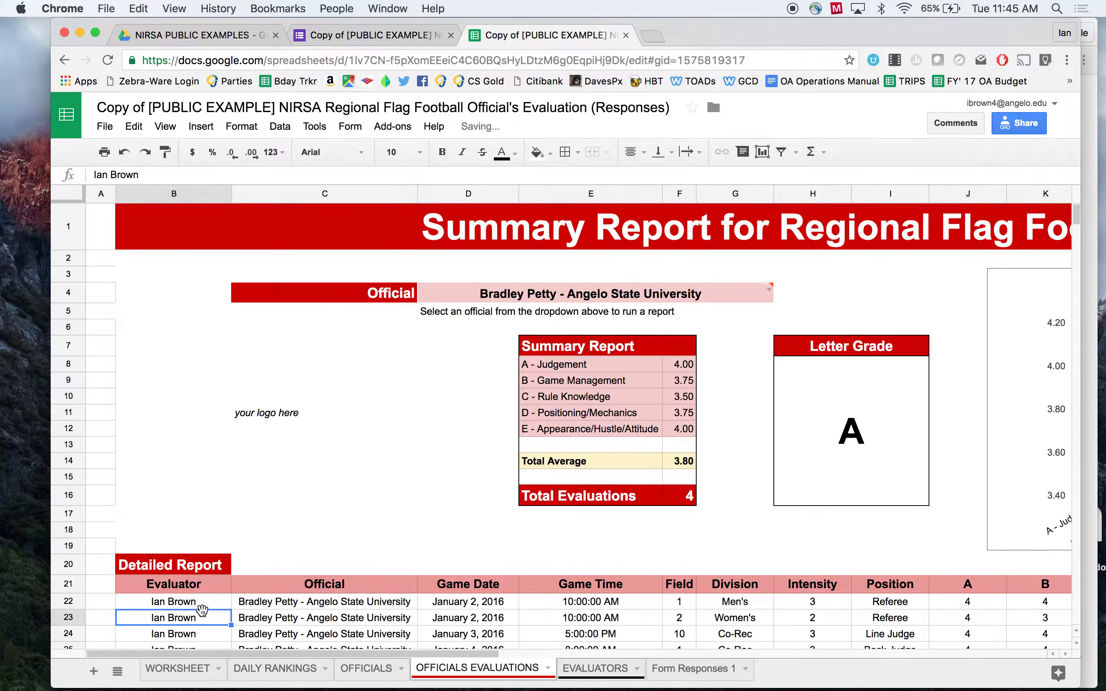
scroll(180, 608, down, 5)
click(182, 338)
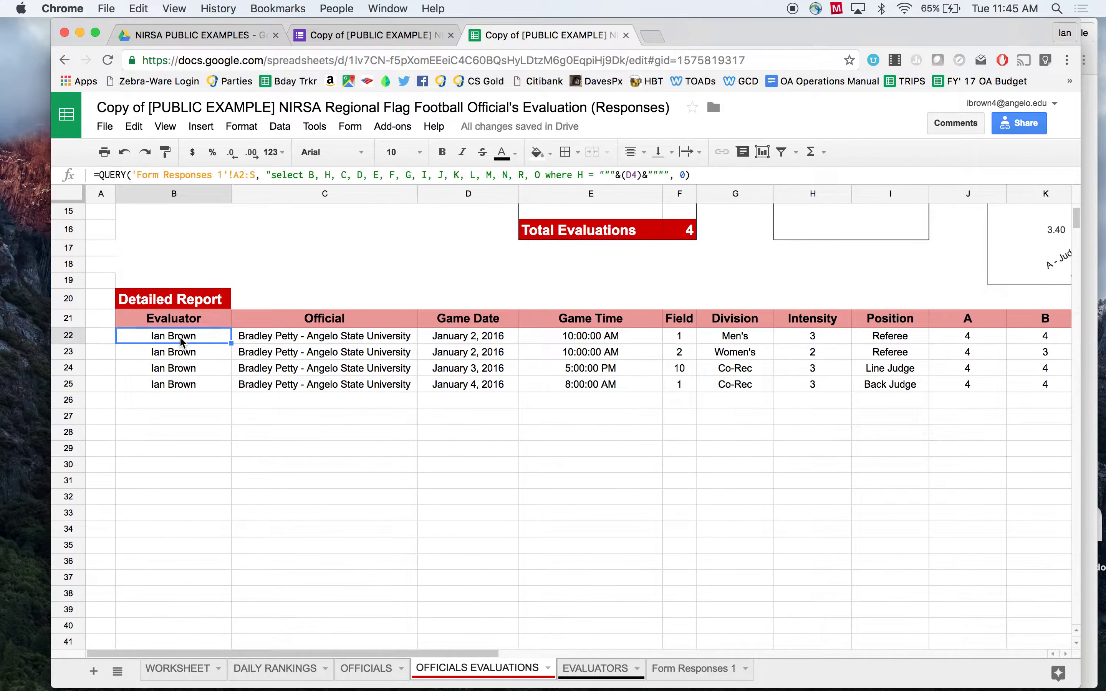
key(Return)
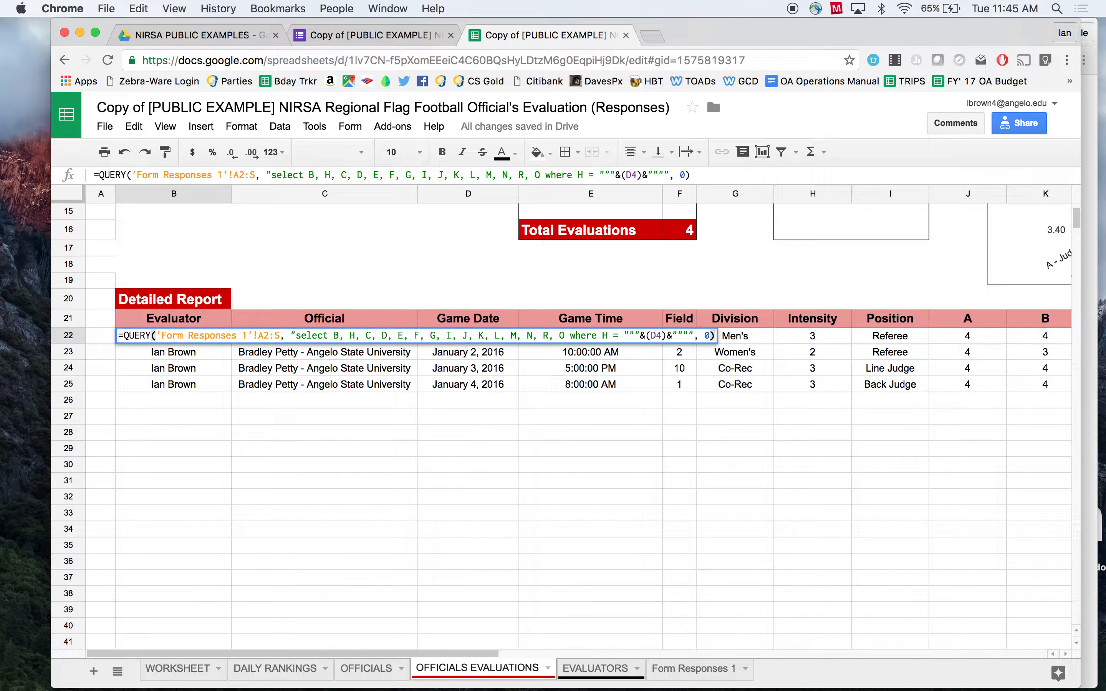
key(Return)
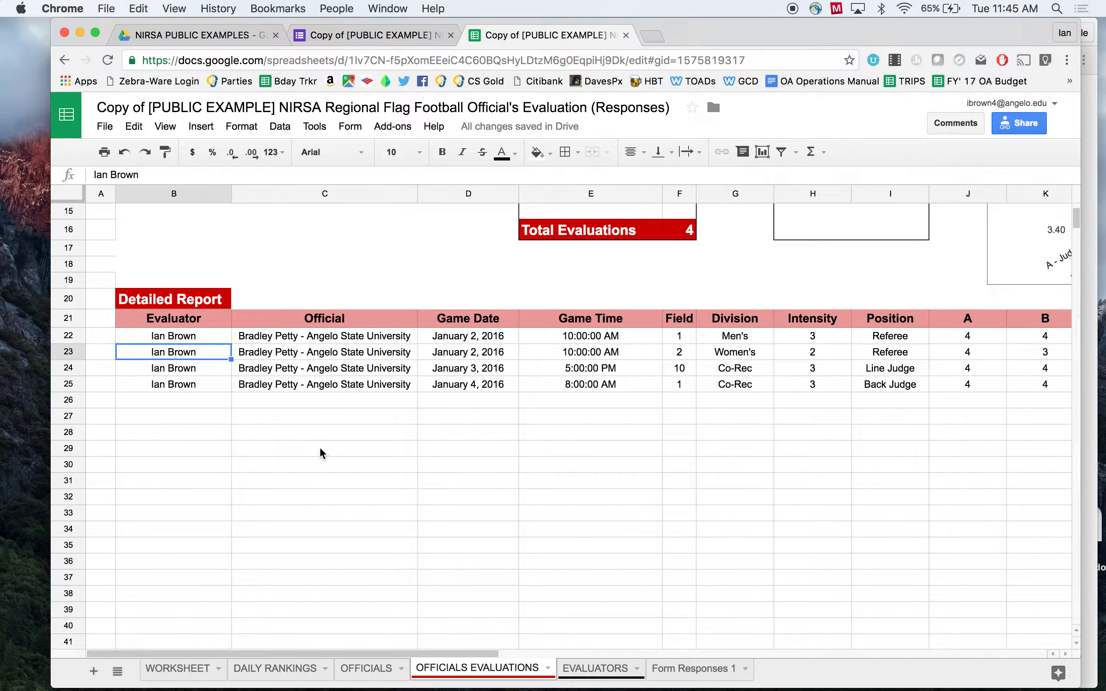
Re-enter the UNIQUE formula in cell Q4 of the OFFICIALS EVALUATIONS sheet to refresh the list of officials
scroll(320, 451, up, 5)
scroll(321, 453, right, 10)
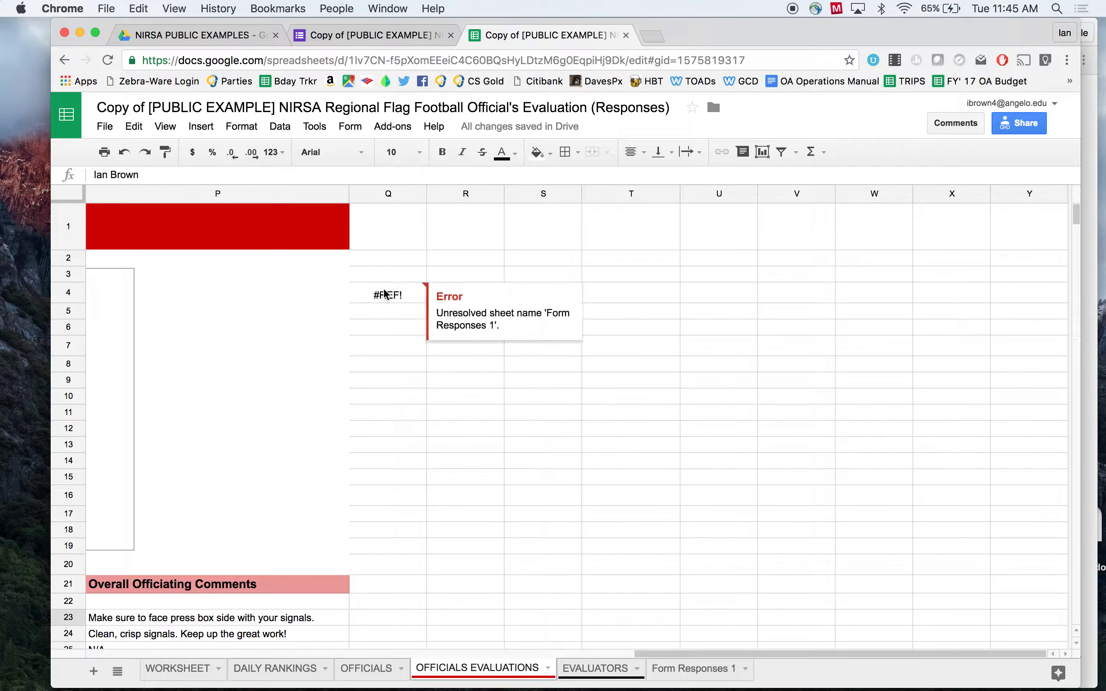
scroll(247, 312, left, 5)
scroll(271, 311, right, 4)
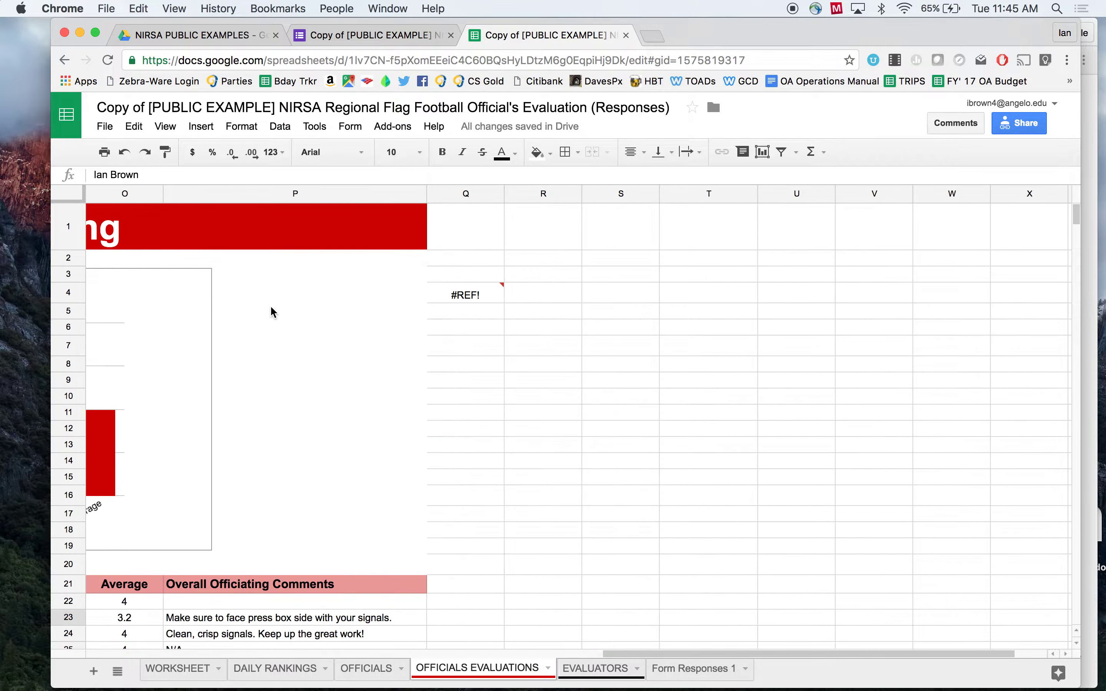
click(448, 288)
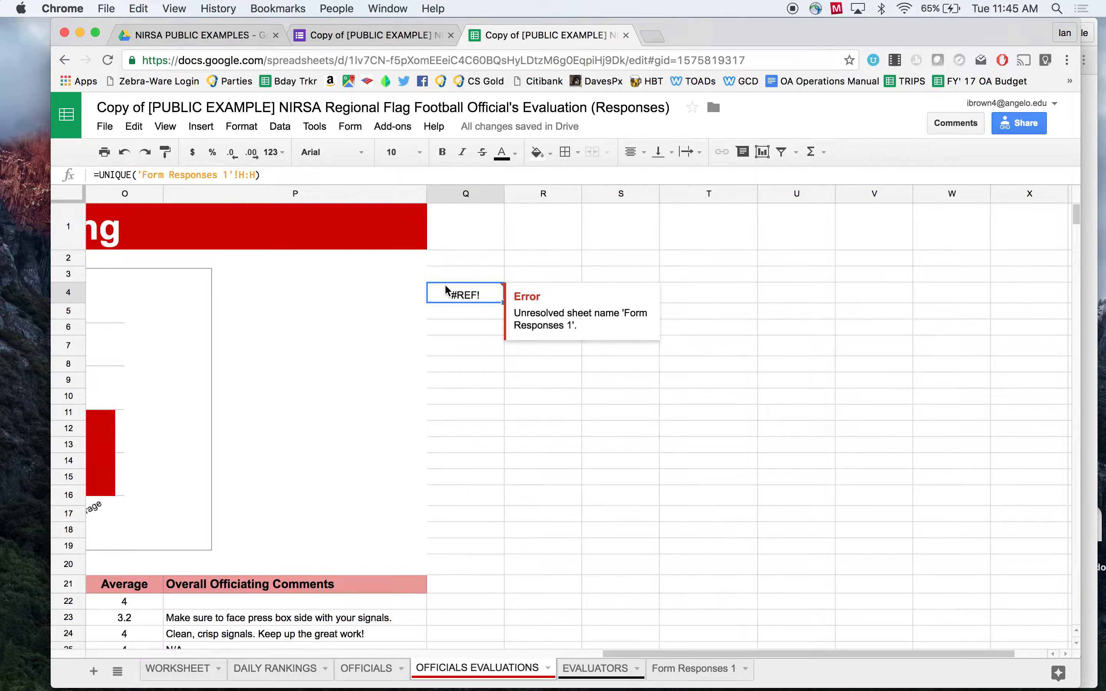
key(Return)
key(Return)
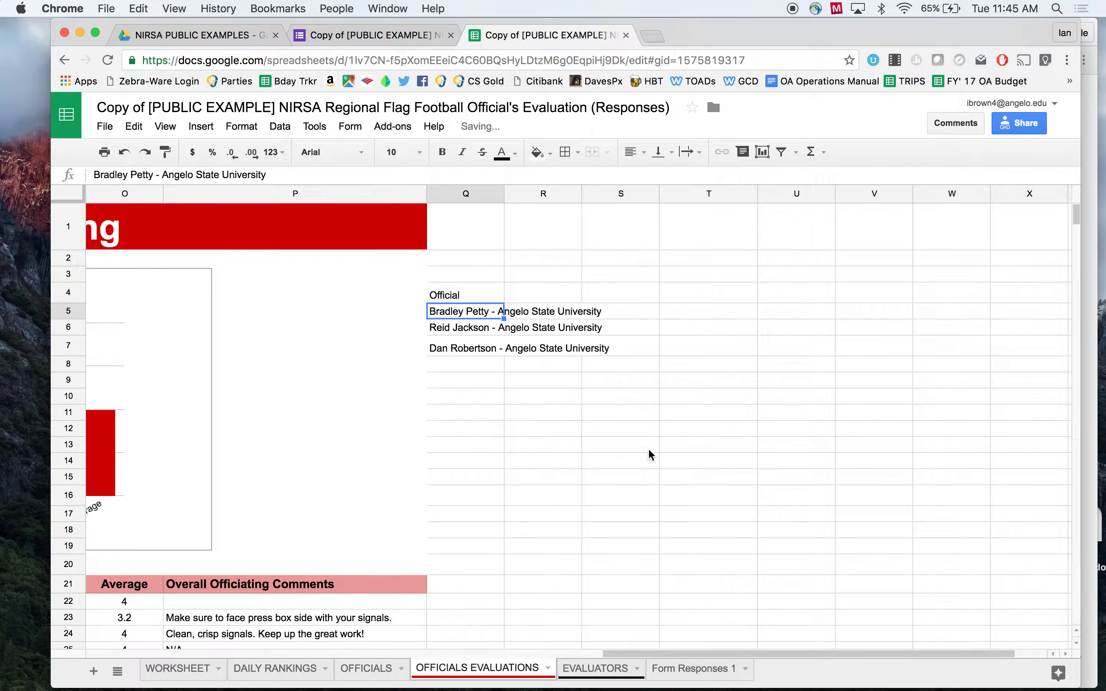
Re-enter the contents of cell R4 on the EVALUATORS sheet, beside the report's last column
click(604, 670)
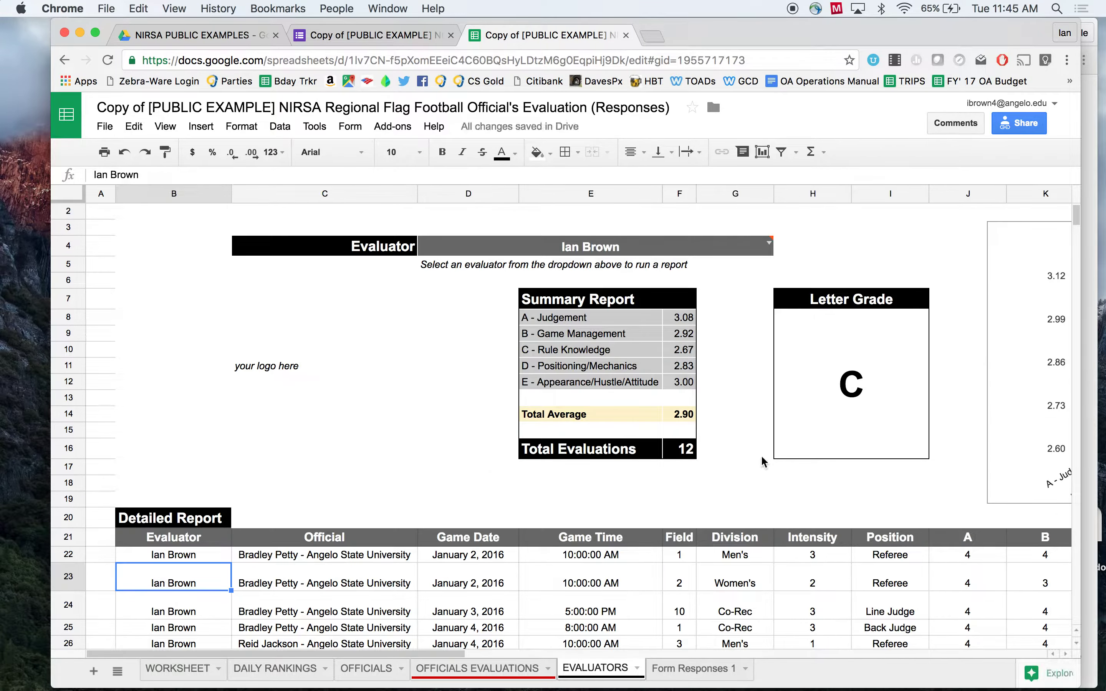
scroll(760, 459, right, 15)
click(387, 290)
key(Return)
key(Return)
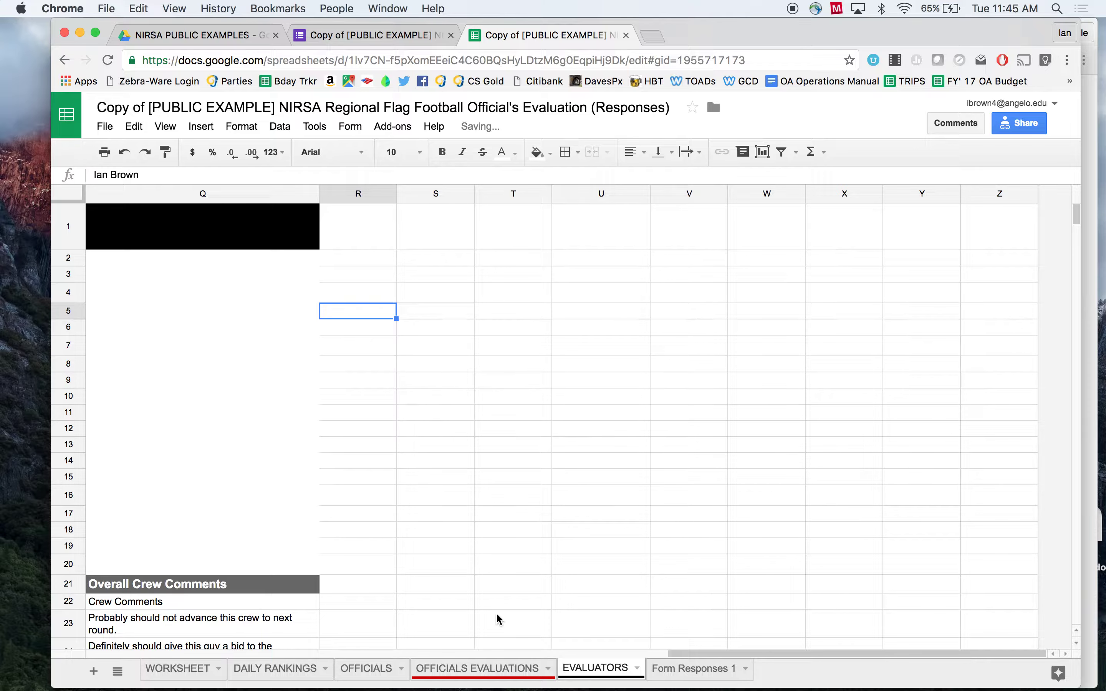
Refresh the DAILY RANKINGS sheet by re-entering the unchanged formulas in cell B22 and in the Game Date header cell E7
click(289, 675)
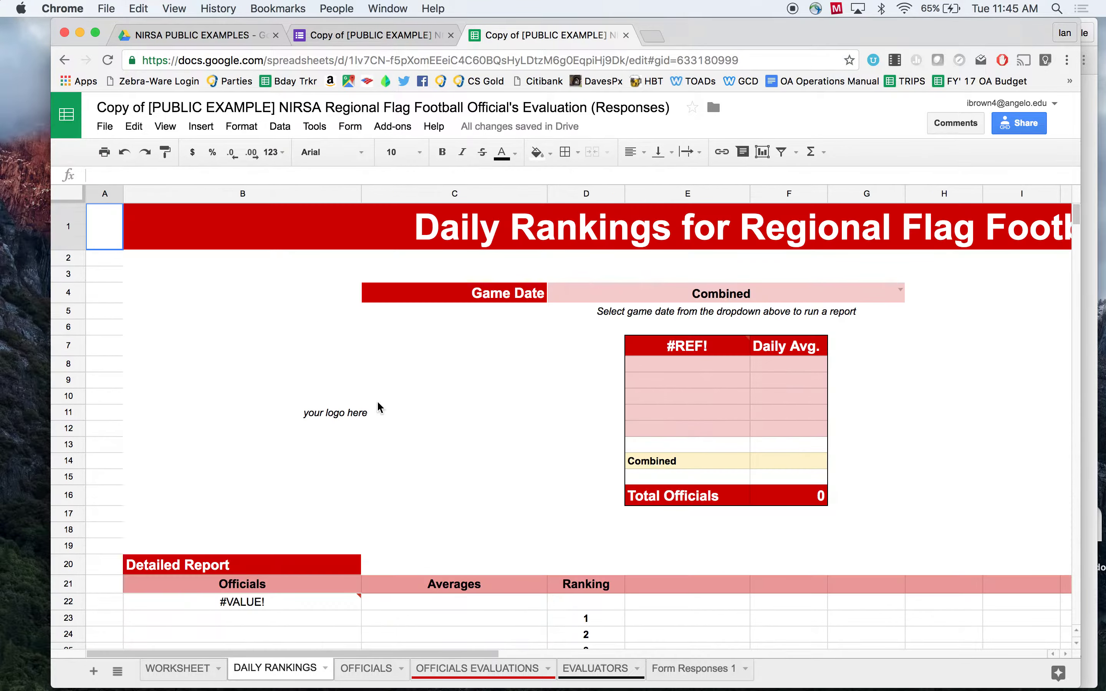
click(287, 607)
key(Return)
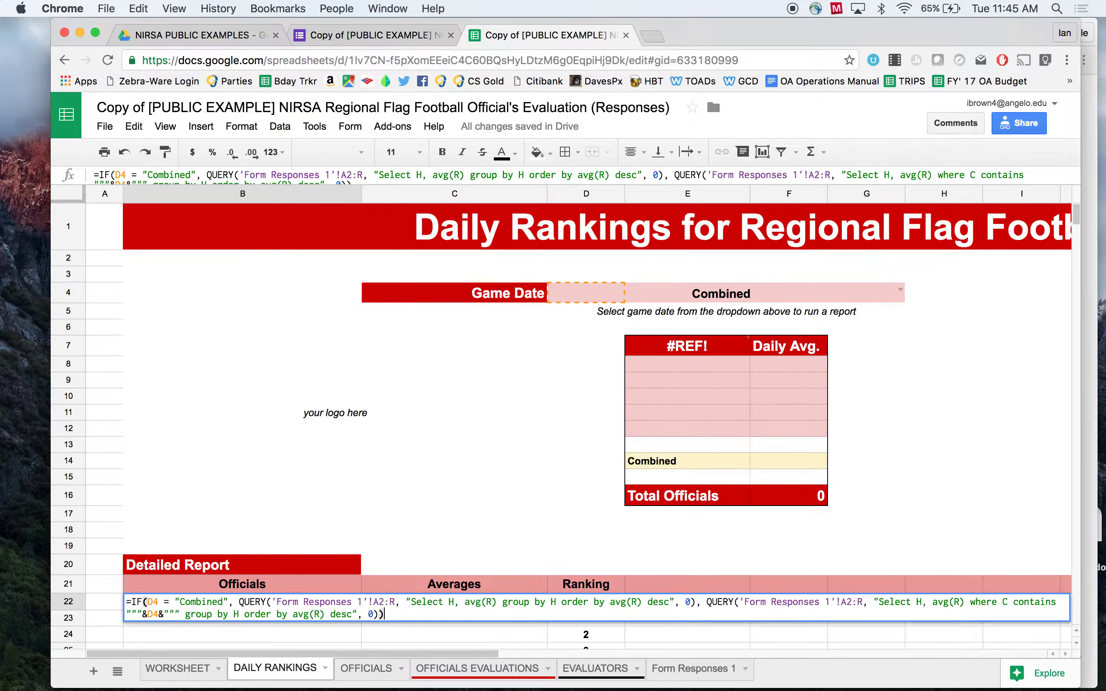
key(Return)
click(711, 365)
key(Return)
key(Return)
scroll(164, 436, down, 5)
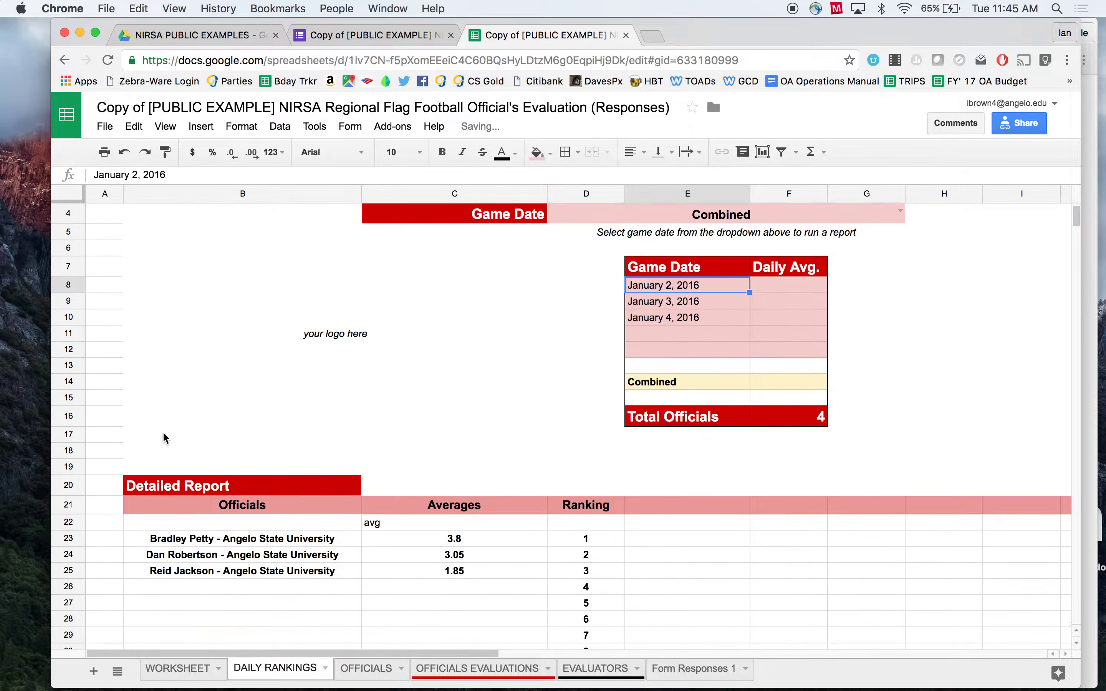
Check the WORKSHEET sheet, switch to the evaluation form's questions and review them from Evaluator down to Division
click(178, 668)
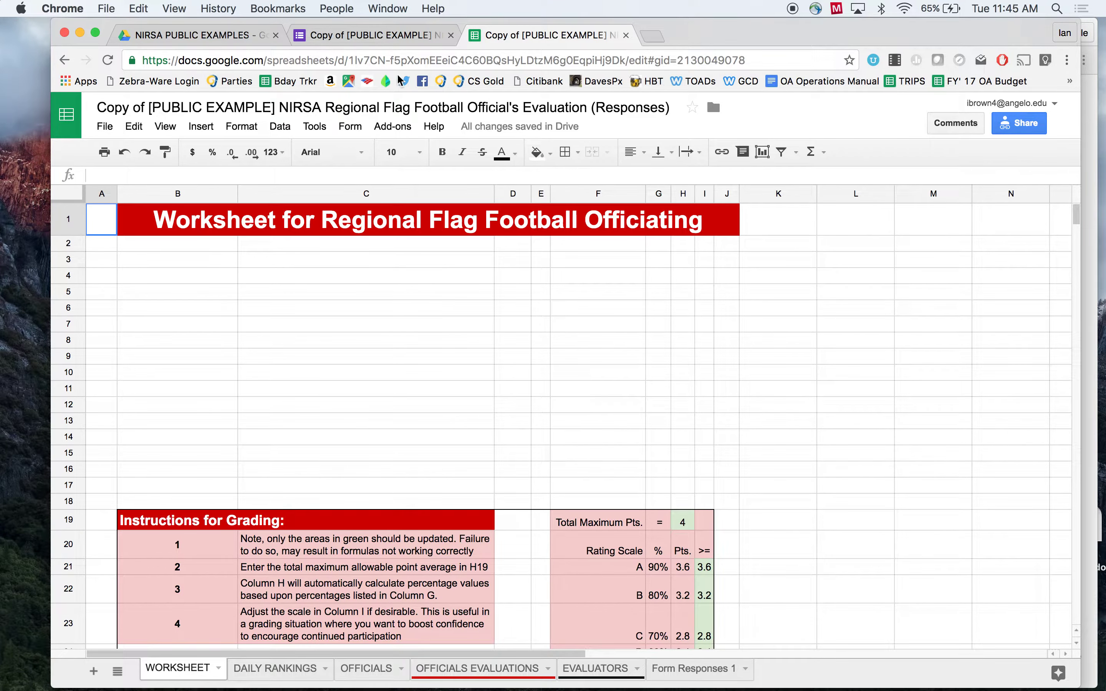
click(365, 39)
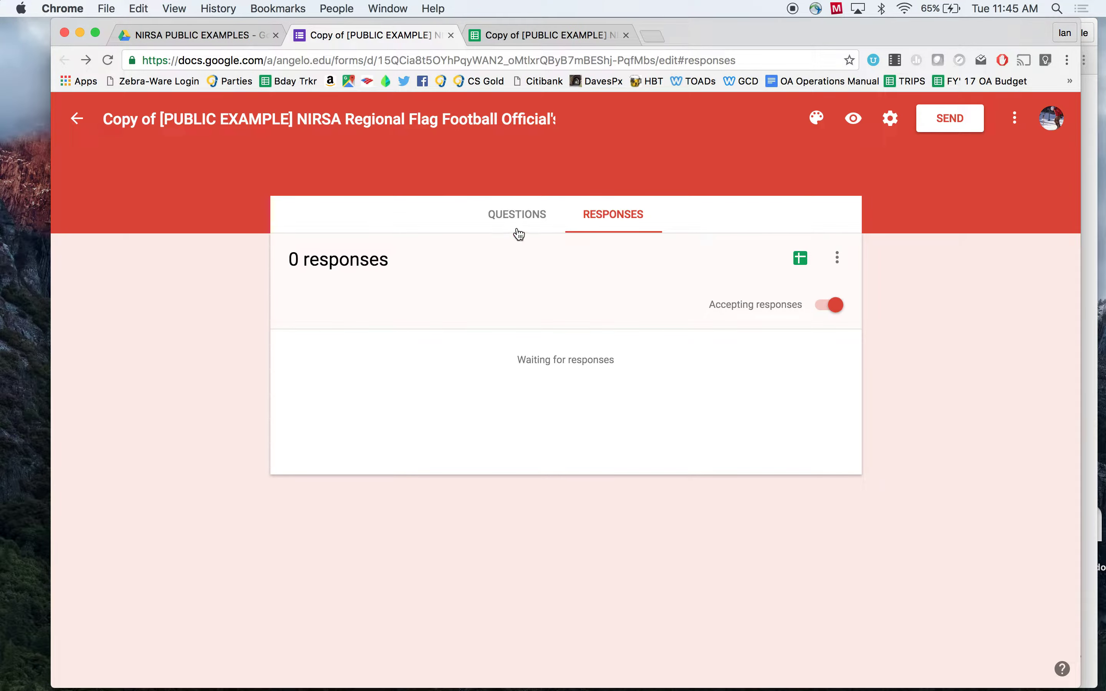
click(501, 220)
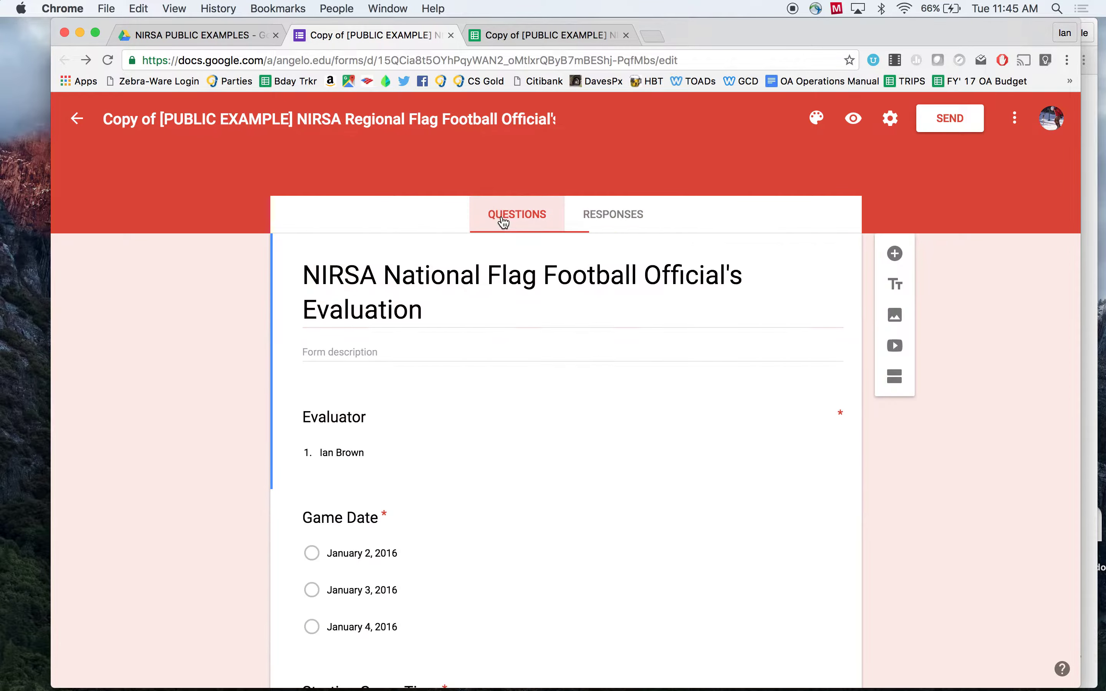
scroll(503, 222, down, 1)
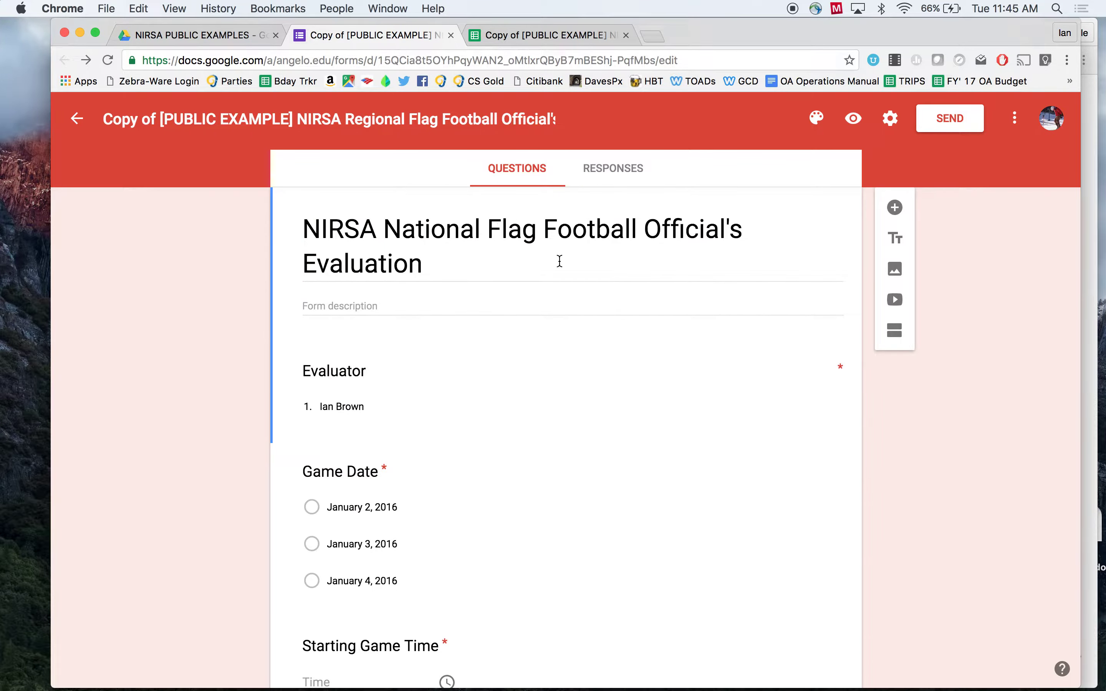
scroll(571, 328, down, 1)
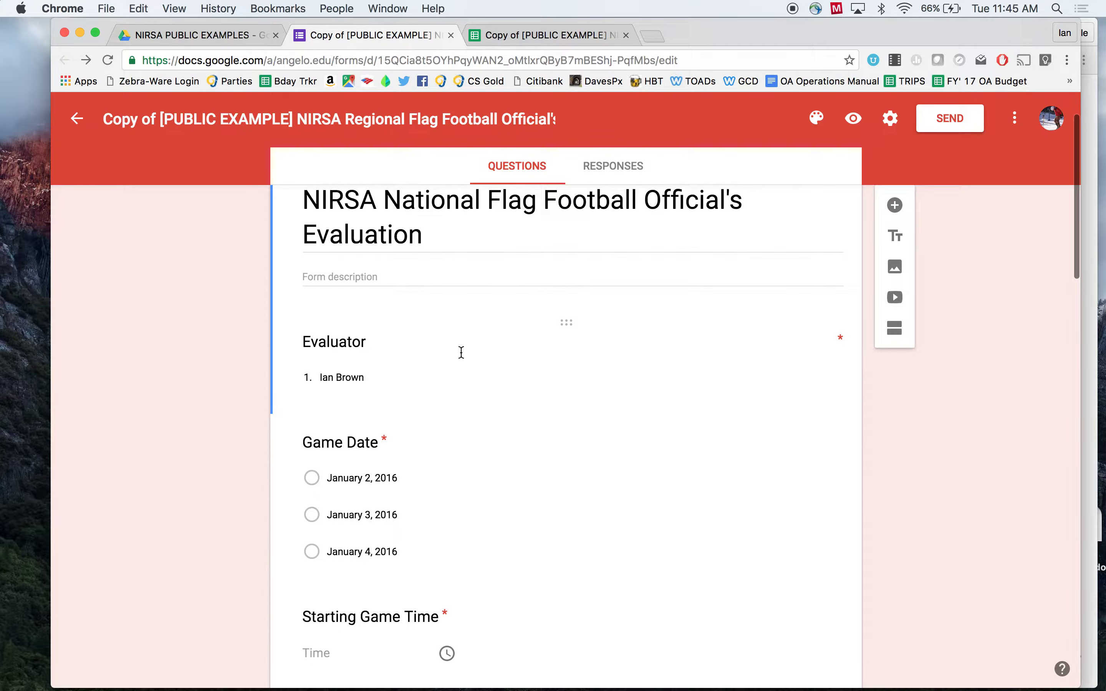
scroll(460, 350, down, 3)
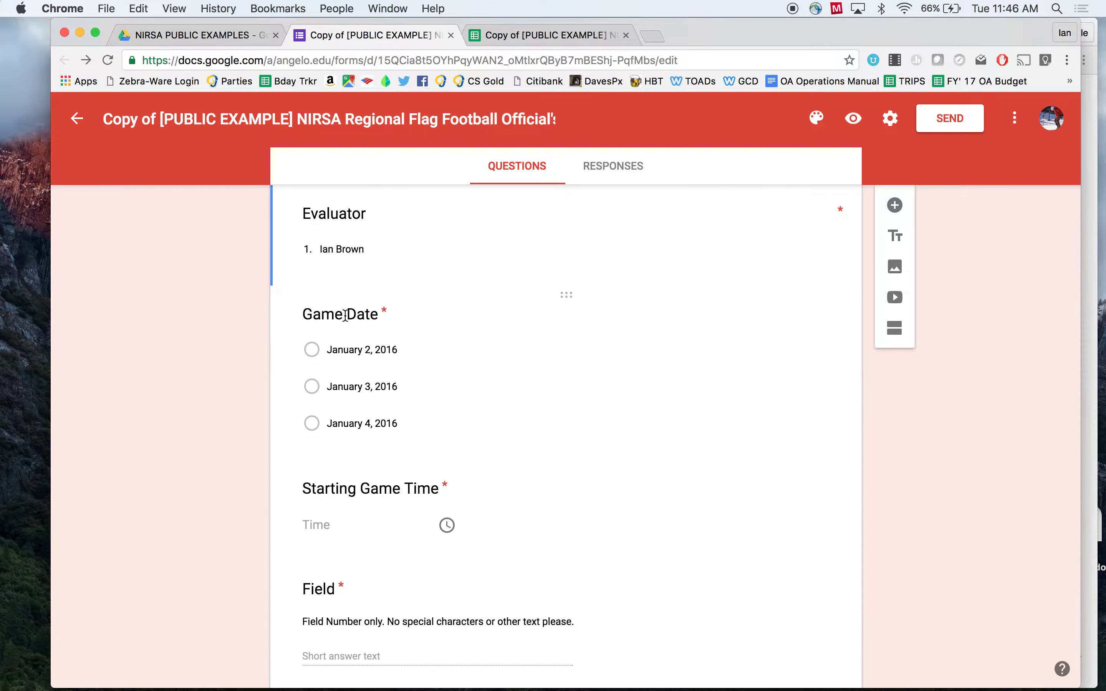
scroll(352, 384, down, 1)
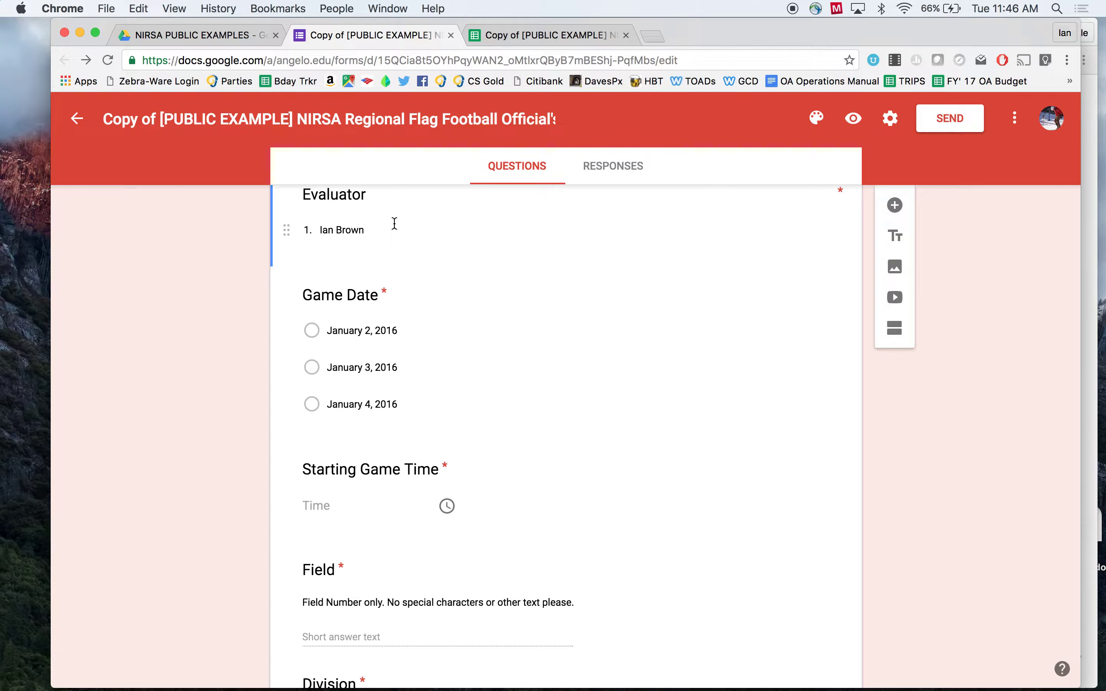
scroll(357, 291, down, 3)
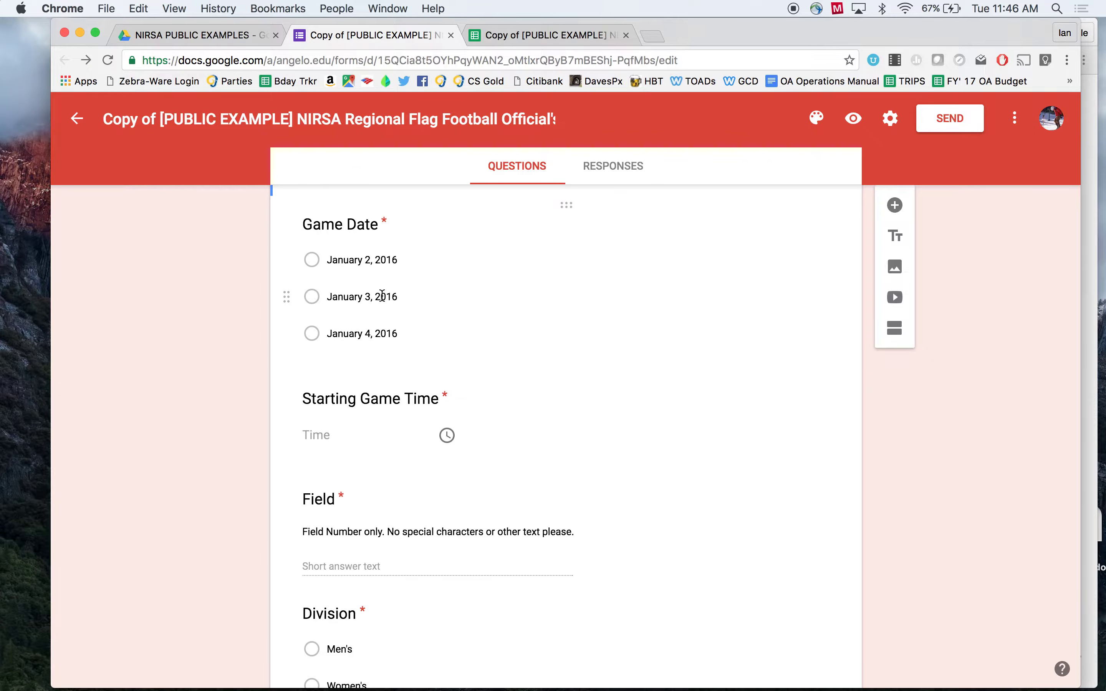
Open the Game Date and Starting Game Time questions in the form and examine their options and question types
click(365, 258)
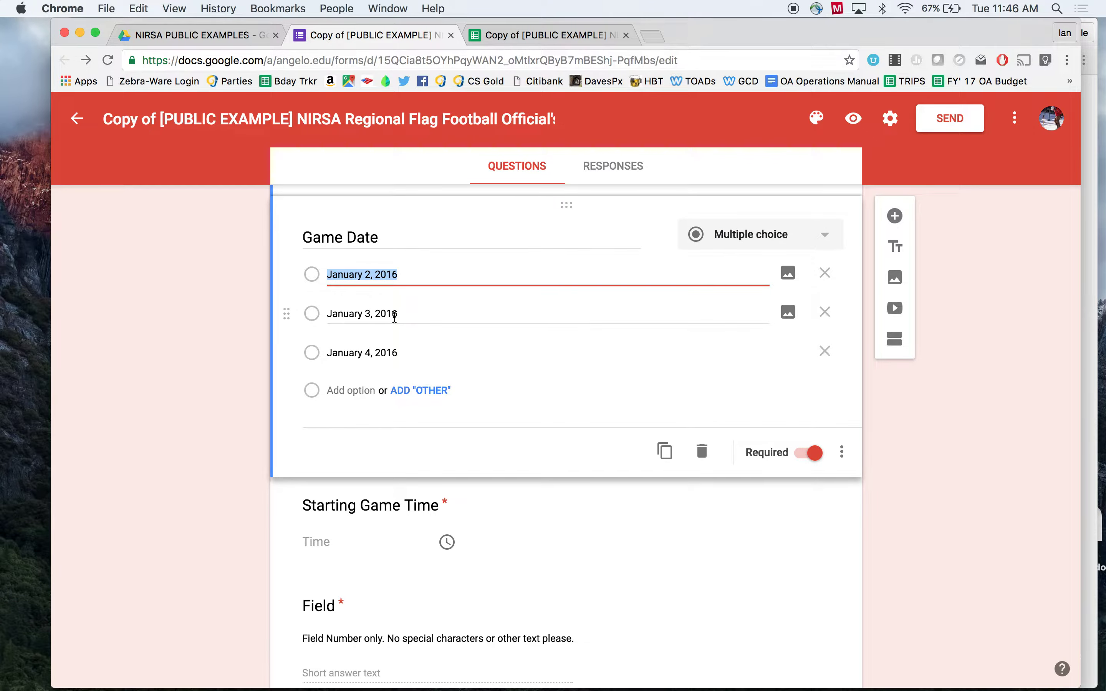
scroll(394, 316, down, 4)
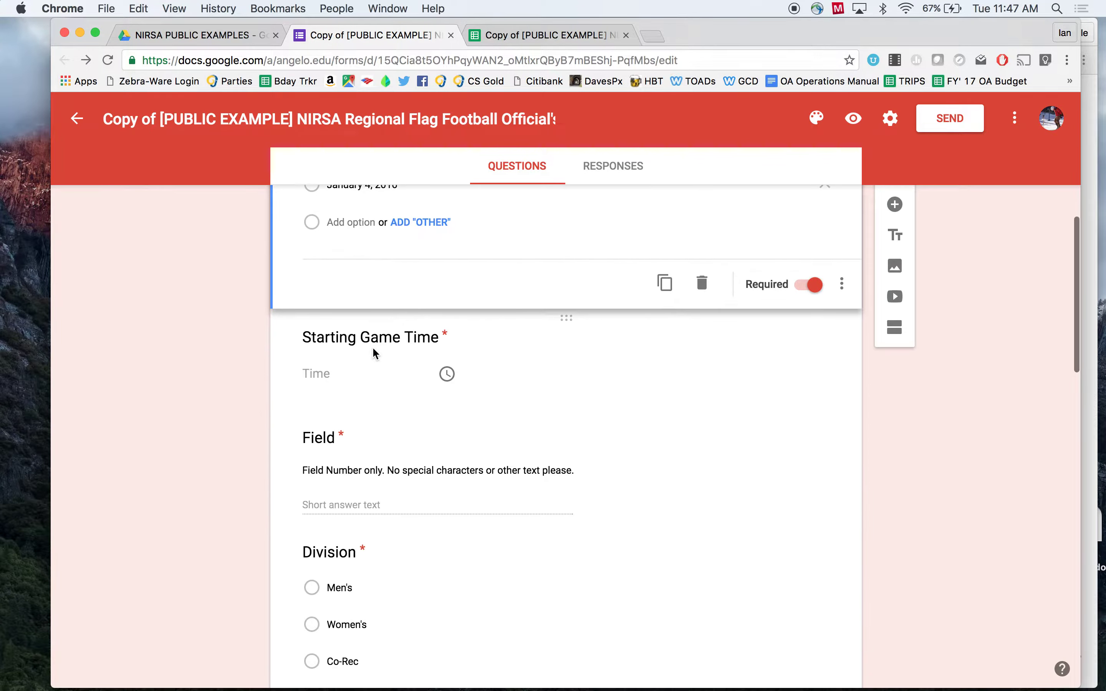
click(366, 374)
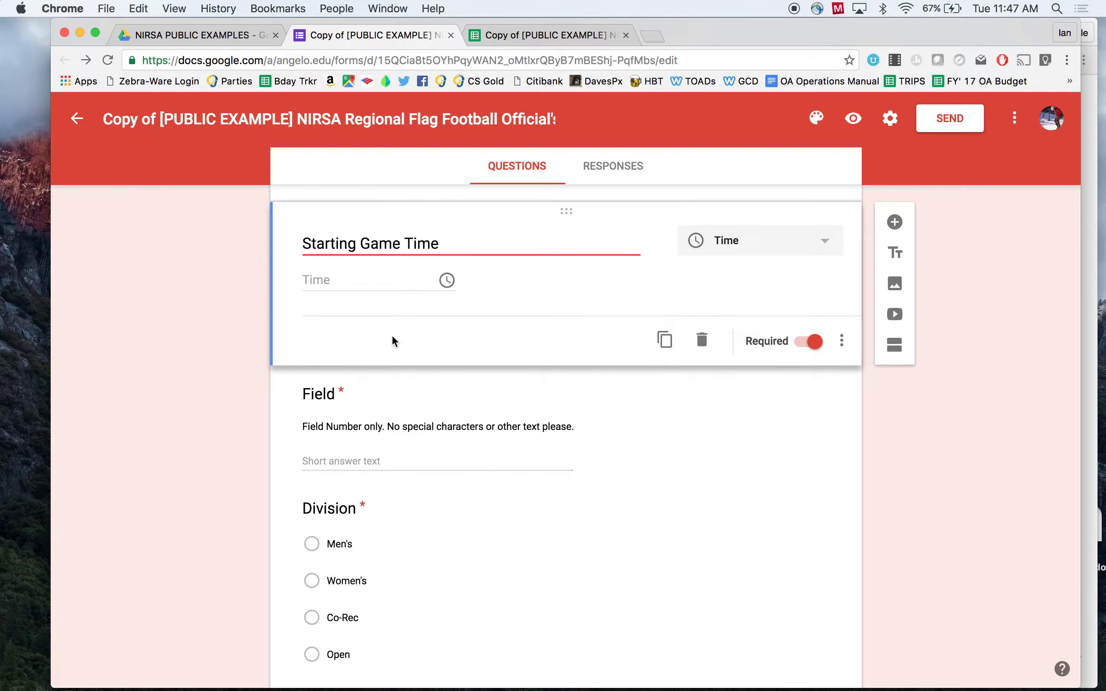
scroll(424, 297, up, 3)
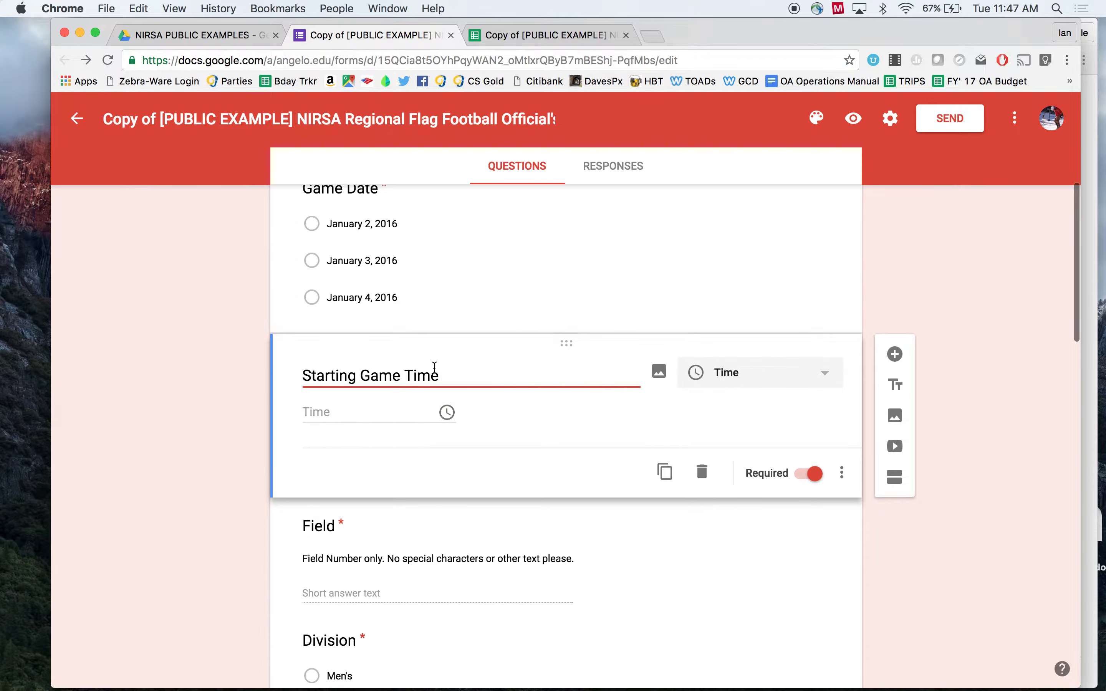
scroll(435, 365, down, 1)
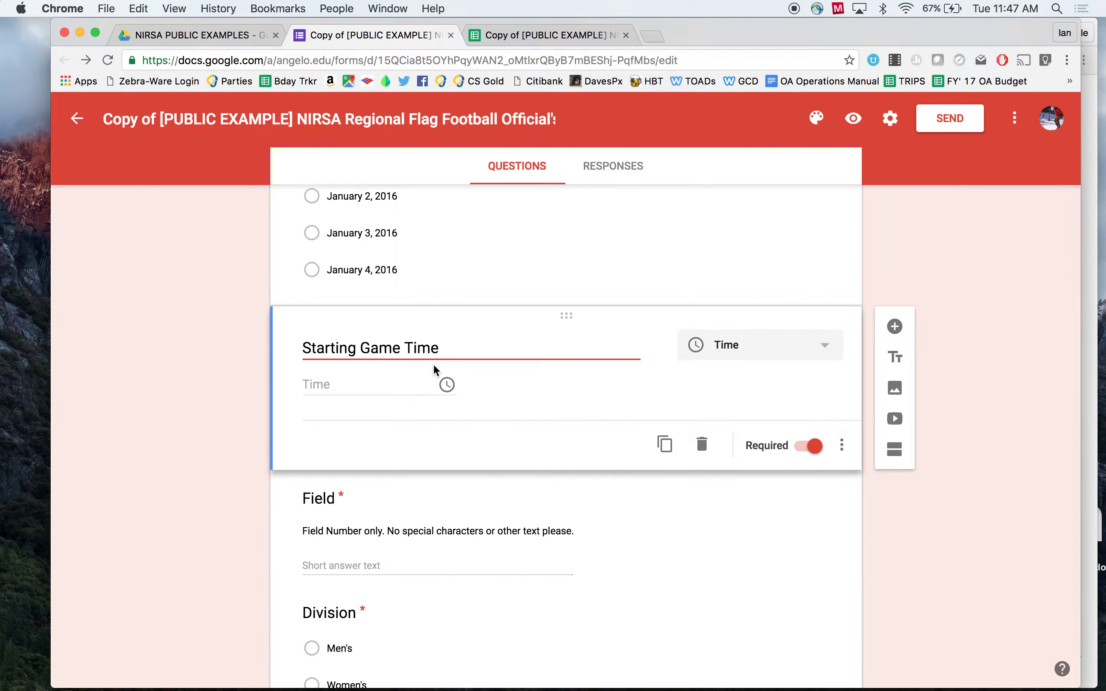
scroll(435, 369, down, 1)
scroll(434, 368, down, 1)
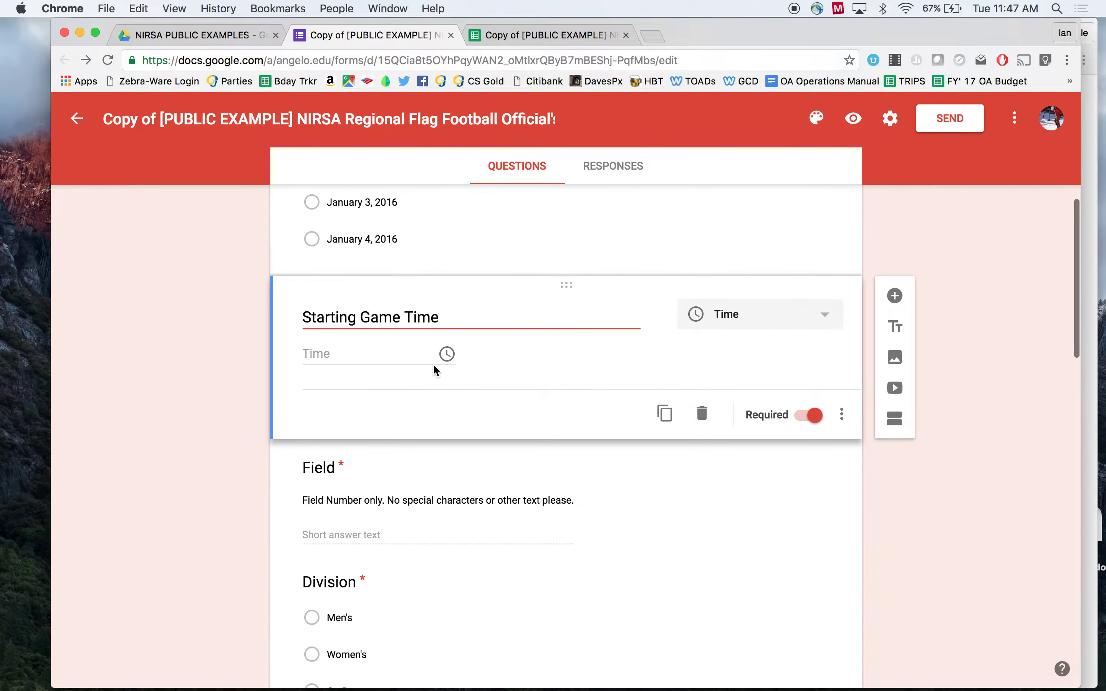
Review the form's Game Date, Starting Game Time, Field and Division questions
scroll(433, 363, down, 3)
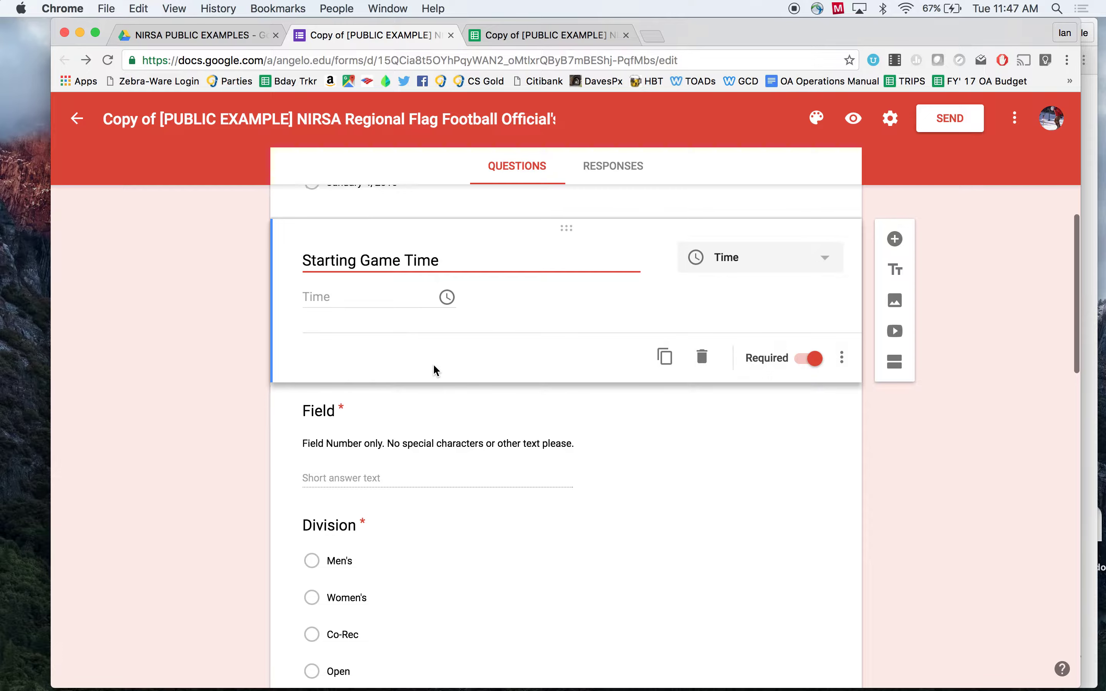
scroll(432, 364, down, 1)
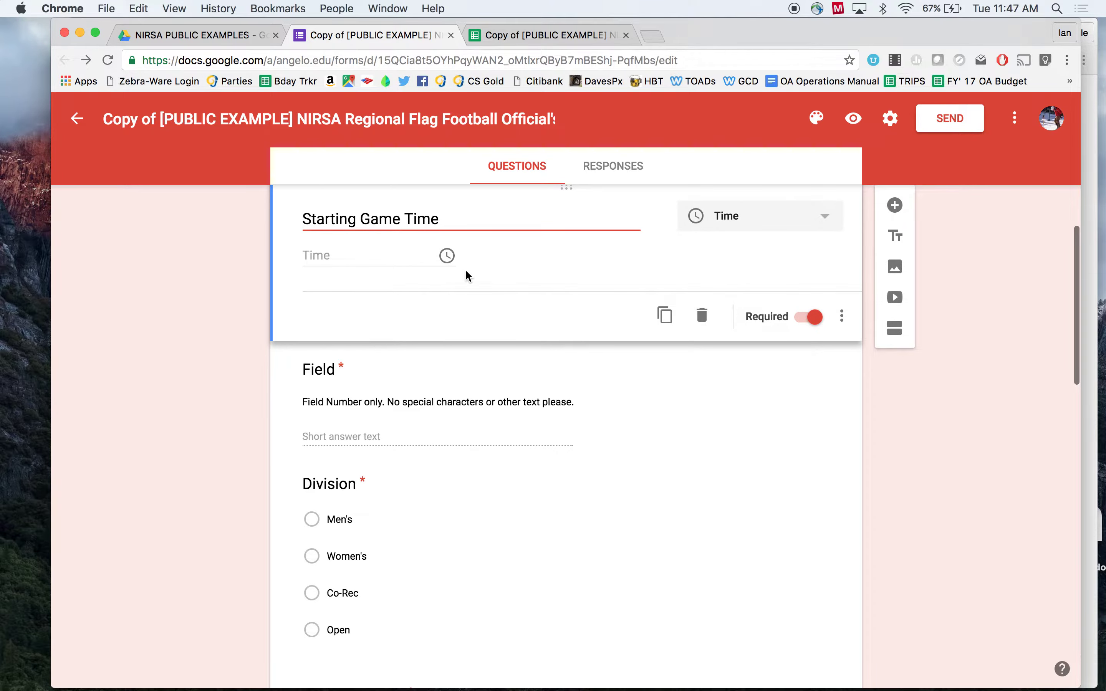
scroll(464, 269, up, 10)
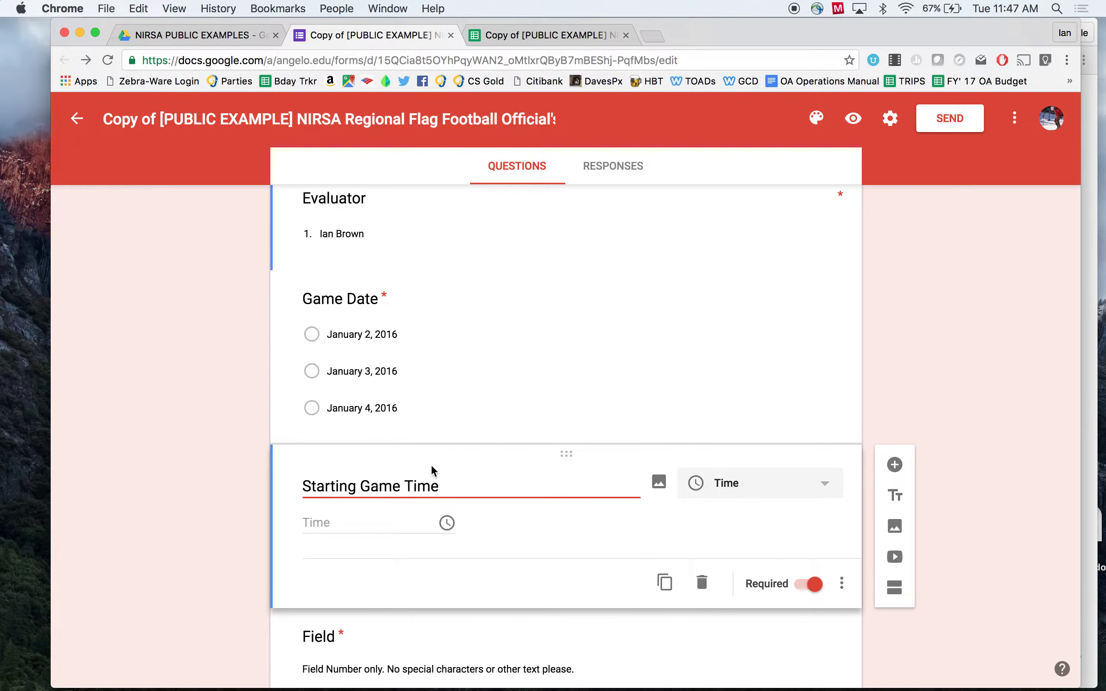
scroll(338, 459, down, 2)
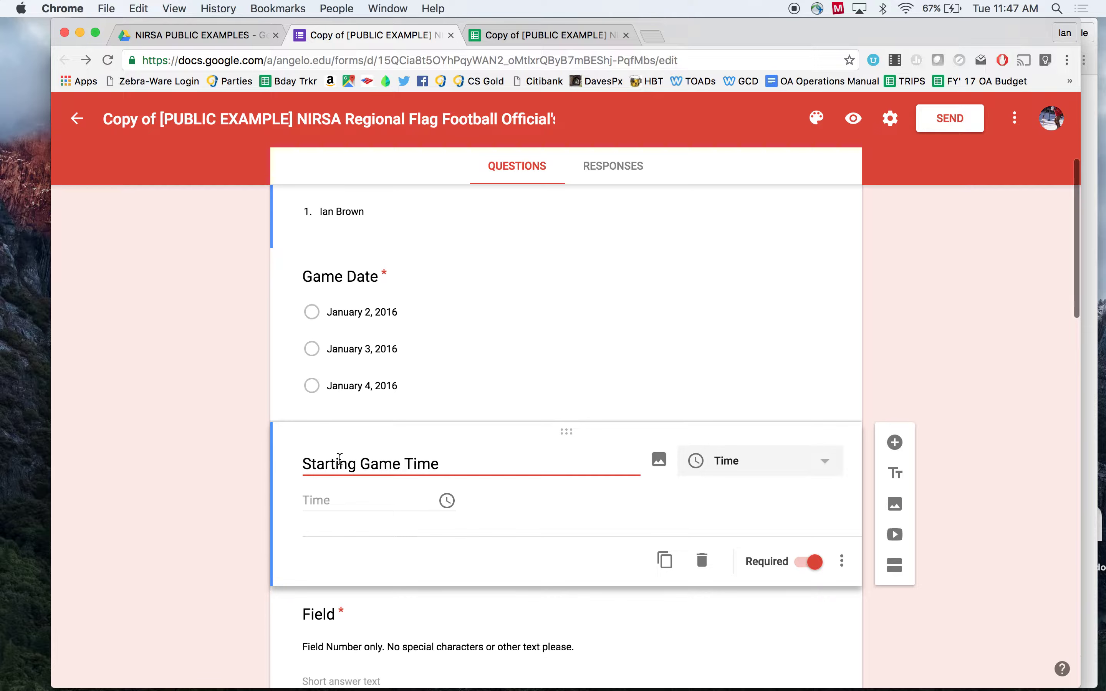
scroll(339, 461, down, 1)
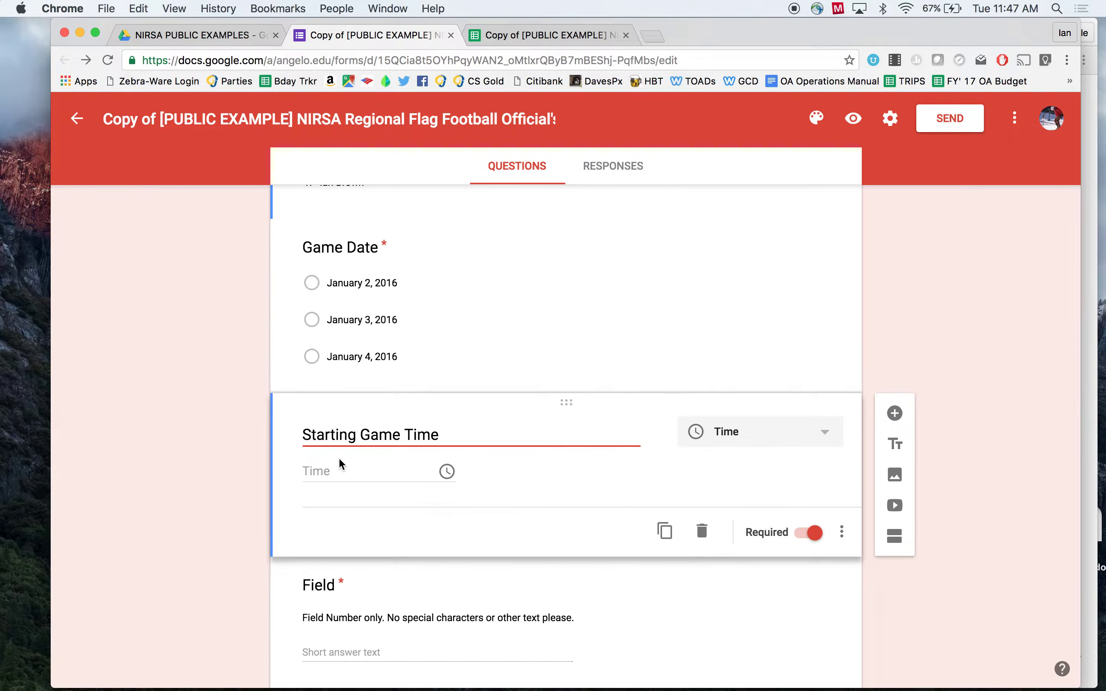
scroll(340, 463, down, 2)
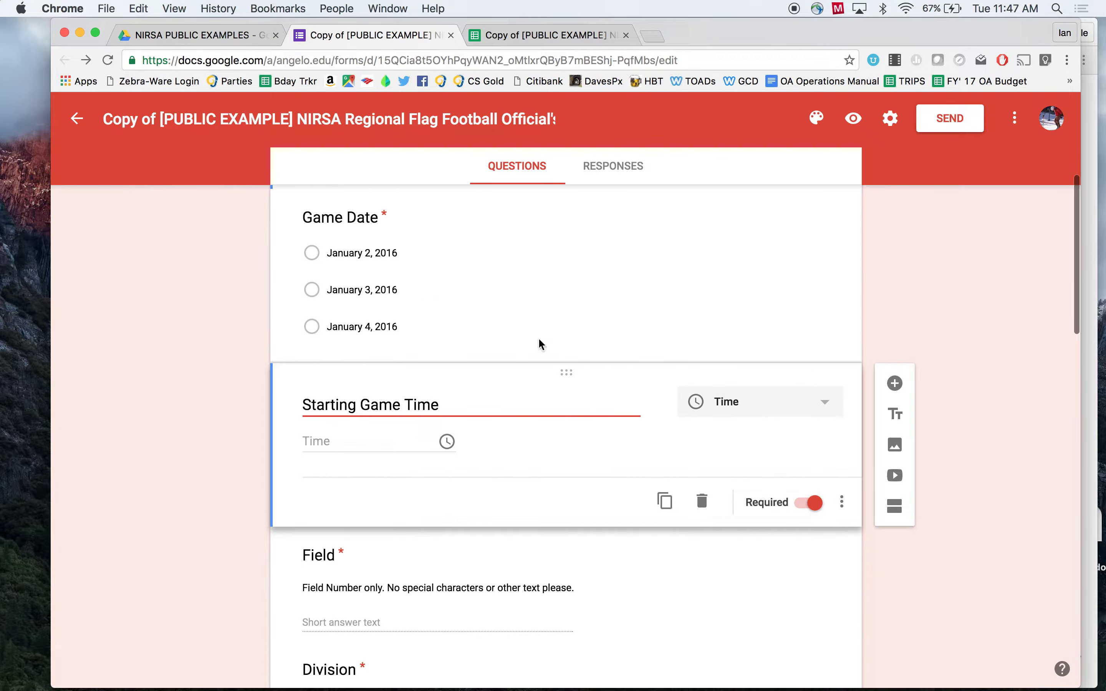
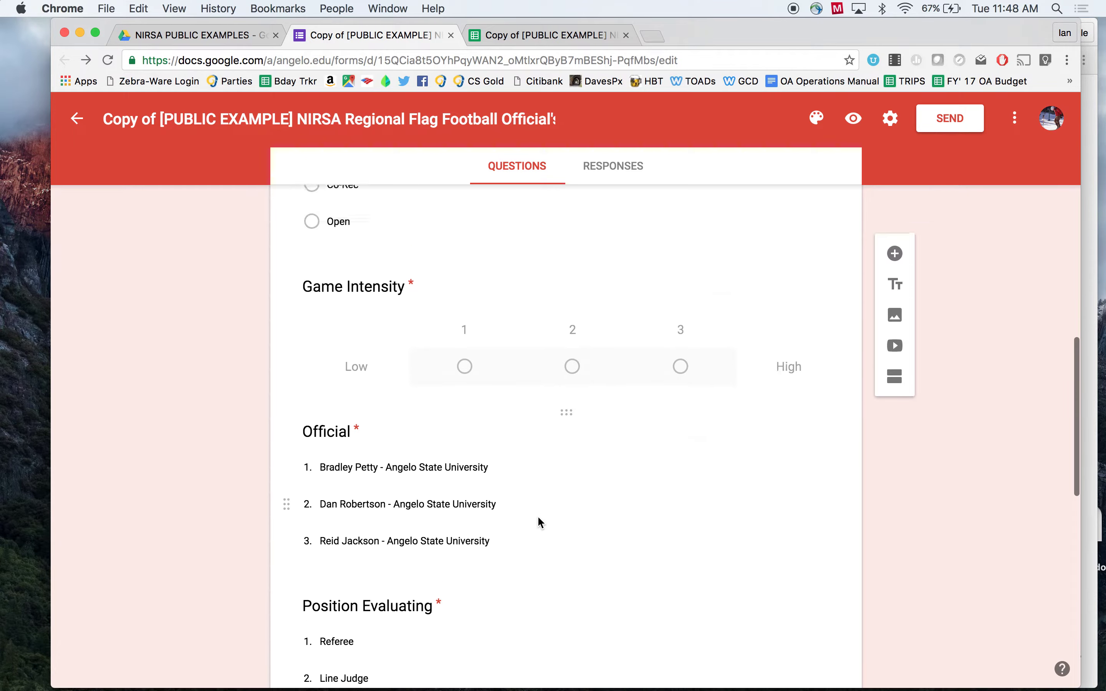
Check the Game Intensity scale, then open the Official question and examine its dropdown options
scroll(539, 518, down, 3)
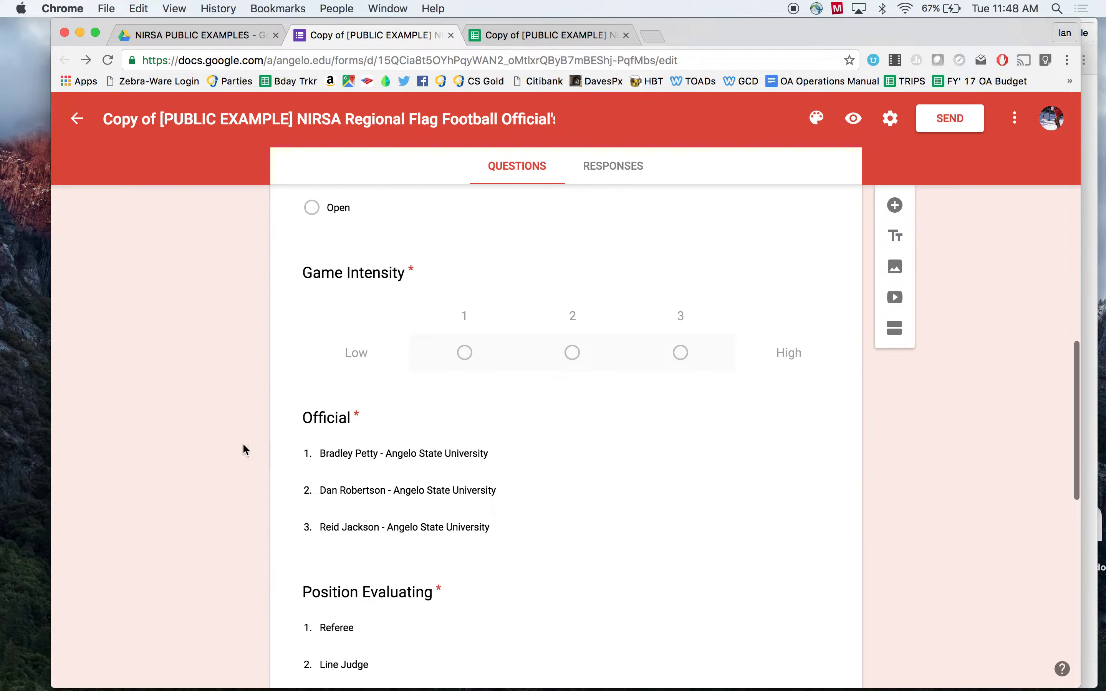
scroll(375, 432, down, 1)
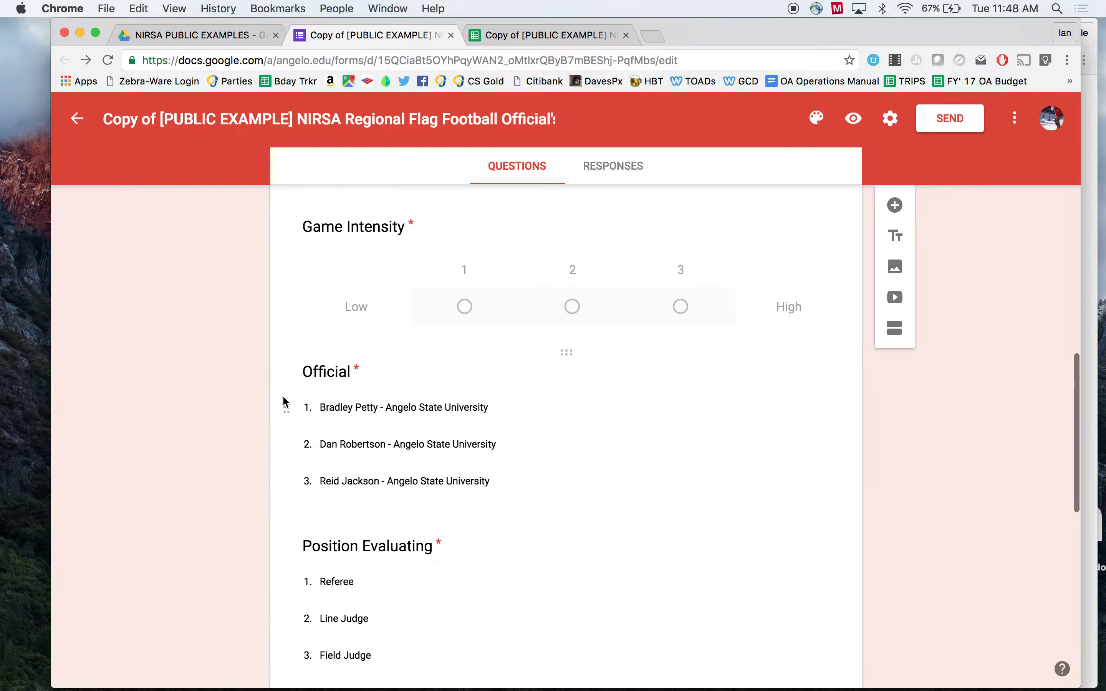
click(371, 408)
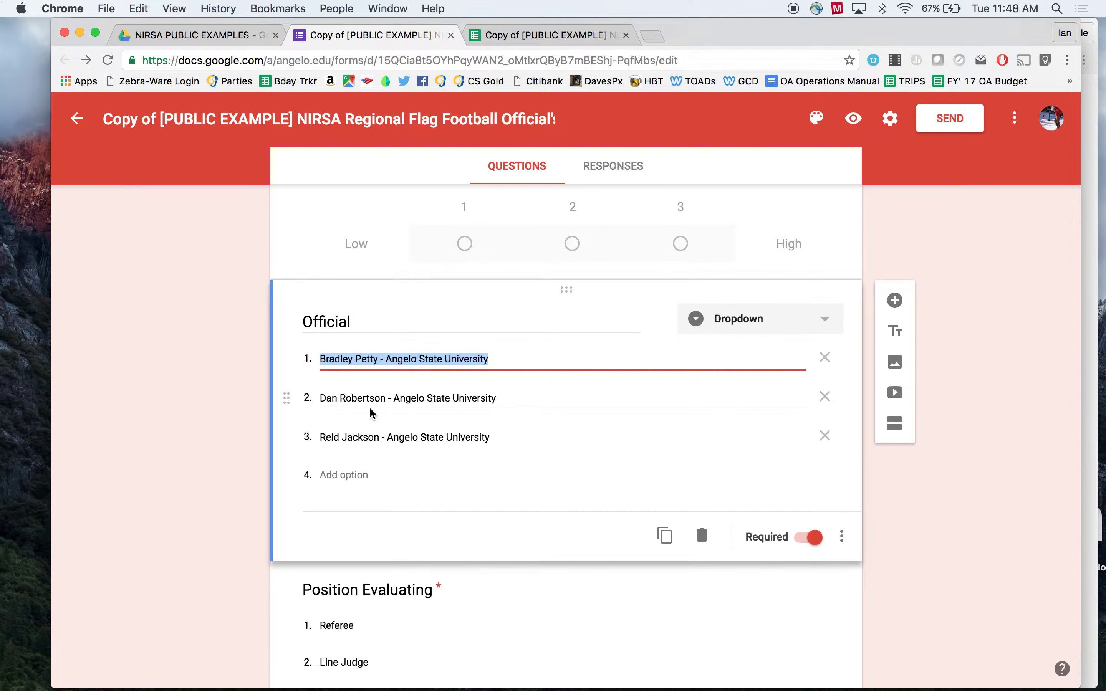
scroll(412, 405, down, 1)
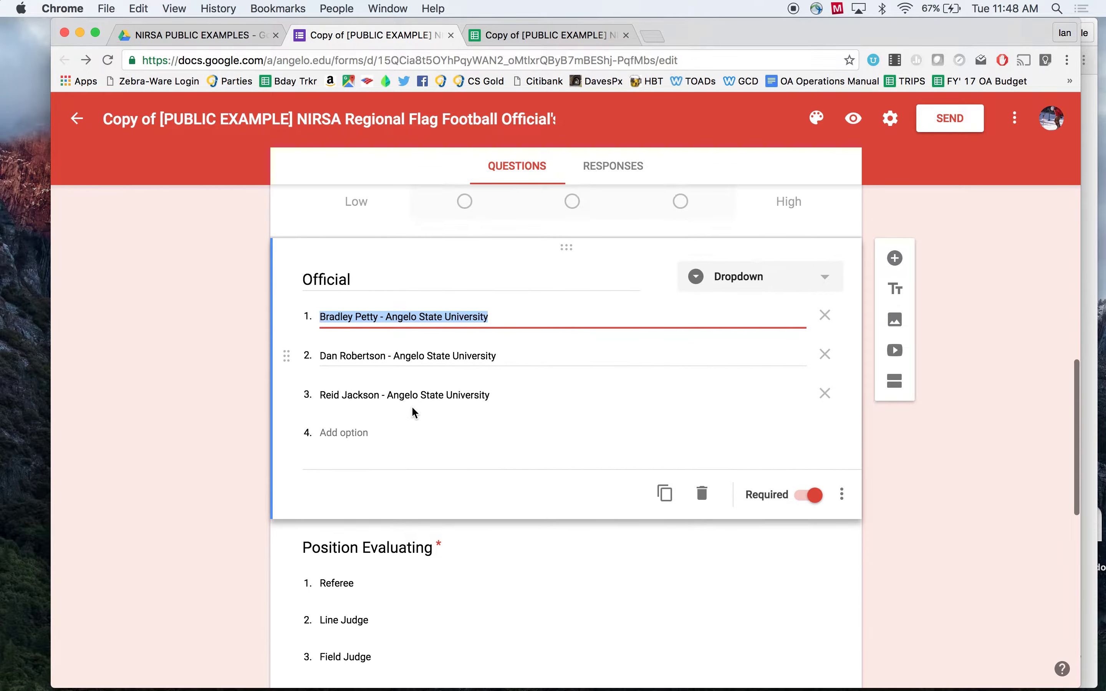
scroll(410, 401, down, 1)
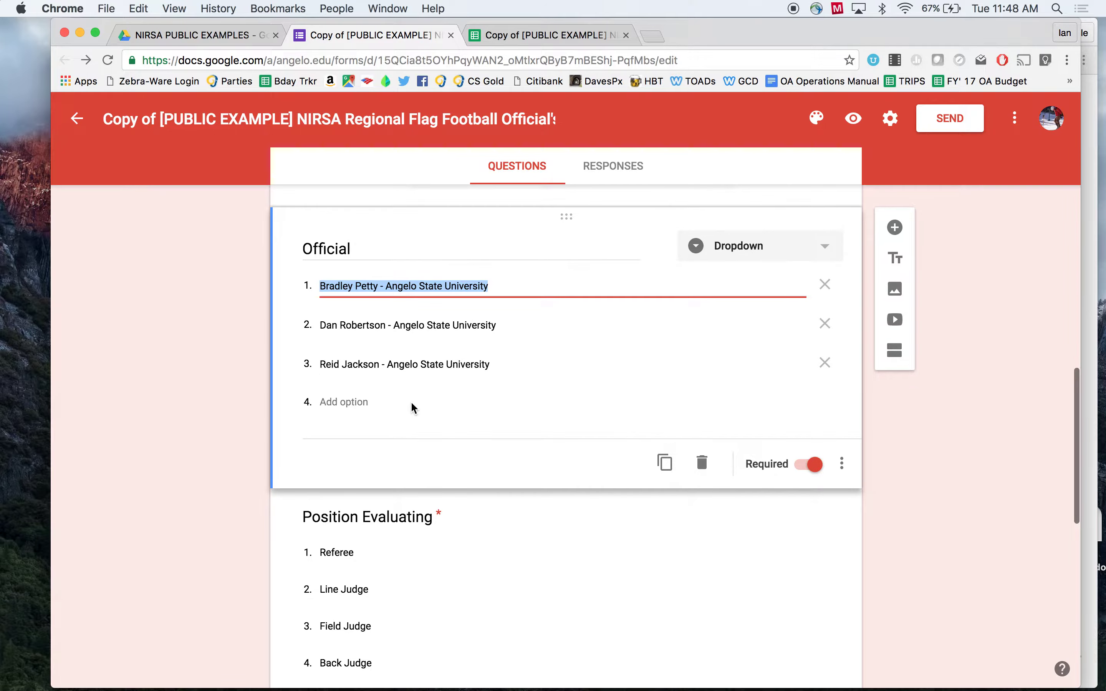
scroll(410, 401, down, 1)
scroll(411, 401, up, 2)
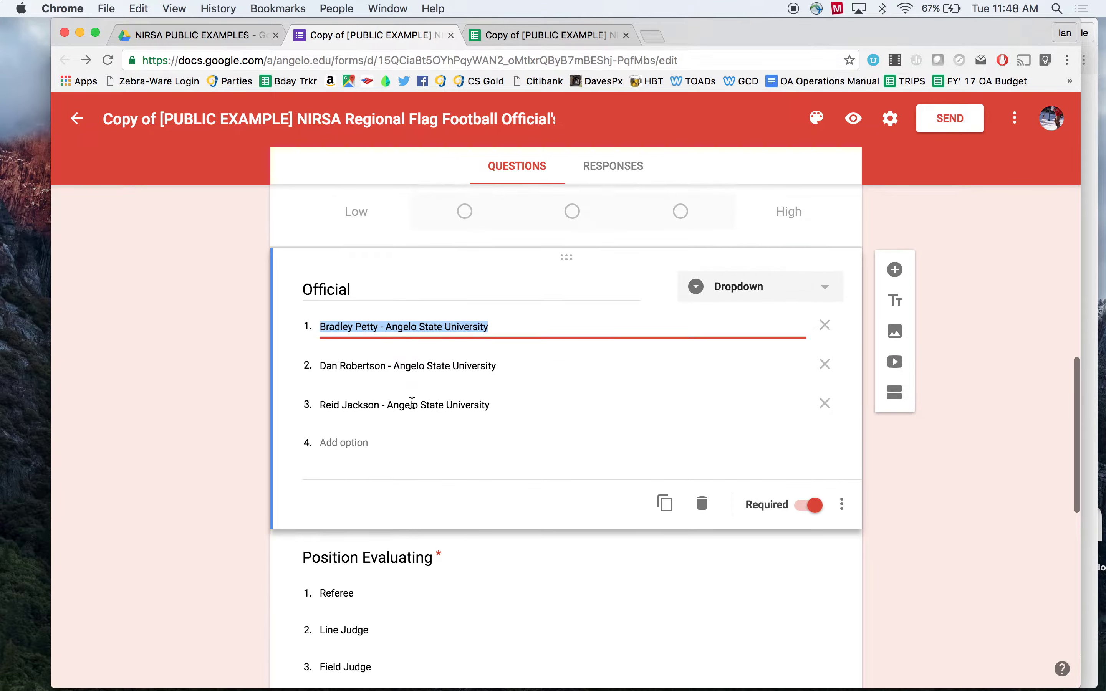
click(229, 366)
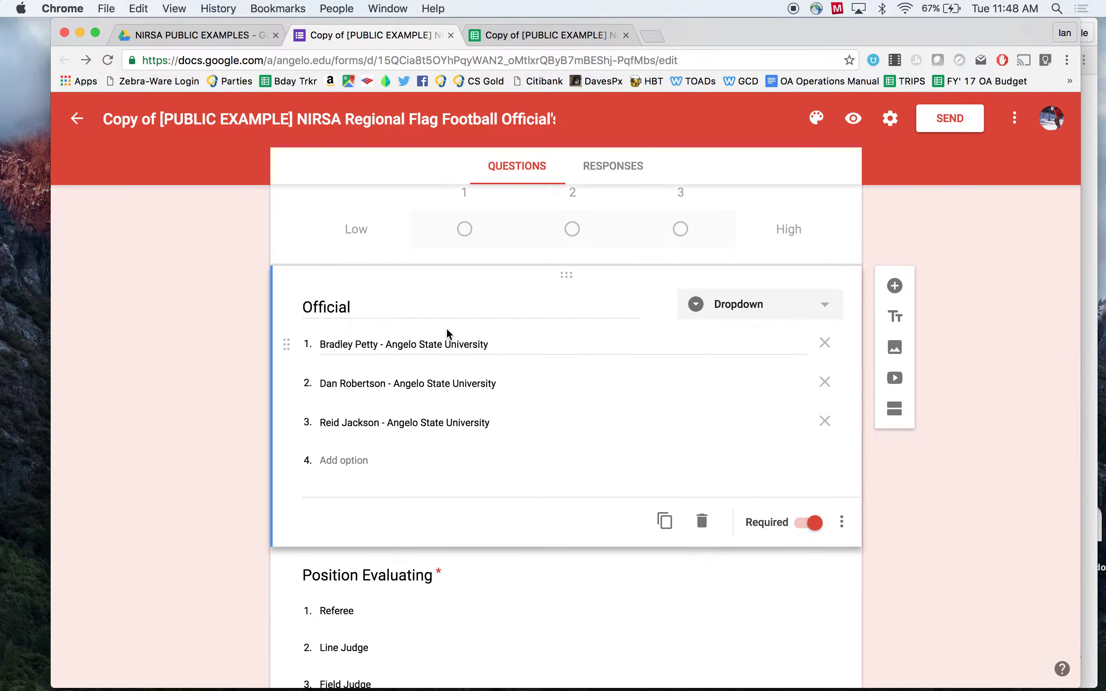
Review the positions offered in the Position Evaluating question, from Referee to Down Box
scroll(448, 330, down, 4)
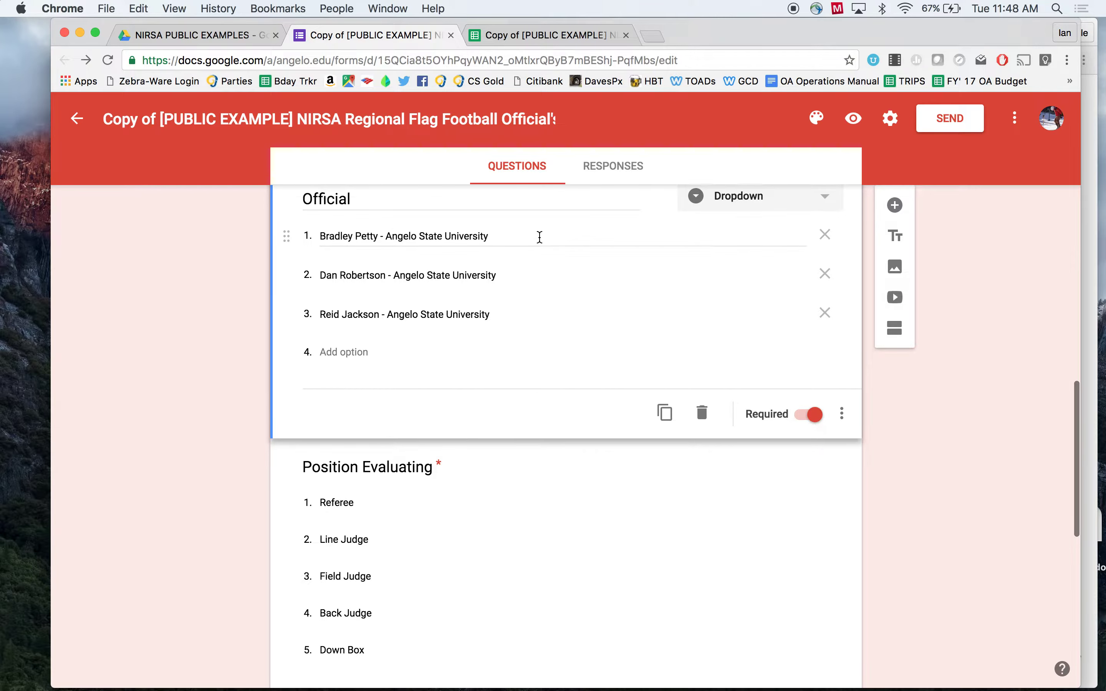
scroll(532, 236, down, 3)
scroll(539, 237, up, 1)
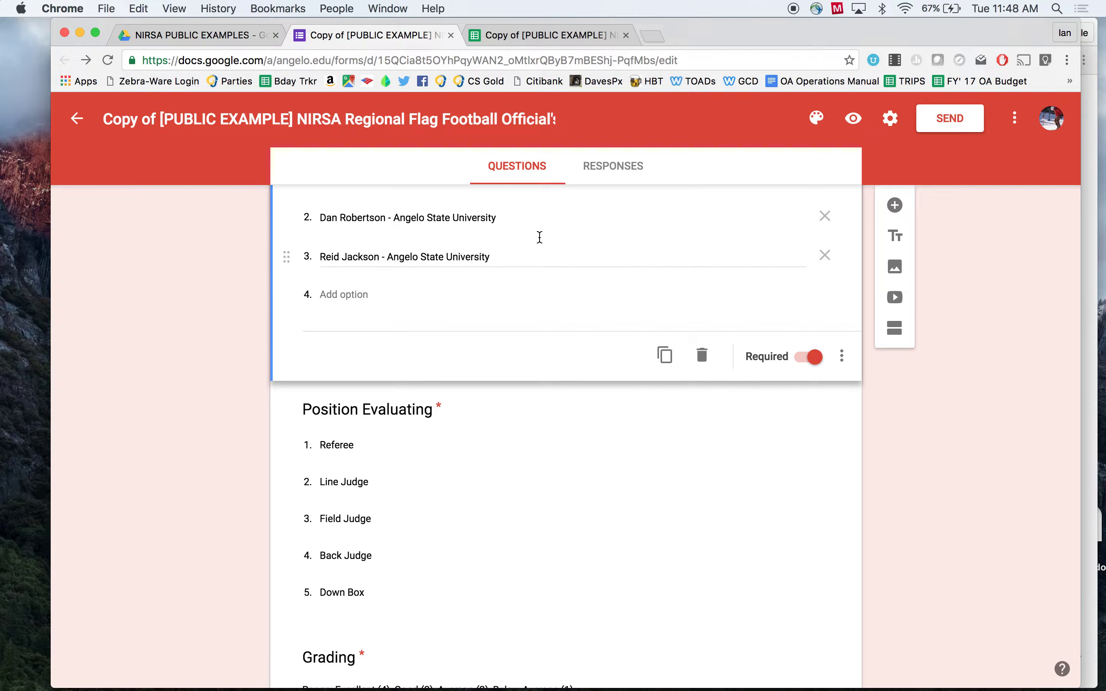
scroll(540, 237, down, 5)
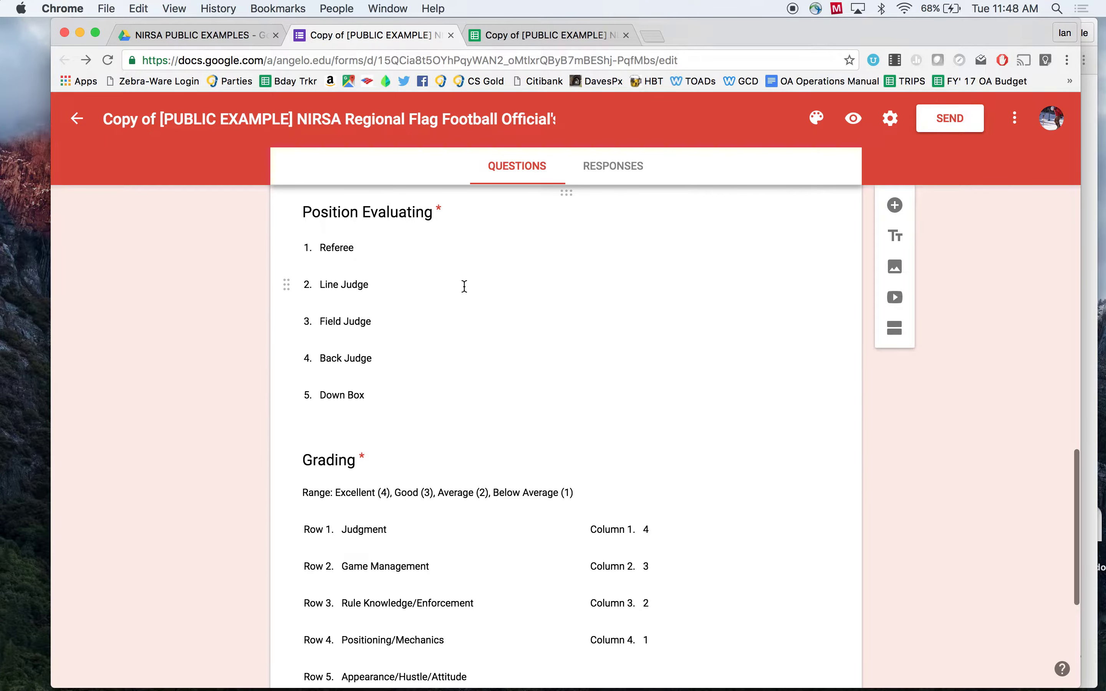
scroll(464, 285, down, 1)
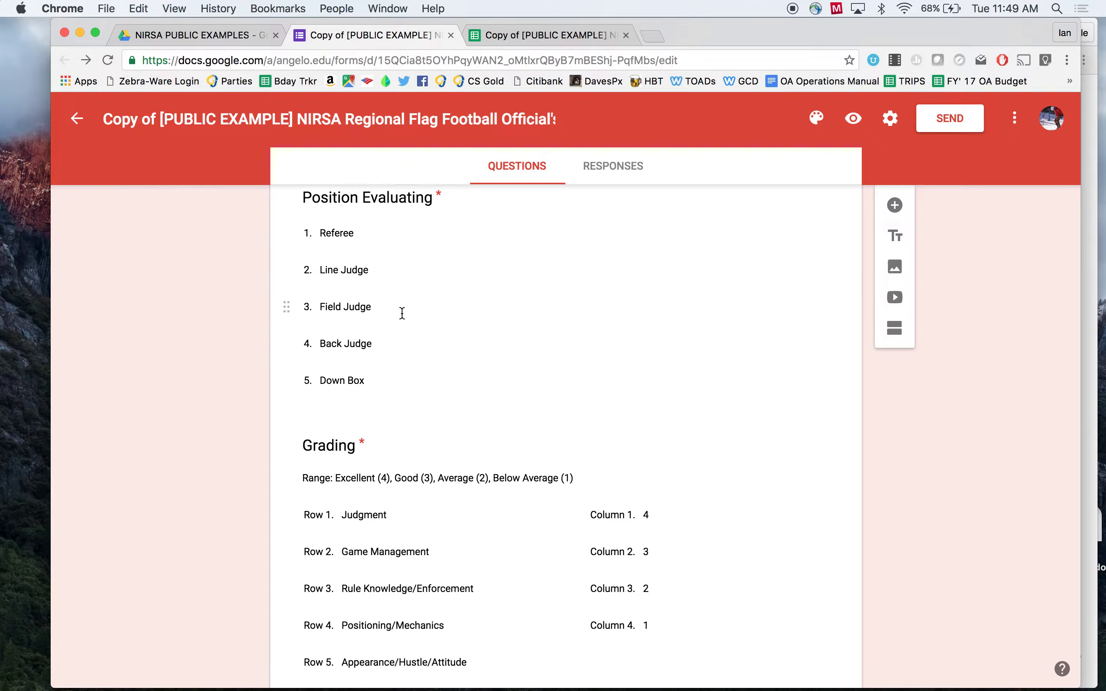
scroll(402, 314, down, 1)
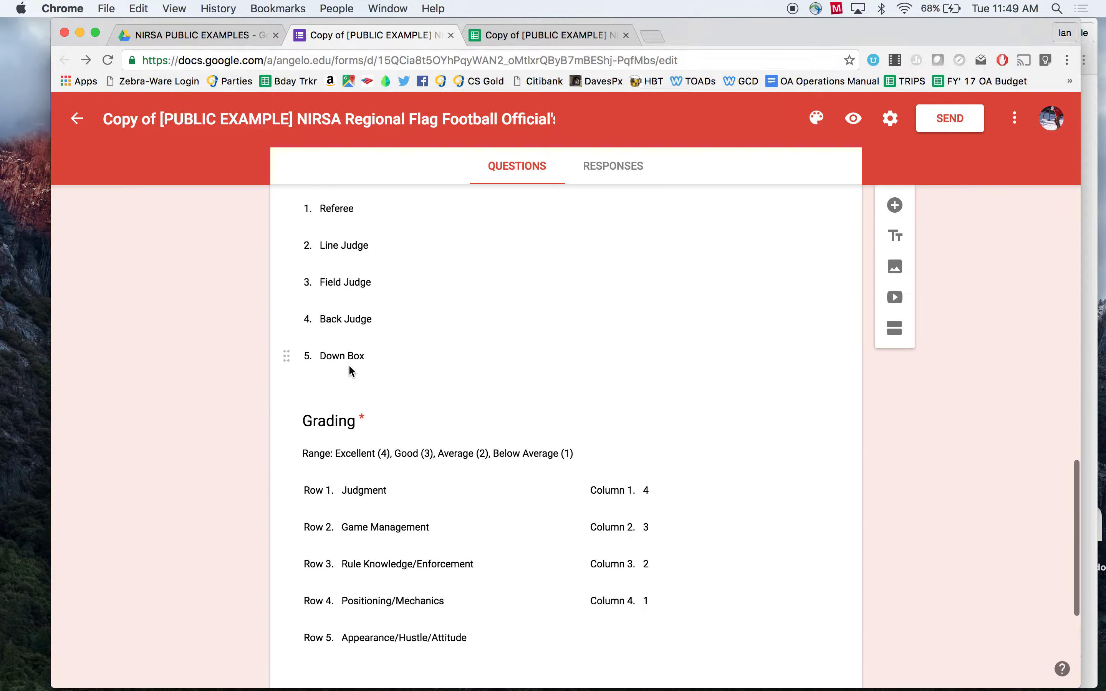
scroll(349, 366, up, 1)
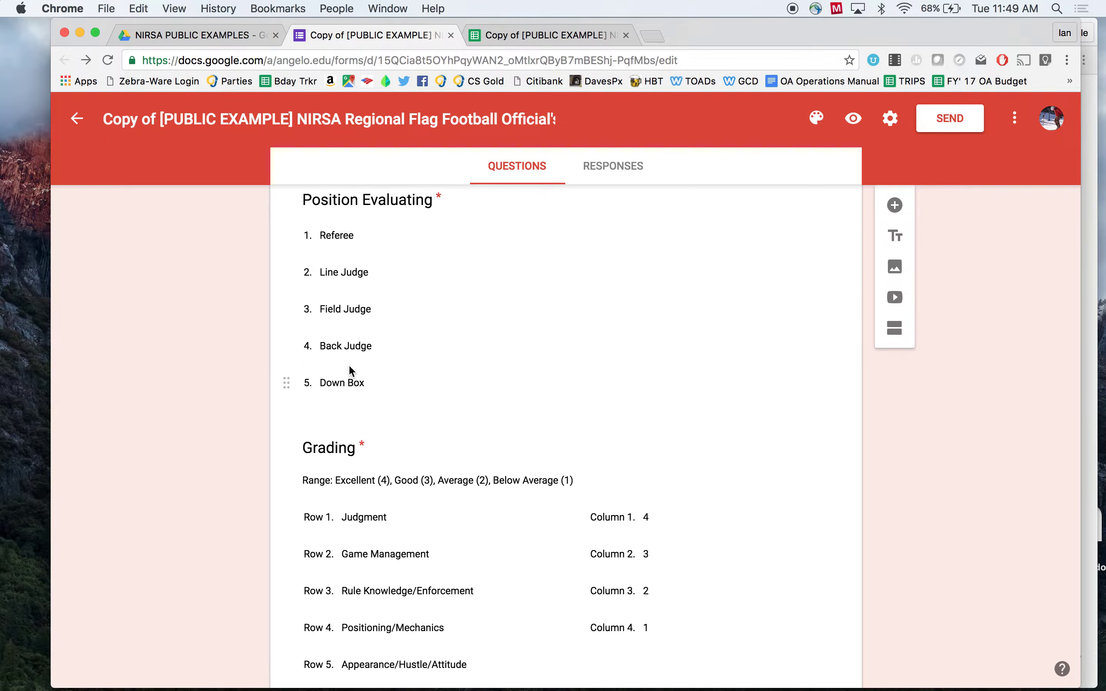
Examine the Grading question's rating range, its criteria rows and its score columns
scroll(350, 366, down, 2)
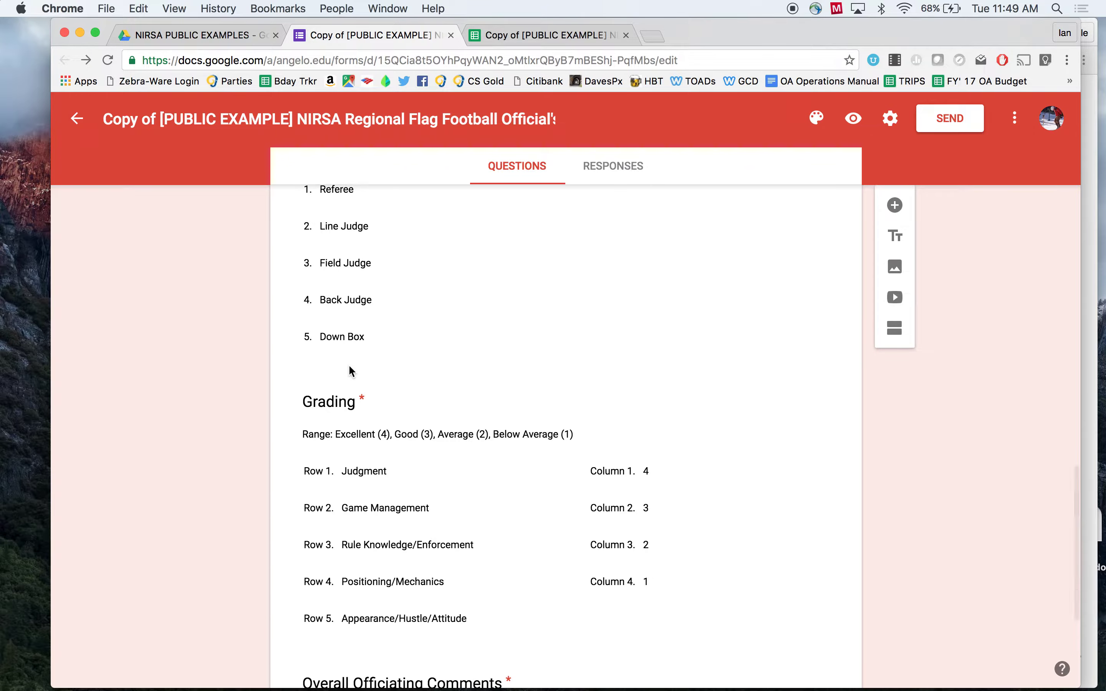
scroll(349, 366, down, 4)
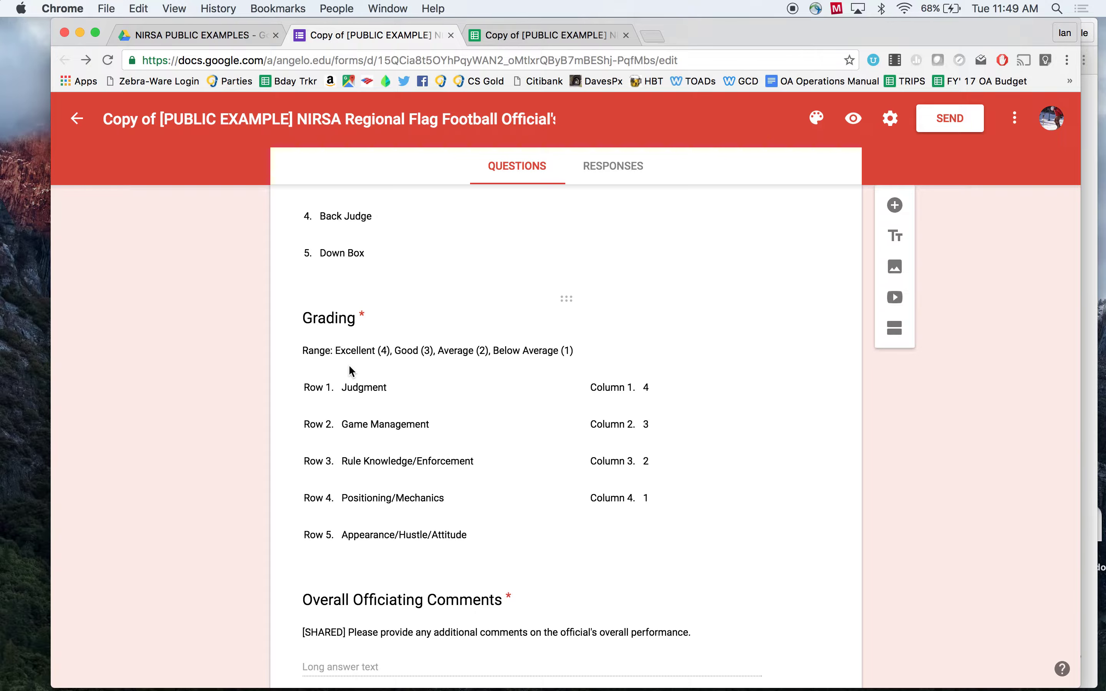
scroll(382, 402, down, 1)
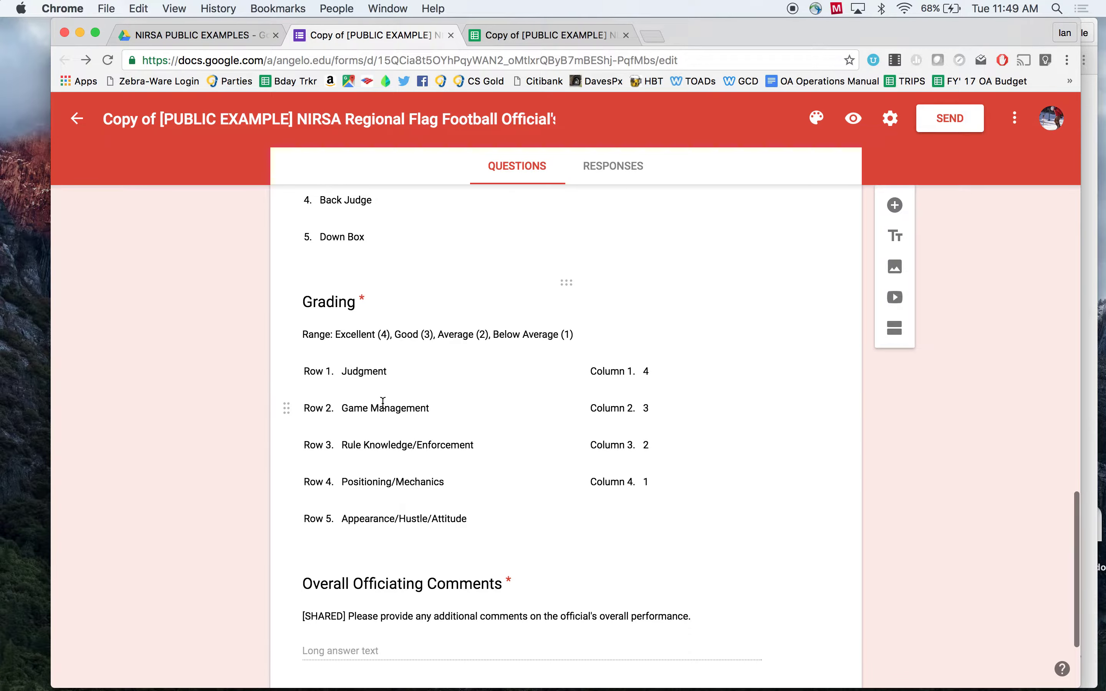
scroll(383, 403, down, 1)
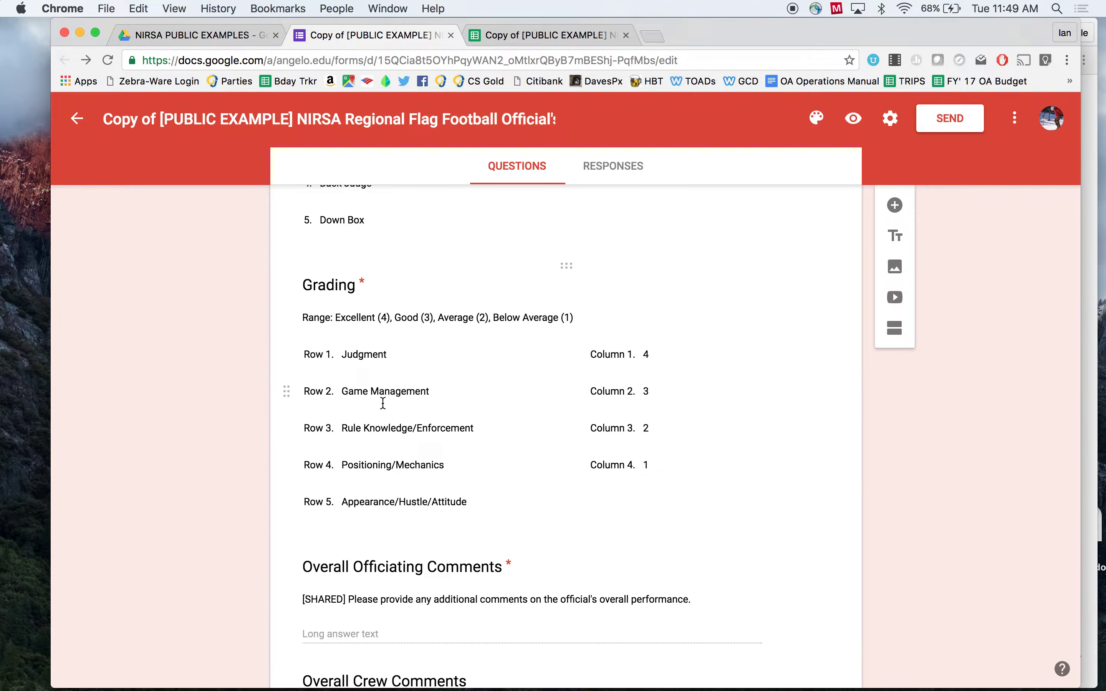
scroll(383, 402, down, 2)
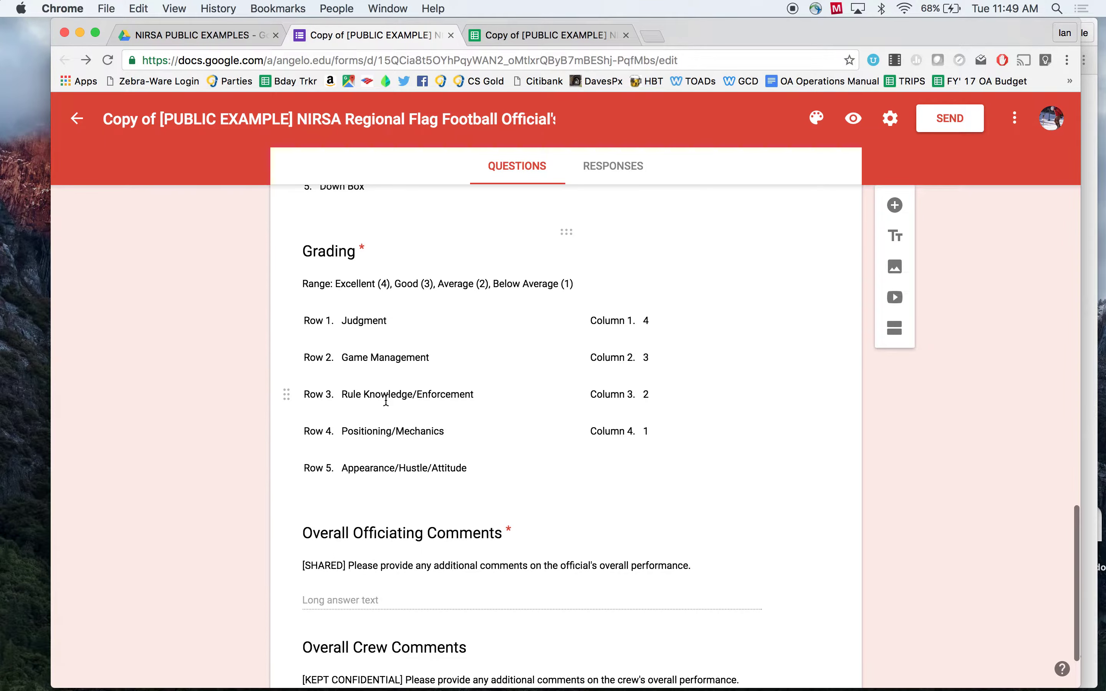
scroll(385, 401, down, 1)
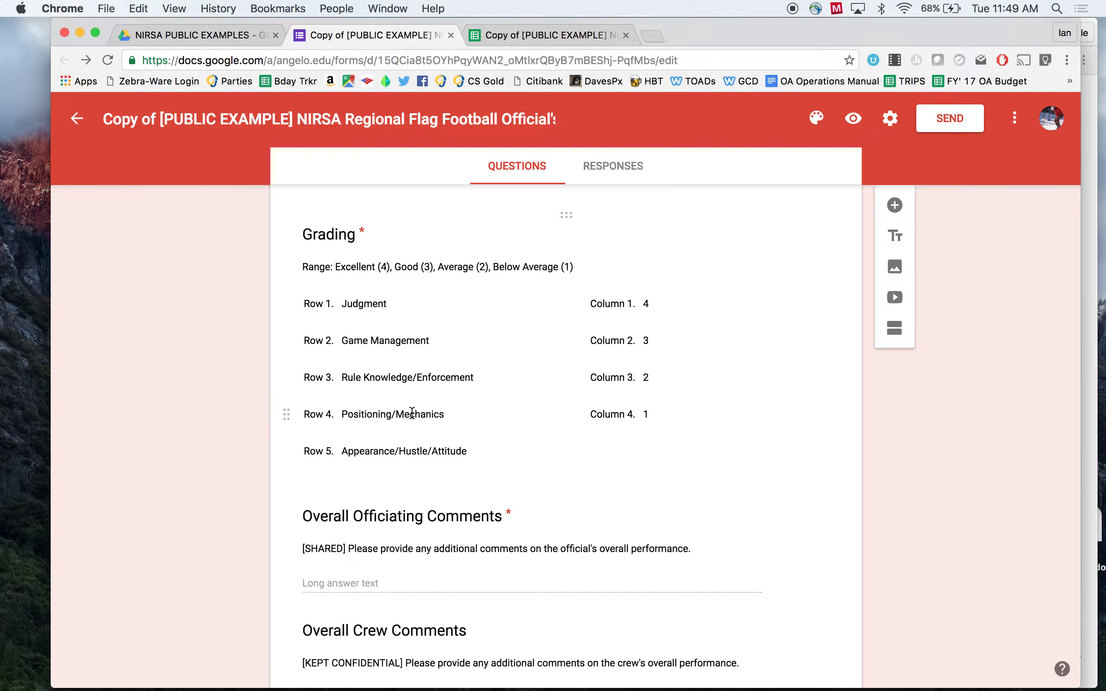
scroll(412, 413, down, 1)
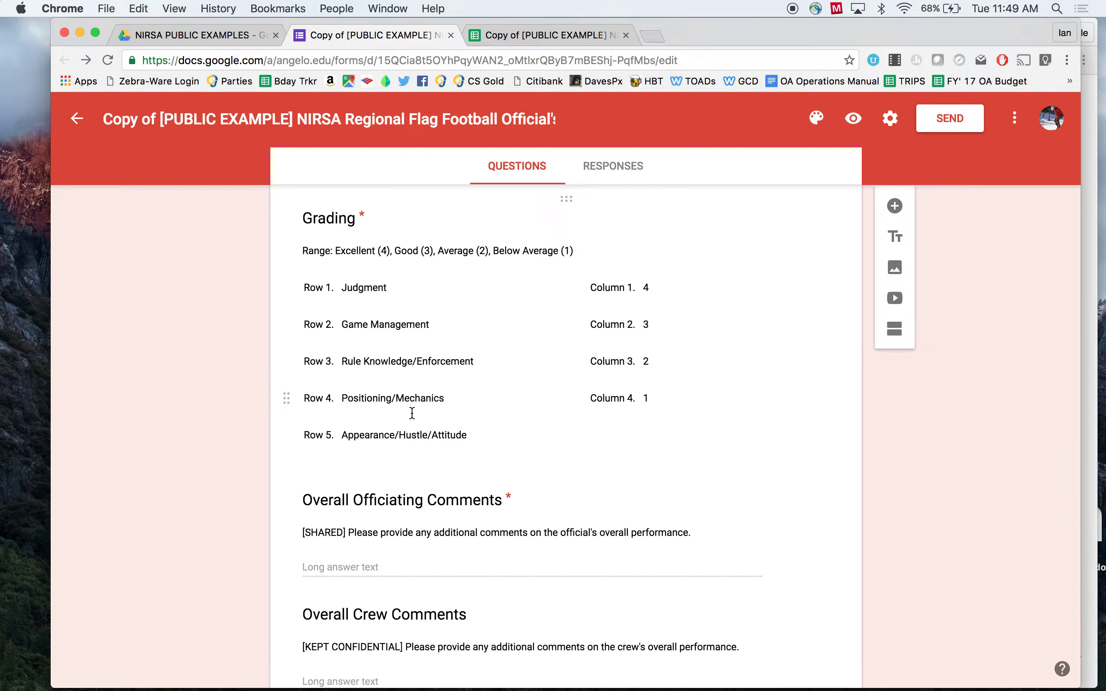
scroll(412, 413, up, 3)
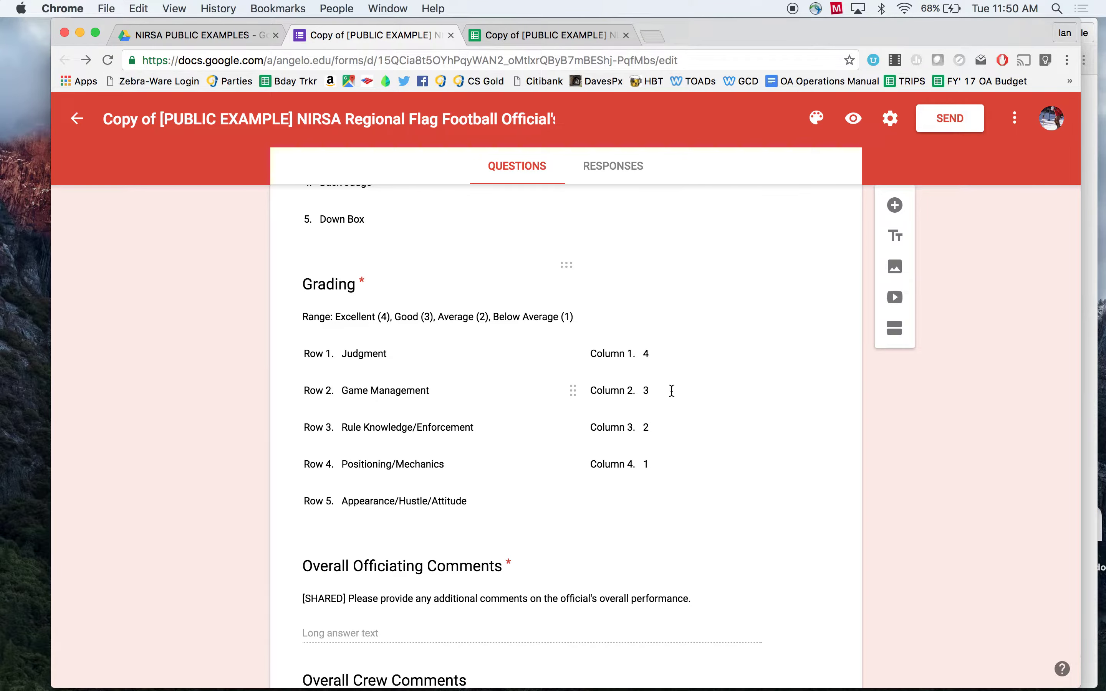
scroll(668, 486, down, 1)
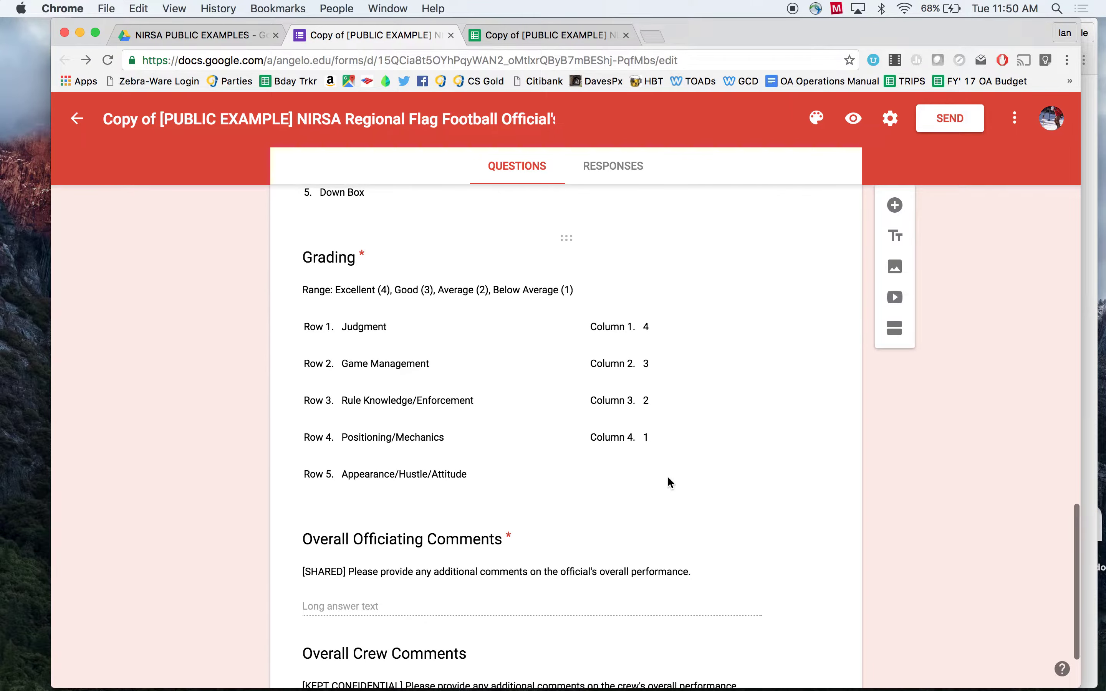
Review the Overall Officiating Comments and Overall Crew Comments questions at the form's end, comparing them with the Grading rows
scroll(530, 526, down, 4)
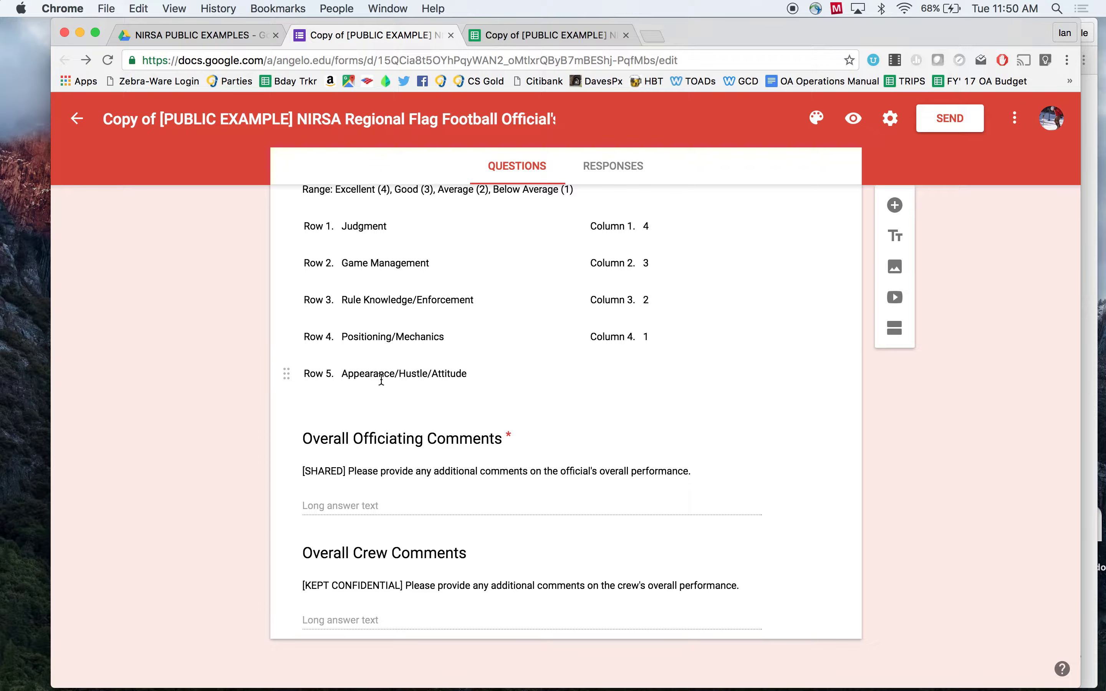
scroll(381, 380, up, 3)
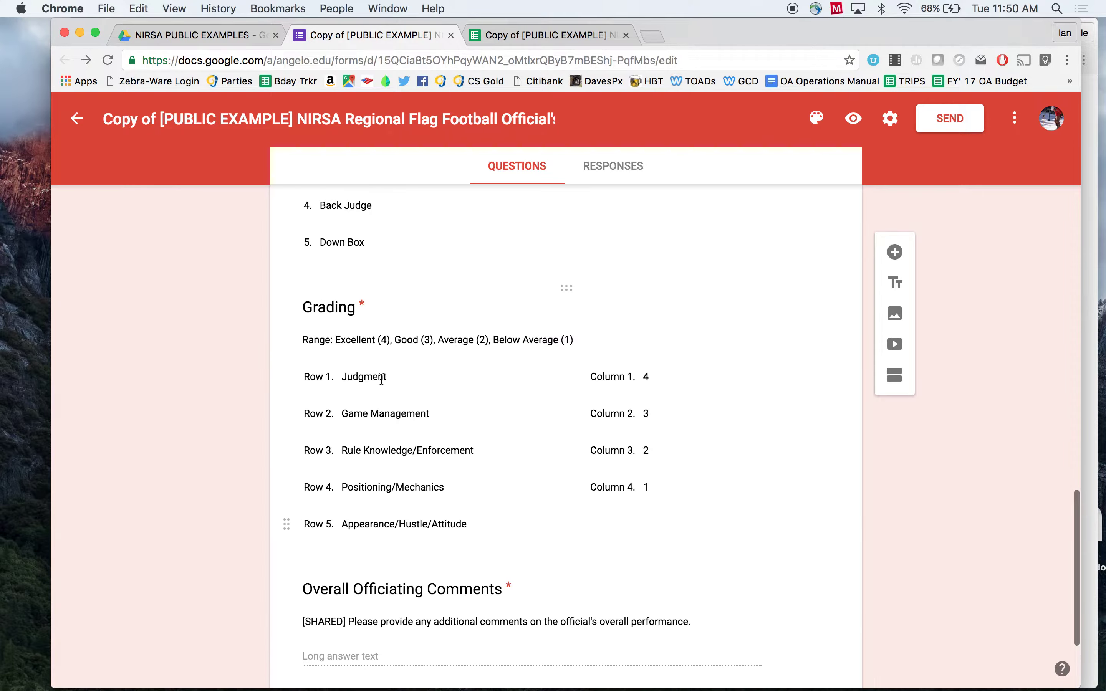
scroll(382, 379, down, 2)
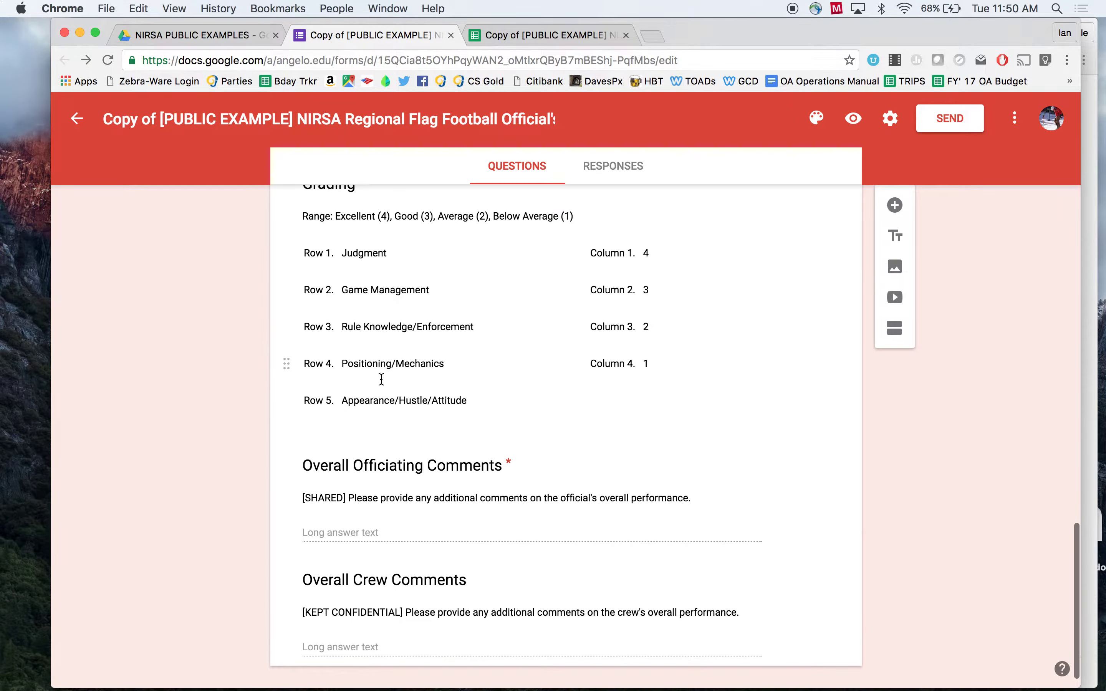
scroll(382, 382, up, 2)
scroll(382, 384, down, 2)
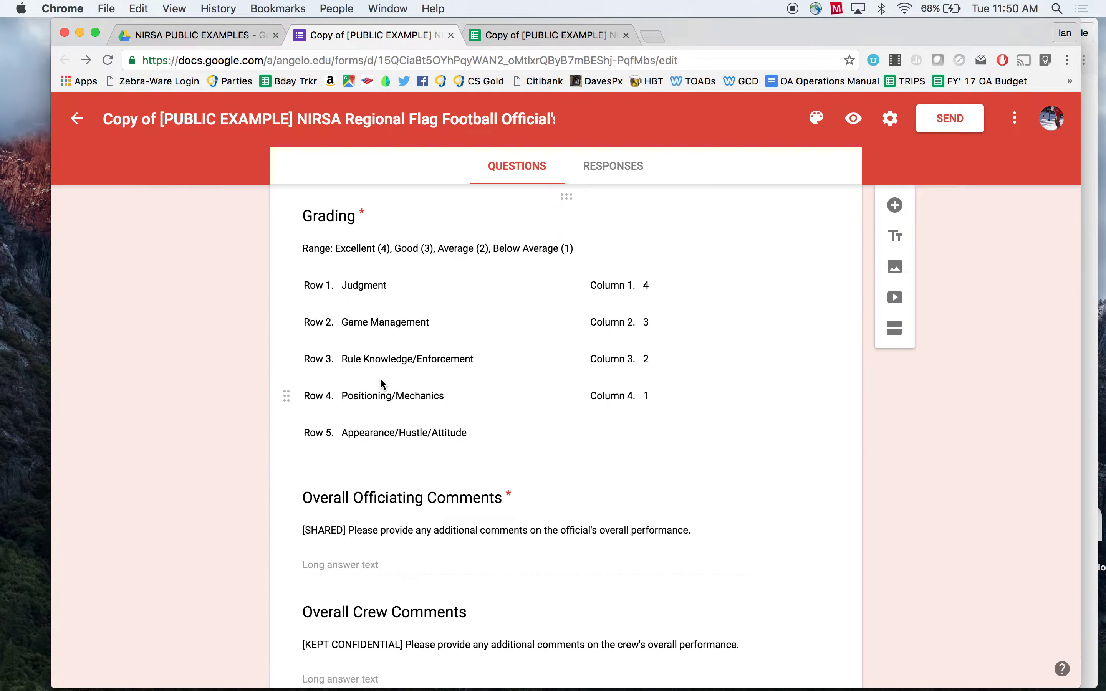
scroll(381, 380, down, 1)
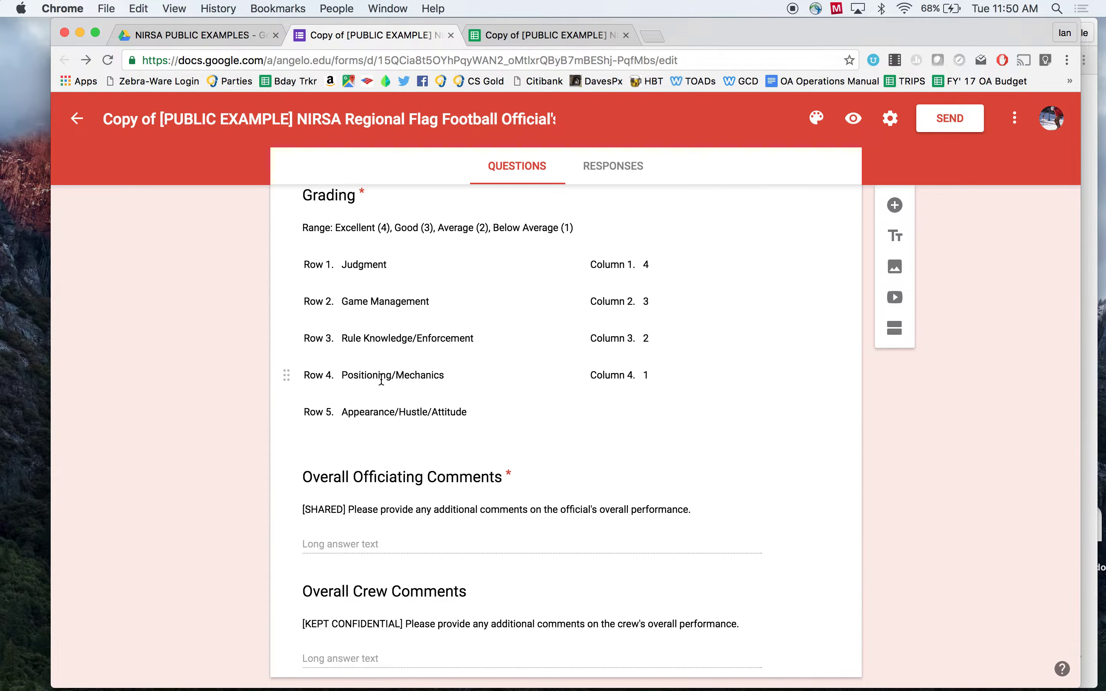
scroll(382, 379, down, 2)
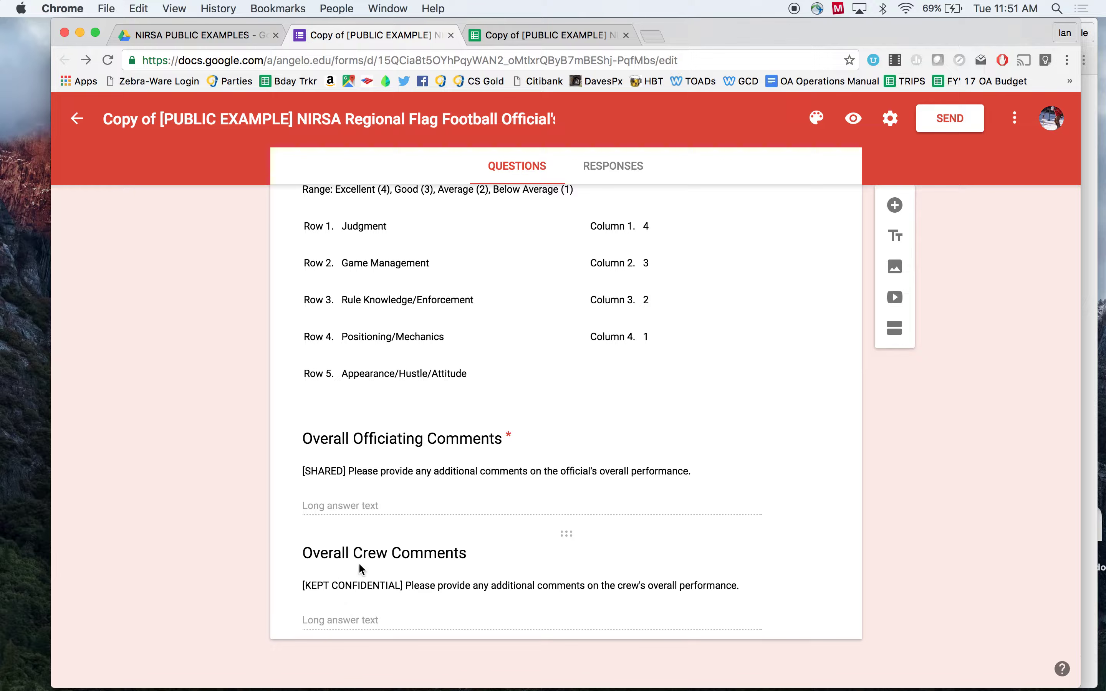
Preview the evaluation form as respondents see it, look through its questions from top to bottom, and return to the form editor
click(851, 119)
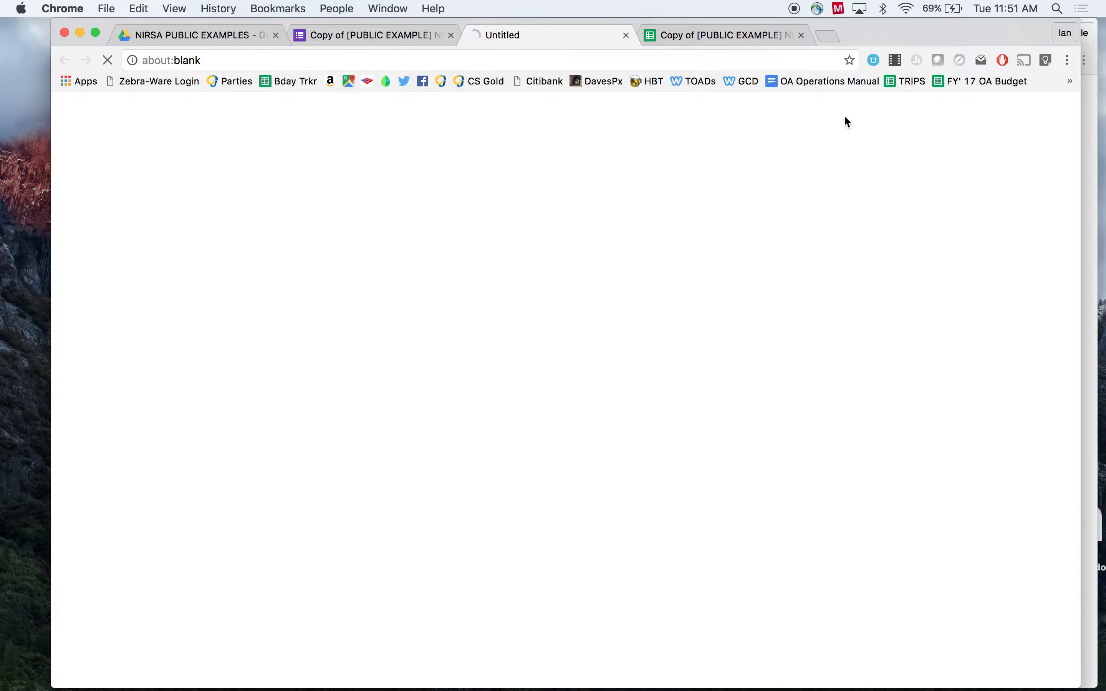
scroll(289, 201, down, 12)
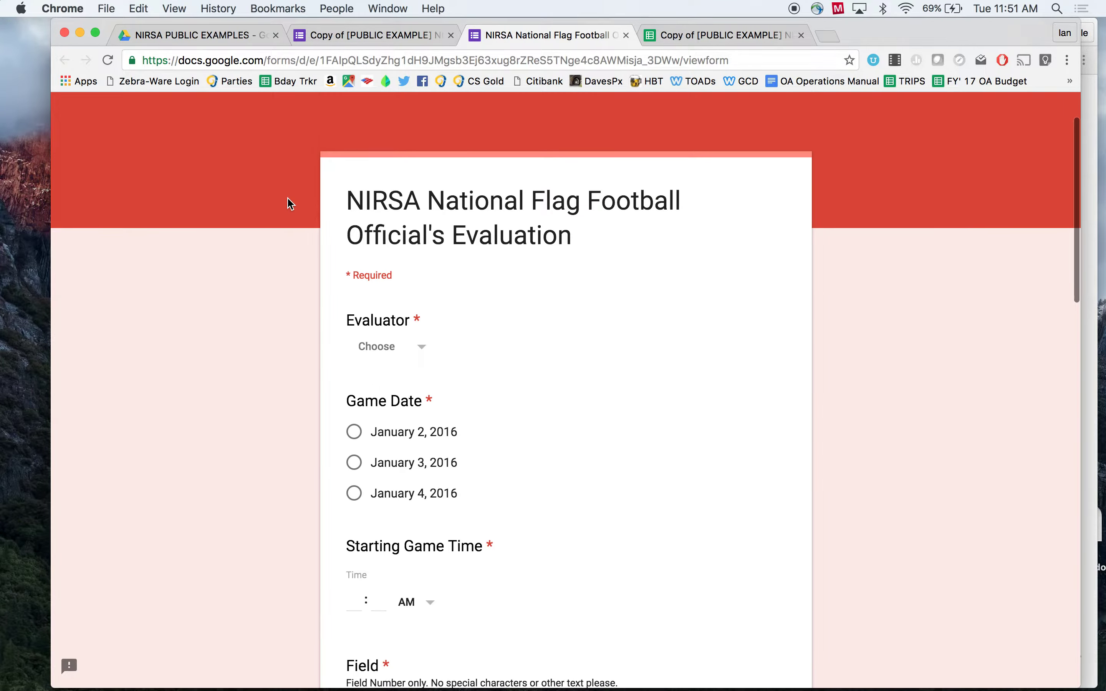
scroll(288, 199, up, 12)
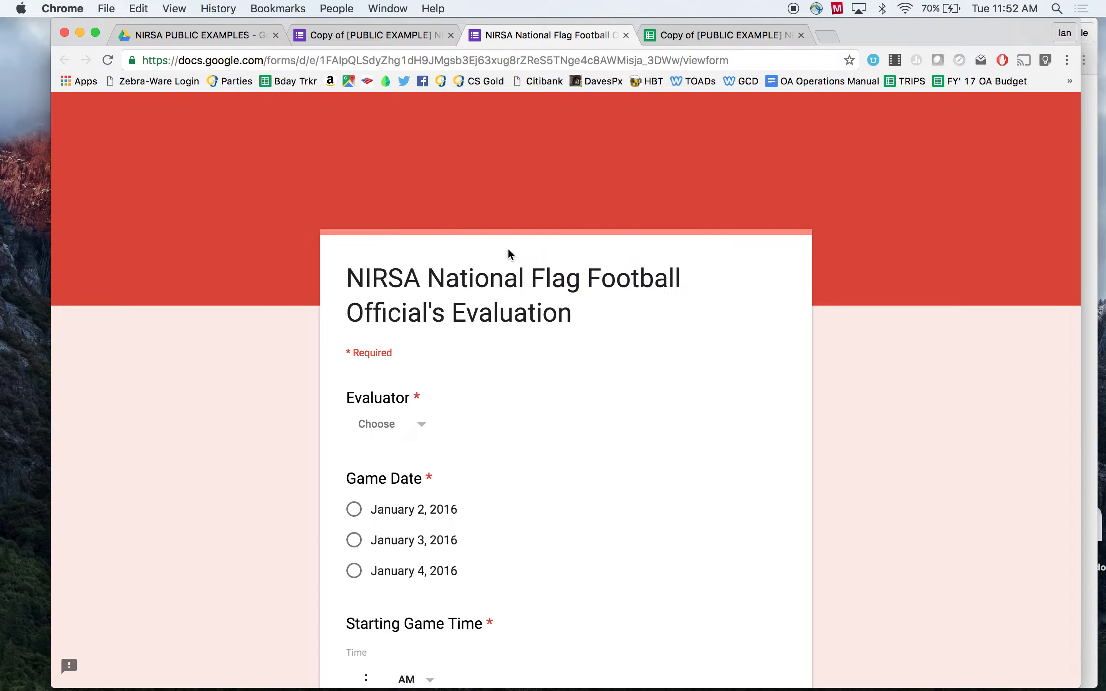
click(376, 35)
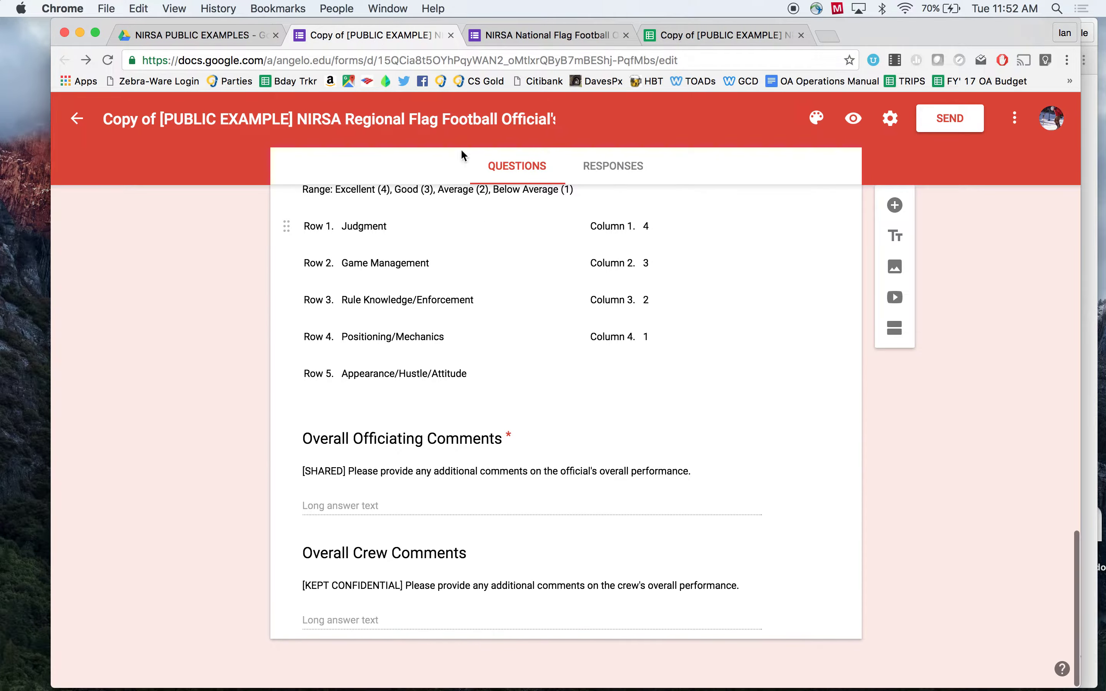
Check the form's shareable link in the sending options with the Shorten URL option enabled, and close the dialog without copying
scroll(746, 287, up, 7)
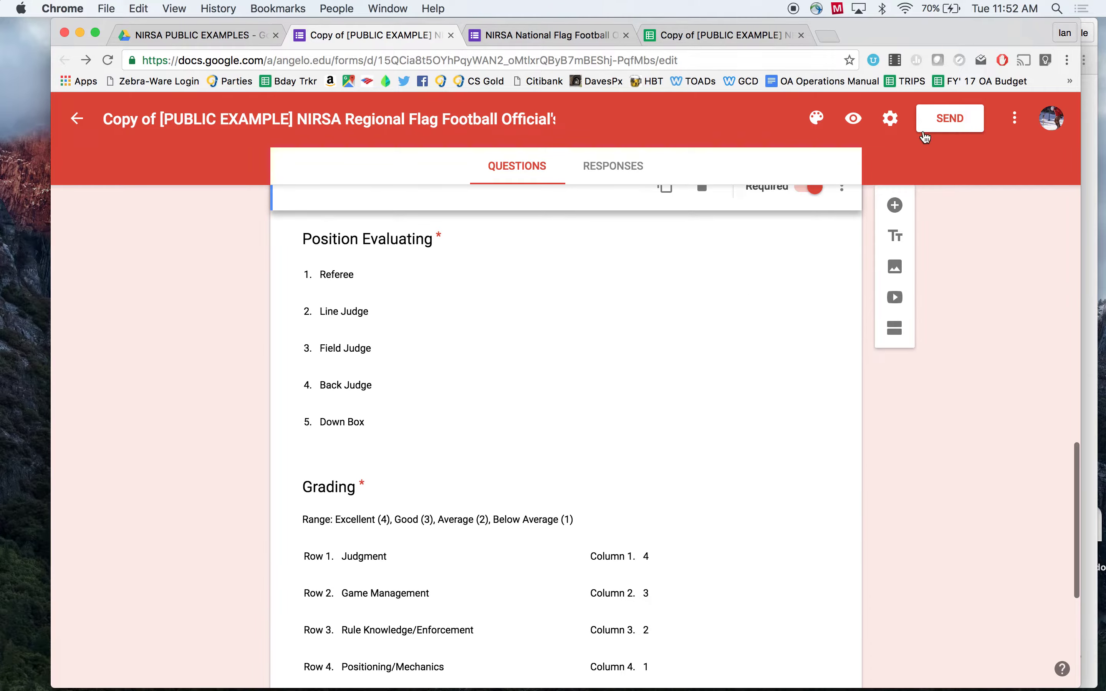
click(949, 119)
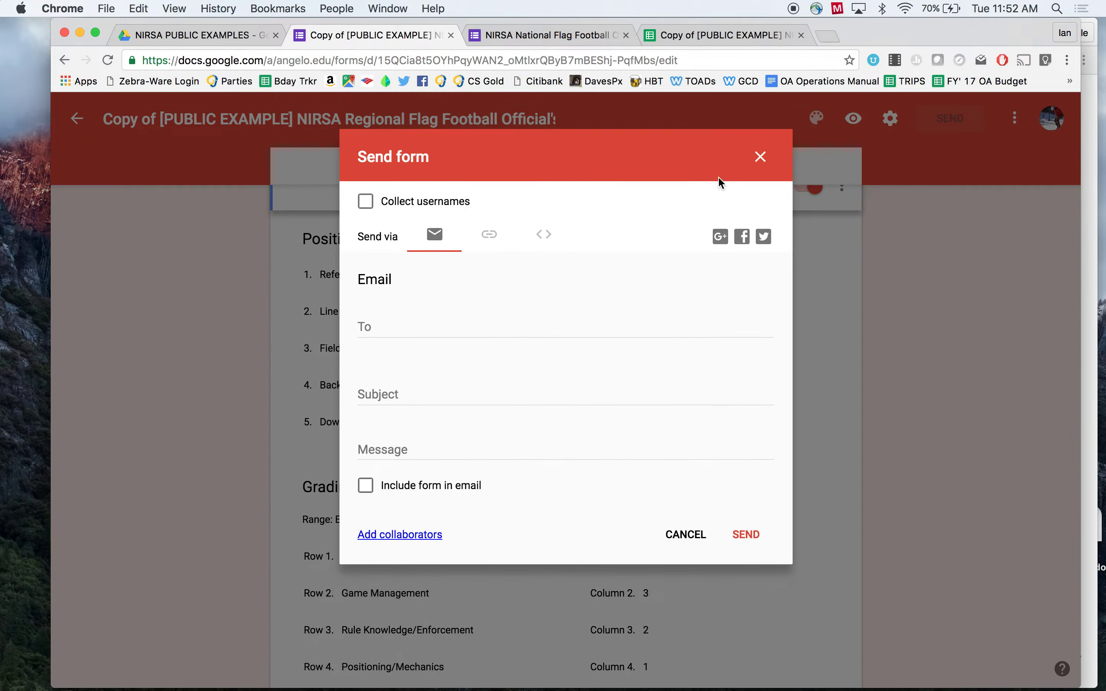
click(490, 236)
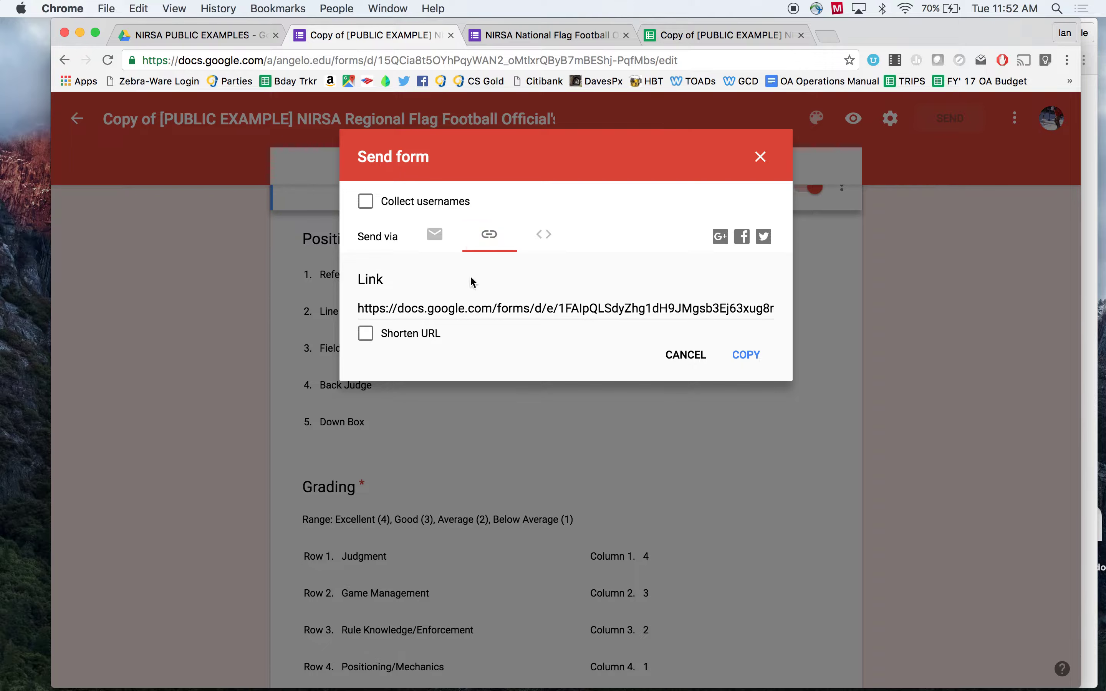
click(367, 334)
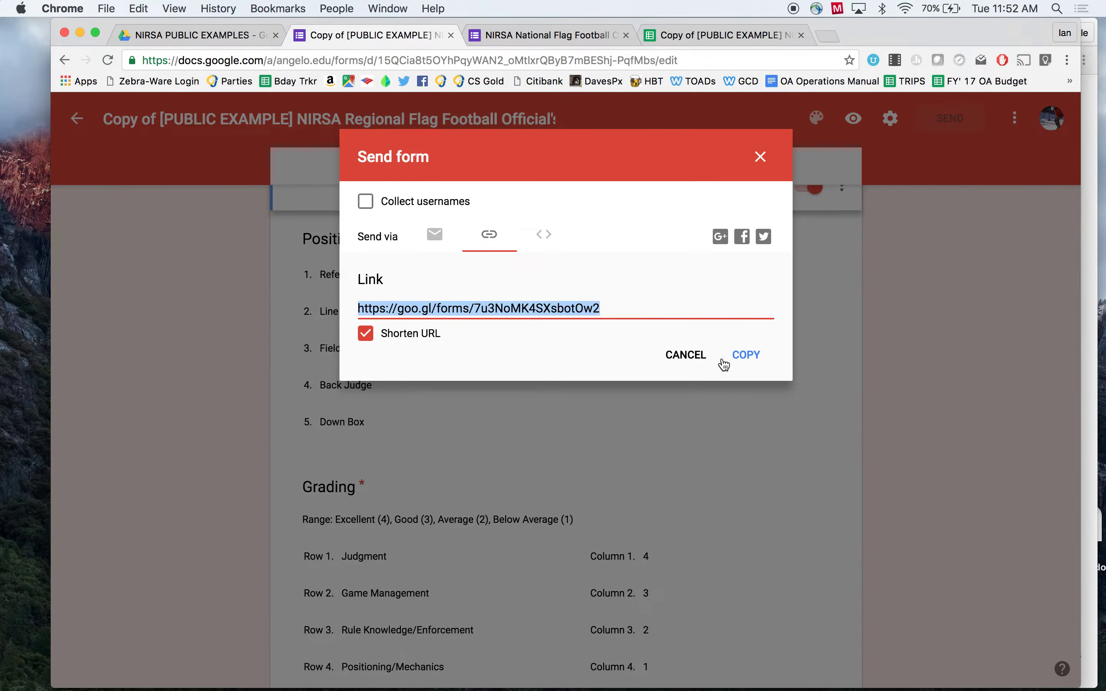
click(694, 361)
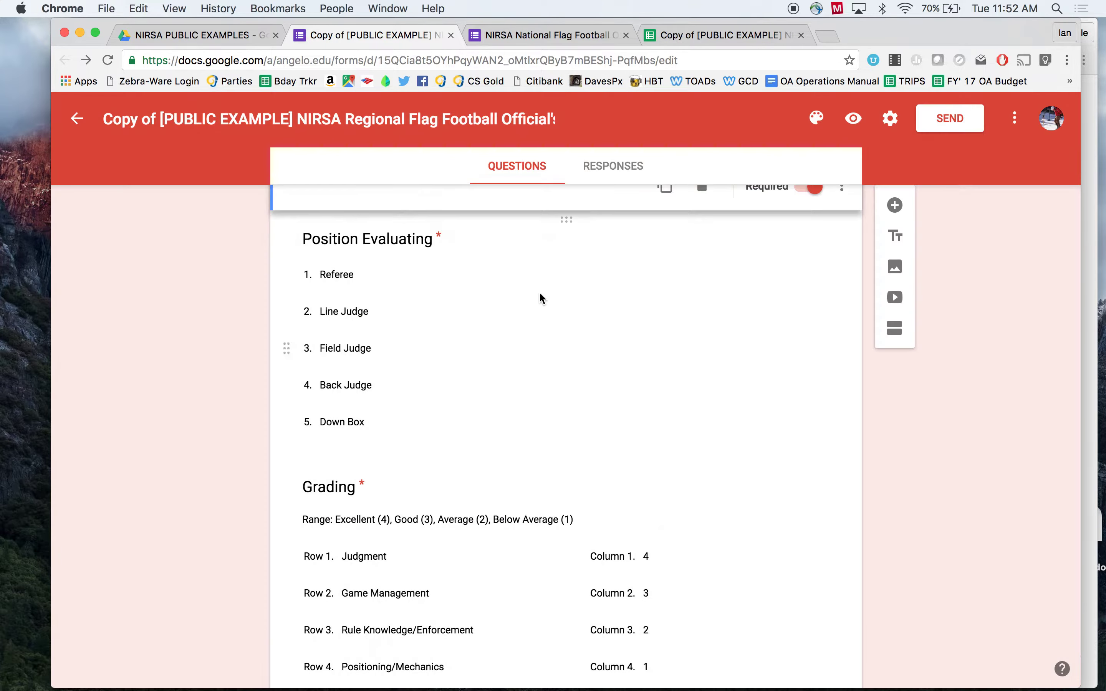
Look at the options for sending the form by email, including the recipient field, and cancel without sending
click(964, 130)
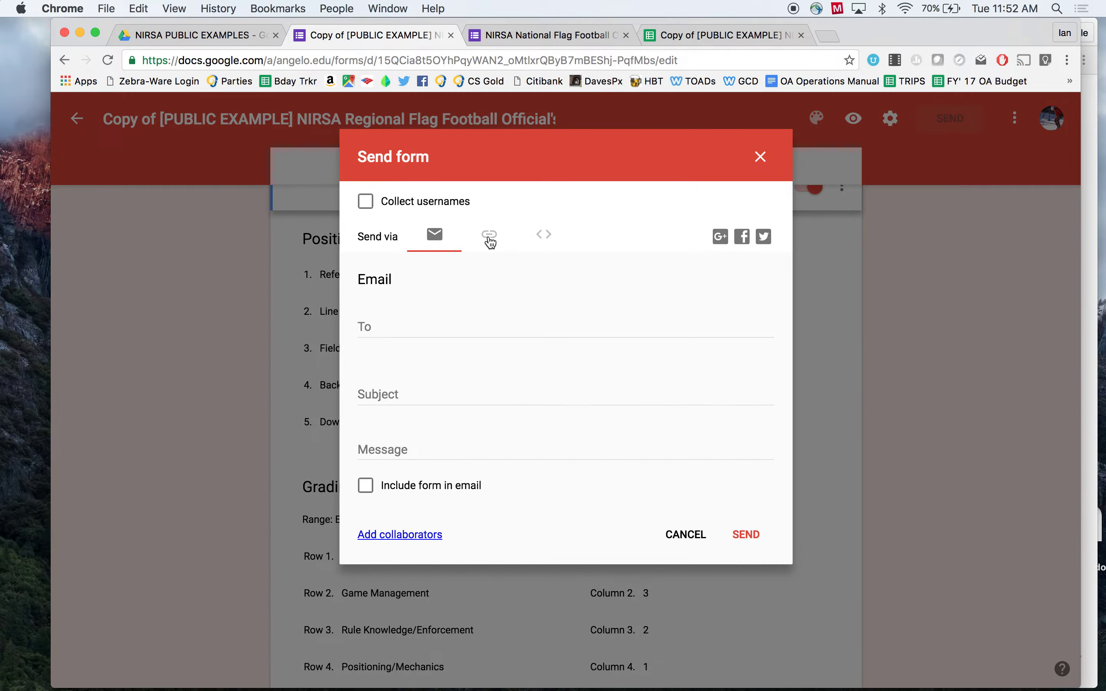
click(403, 323)
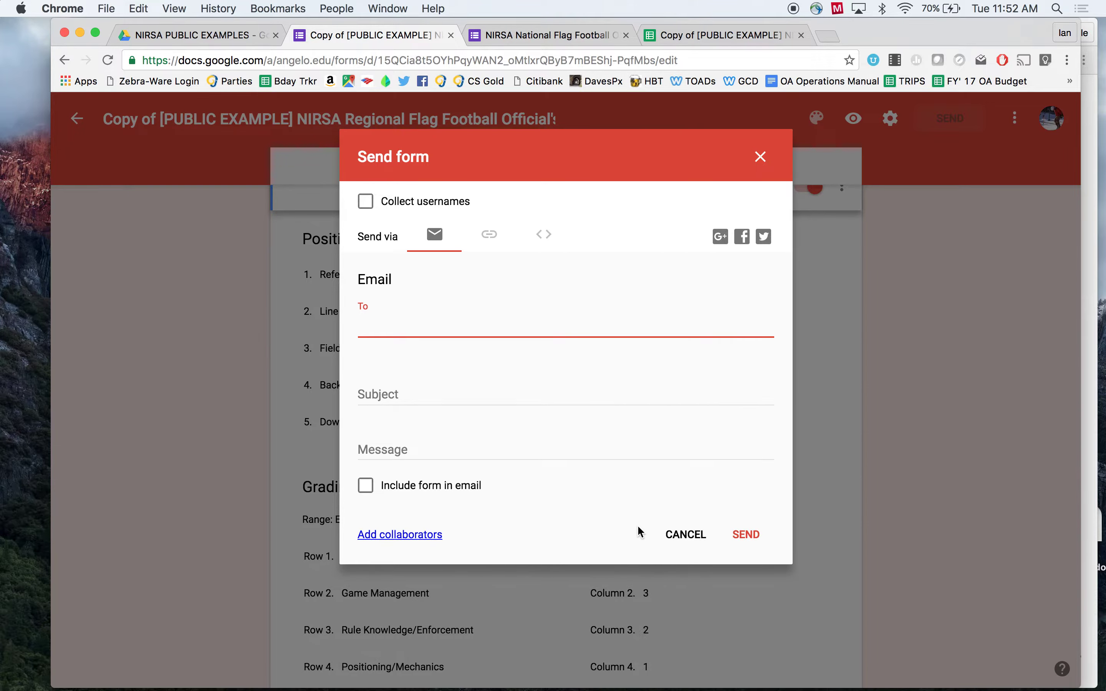
click(693, 540)
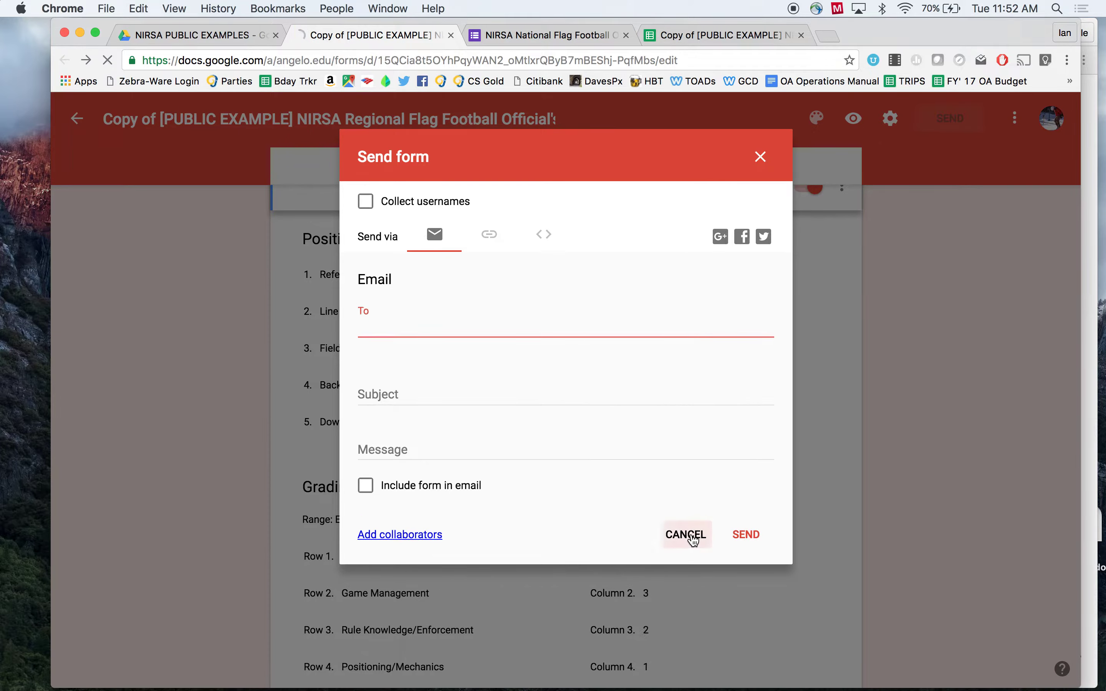
Glance back over the Grading, Position Evaluating and Official questions, and close both the form editor and its preview
scroll(488, 435, down, 4)
scroll(488, 435, up, 2)
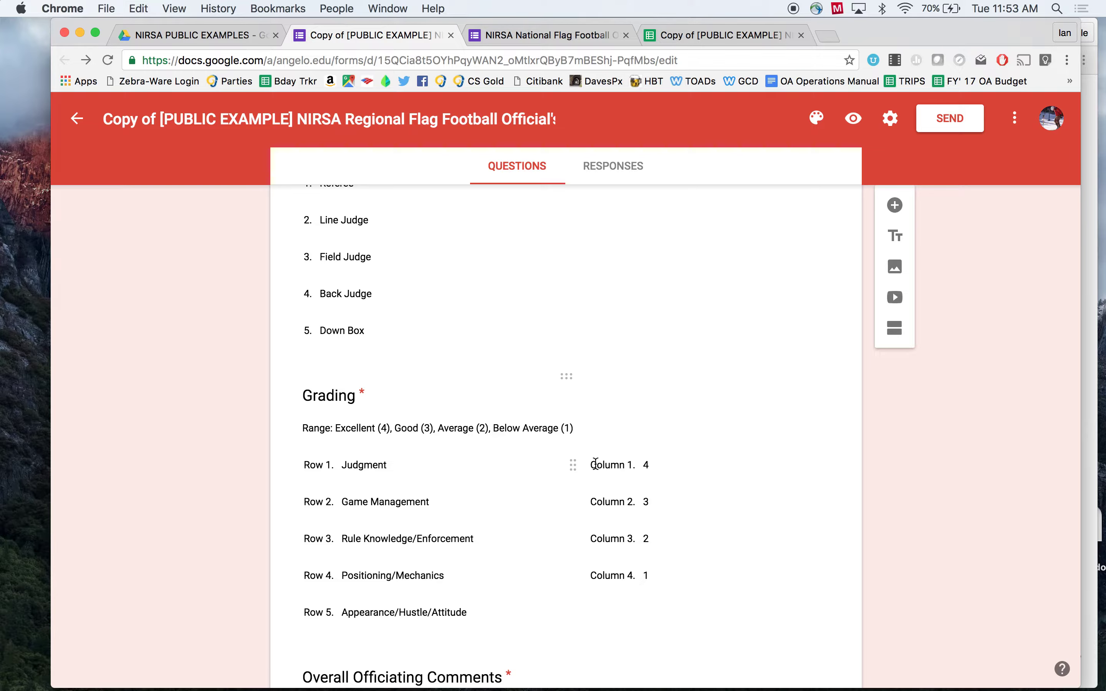
scroll(561, 457, up, 5)
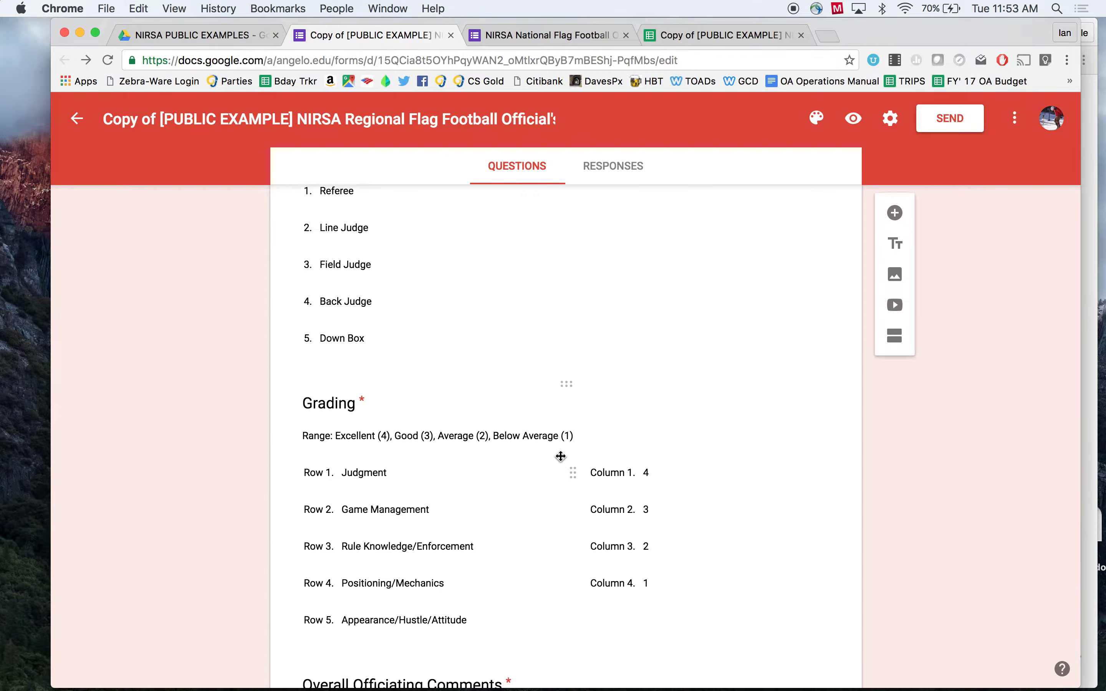
scroll(560, 456, up, 1)
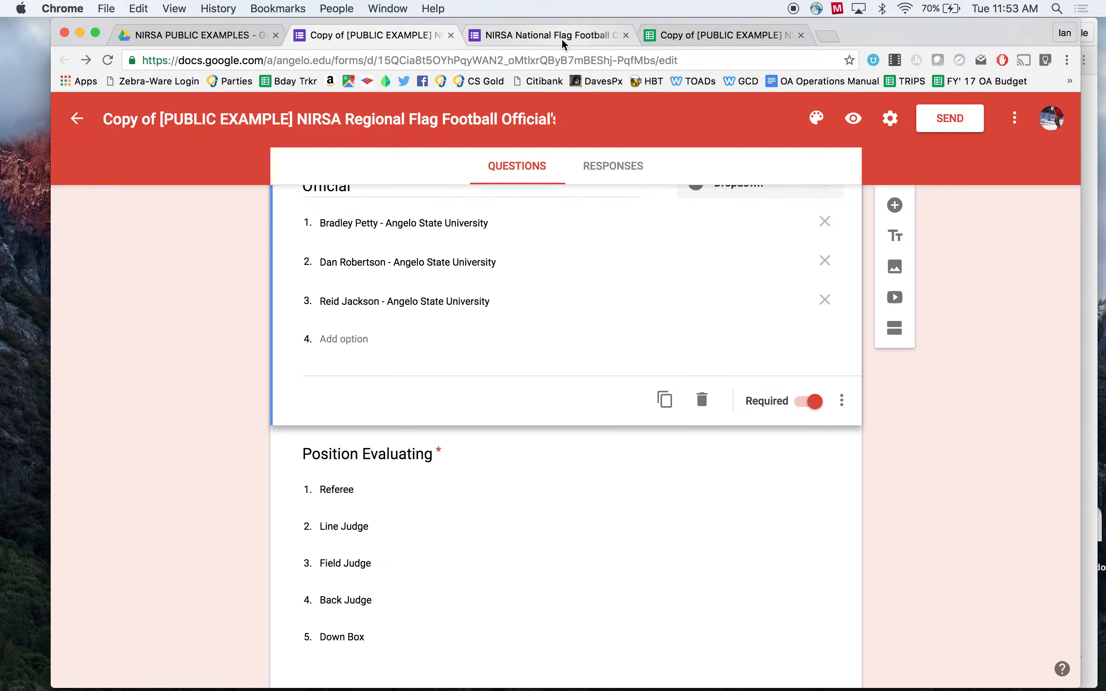
click(451, 35)
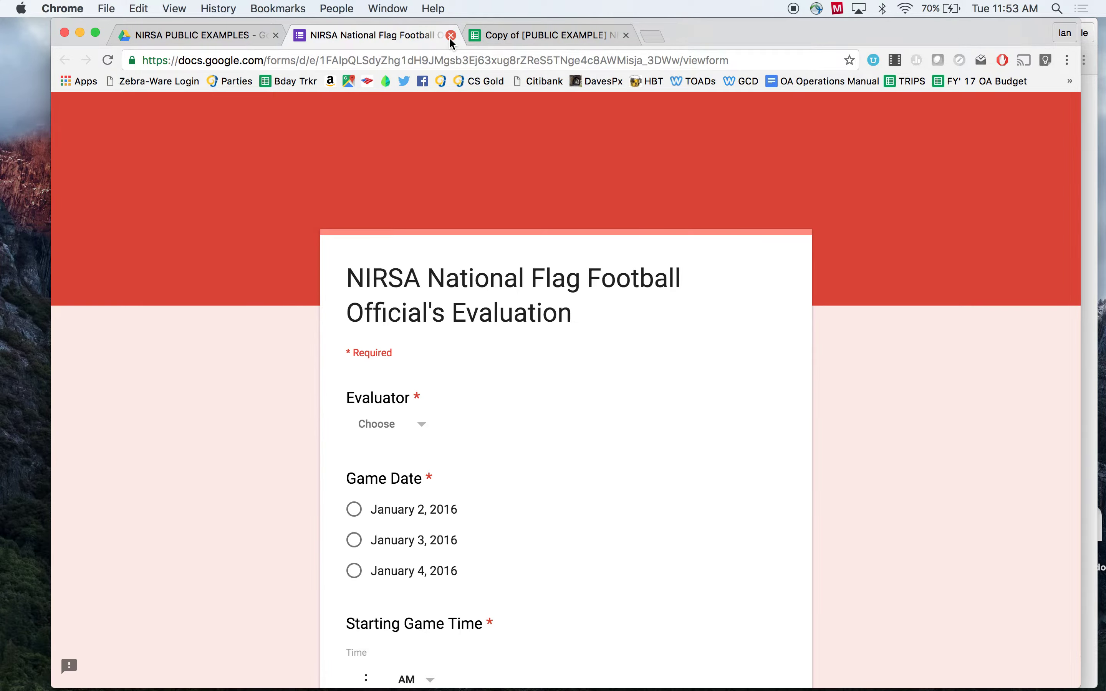
click(450, 35)
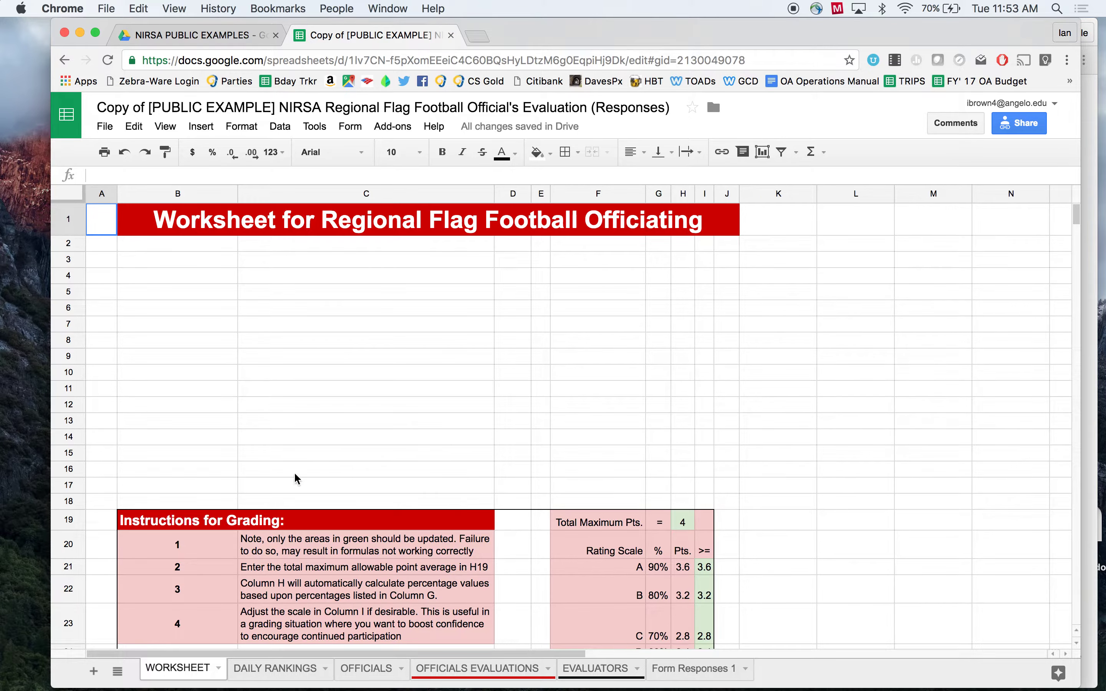
Review the Form Responses 1 sheet's columns from Timestamp to the Grading scores, checking the first official's entries in the Official column
click(663, 670)
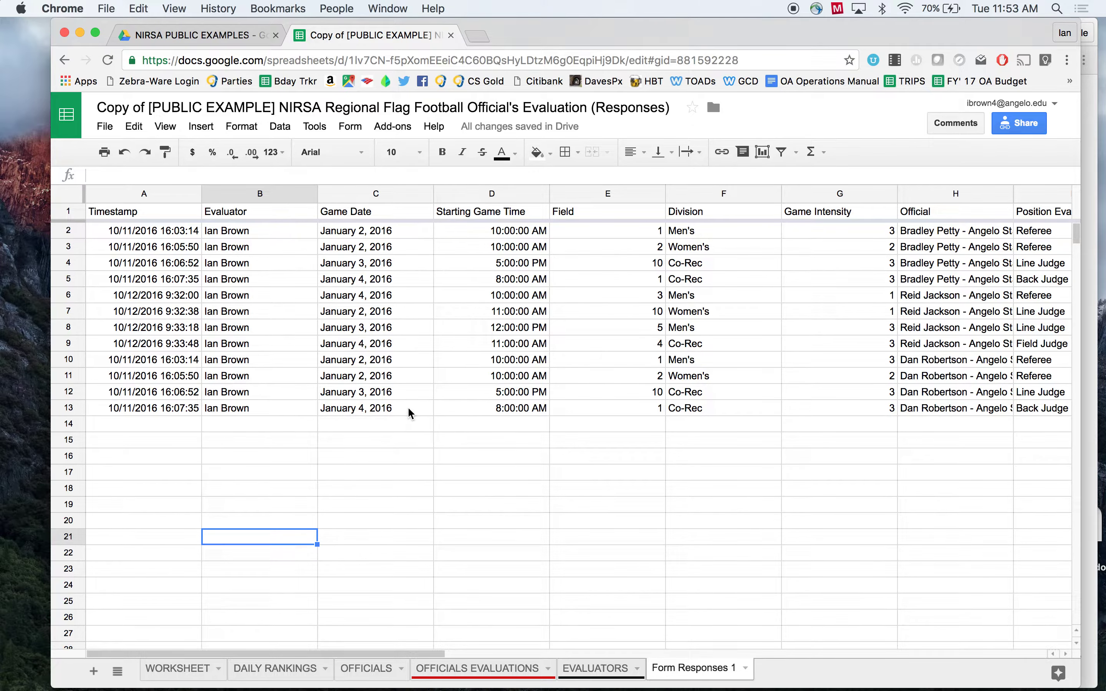
scroll(551, 320, right, 5)
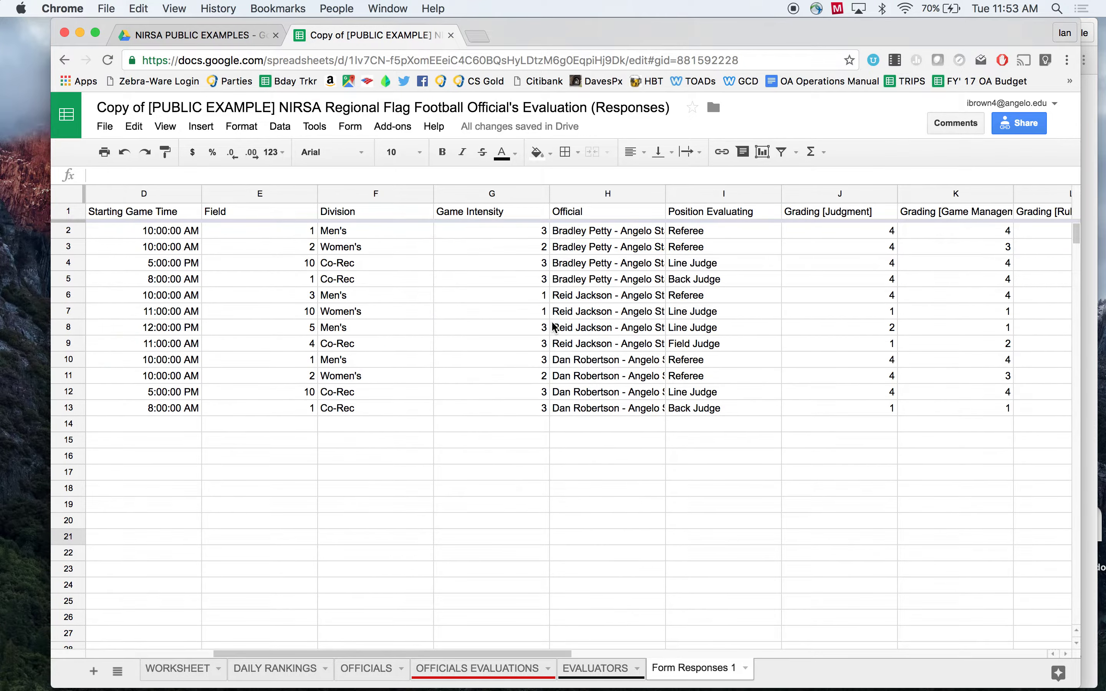
scroll(544, 312, left, 3)
scroll(650, 308, right, 6)
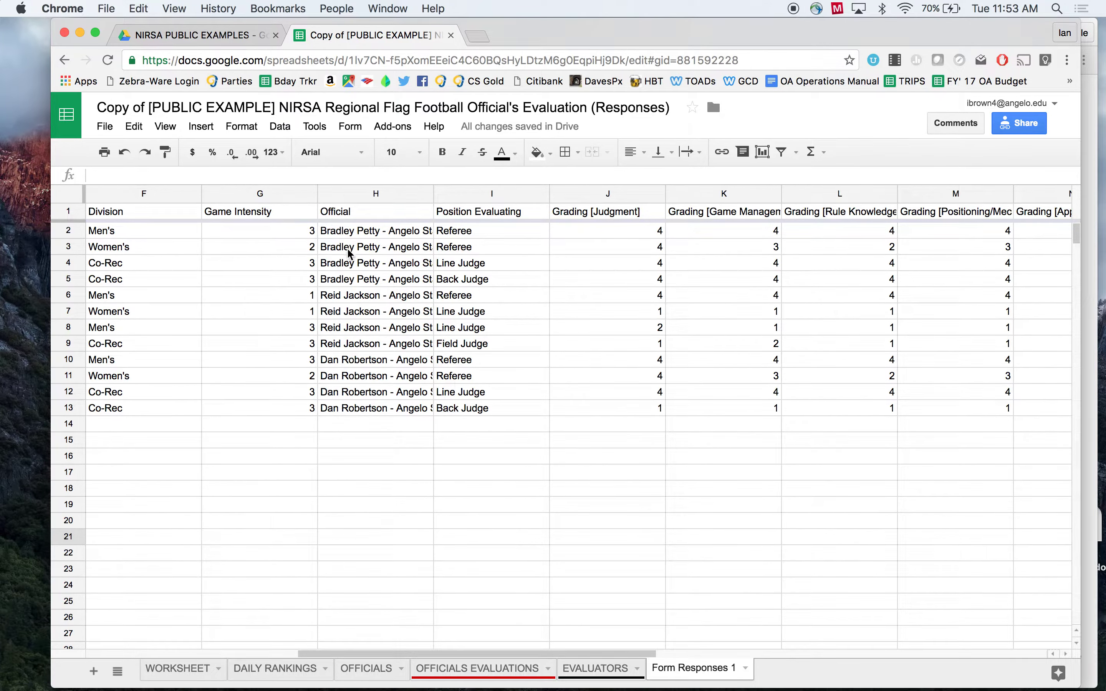
click(378, 236)
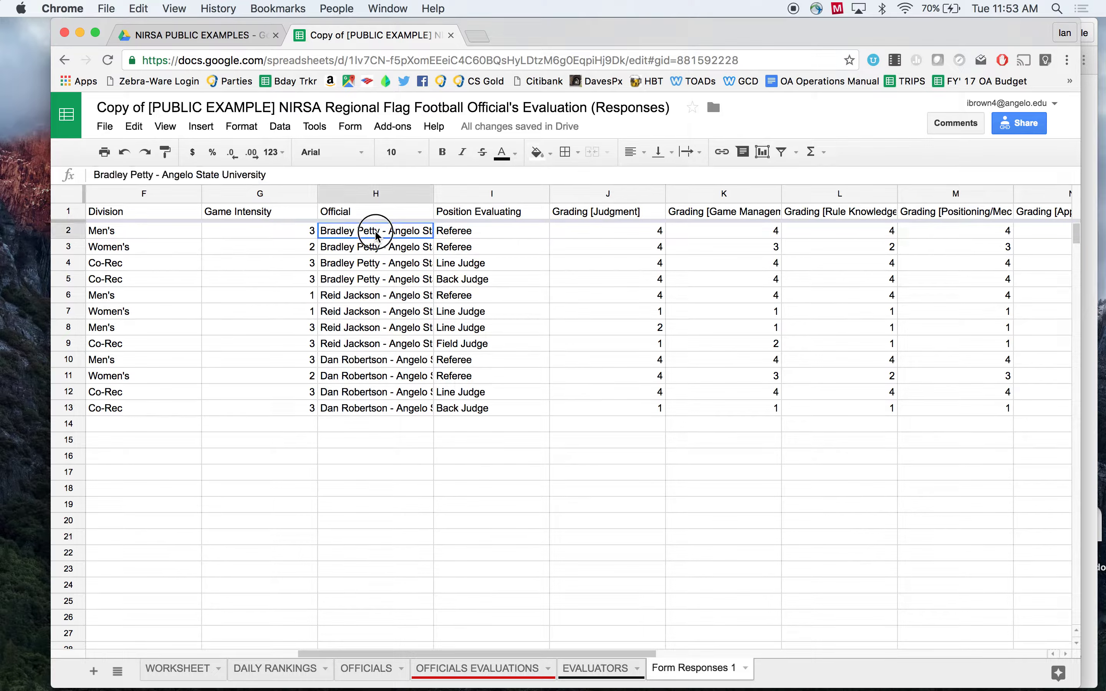
click(377, 283)
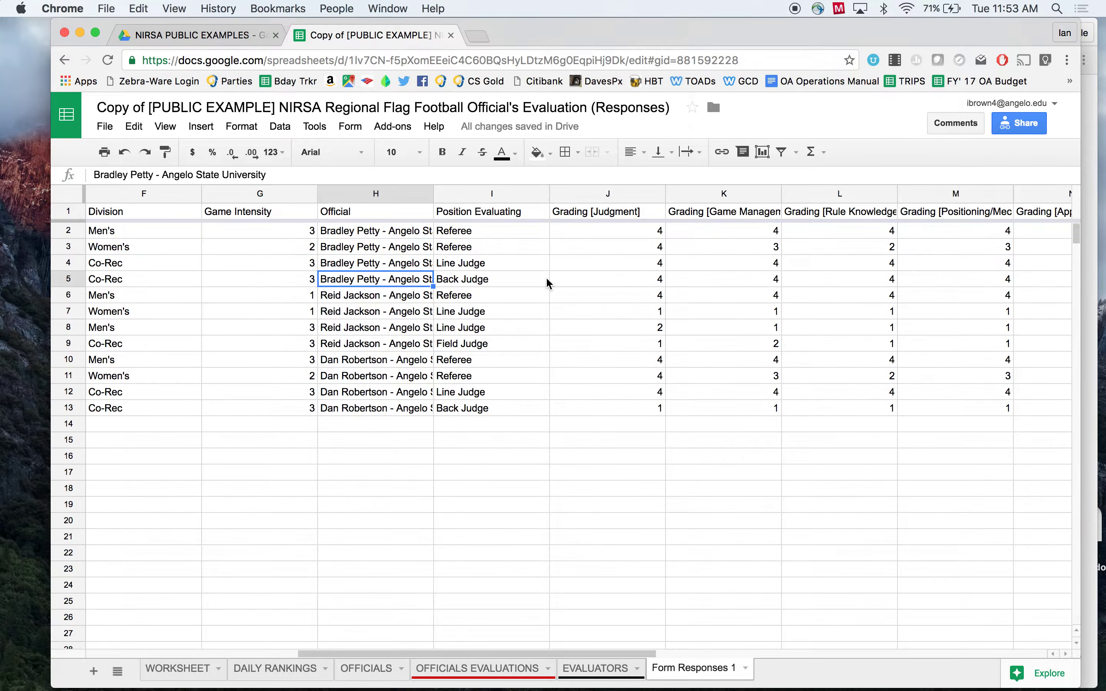
Examine the Overall Officiating and Crew Comments columns and the unlabelled averages in column R against the Grading columns
scroll(549, 283, right, 6)
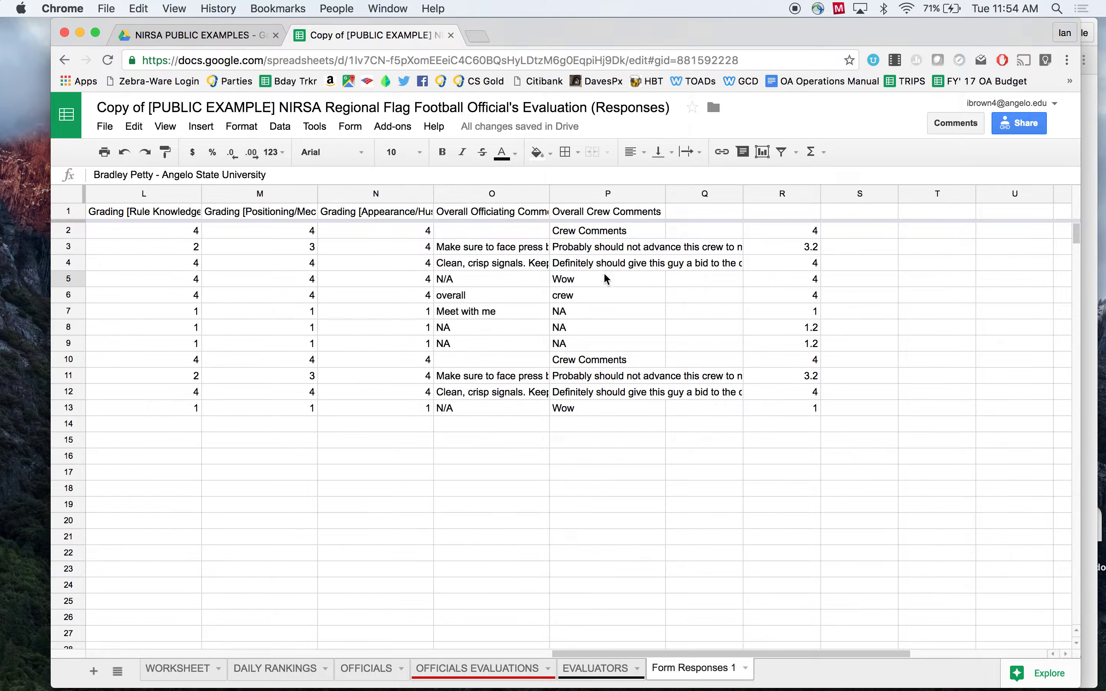
click(790, 212)
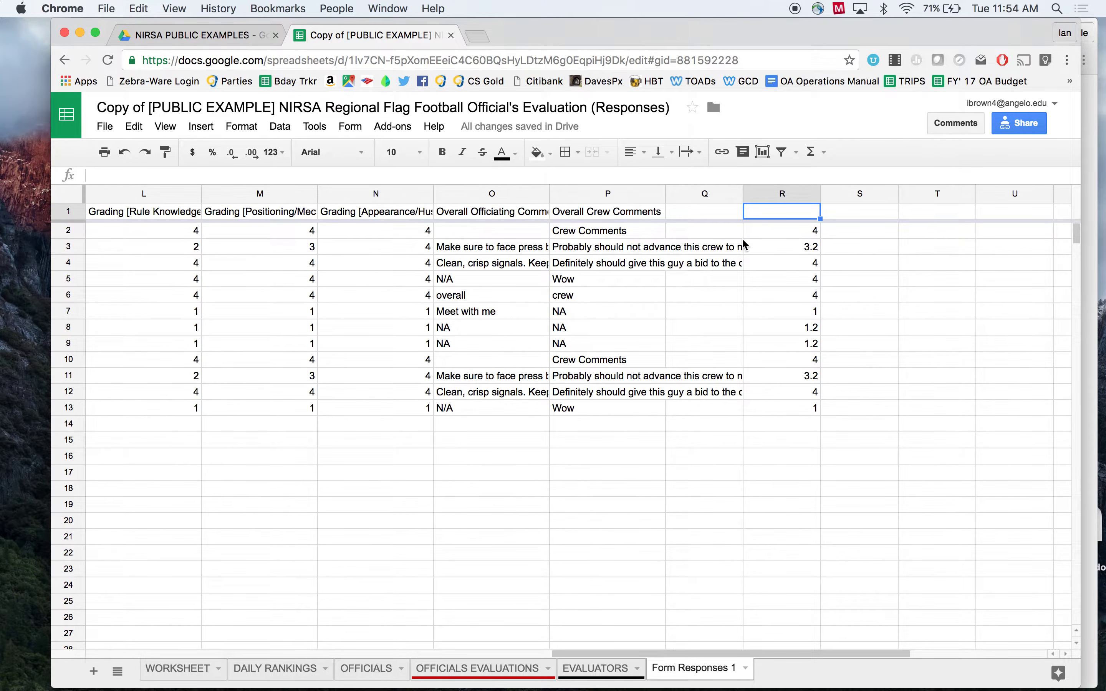
scroll(534, 300, left, 3)
scroll(534, 300, left, 2)
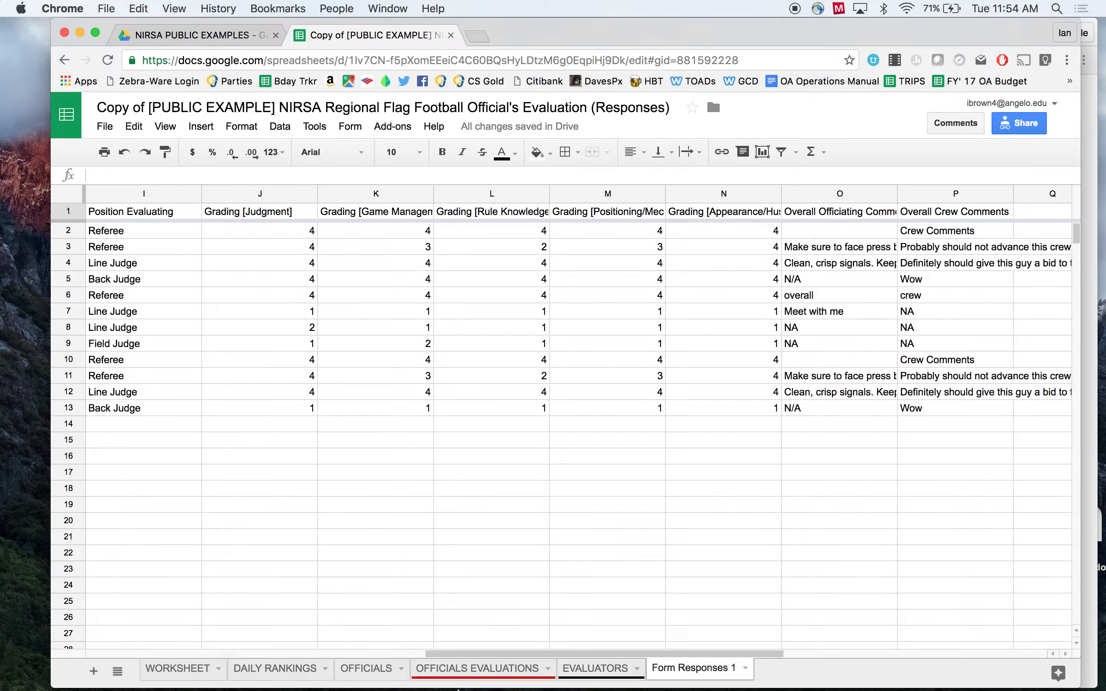
Review the OFFICIALS EVALUATIONS sheet's summary report, letter grade, chart and detailed report for the selected official
click(464, 676)
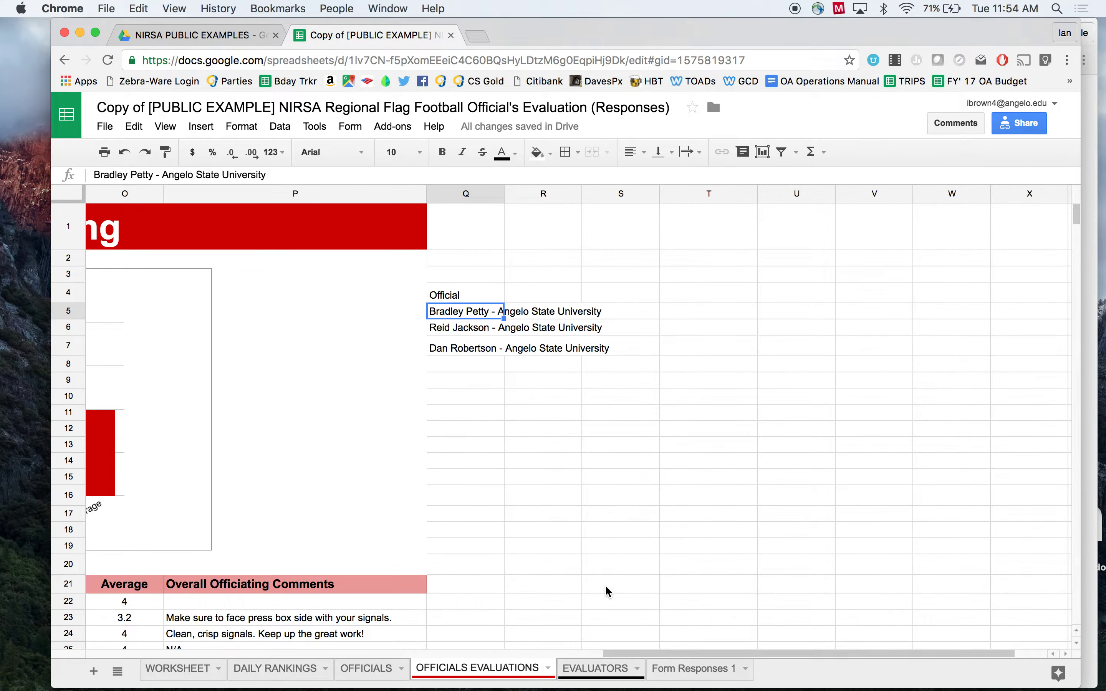
scroll(607, 592, left, 10)
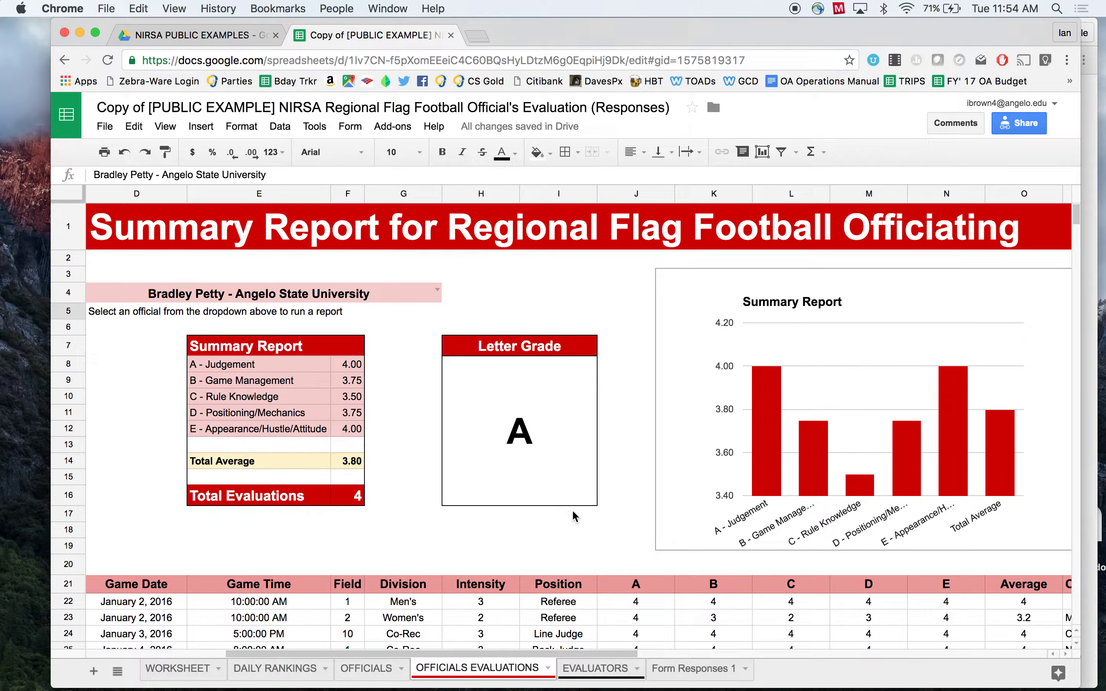
scroll(575, 517, left, 5)
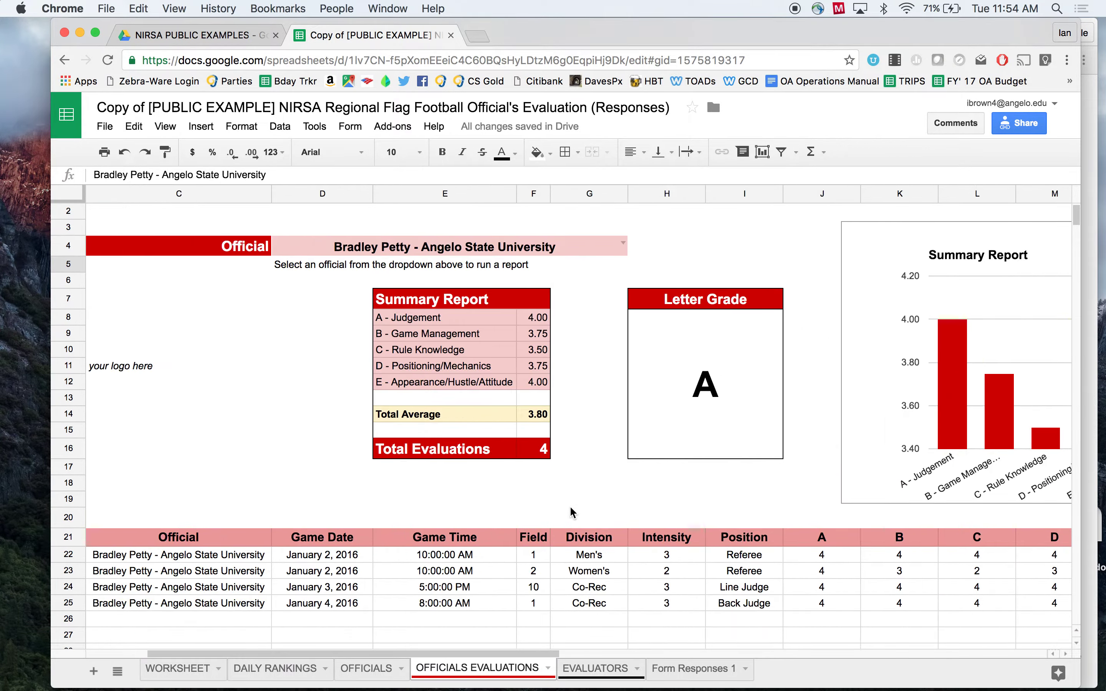
click(648, 232)
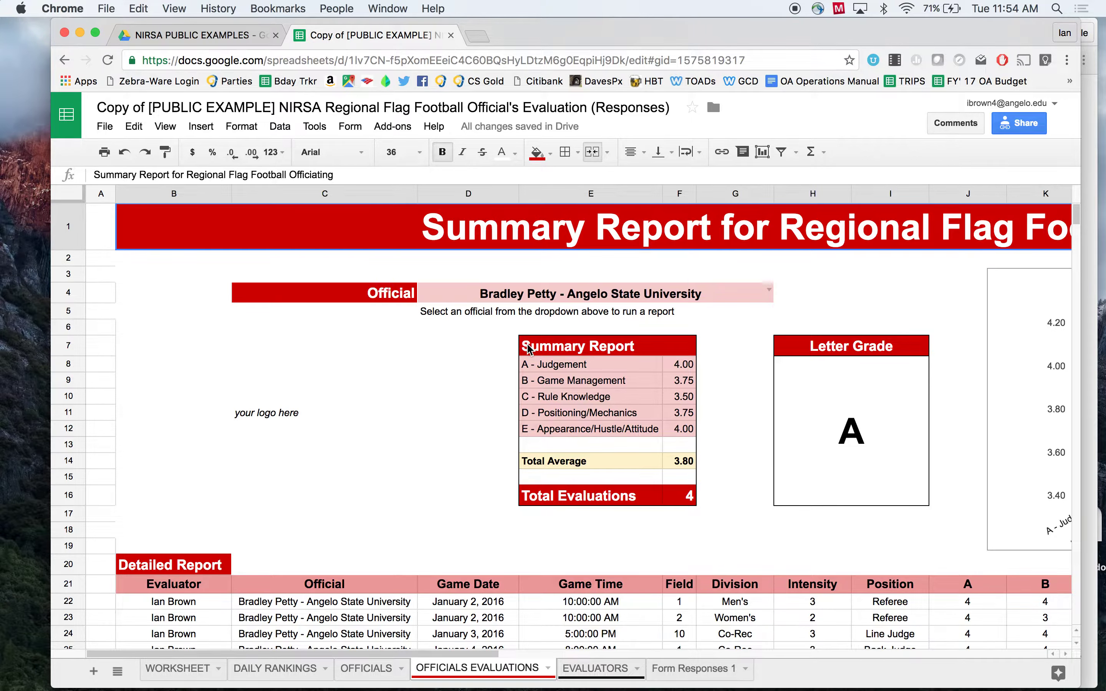
scroll(528, 349, down, 1)
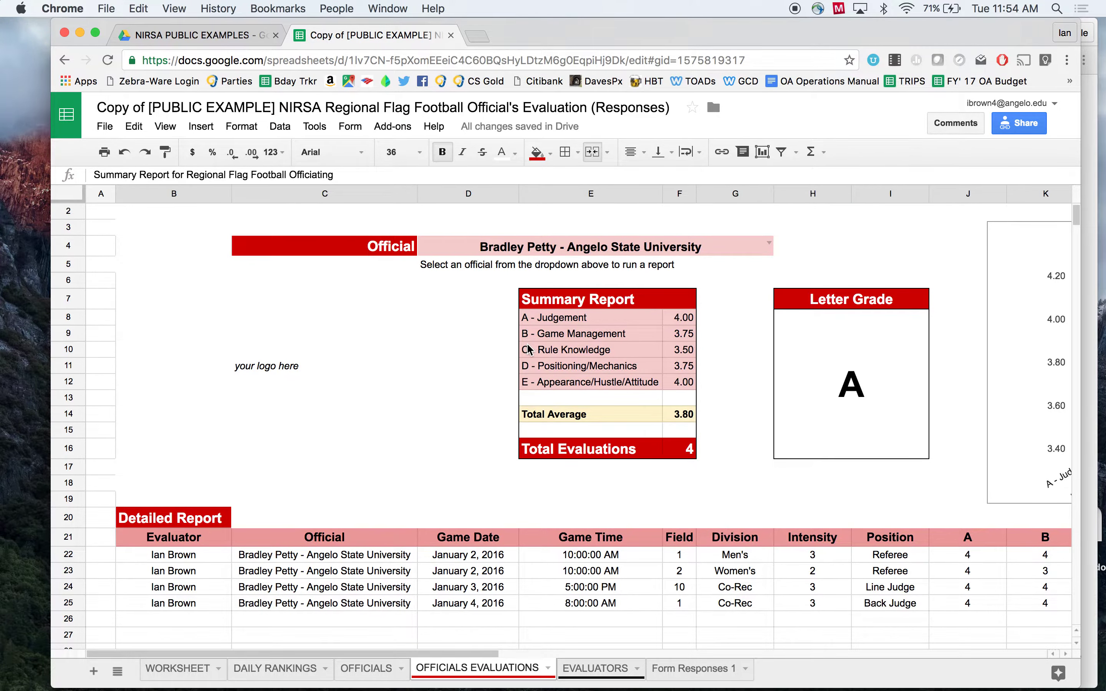
scroll(528, 348, right, 5)
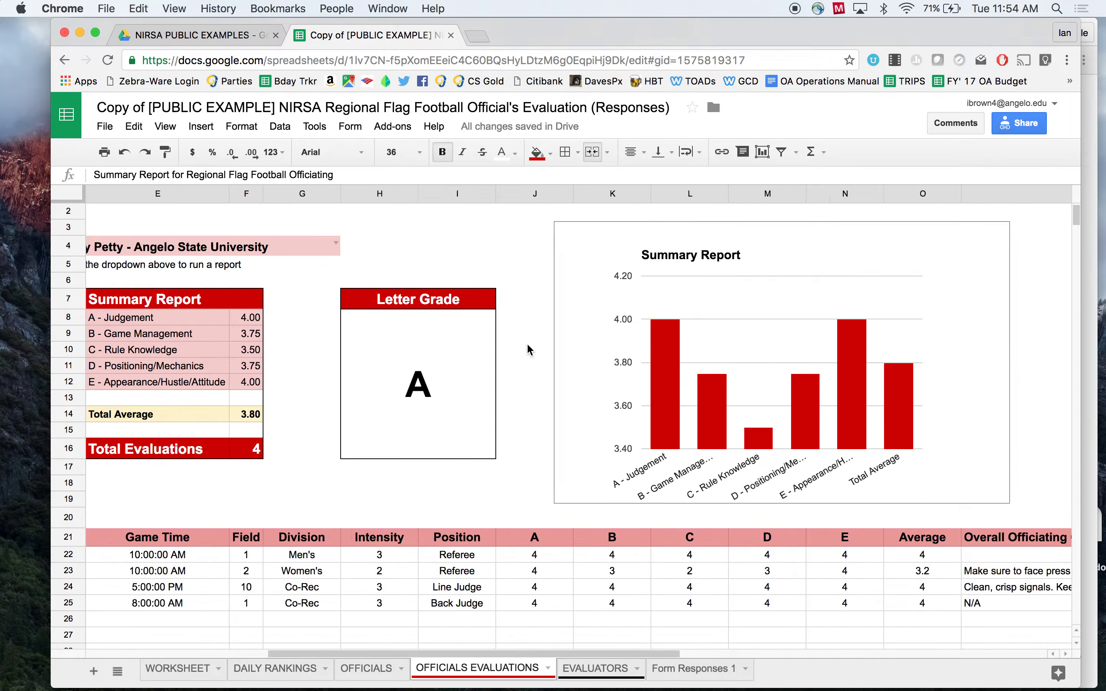
scroll(529, 350, left, 5)
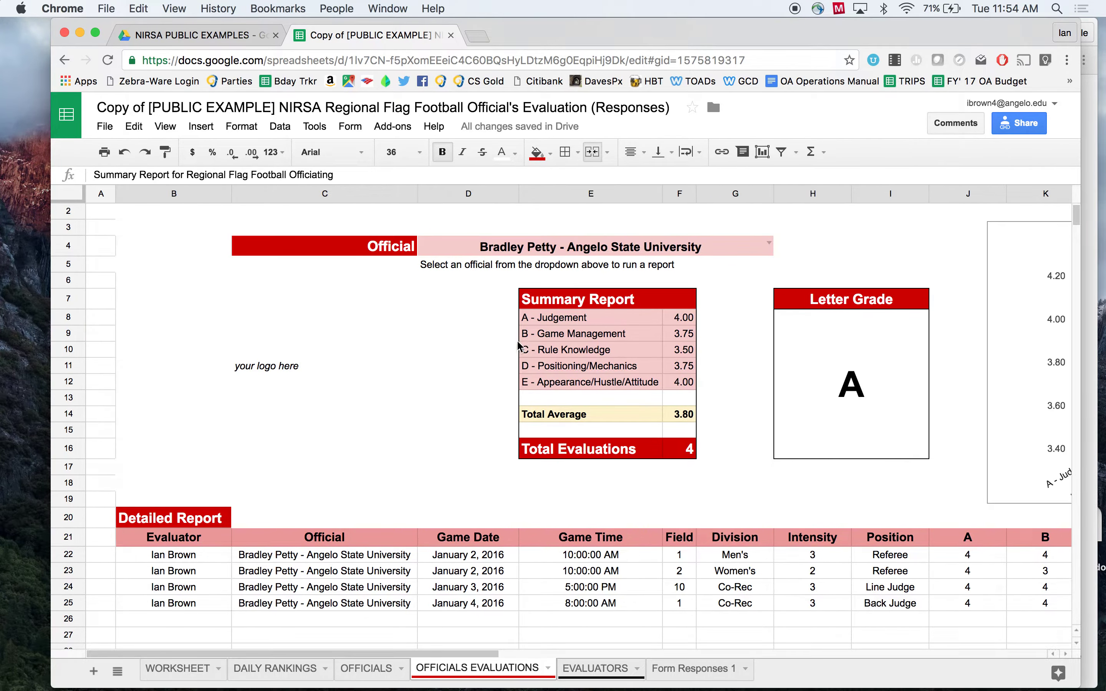
Run the summary report for the second and third officials in the Official selector, and switch back to the first official
scroll(691, 312, up, 1)
scroll(690, 311, right, 5)
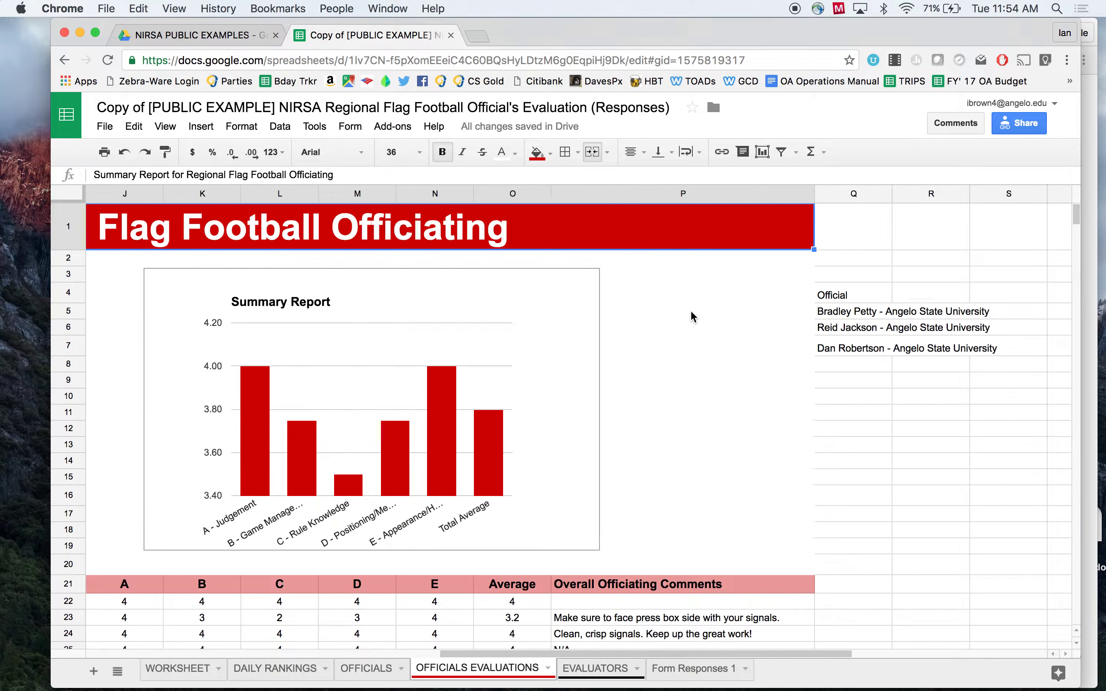
scroll(691, 309, left, 5)
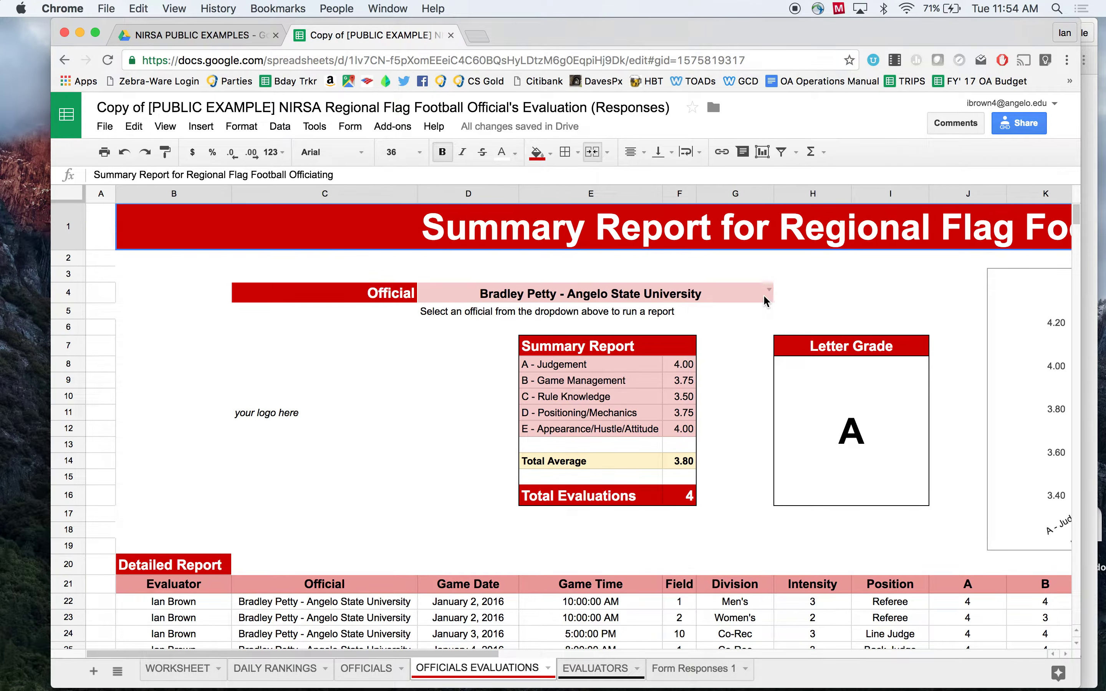
click(766, 292)
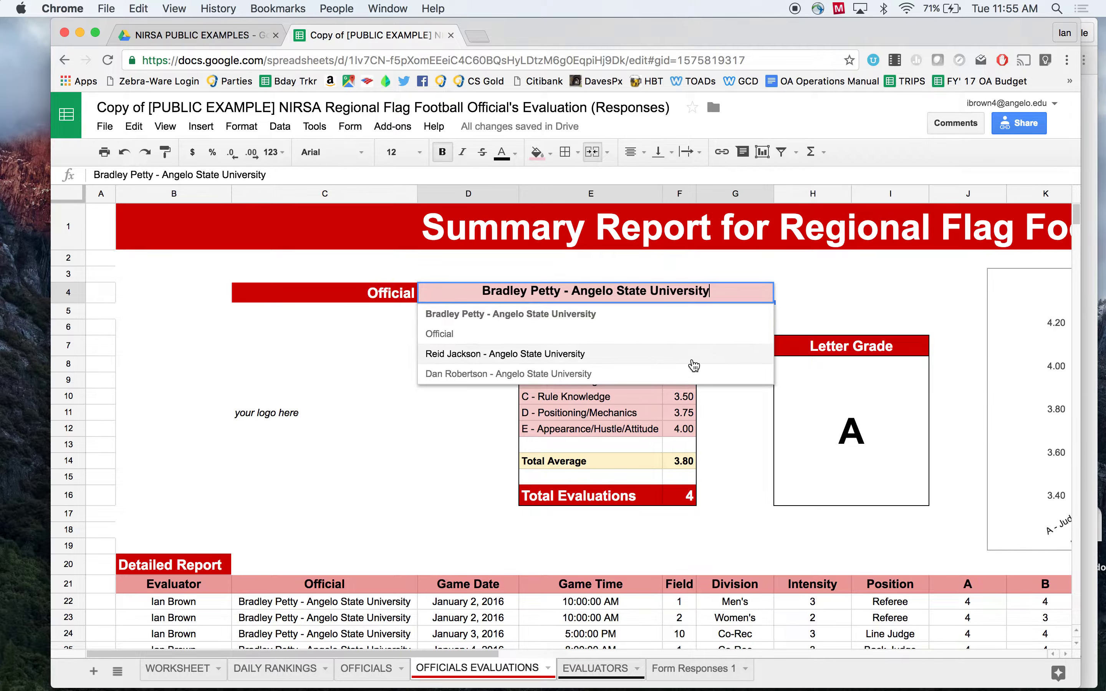
click(672, 354)
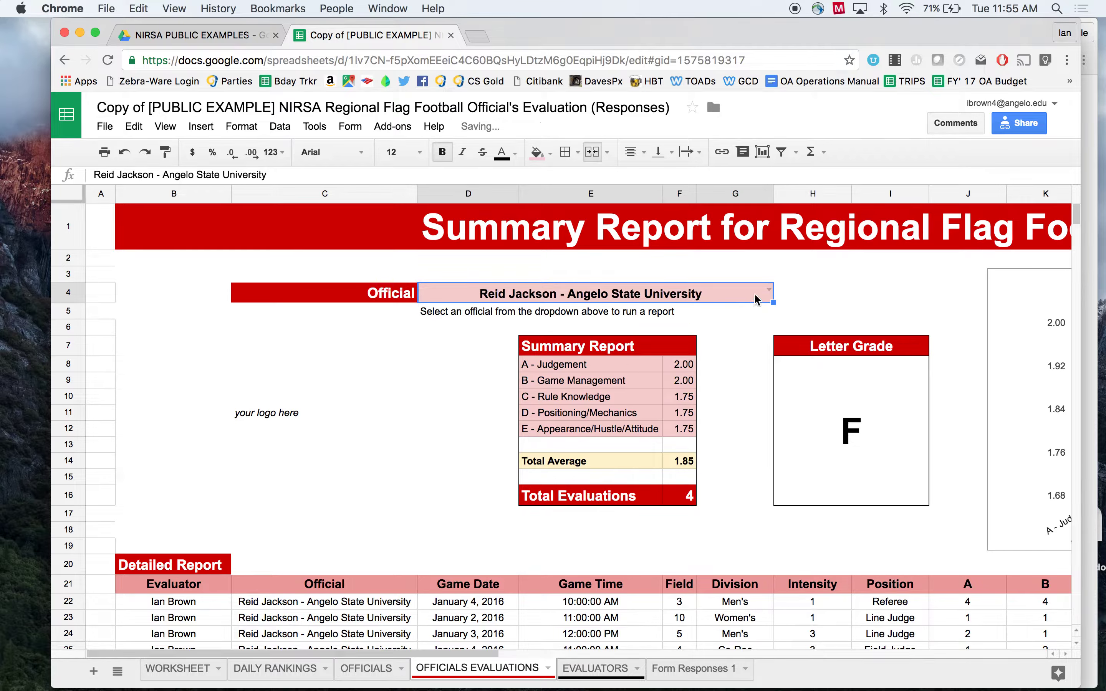
click(774, 291)
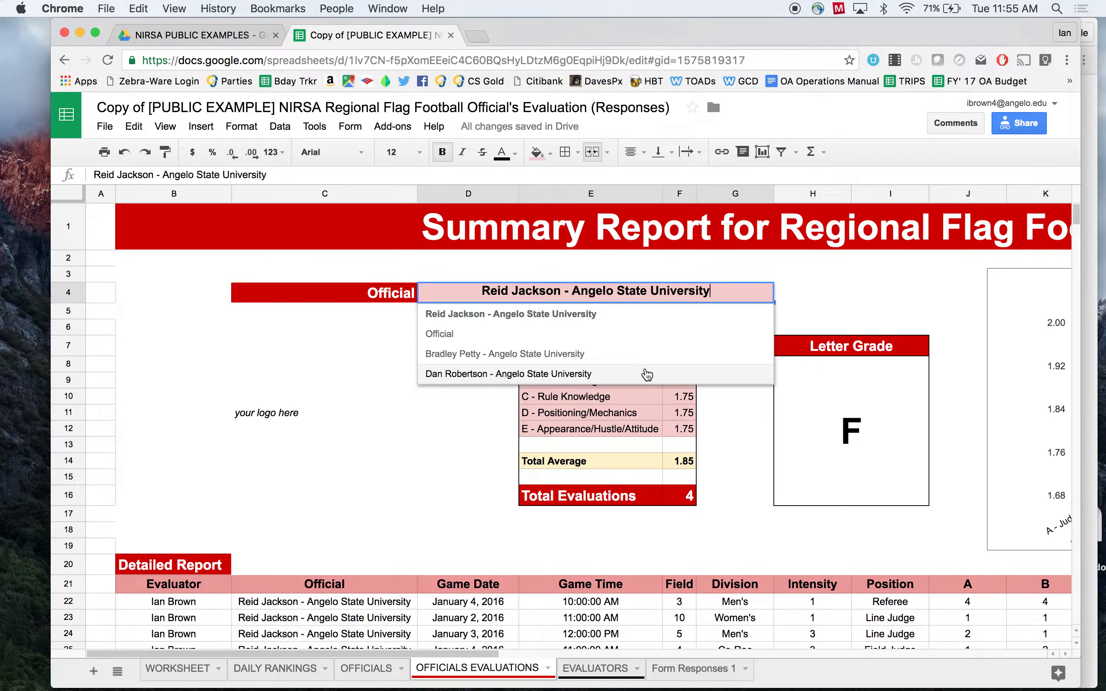
click(647, 375)
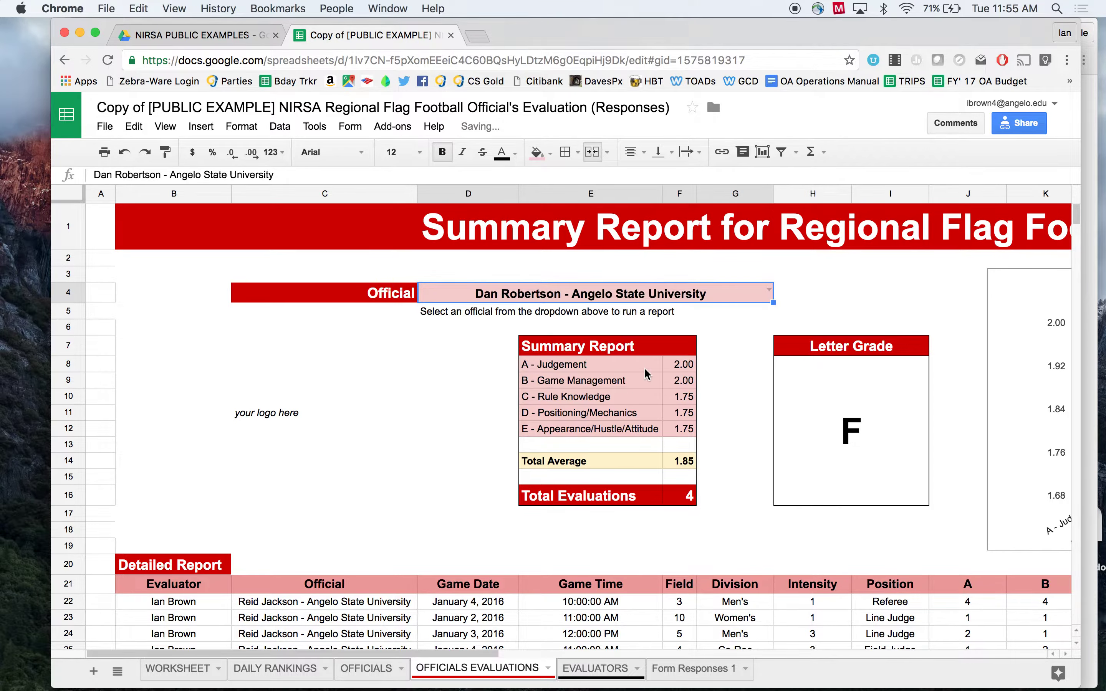
click(769, 291)
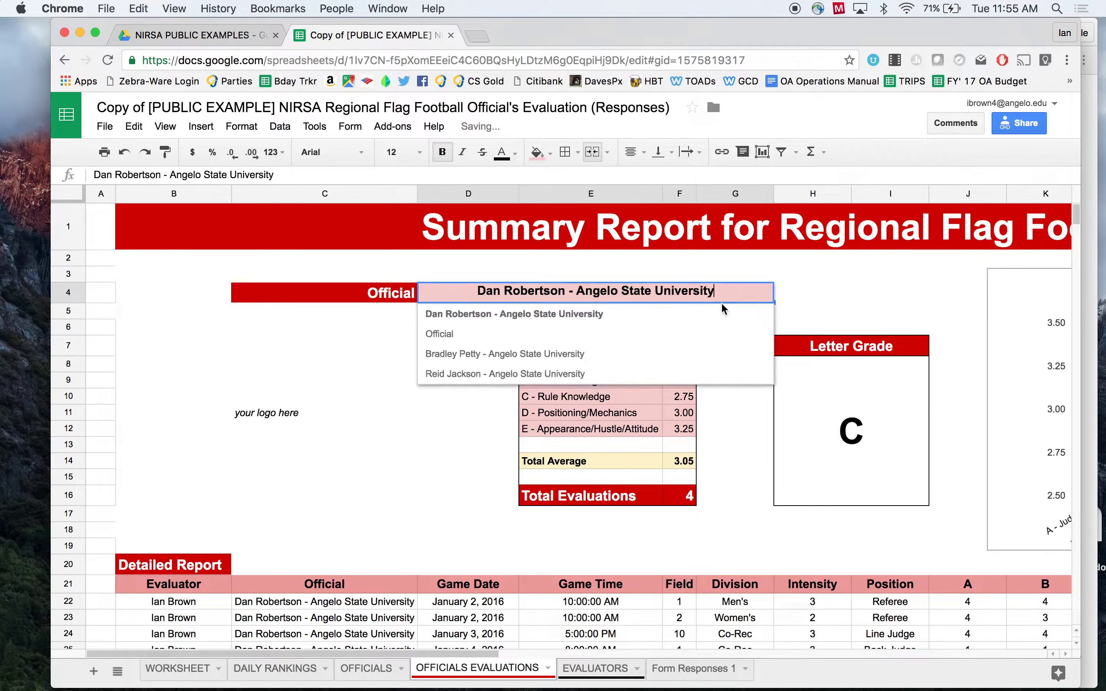
click(646, 353)
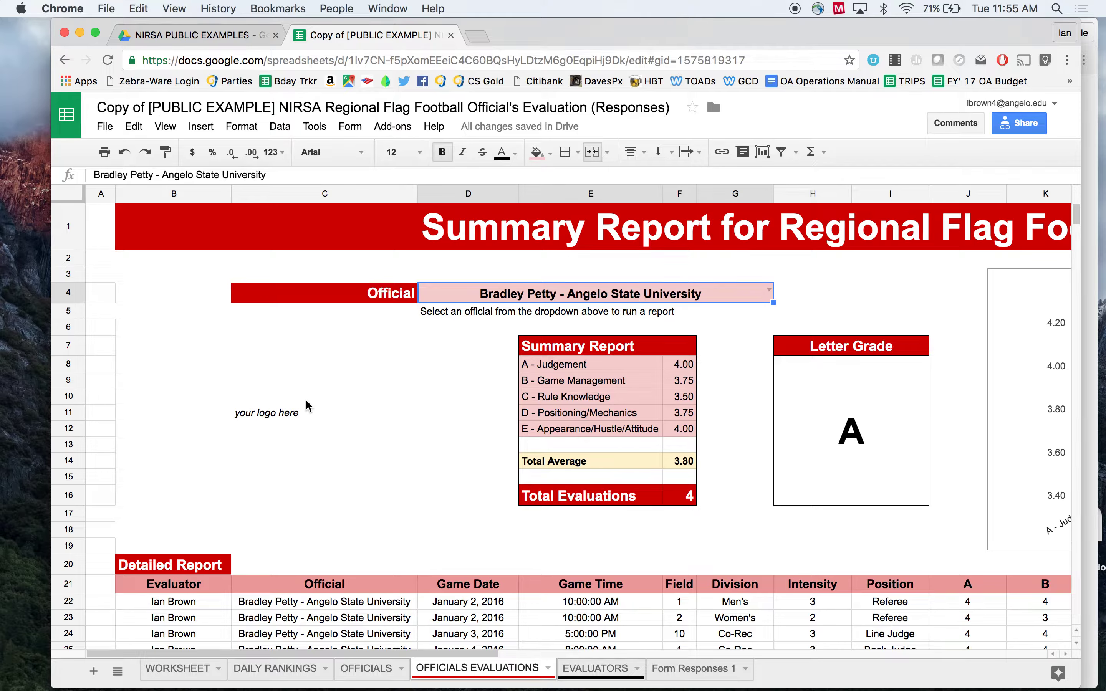
Examine the Summary Report chart and the helper list of officials in column Q, including the UNIQUE formula in Q4
scroll(306, 403, right, 5)
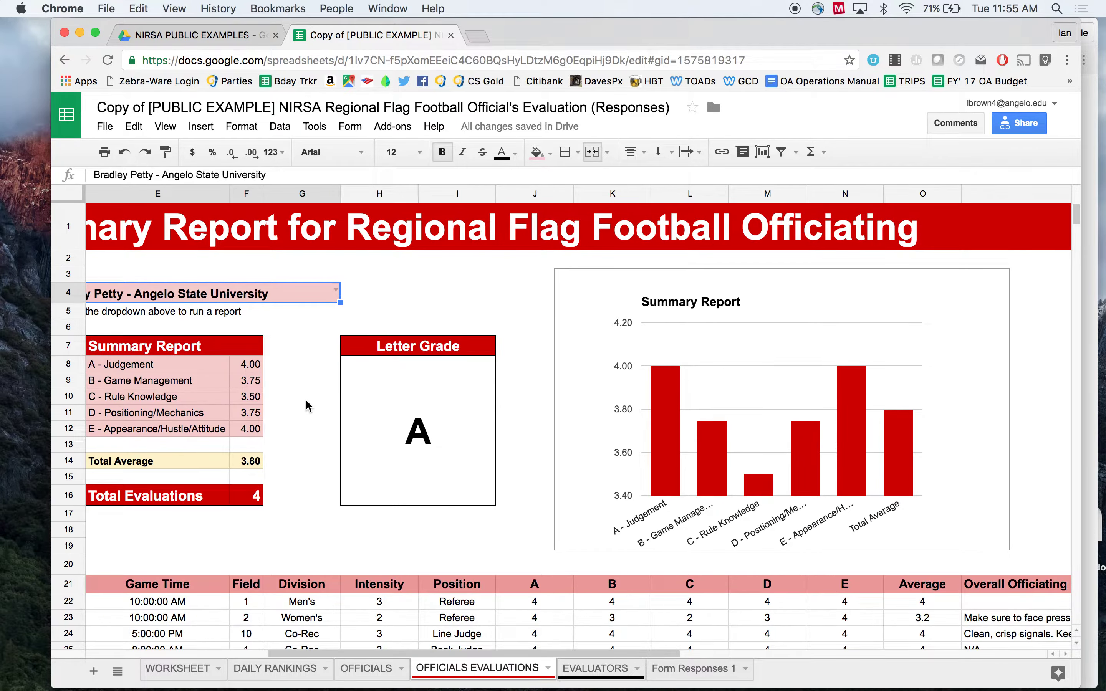
scroll(306, 403, right, 4)
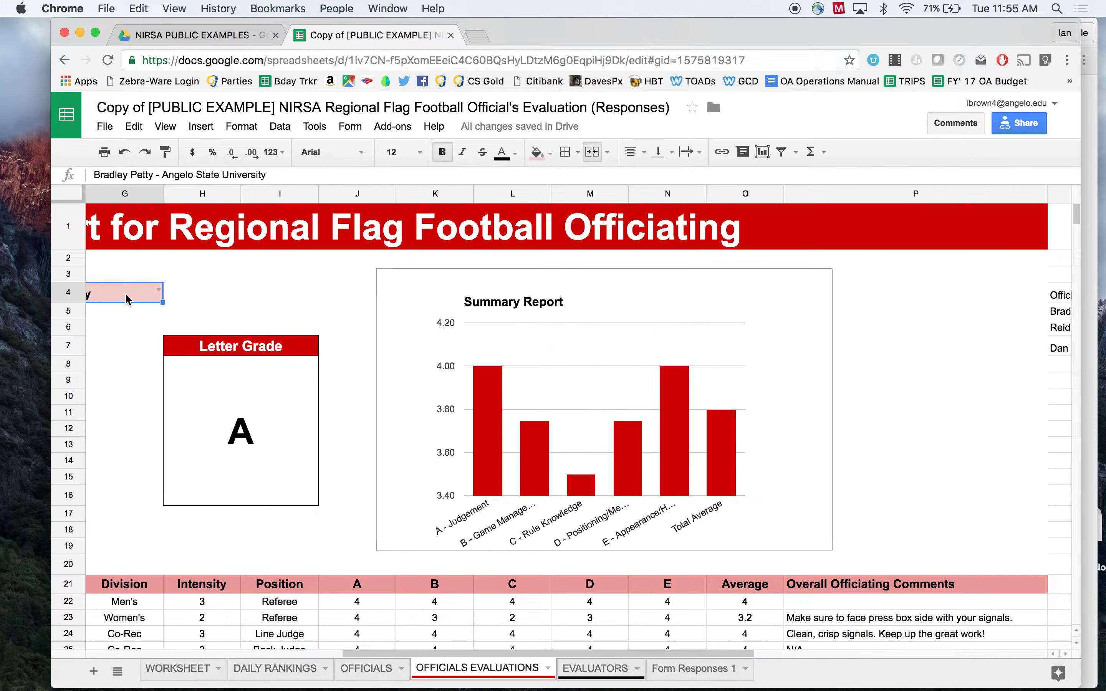
scroll(126, 296, left, 1)
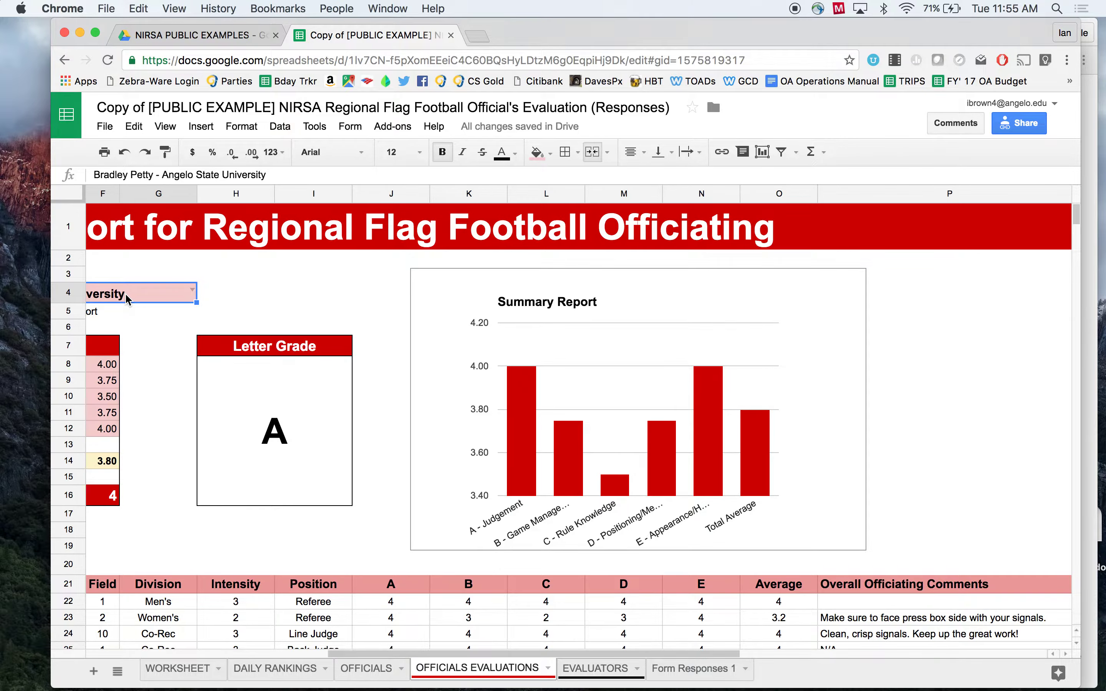
scroll(125, 293, right, 8)
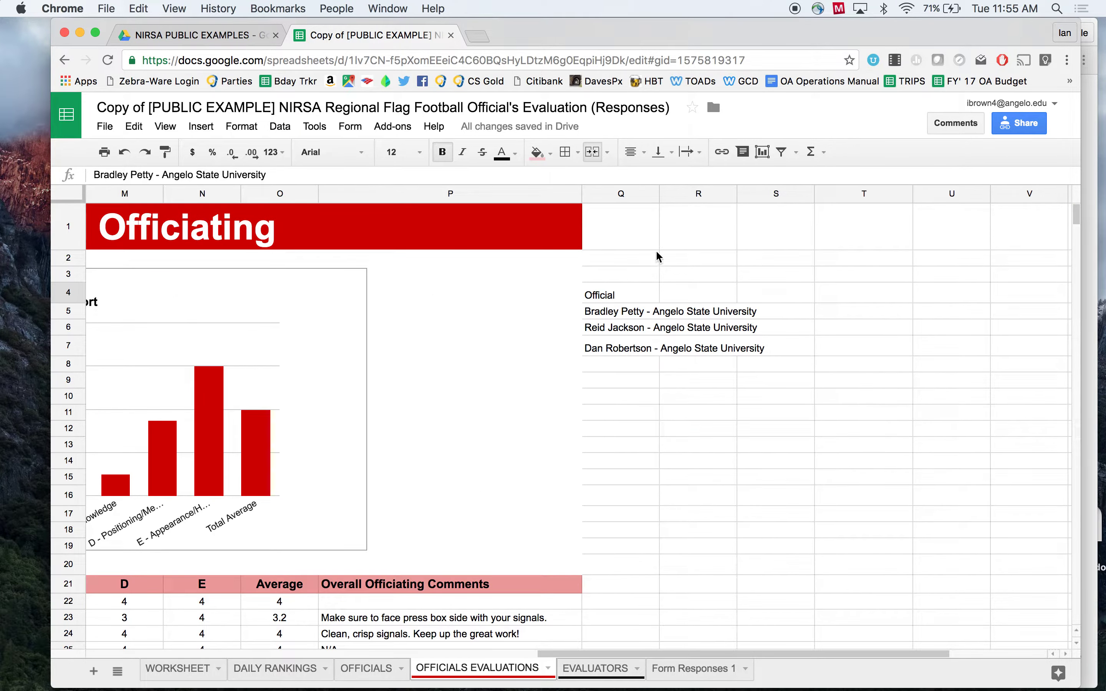
click(615, 297)
drag(615, 297, 619, 510)
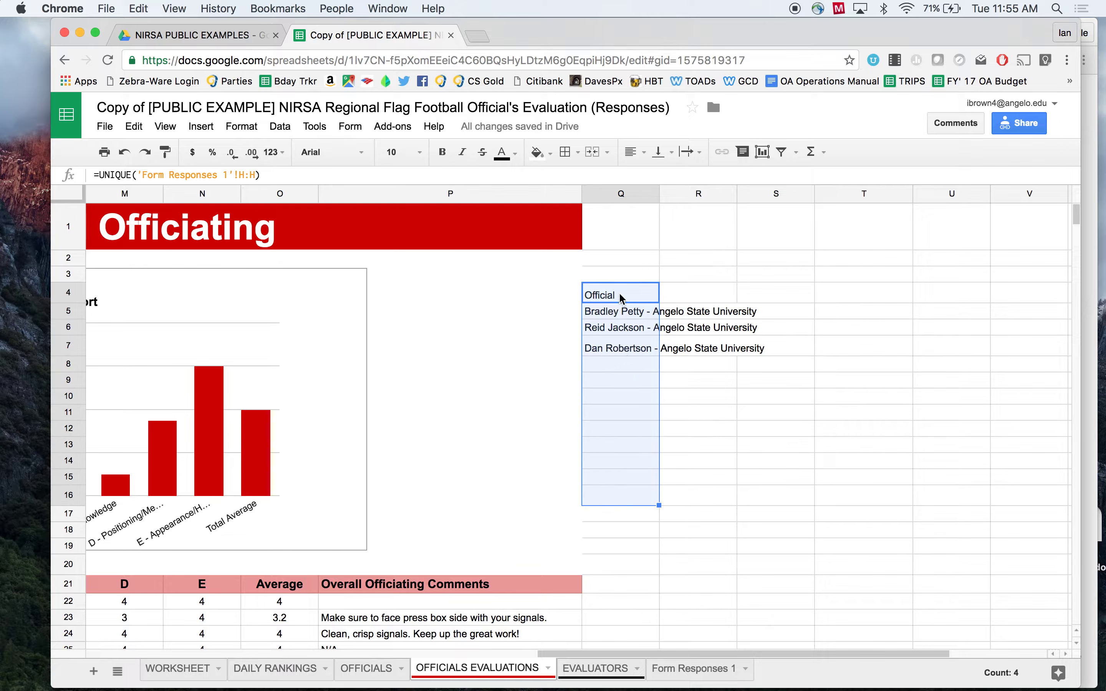
click(627, 315)
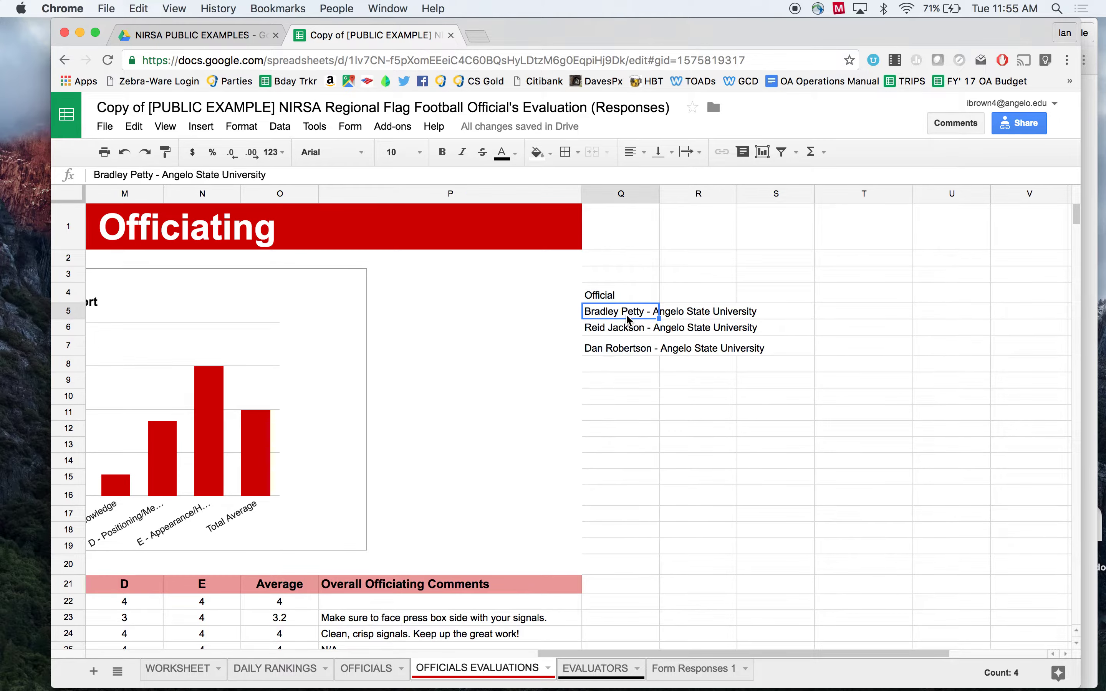
click(624, 291)
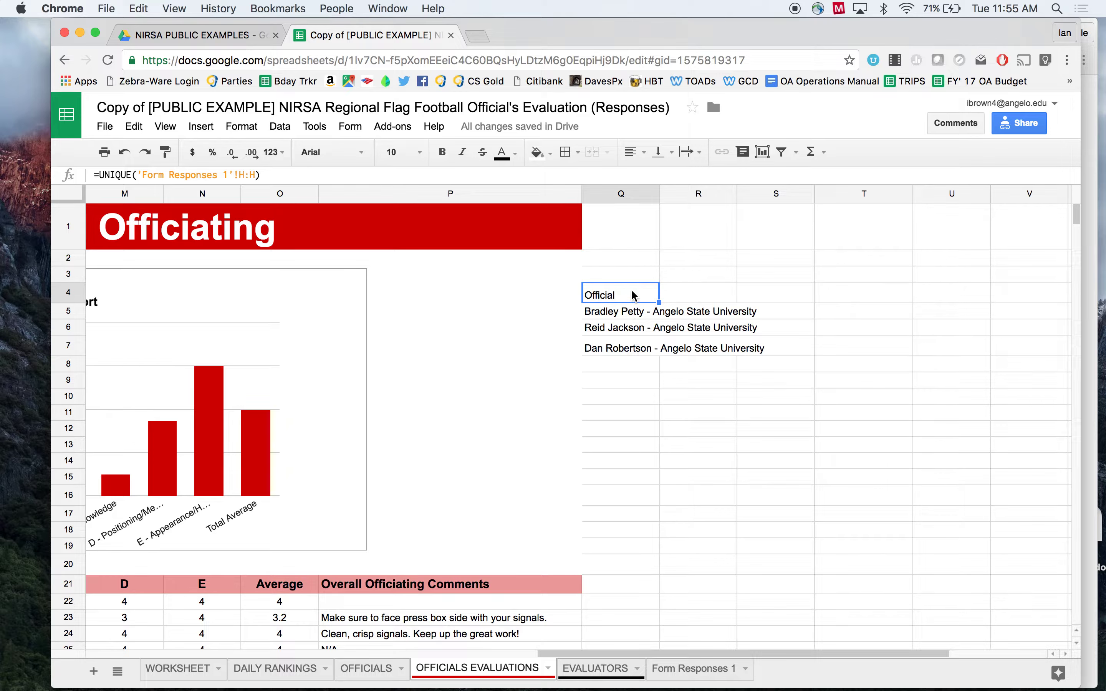
Hide the helper list of officials by setting column Q's text colour to white, and check the formula in Q4
drag(635, 296, 617, 449)
click(605, 196)
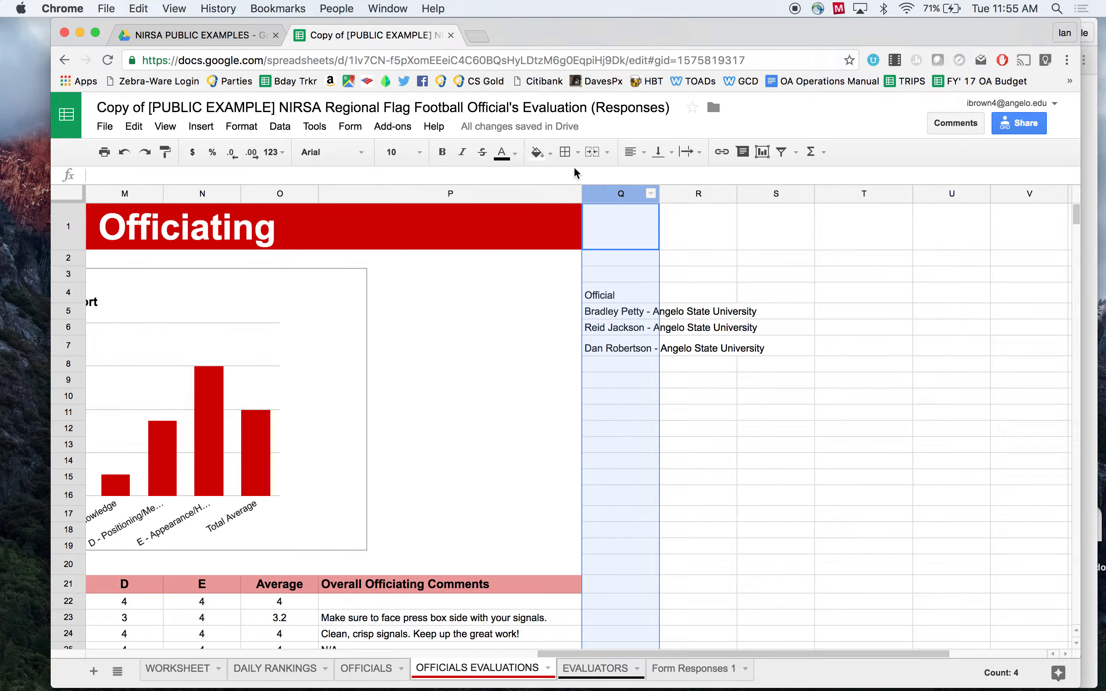
click(513, 154)
click(634, 200)
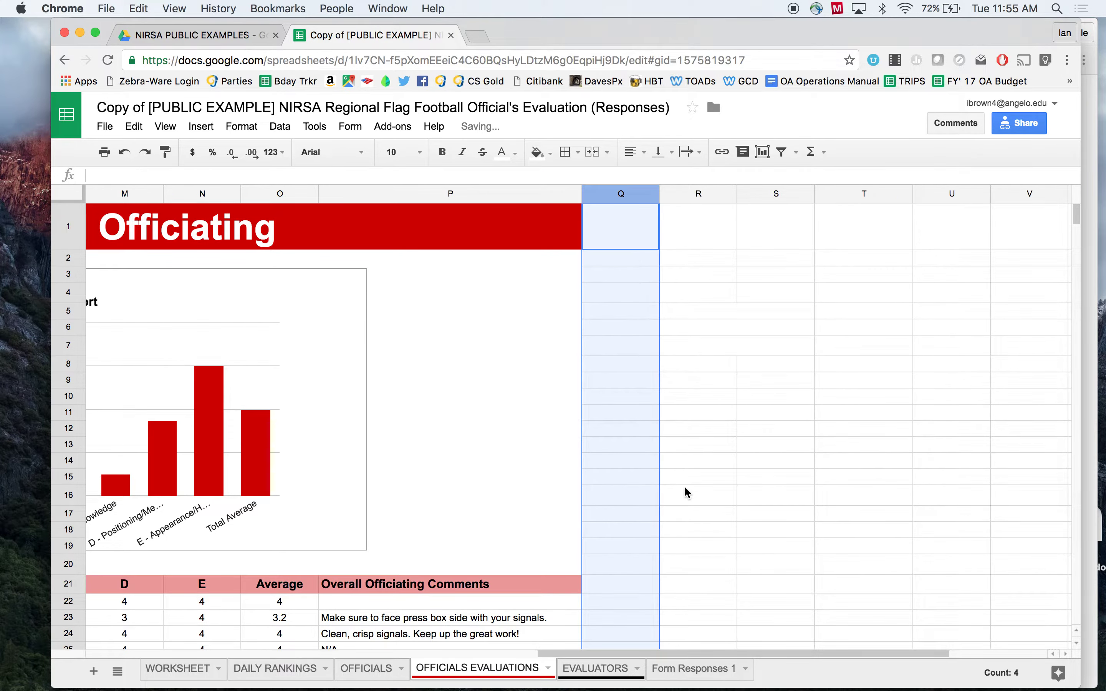
click(628, 301)
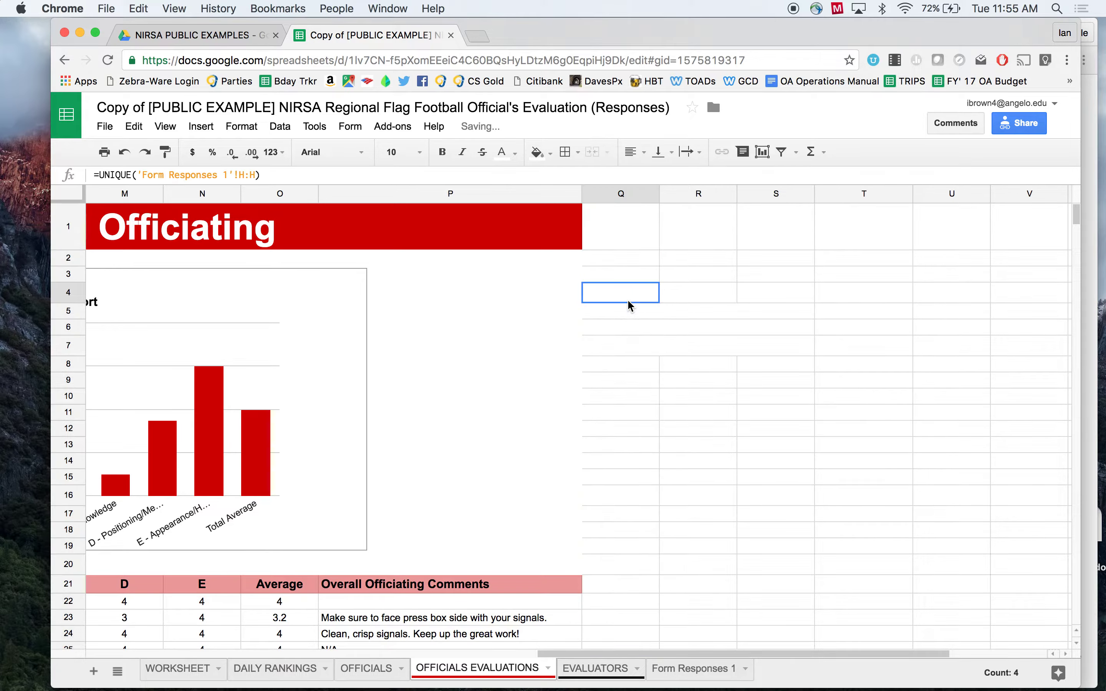
Review the Detailed Report's columns from Evaluator through the A to E scores to Overall Officiating Comments
scroll(628, 300, left, 10)
scroll(628, 299, left, 5)
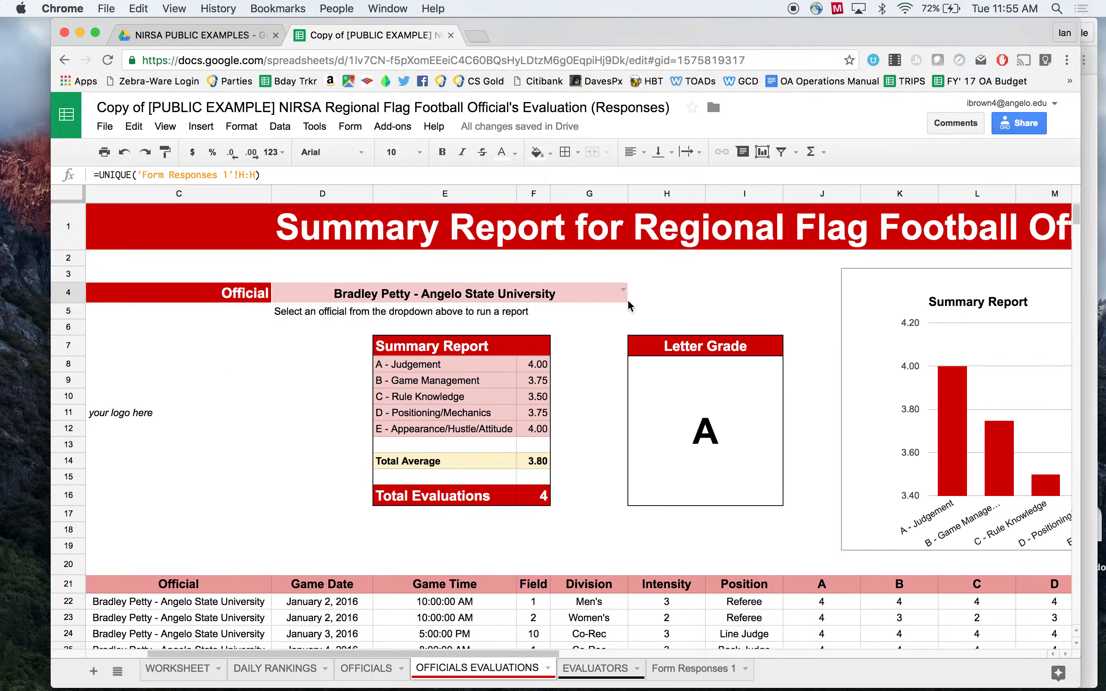
scroll(334, 446, down, 3)
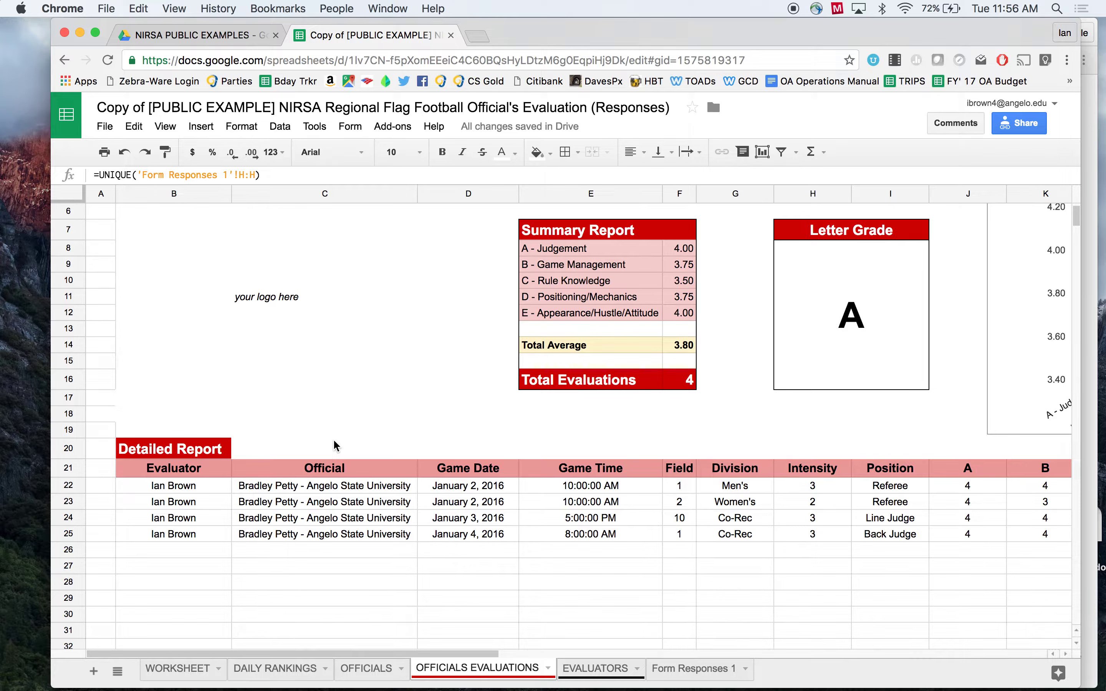
click(183, 471)
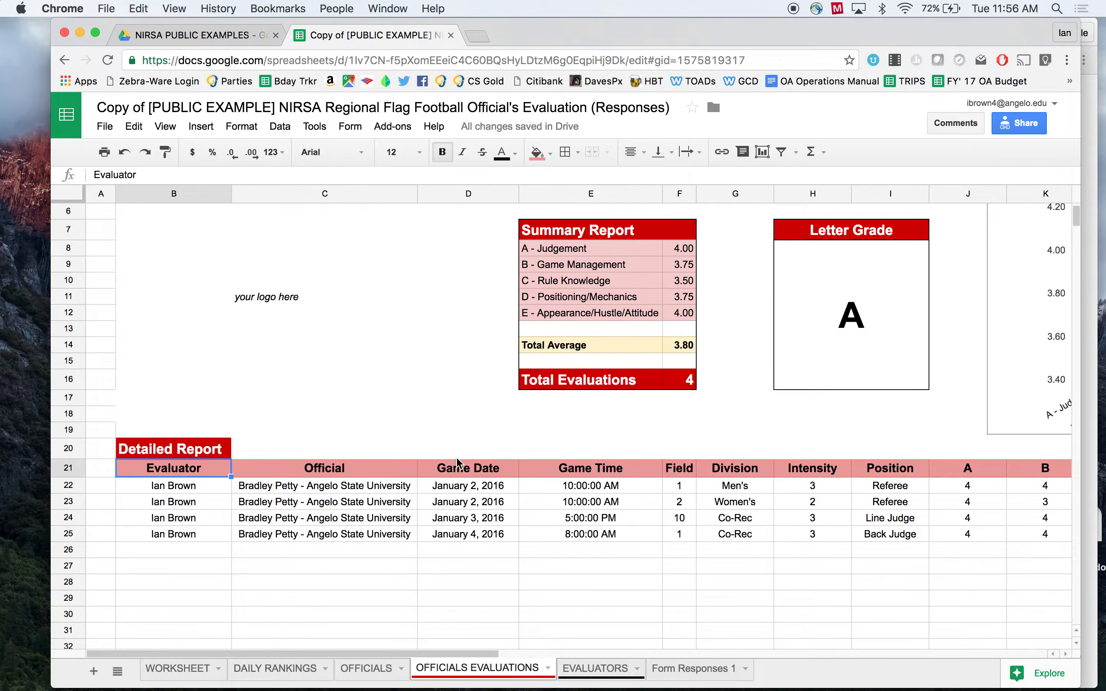
scroll(858, 478, right, 5)
scroll(858, 478, right, 3)
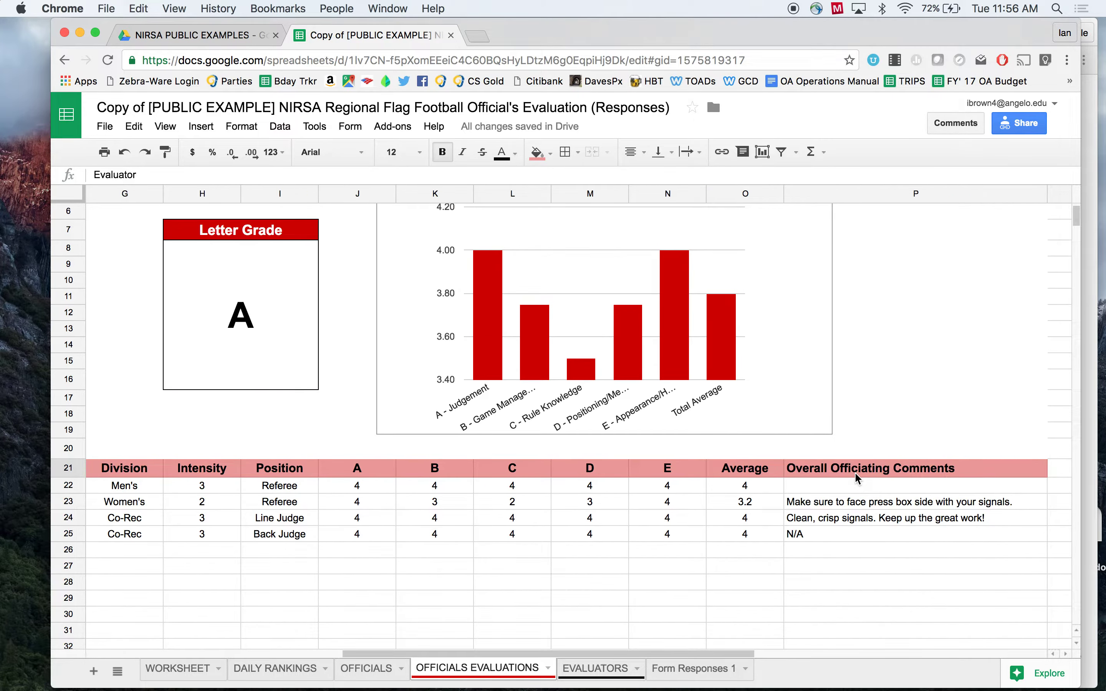
scroll(857, 478, left, 6)
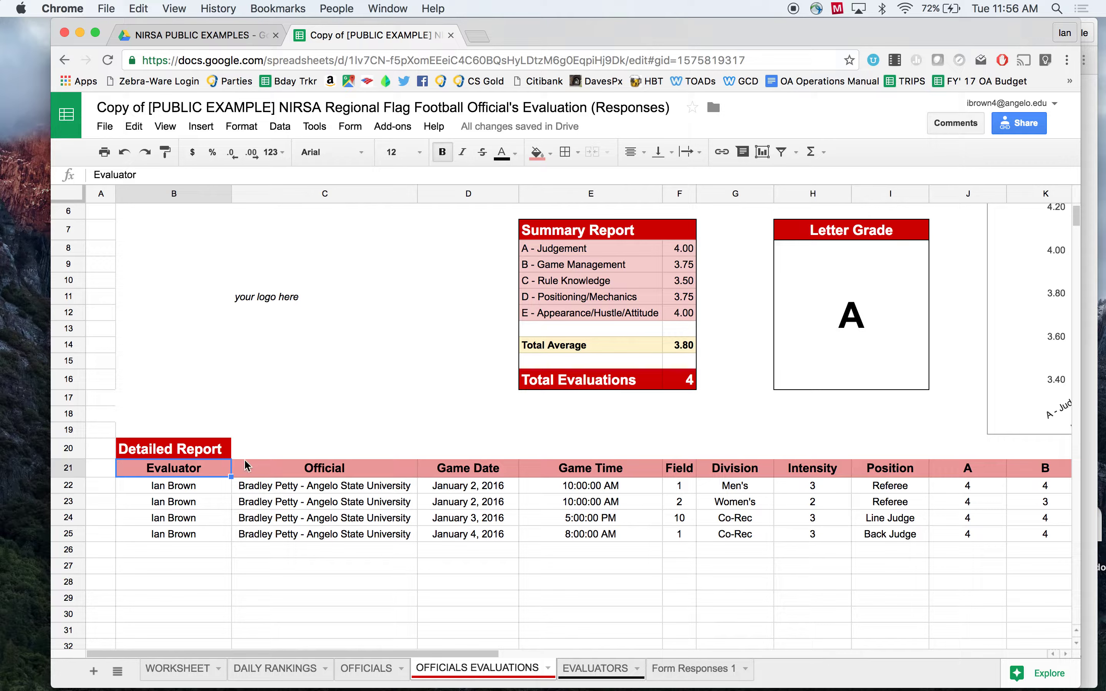
Examine the QUERY formula in B22, including its 'Form Responses 1'!A2:S range and select clause, and leave it unedited
click(195, 492)
click(211, 464)
click(170, 490)
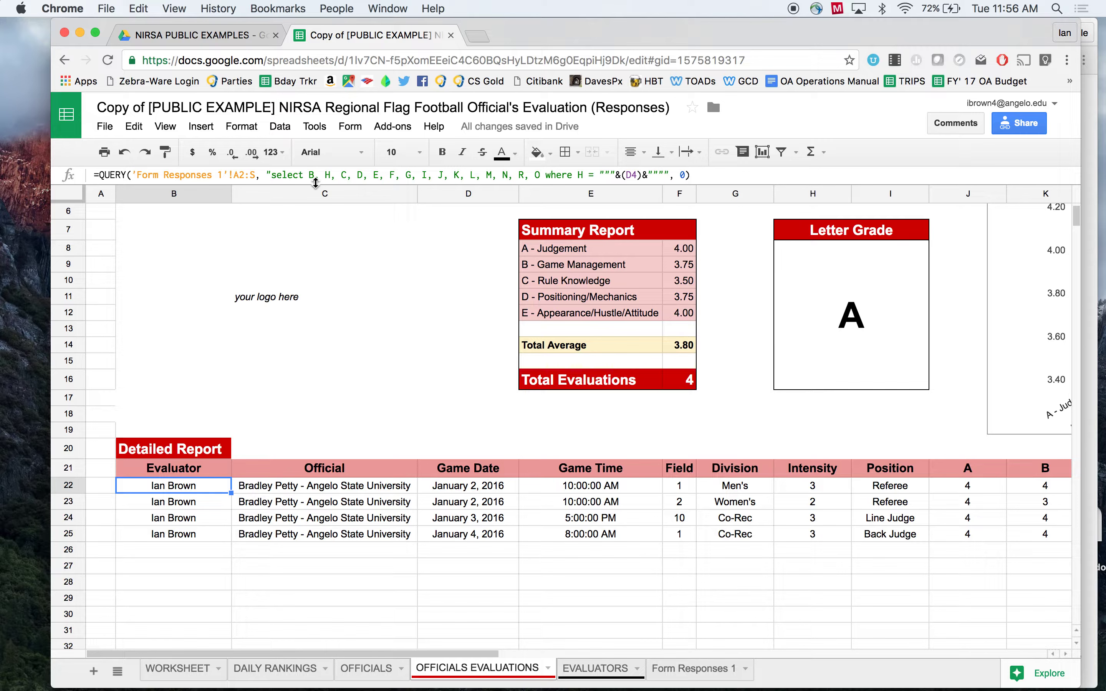
click(131, 180)
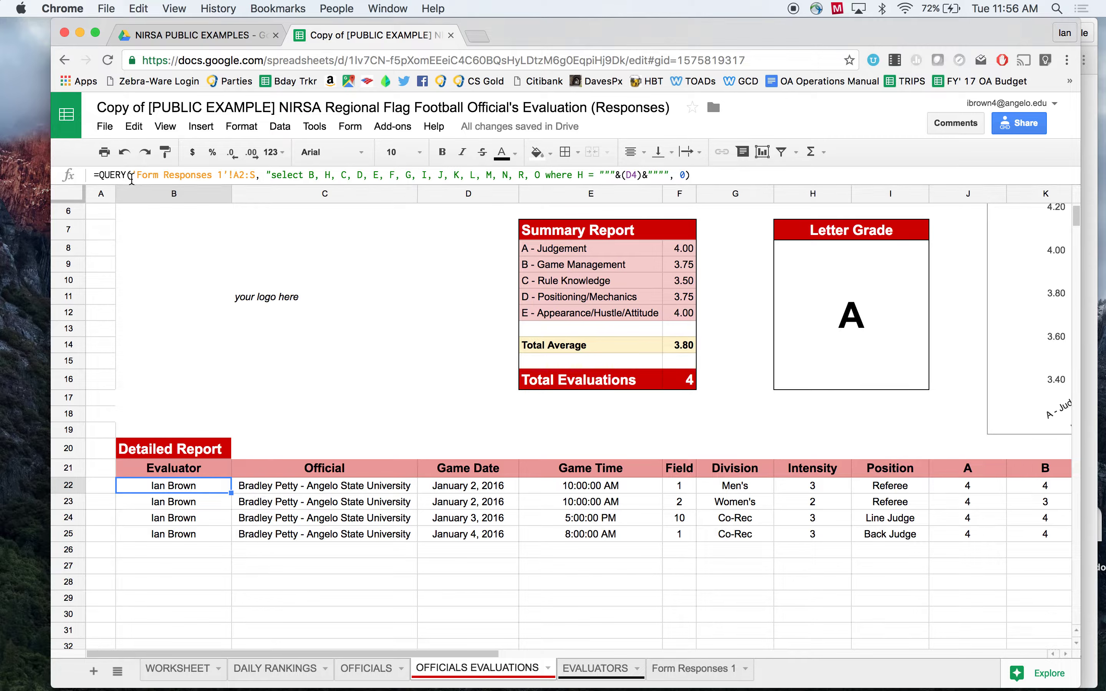
drag(131, 180, 261, 177)
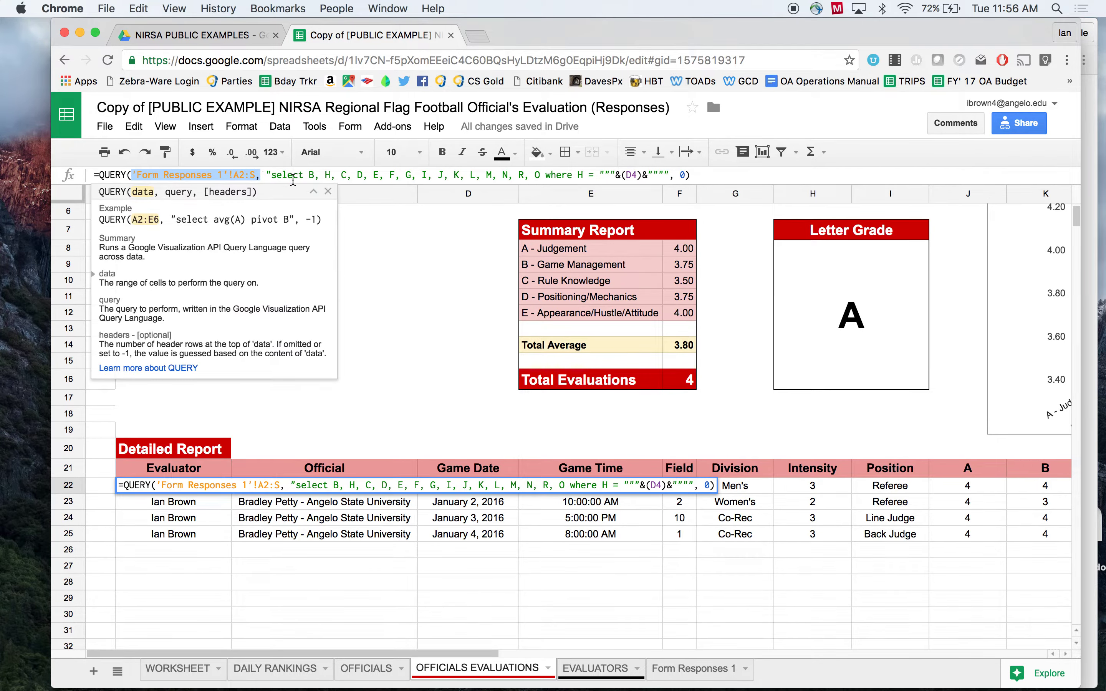
click(310, 176)
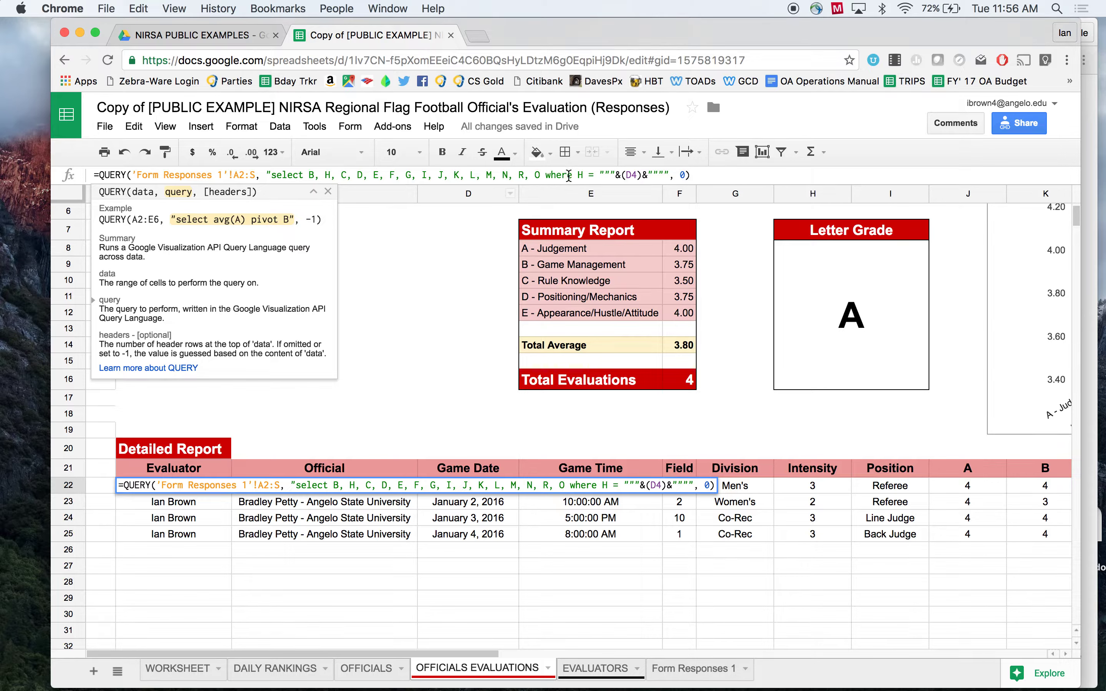
click(175, 550)
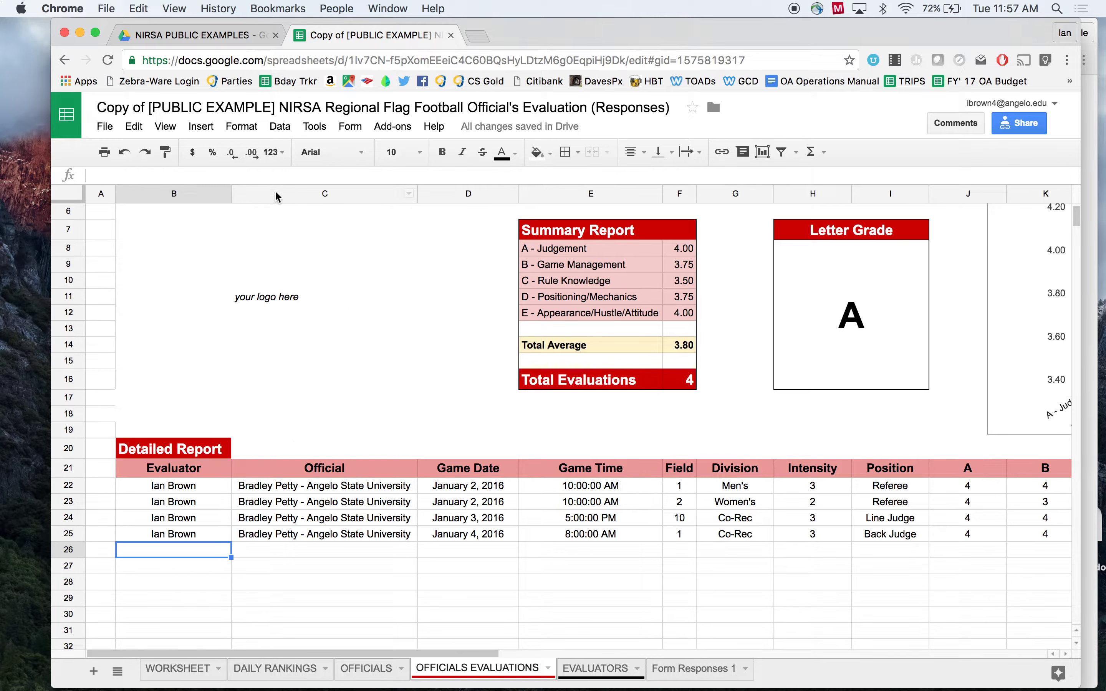
Try the report with the "Official" heading entry in D4, check cell B22, and reselect the first official
scroll(421, 292, up, 2)
scroll(420, 293, right, 1)
click(468, 212)
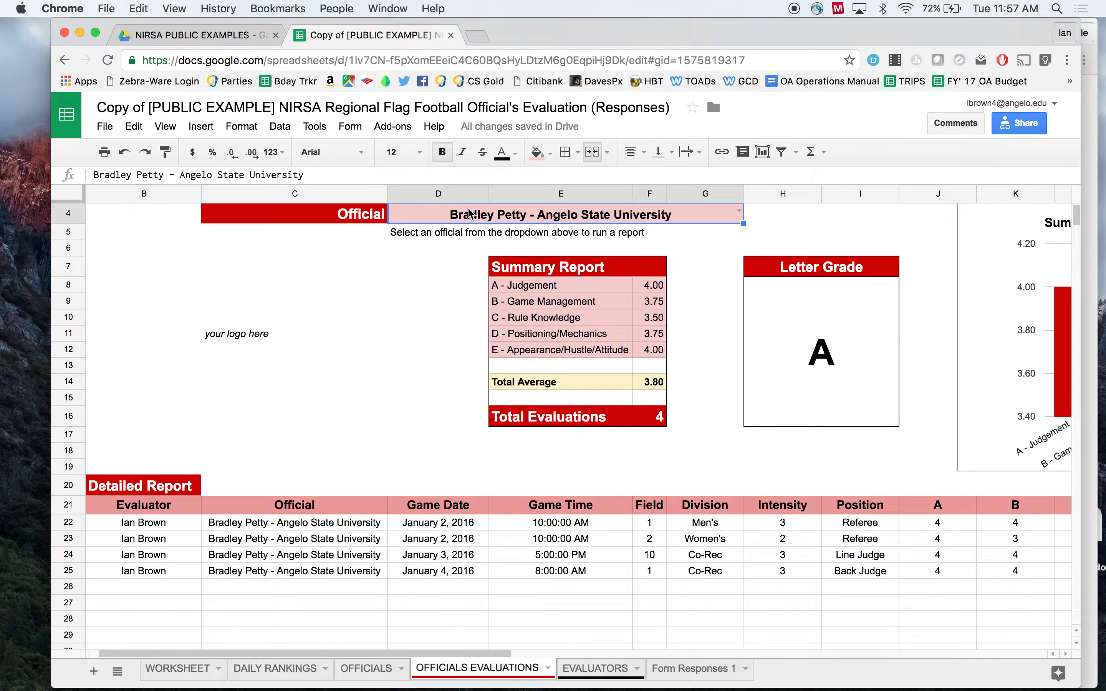
click(743, 212)
click(608, 254)
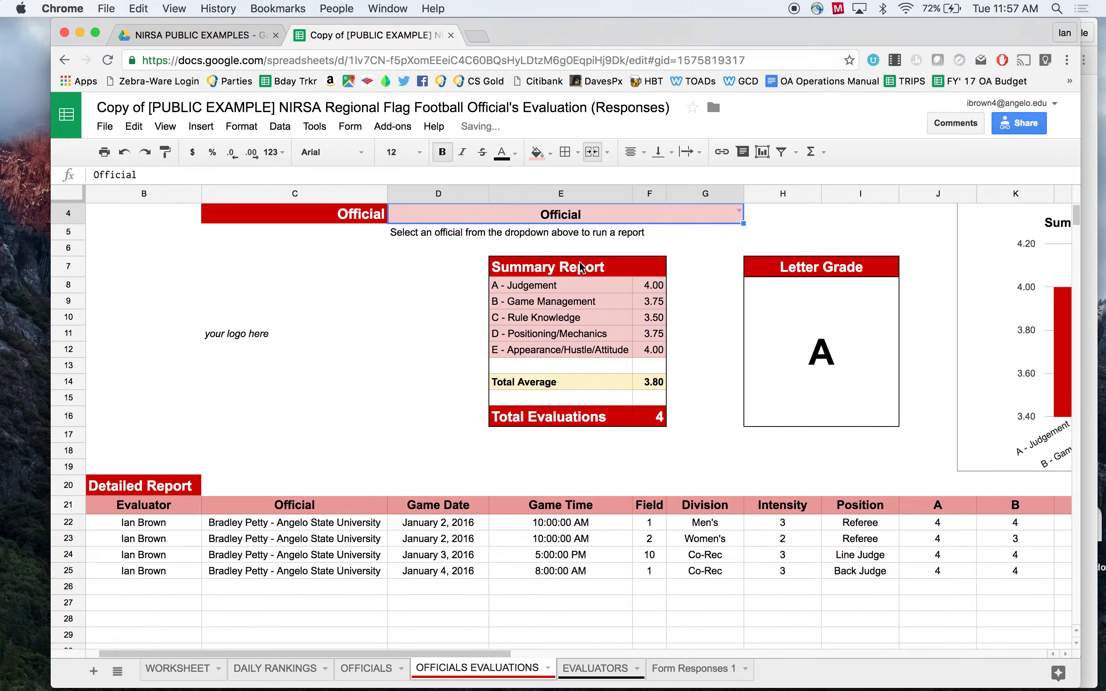
click(179, 523)
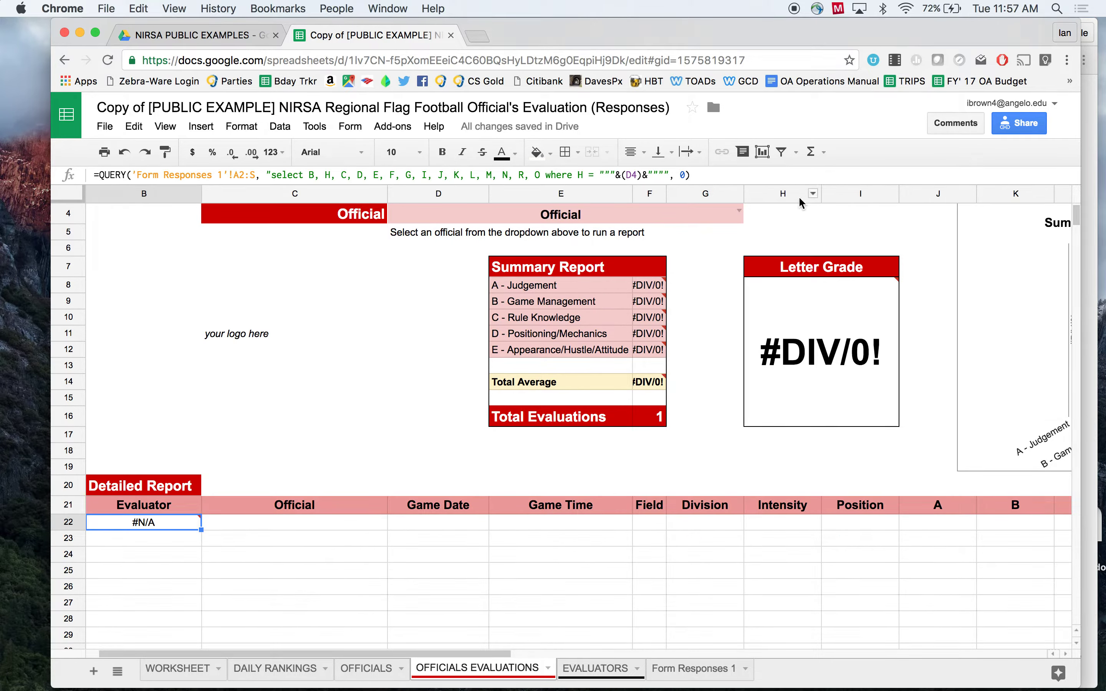
click(738, 212)
click(654, 256)
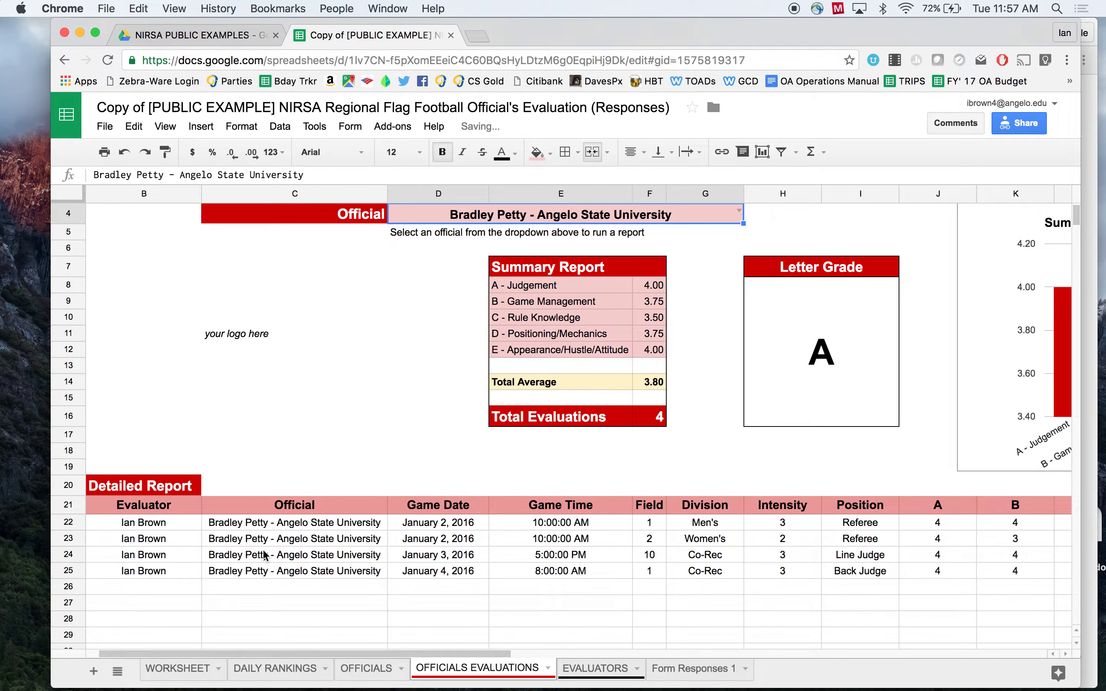
Return to the Detailed Report and show the QUERY formula in cell B22 again
scroll(264, 555, left, 1)
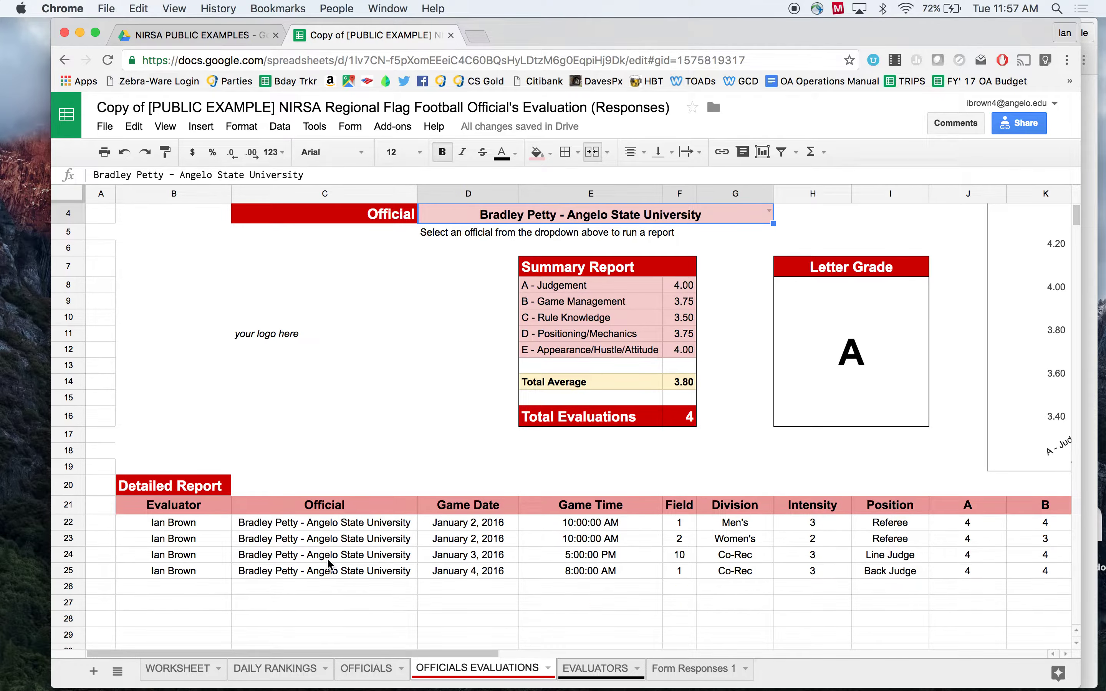
scroll(328, 558, down, 3)
scroll(327, 558, up, 2)
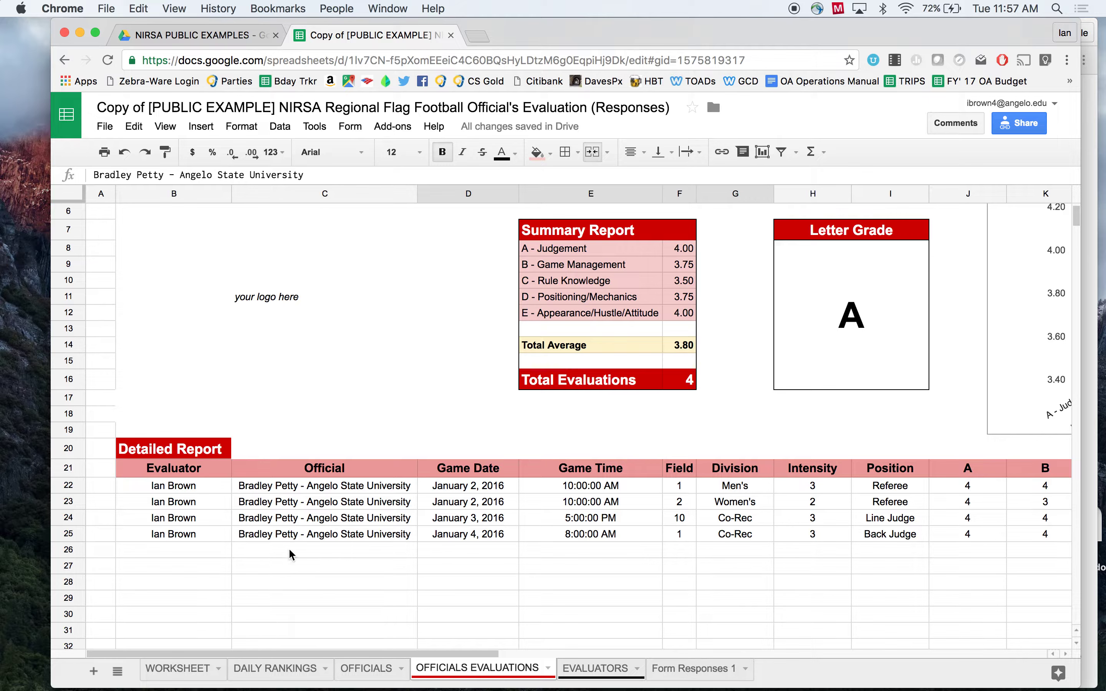
click(192, 491)
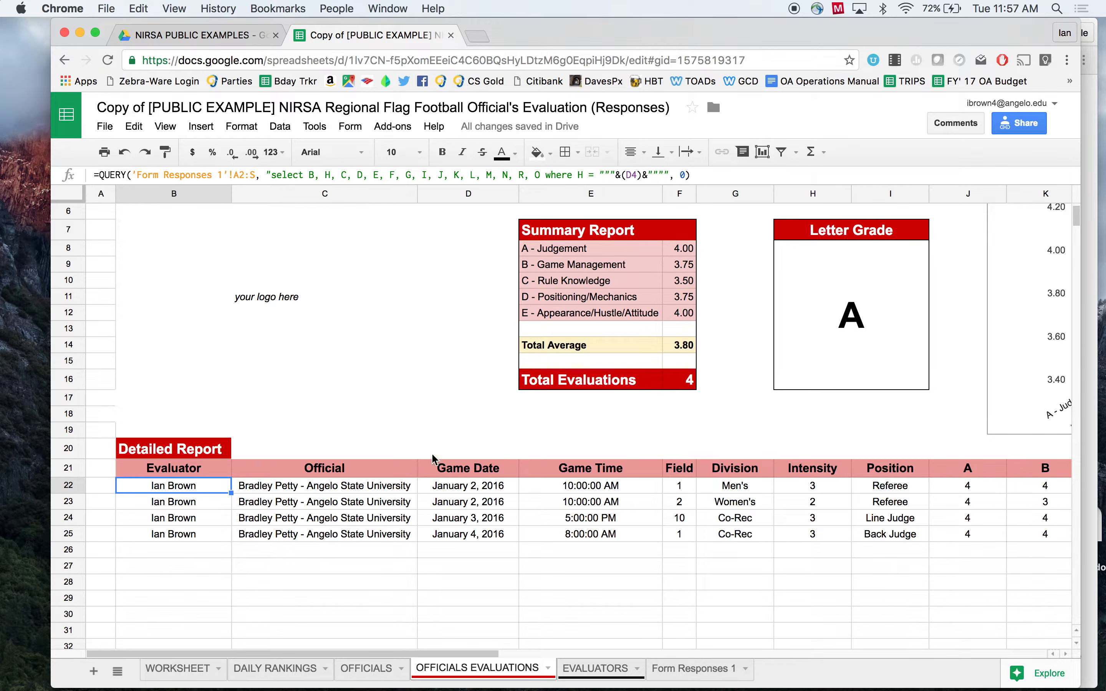
Review the Detailed Report across to the comments and inspect the Total Average and Letter Grade formulas
scroll(336, 485, right, 7)
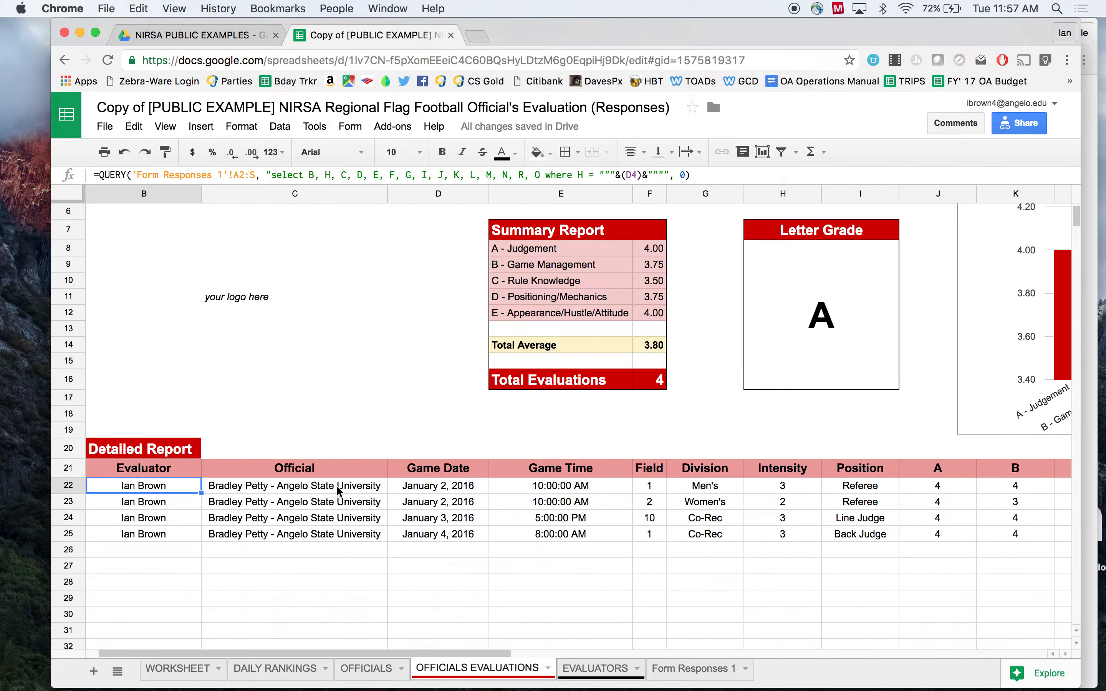
scroll(309, 514, right, 6)
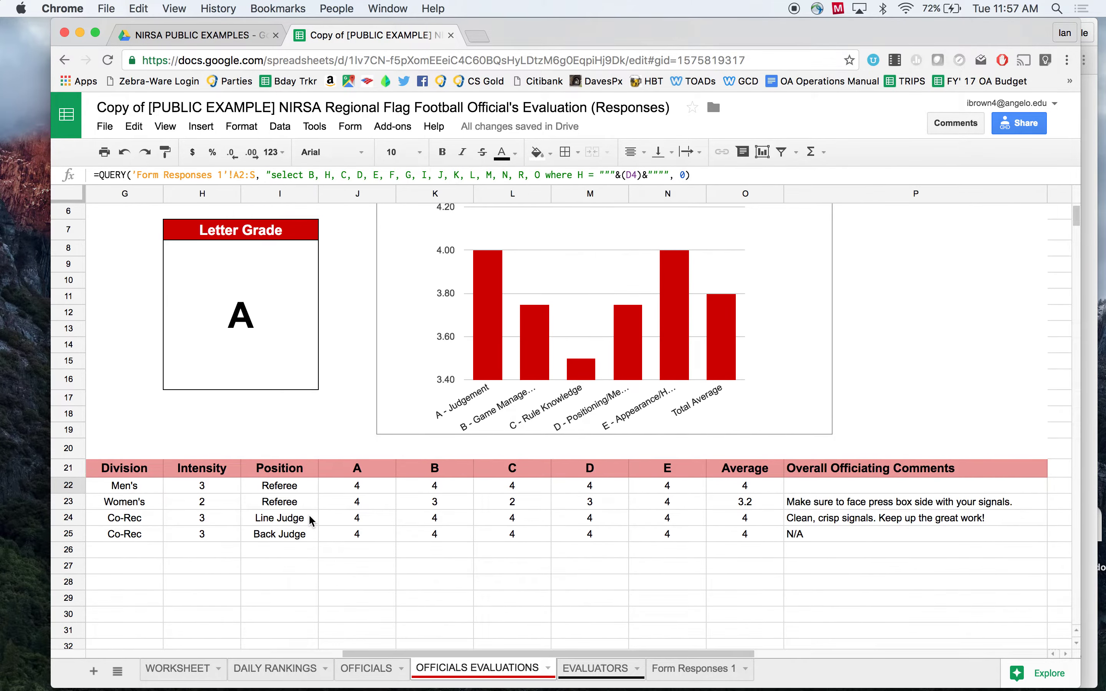
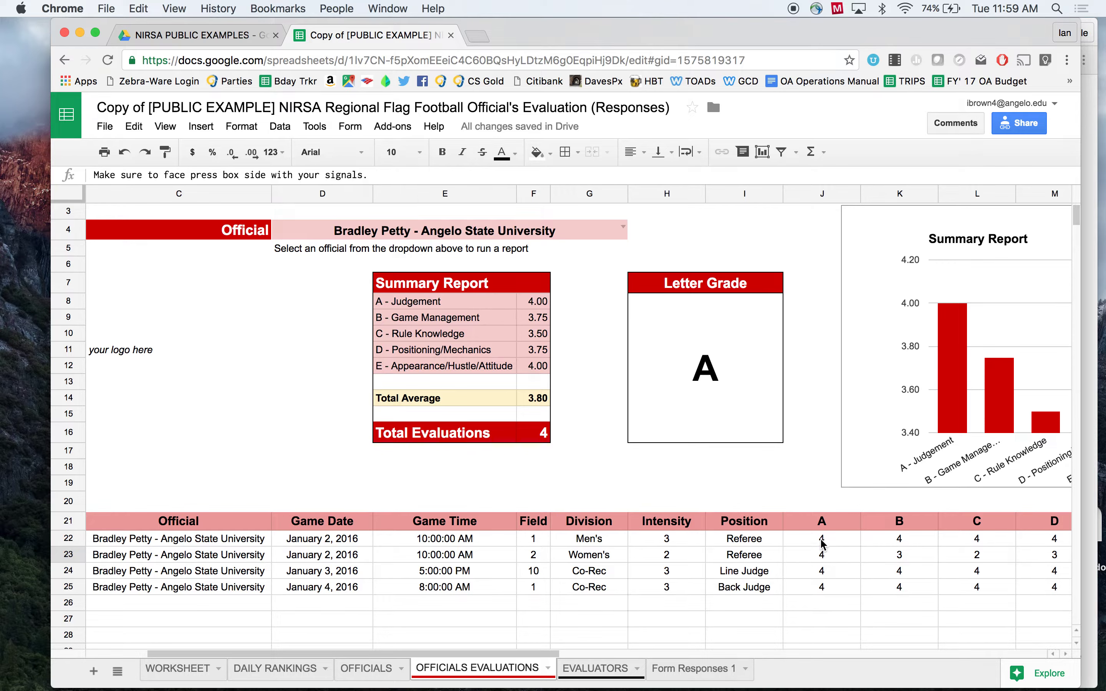
click(528, 400)
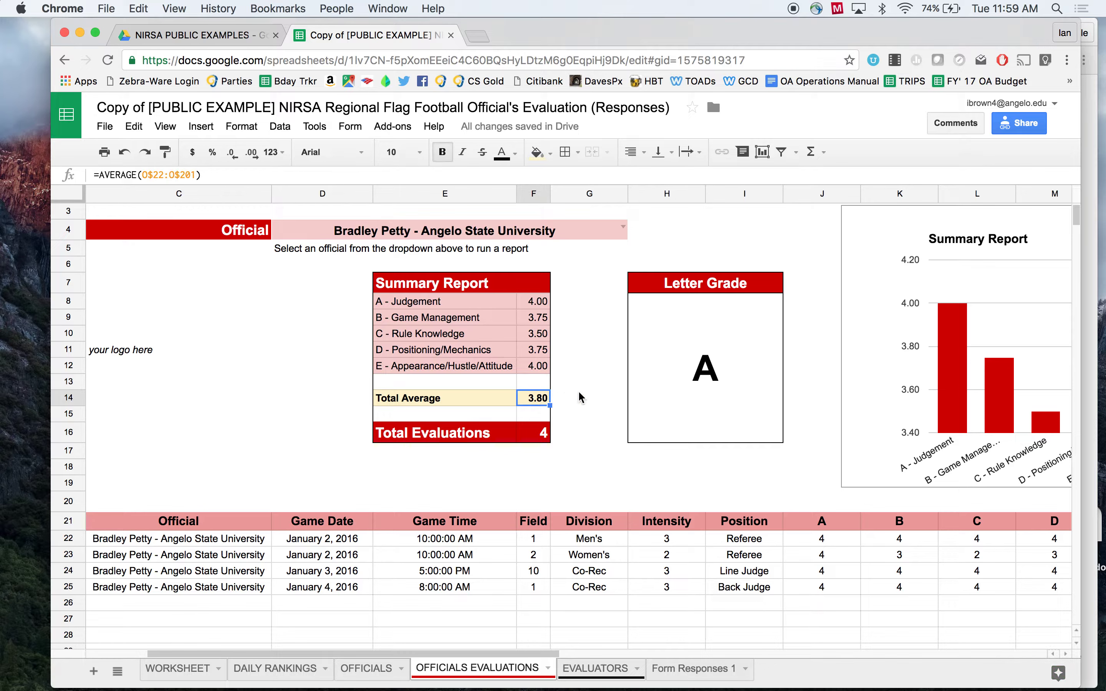
click(704, 365)
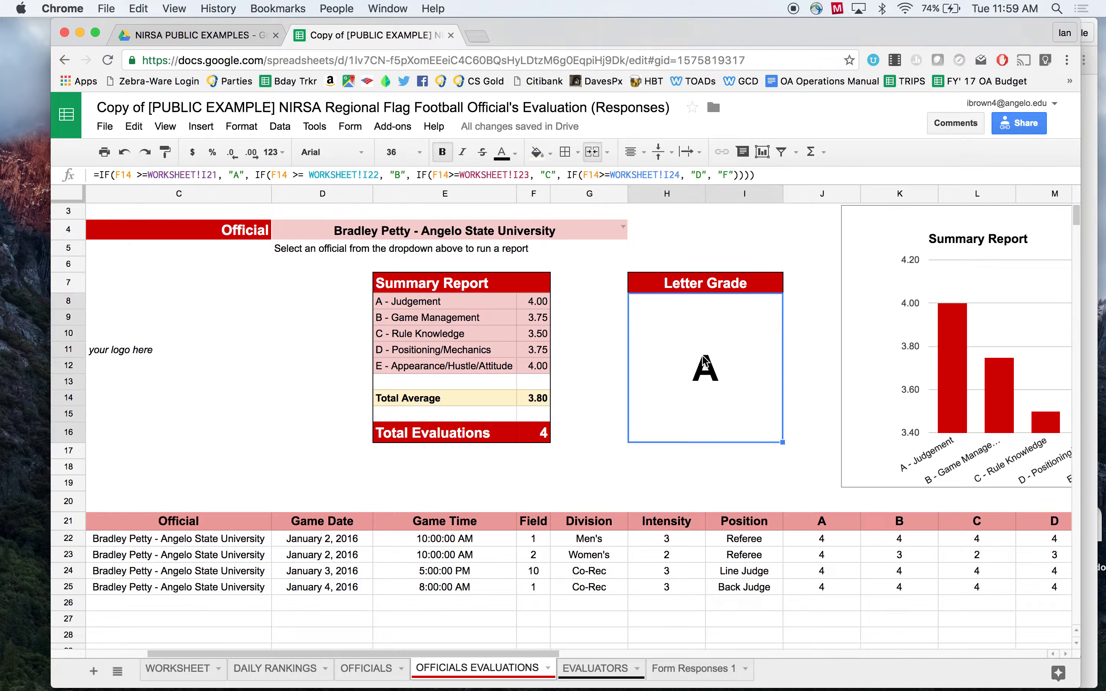
click(596, 380)
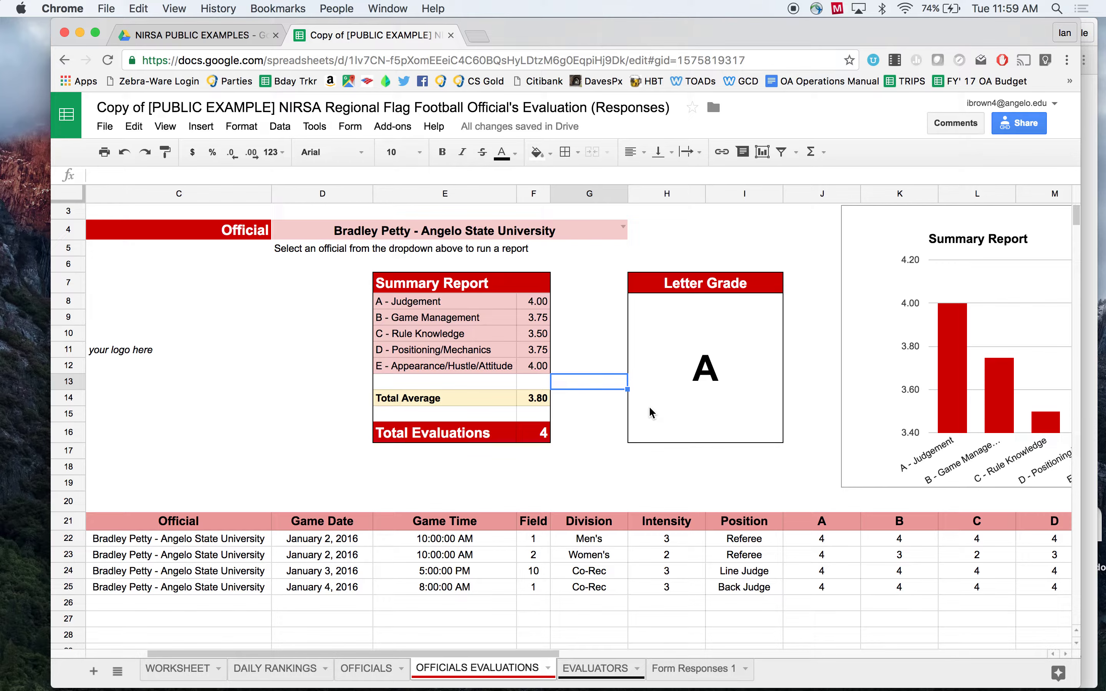
Examine the Summary Report bar chart and return to the start of the officials' summary report
scroll(649, 406, right, 5)
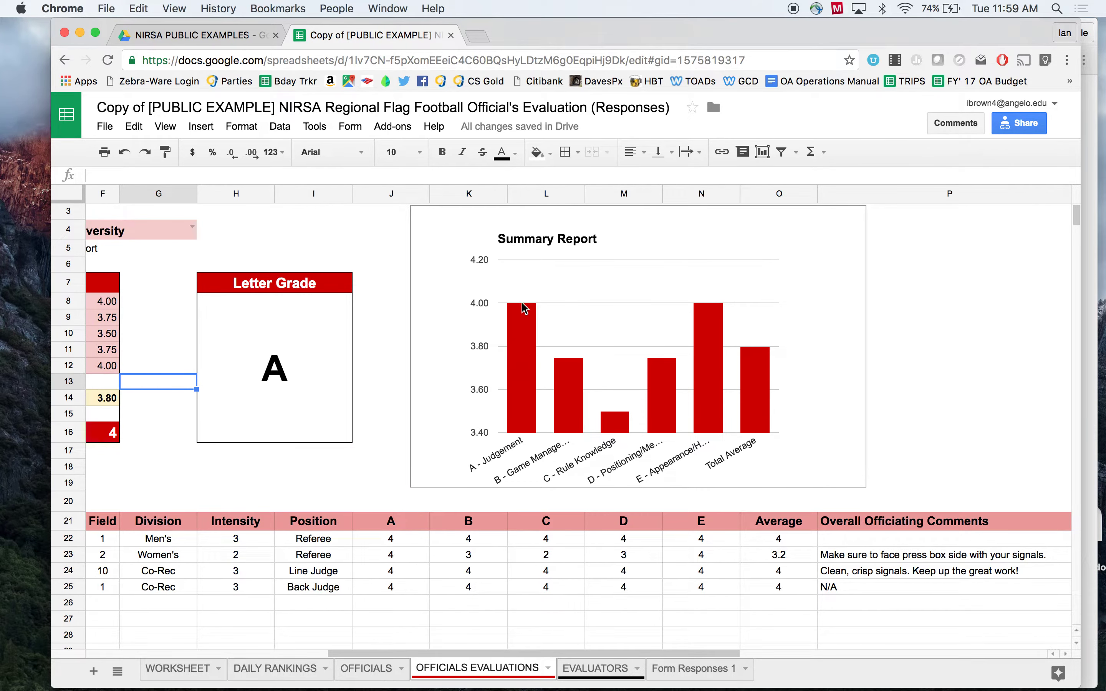
scroll(570, 416, left, 3)
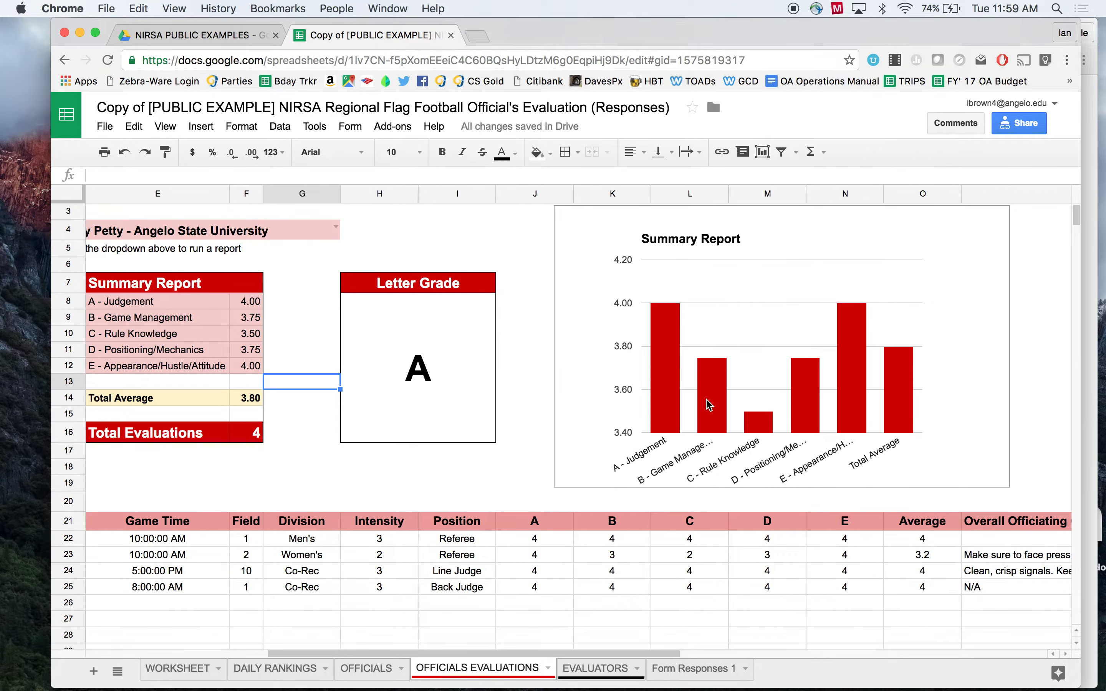
scroll(659, 447, left, 5)
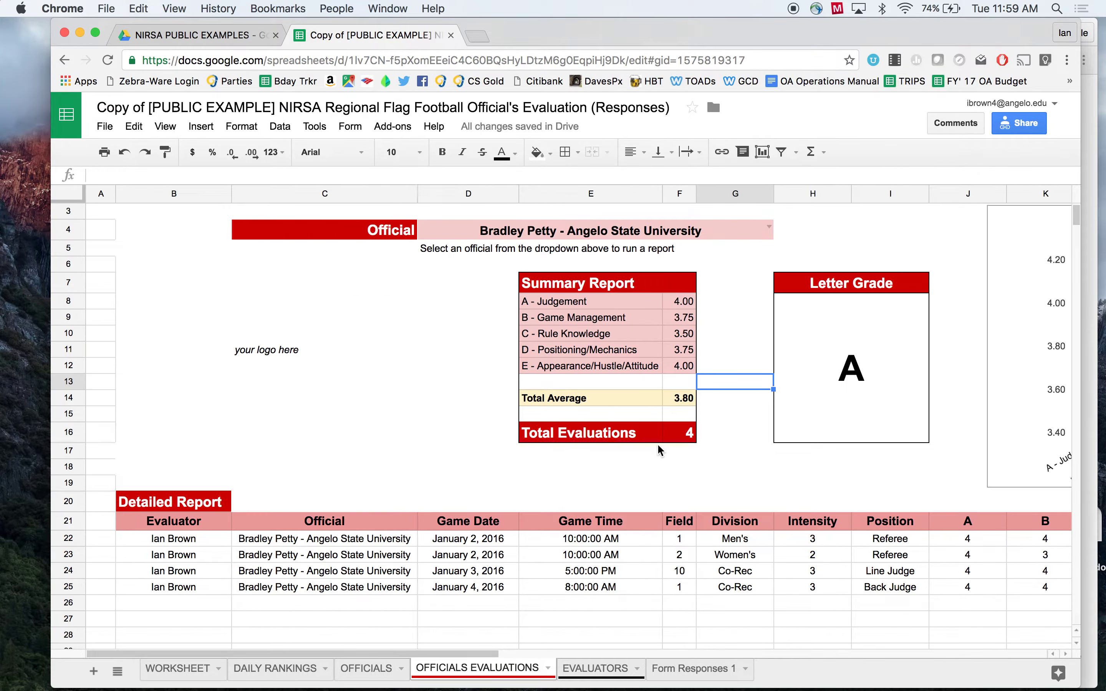
scroll(659, 447, up, 2)
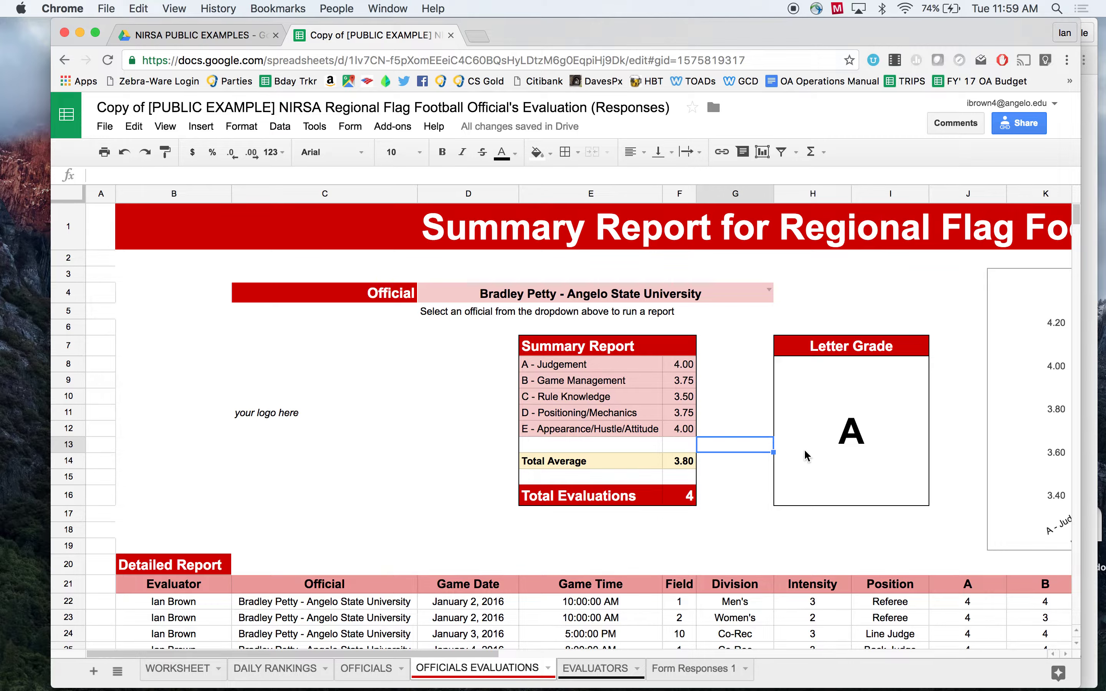
Inspect the Letter Grade IF formula and find the rating scale it references on the WORKSHEET sheet
click(851, 480)
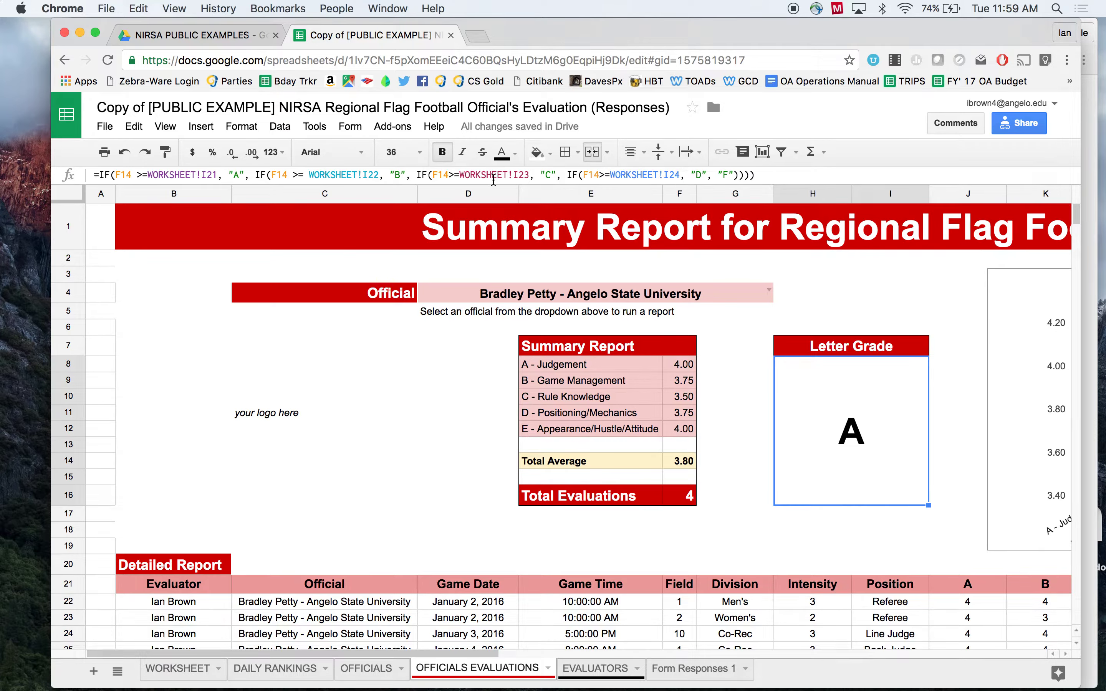
click(178, 671)
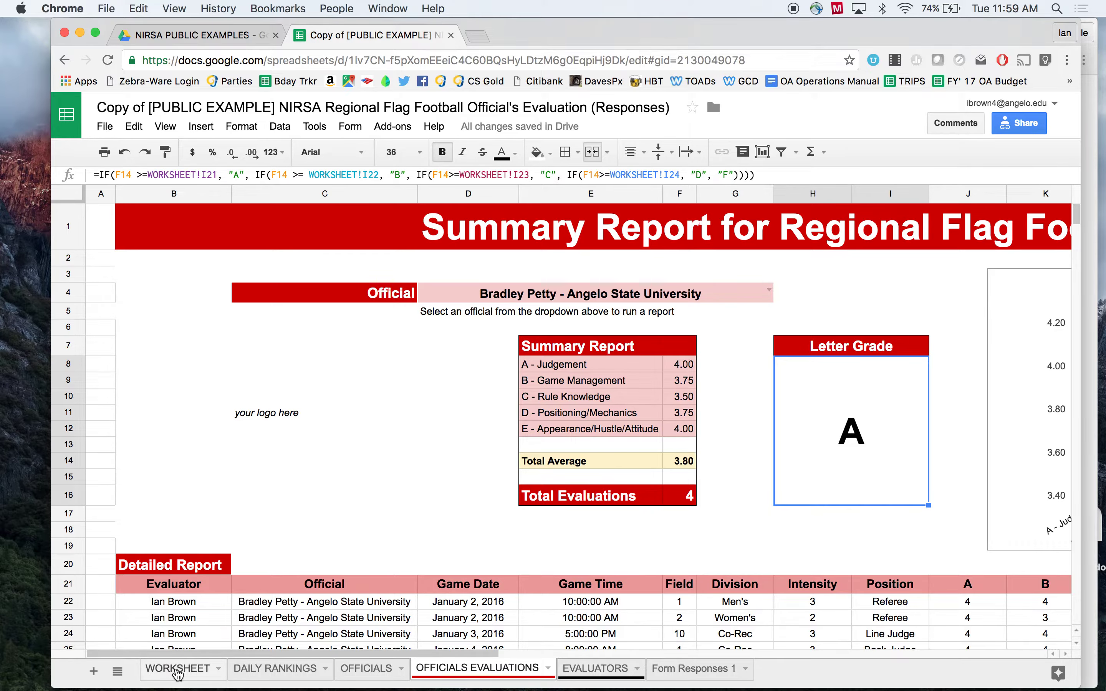
scroll(361, 455, down, 1)
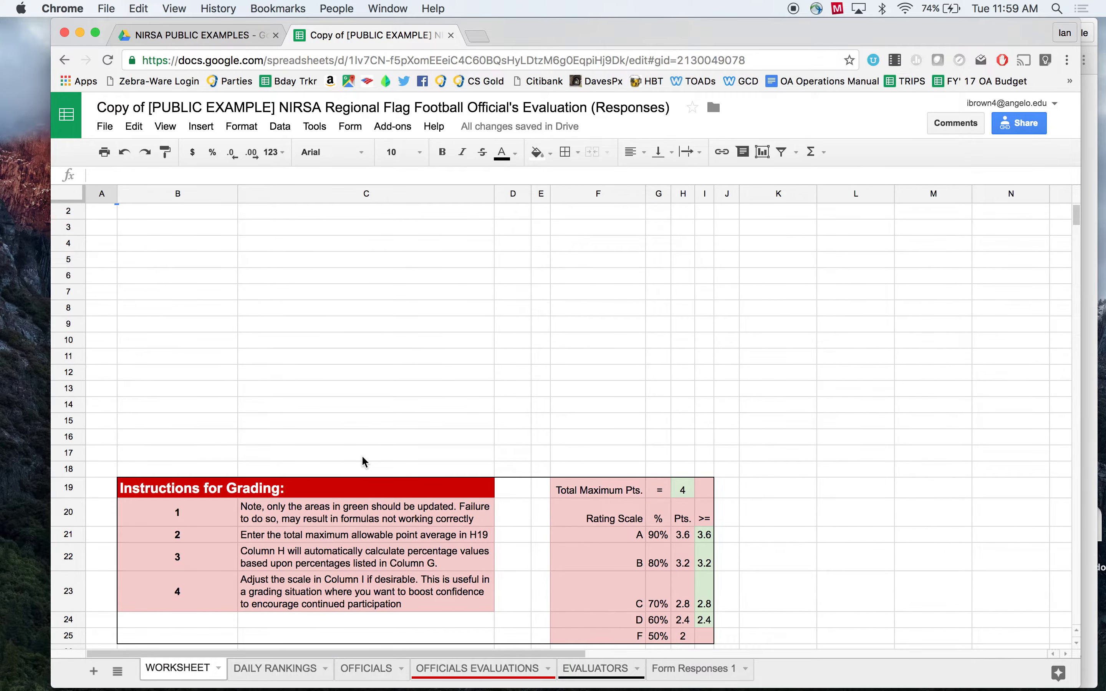
scroll(364, 457, down, 5)
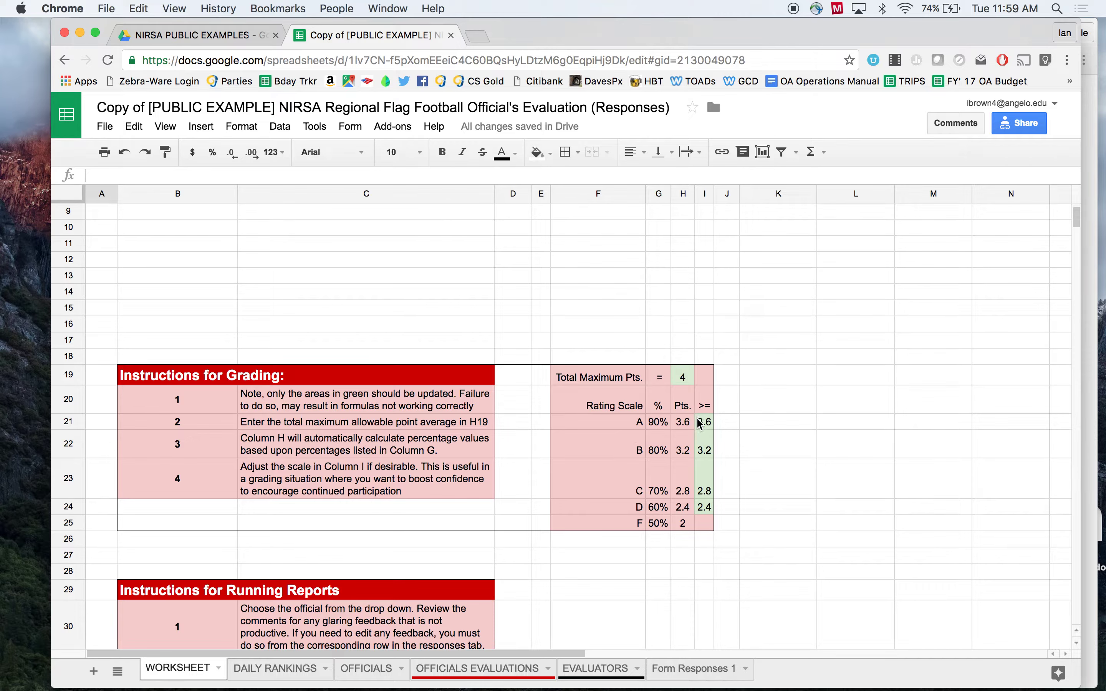
Try a total maximum of 5 points in H19, undo it, and select the A grade's threshold in I21
click(684, 384)
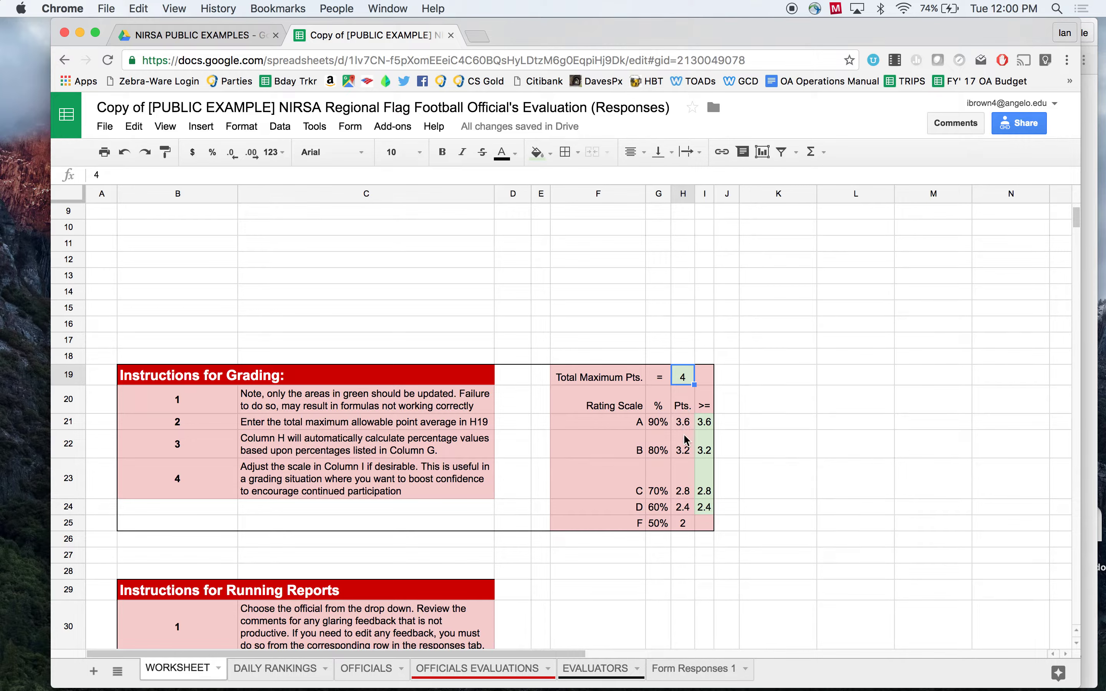
text(5)
key(Return)
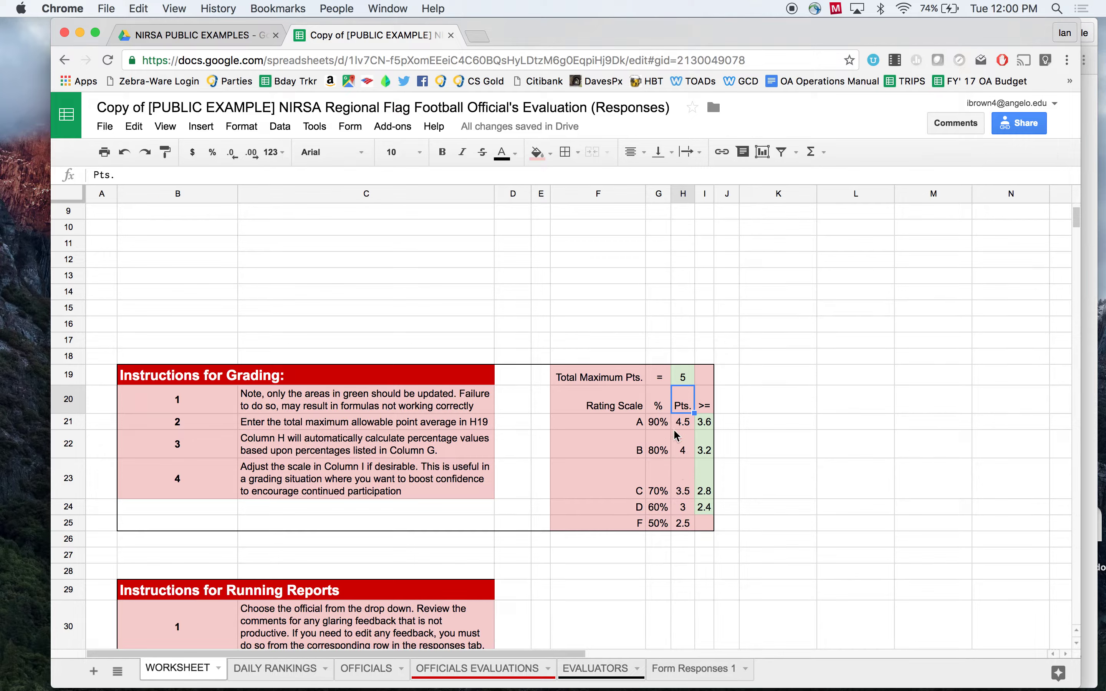
key(ctrl+z)
click(706, 423)
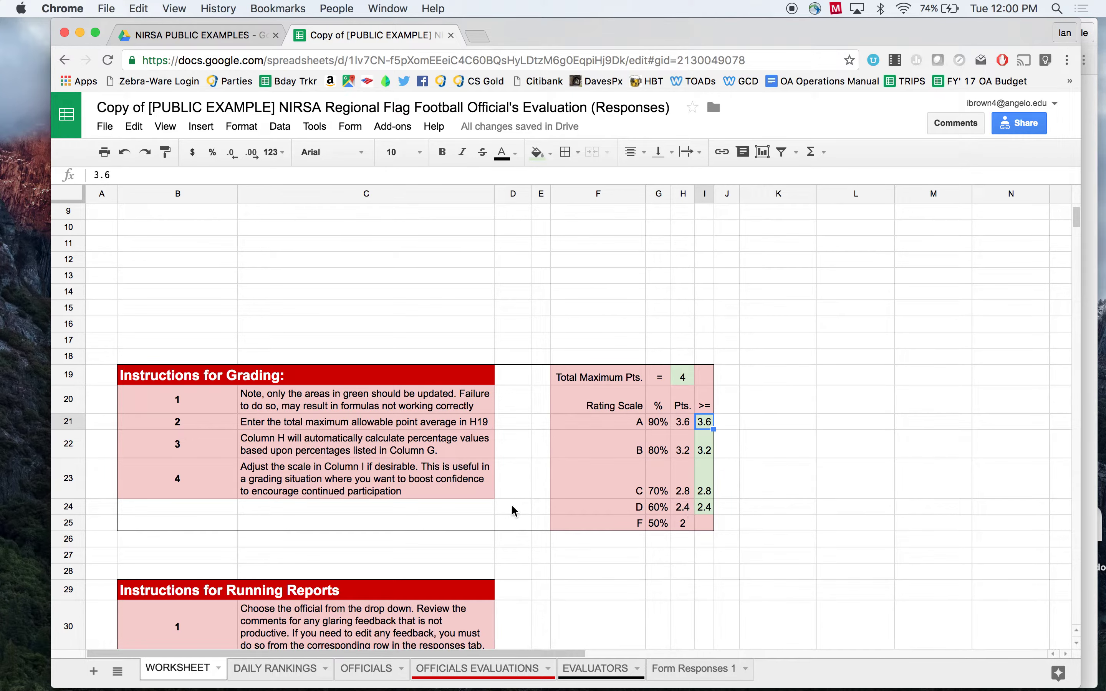
Return to the OFFICIALS EVALUATIONS sheet and review the summary report from the official selector across to the chart
click(485, 675)
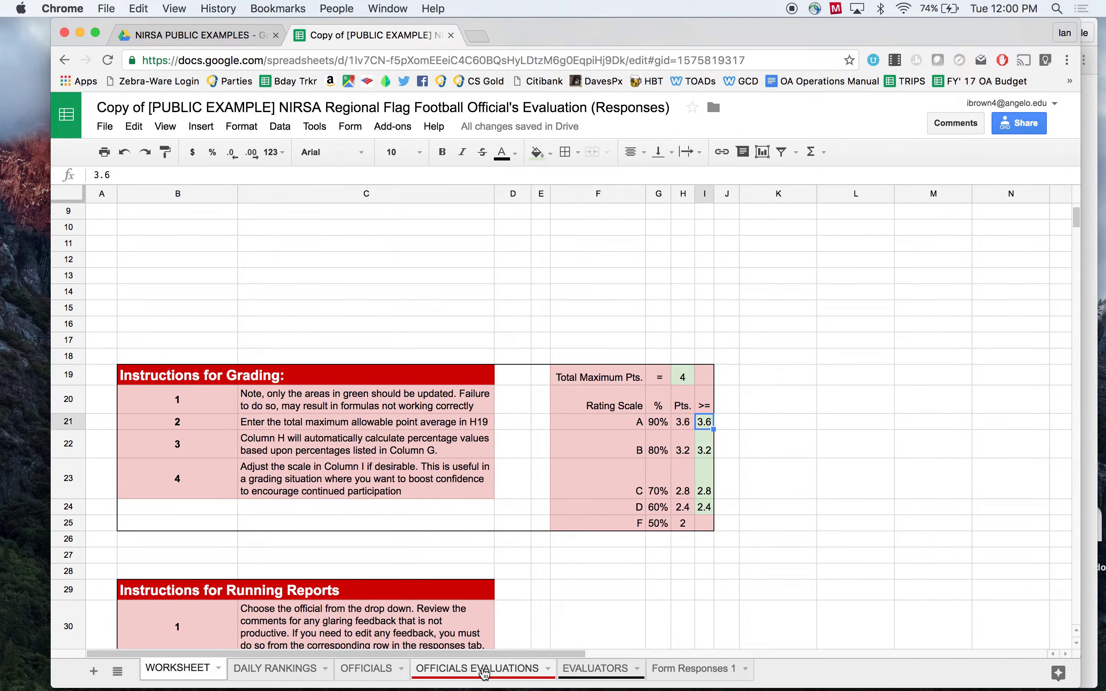
click(438, 446)
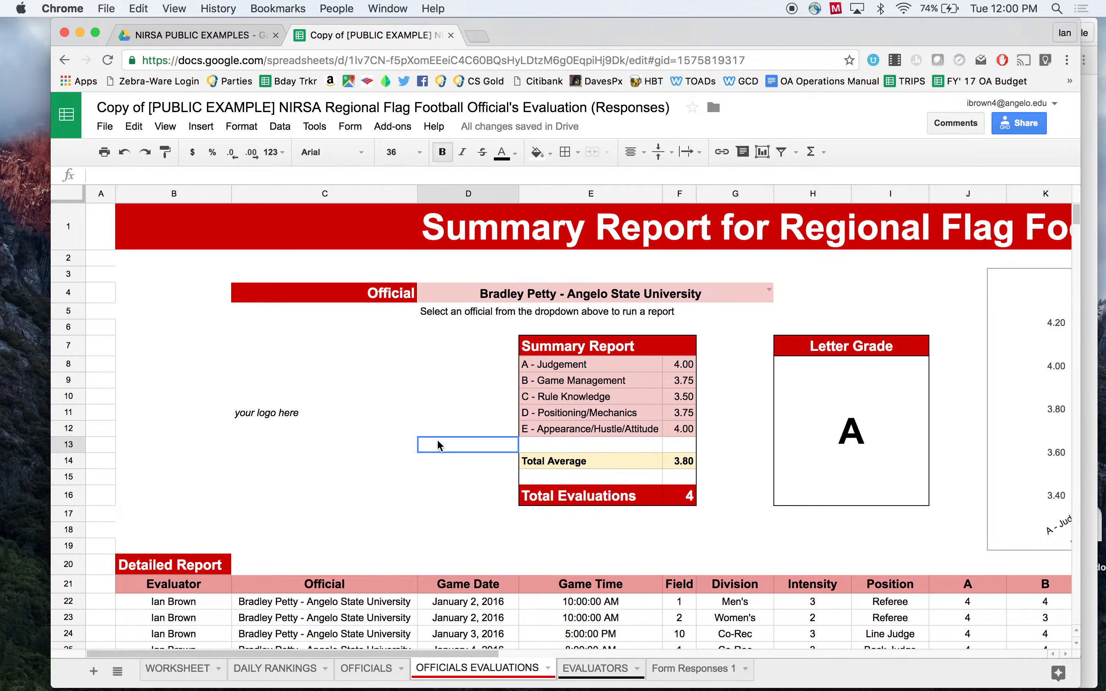
scroll(437, 444, right, 5)
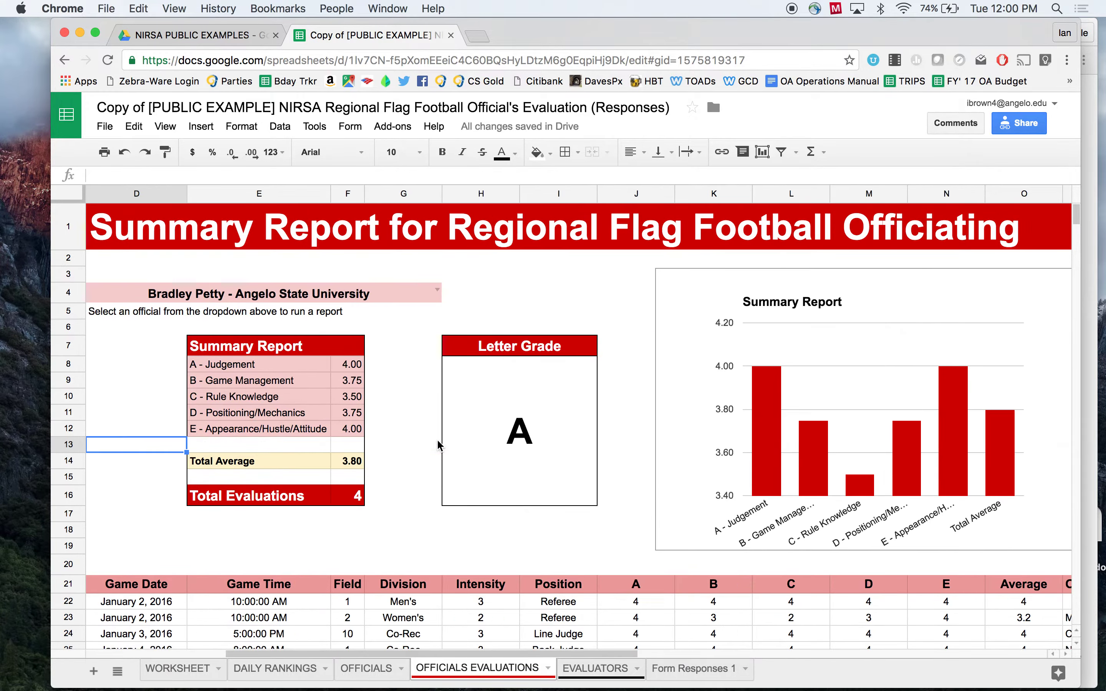
scroll(437, 445, left, 5)
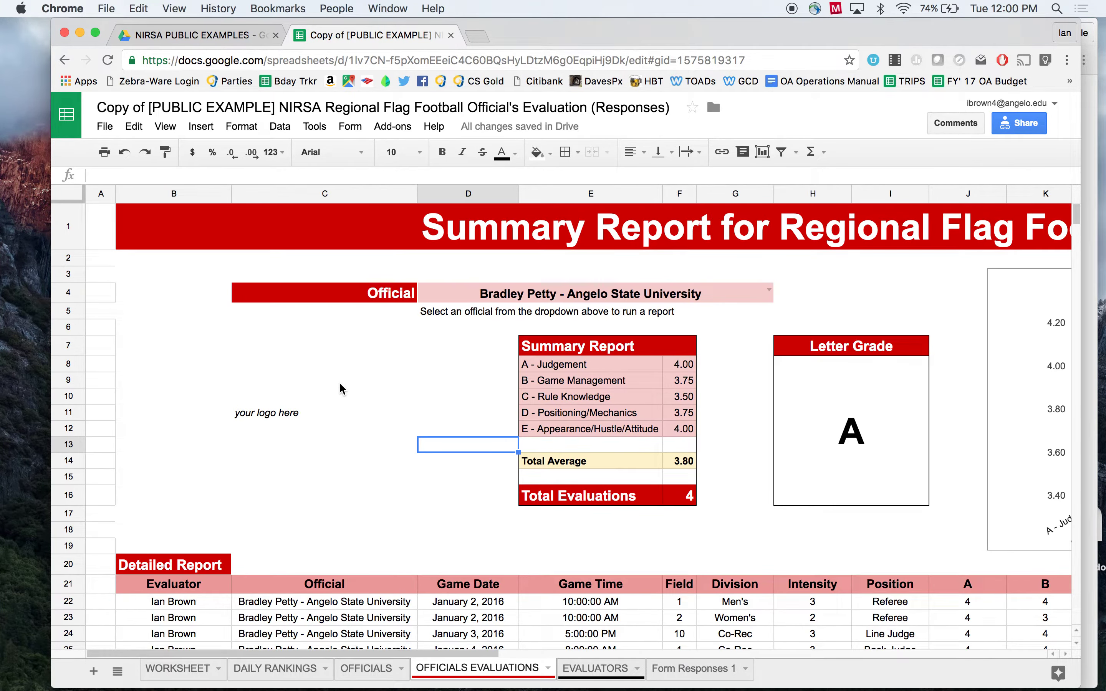
scroll(362, 382, right, 5)
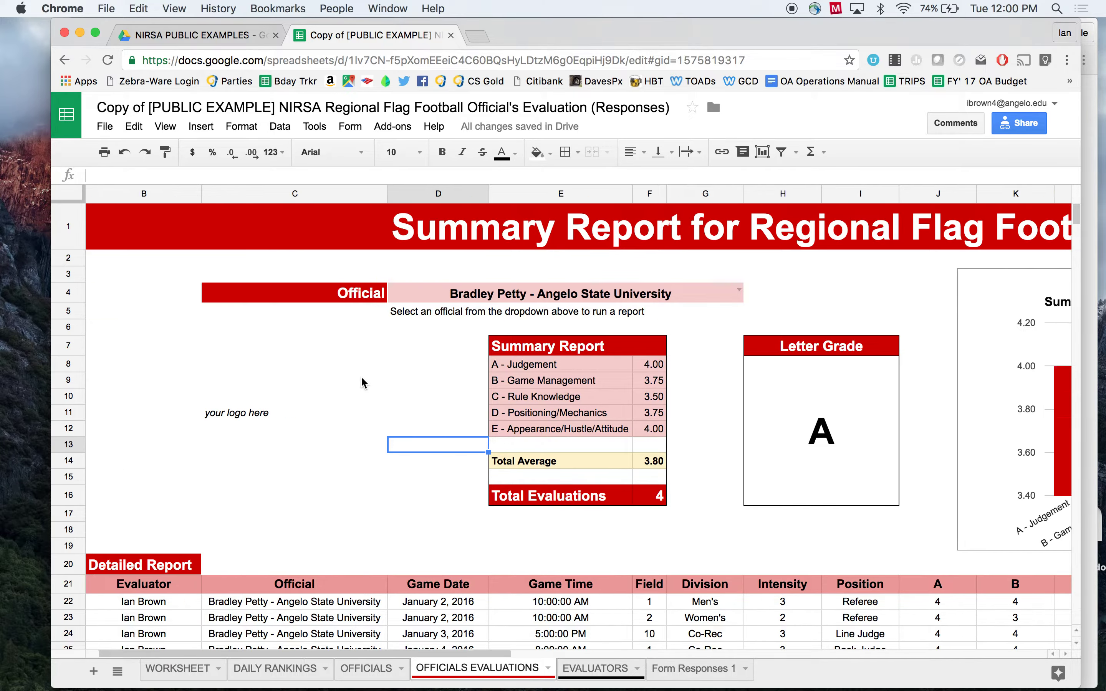
scroll(361, 379, left, 5)
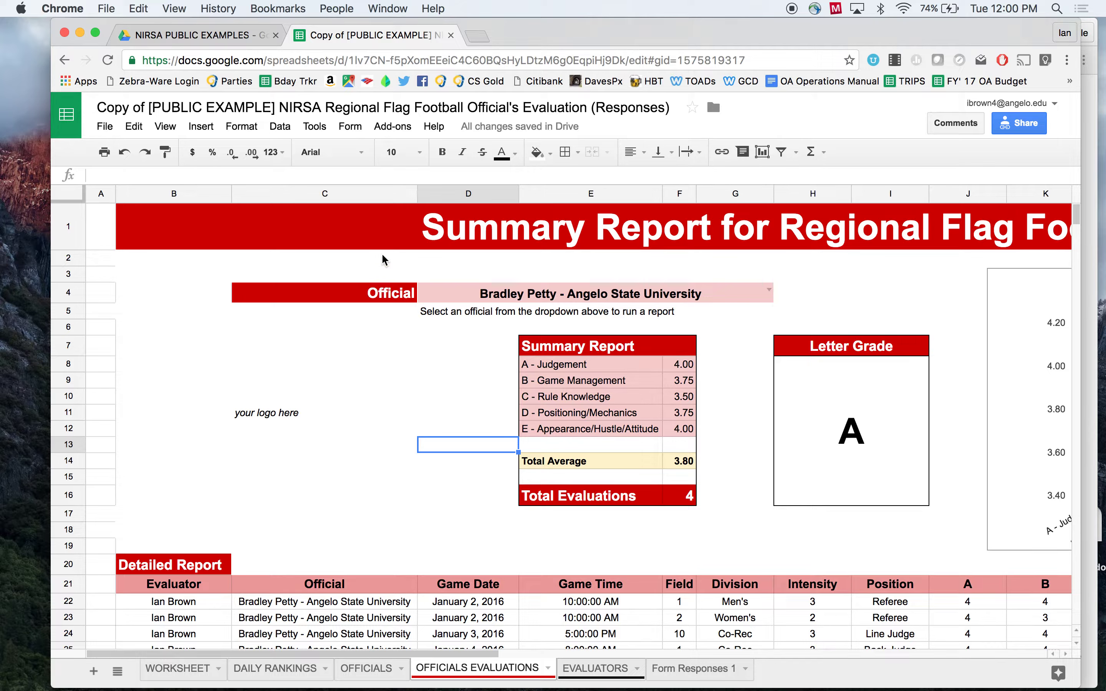
Select the report from its title through row 25, show the PDF download option, and leave without downloading
drag(375, 225, 464, 466)
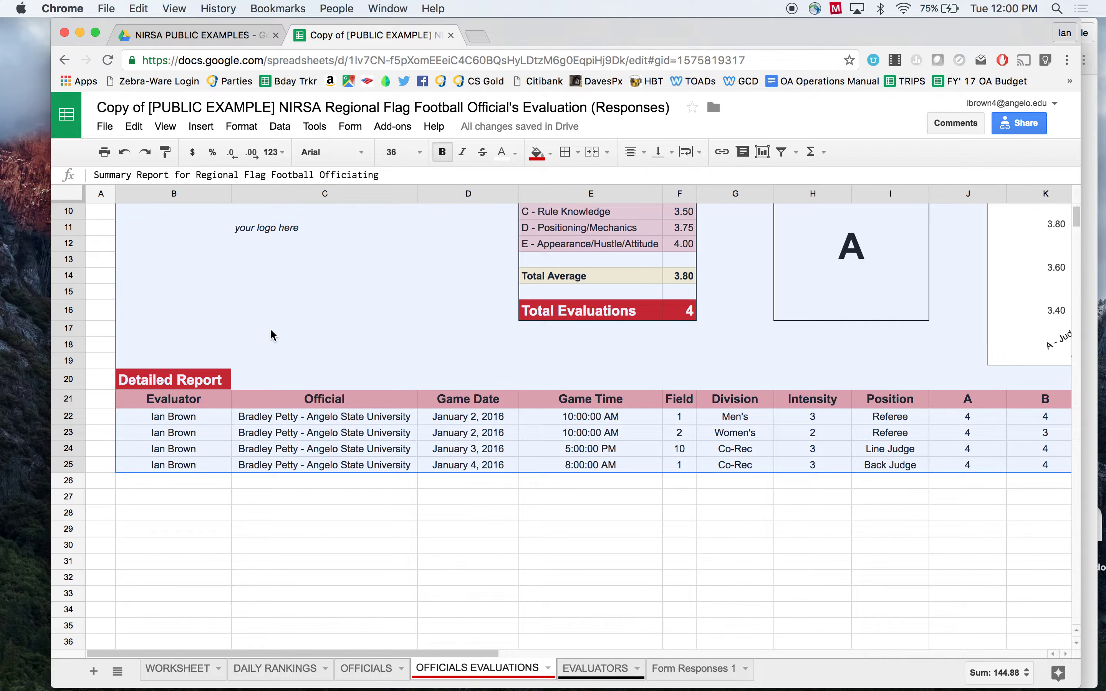
scroll(274, 336, up, 3)
click(105, 126)
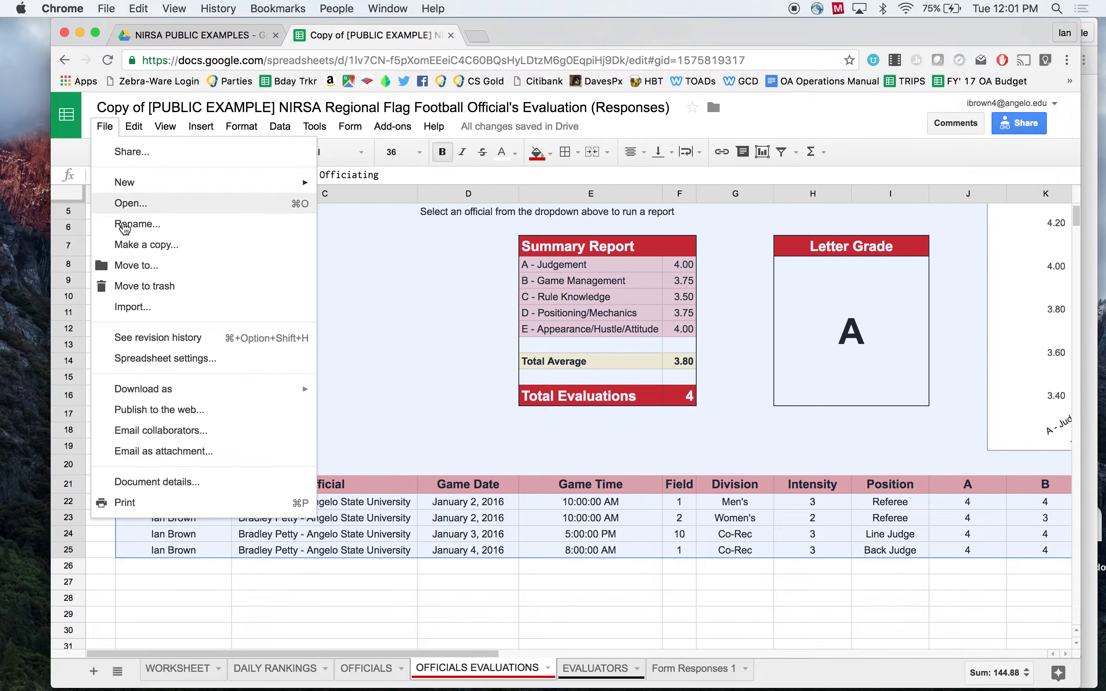
mouse_move(176, 387)
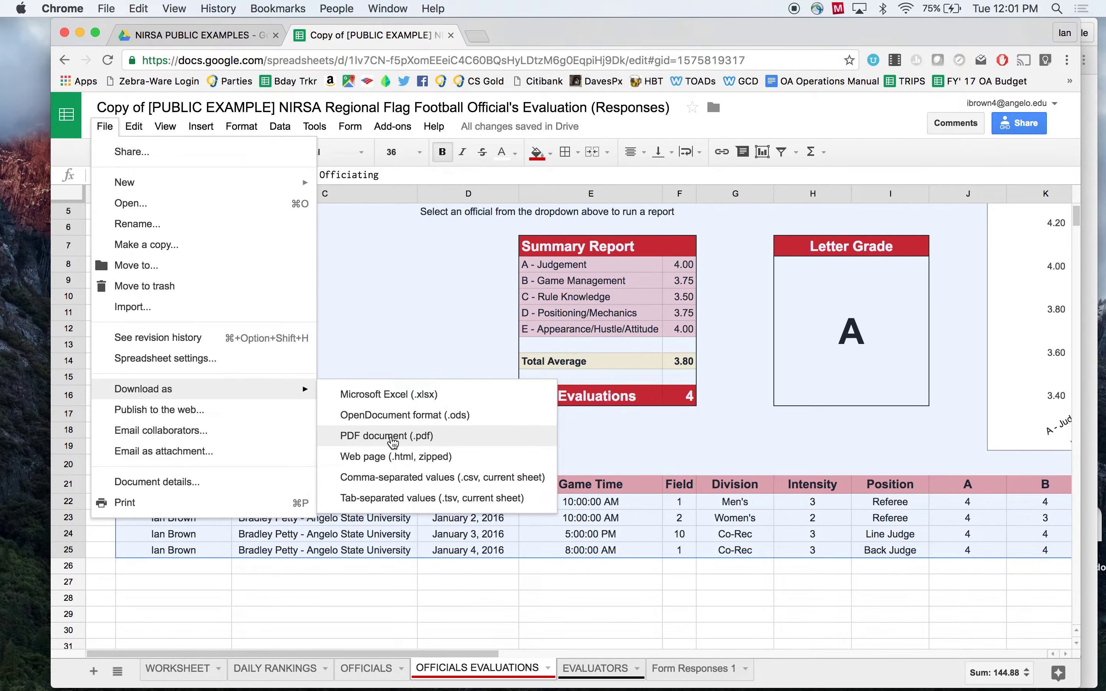
click(378, 601)
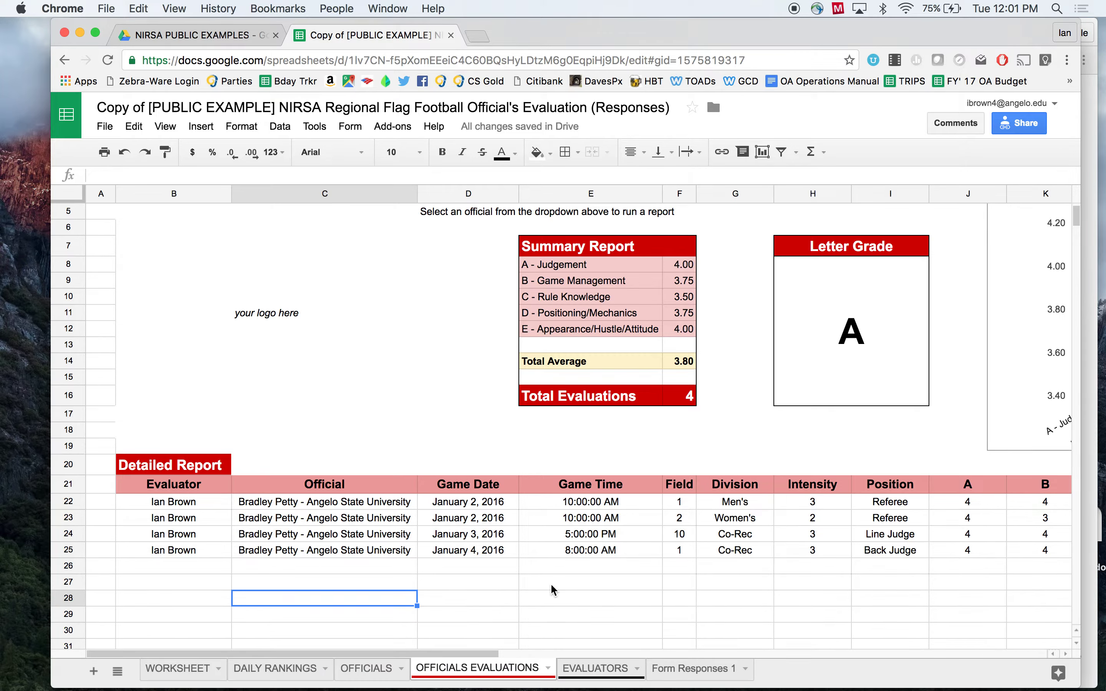
Review the DAILY RANKINGS sheet, from the game date selector to the officials' averages and rankings
click(276, 668)
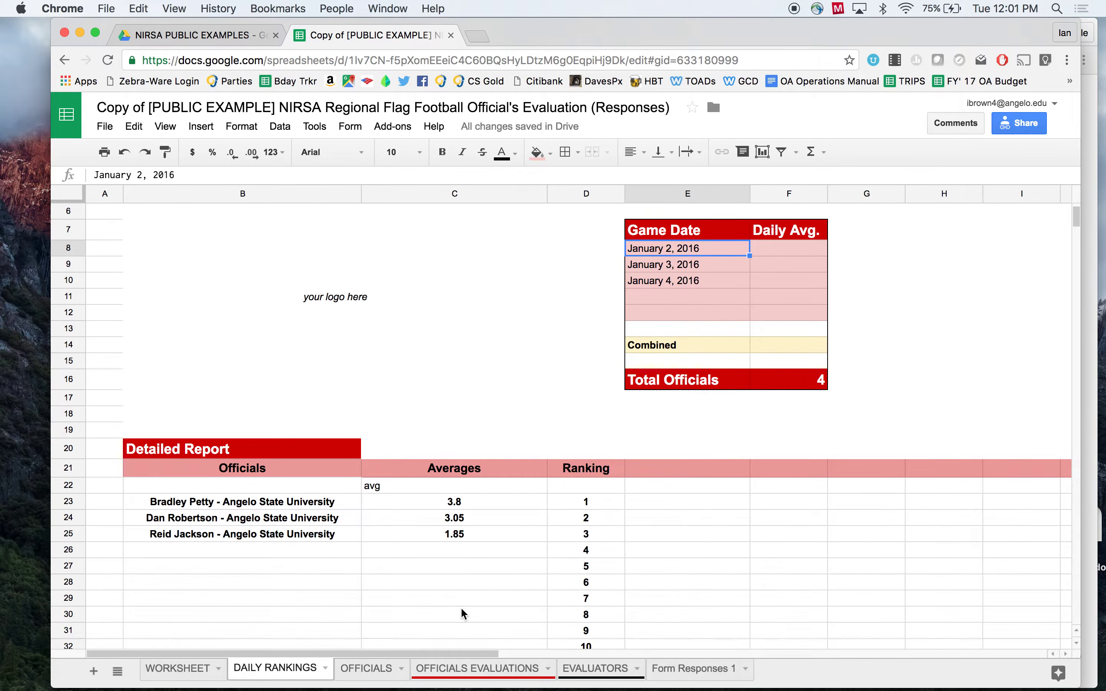
scroll(453, 580, up, 5)
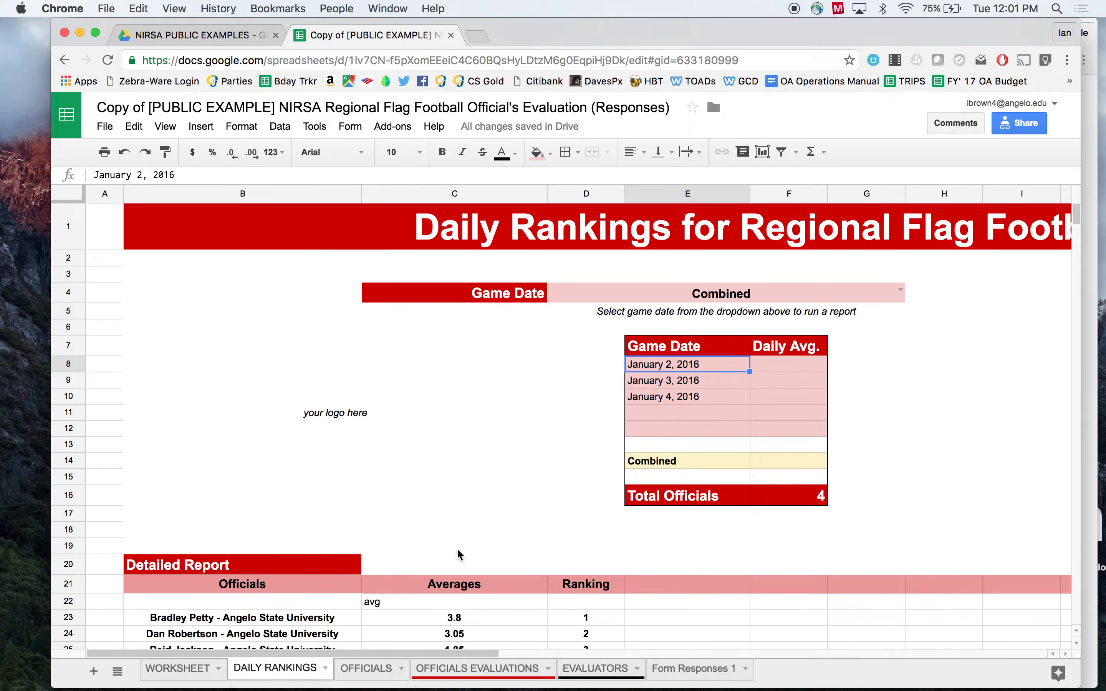
scroll(452, 536, down, 4)
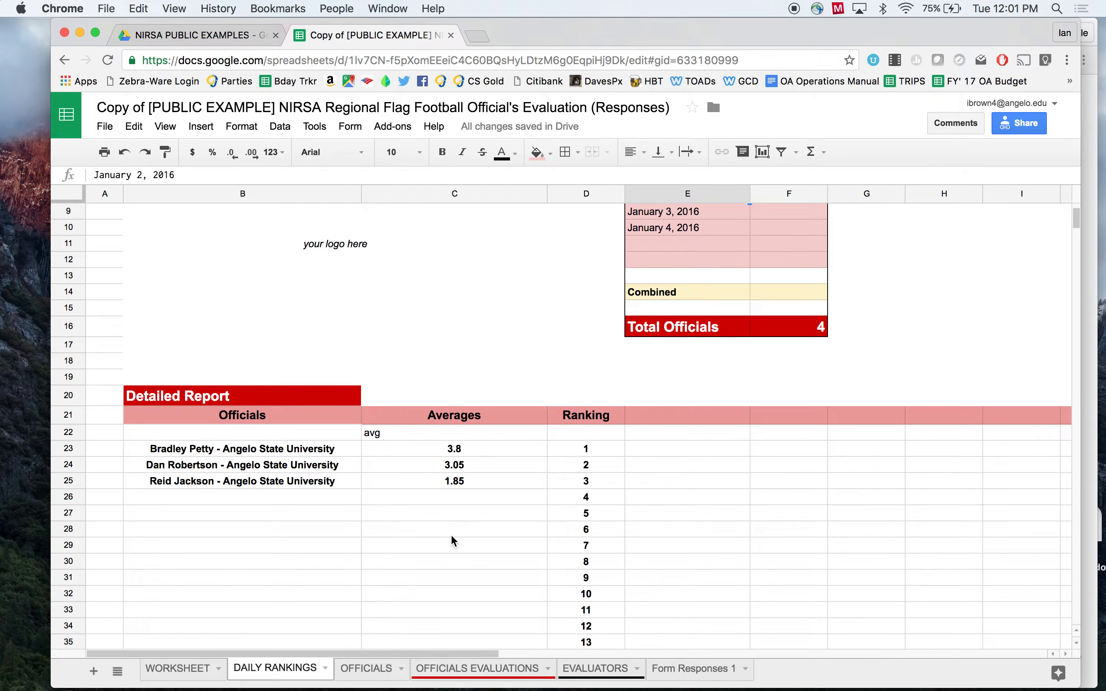
scroll(450, 534, up, 5)
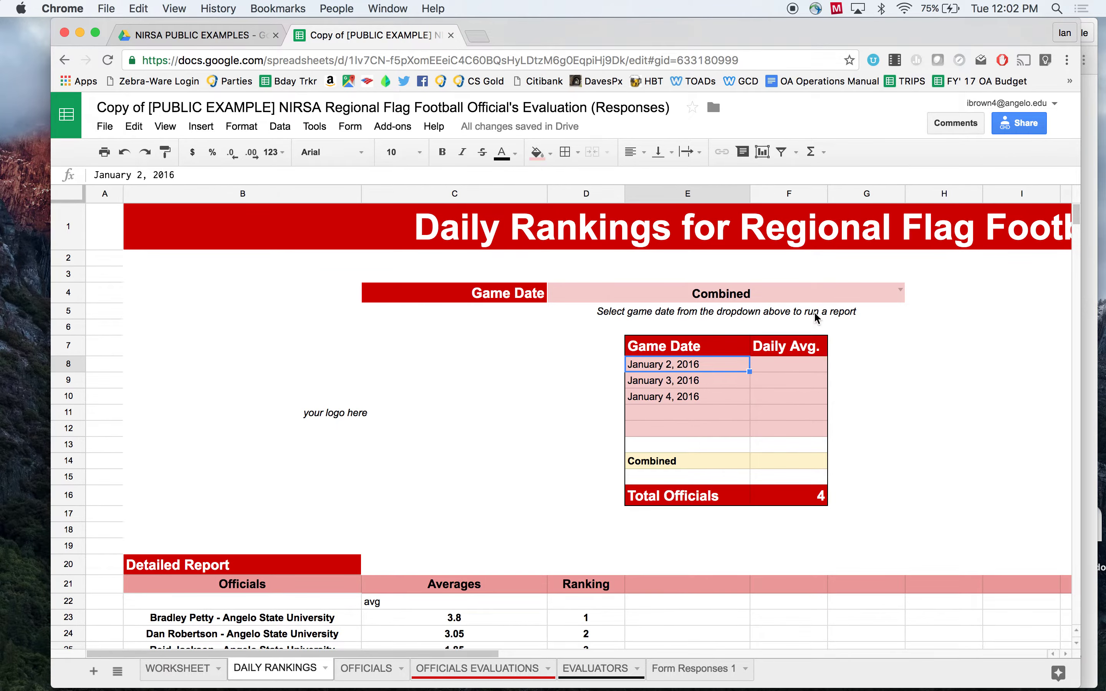
Run the Daily Rankings report for the January 2, 2016 game date and review the officials' averages
click(878, 297)
click(900, 290)
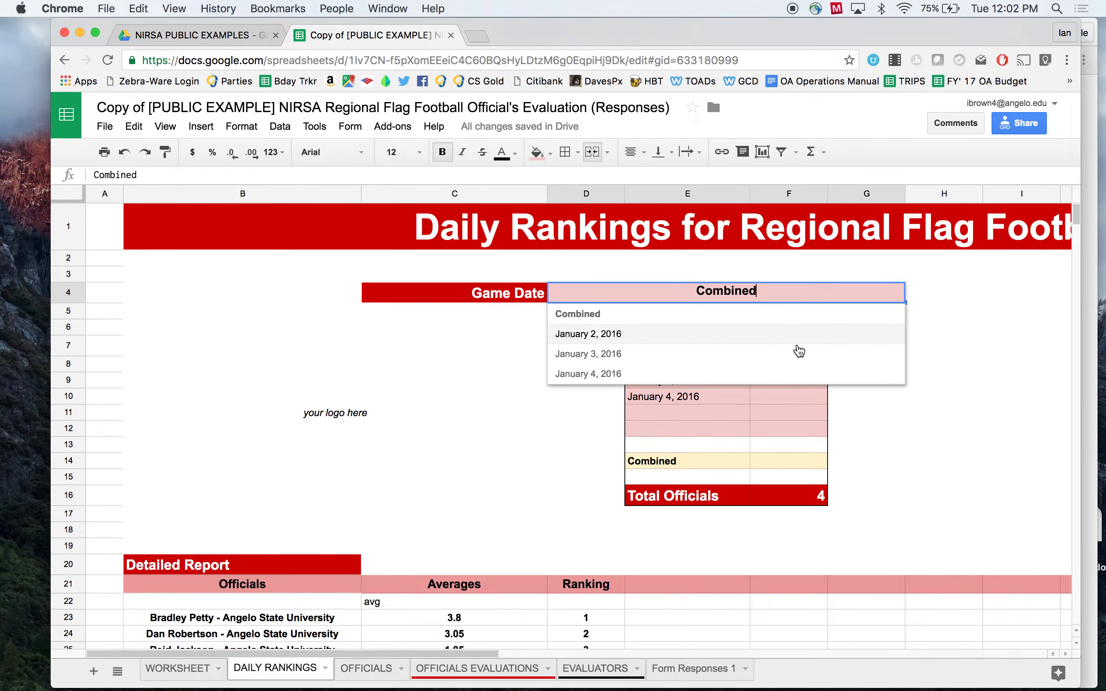
click(786, 333)
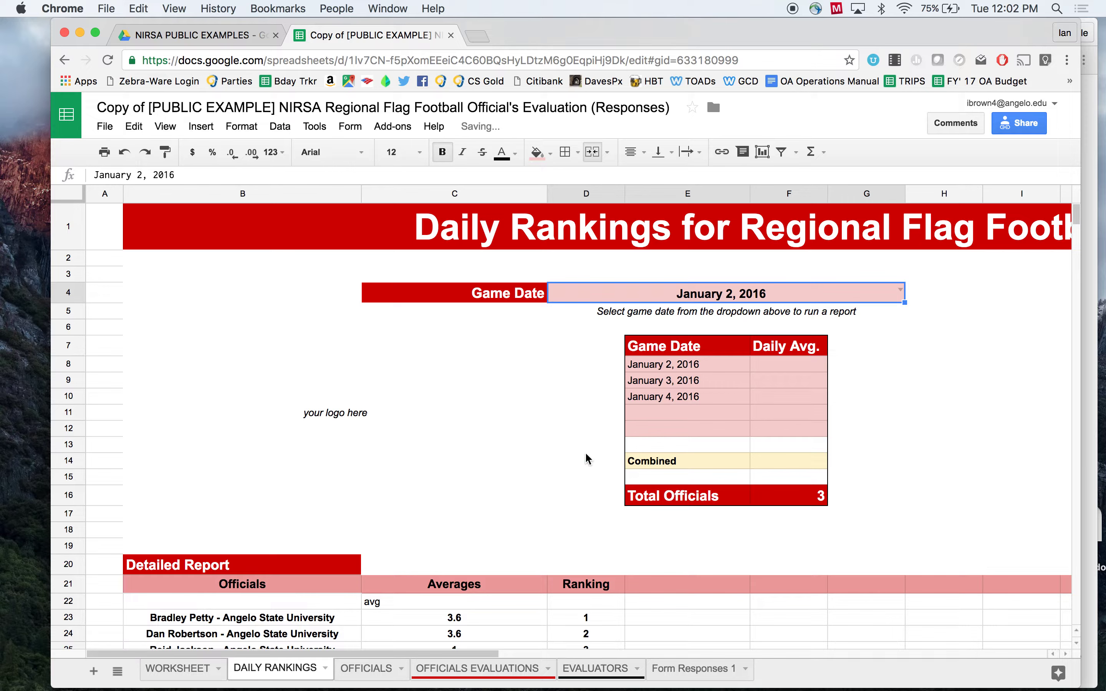
scroll(770, 366, down, 3)
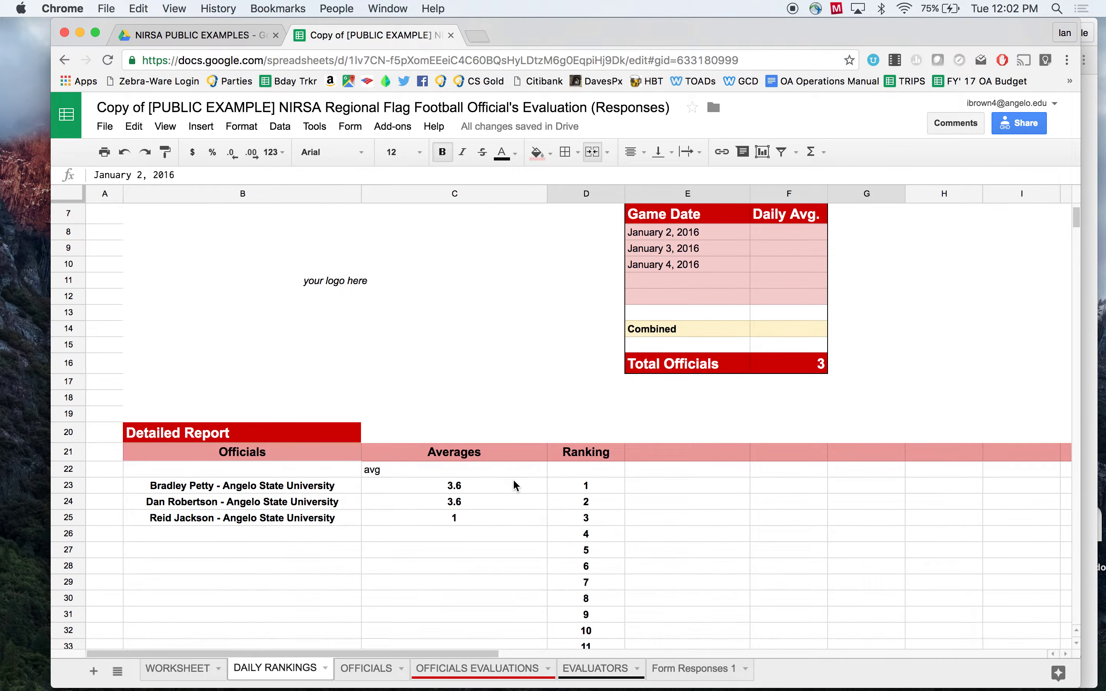
scroll(460, 486, up, 2)
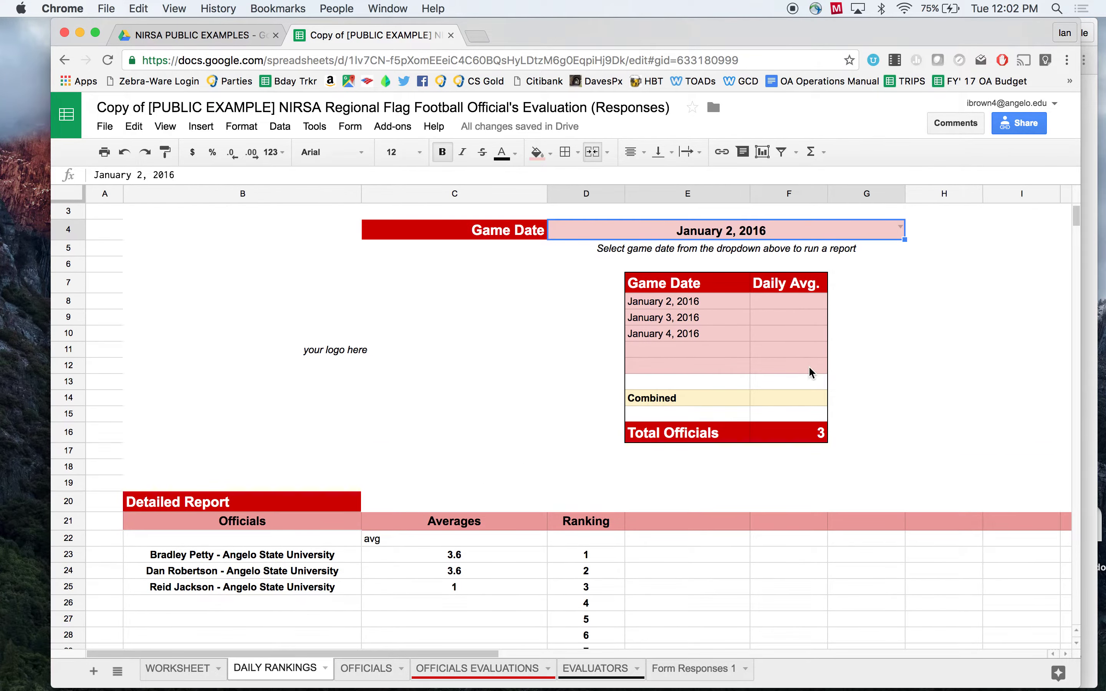
Run the Daily Rankings report for January 3 and January 4, 2016, reviewing the officials' averages and the ranking list
click(899, 228)
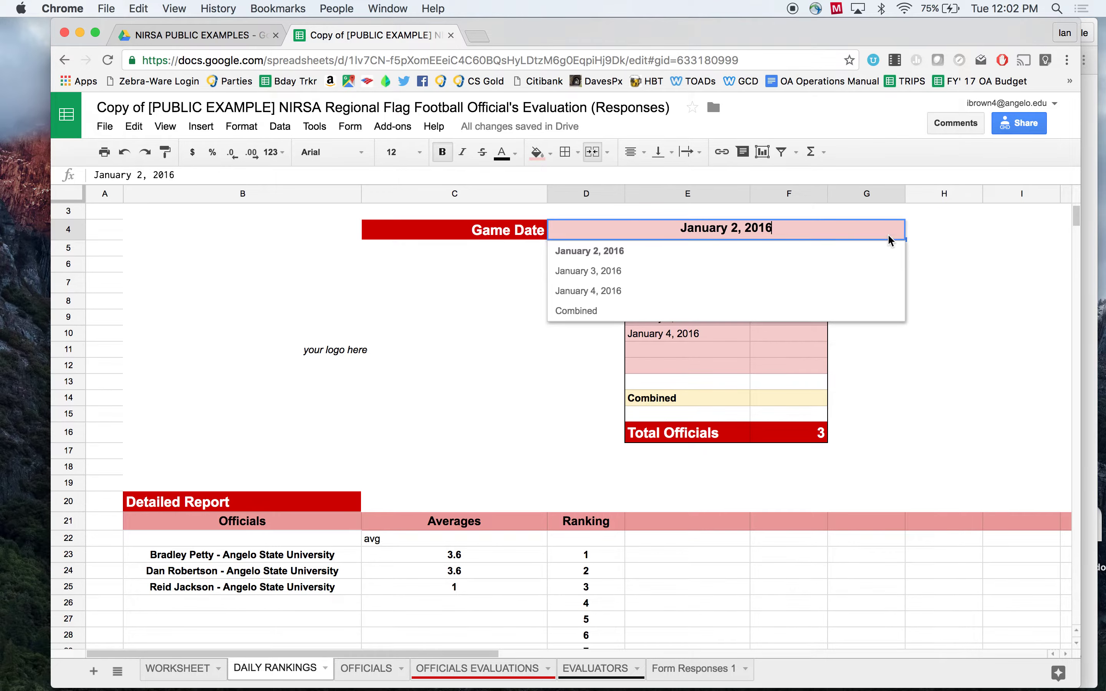
click(866, 274)
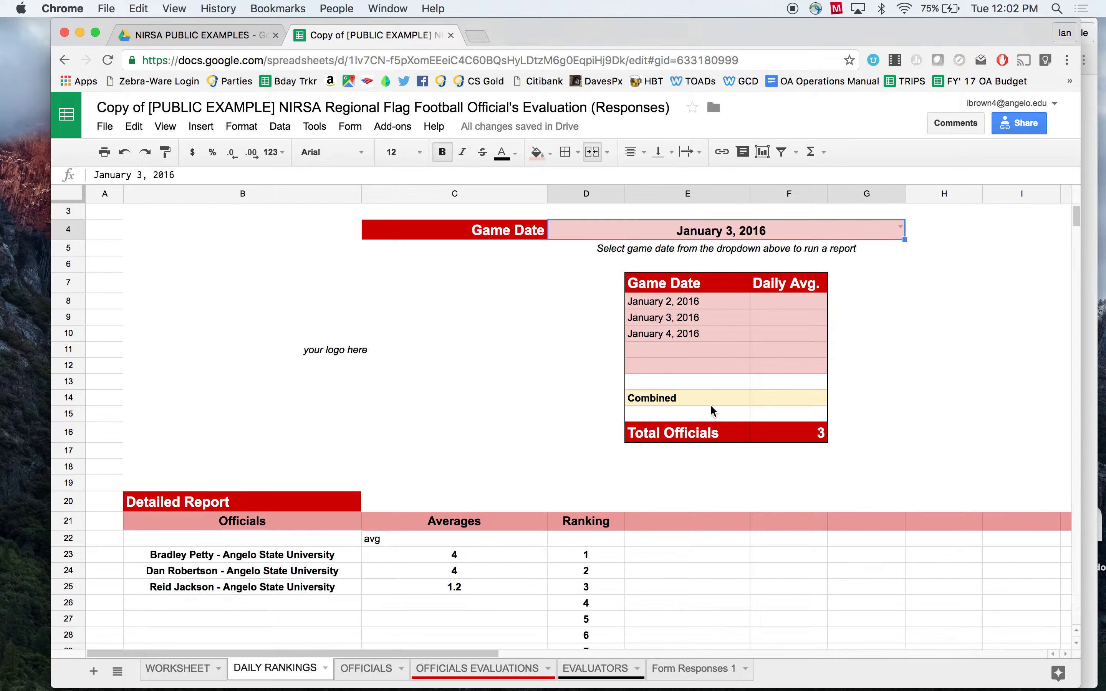
click(902, 229)
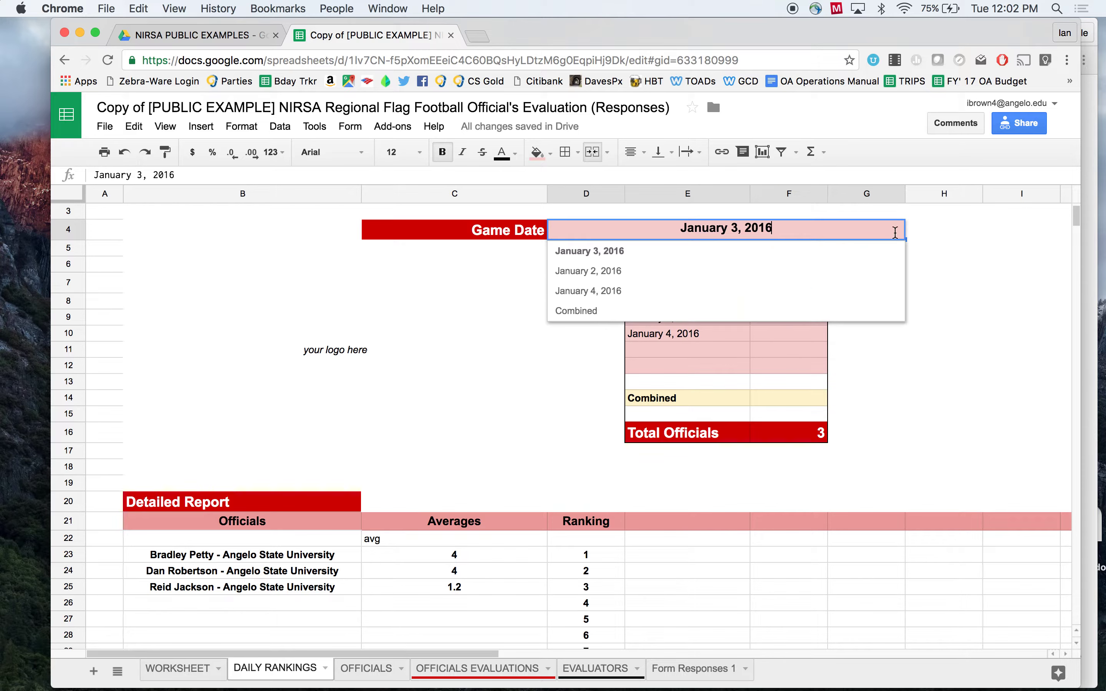
click(832, 299)
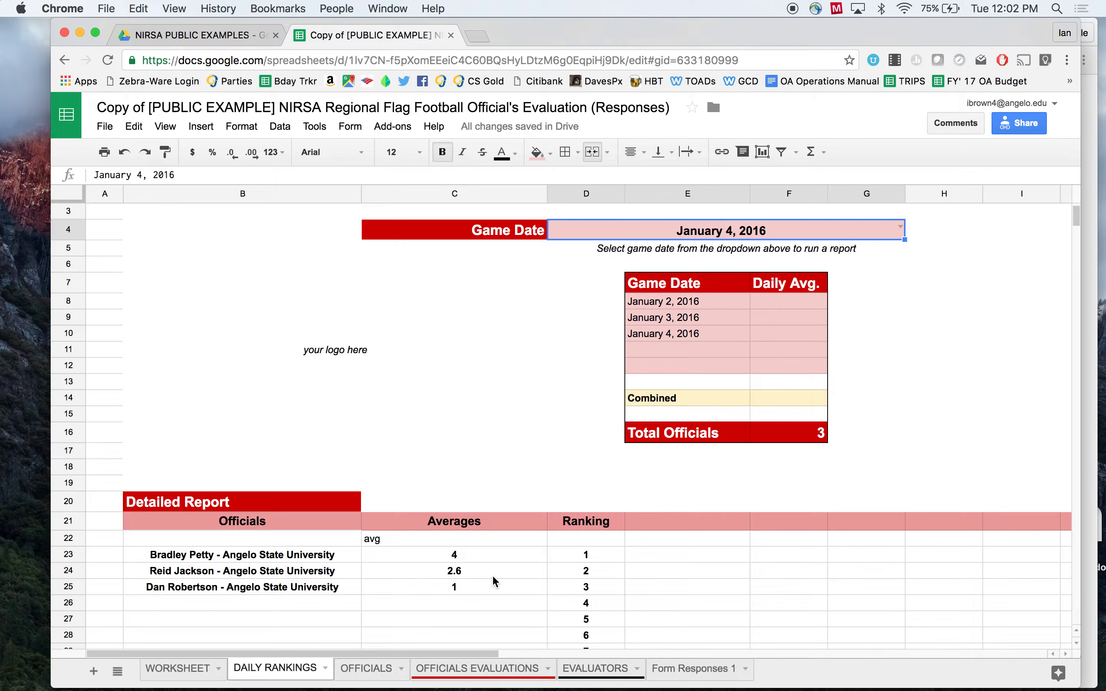
scroll(493, 577, down, 5)
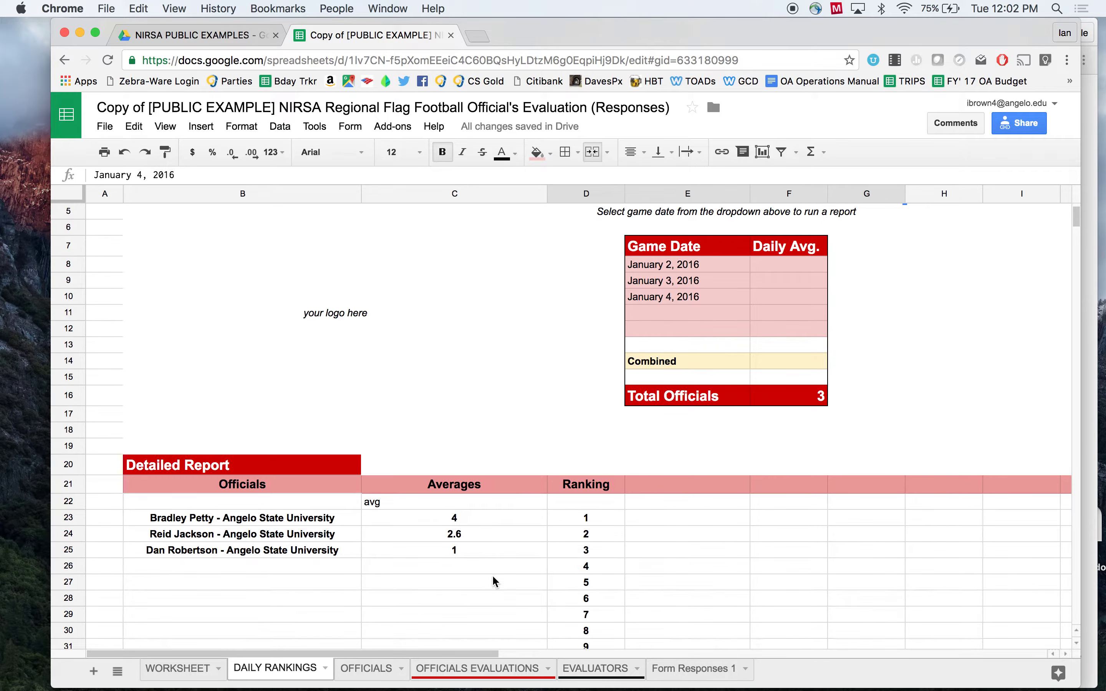
scroll(494, 581, down, 2)
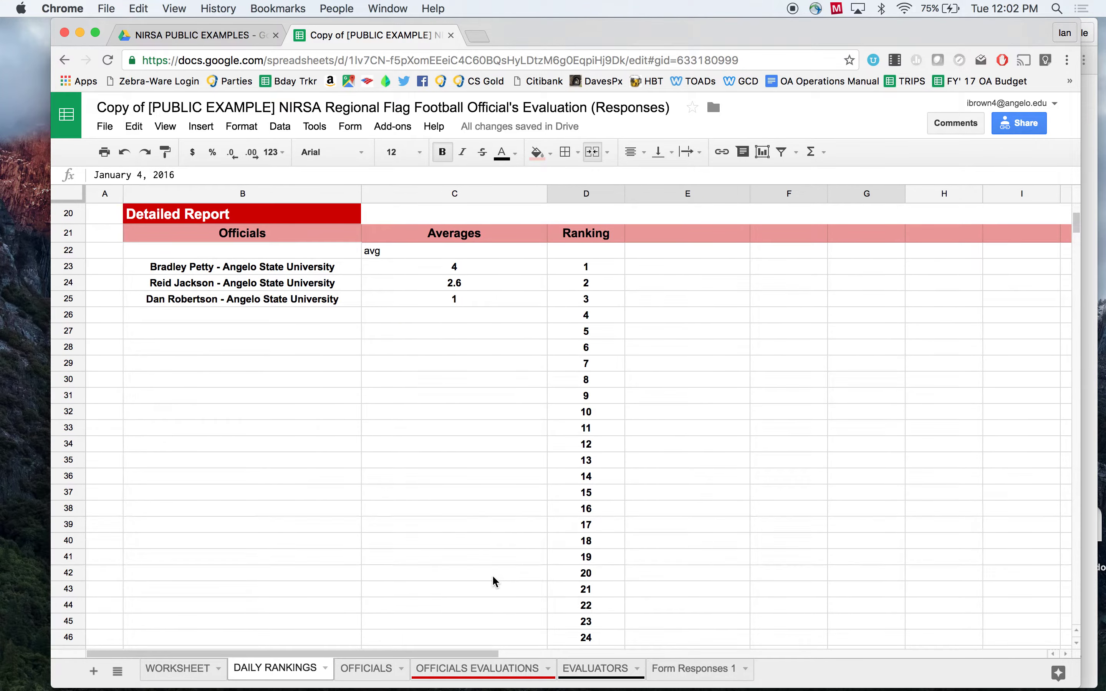
scroll(493, 581, down, 8)
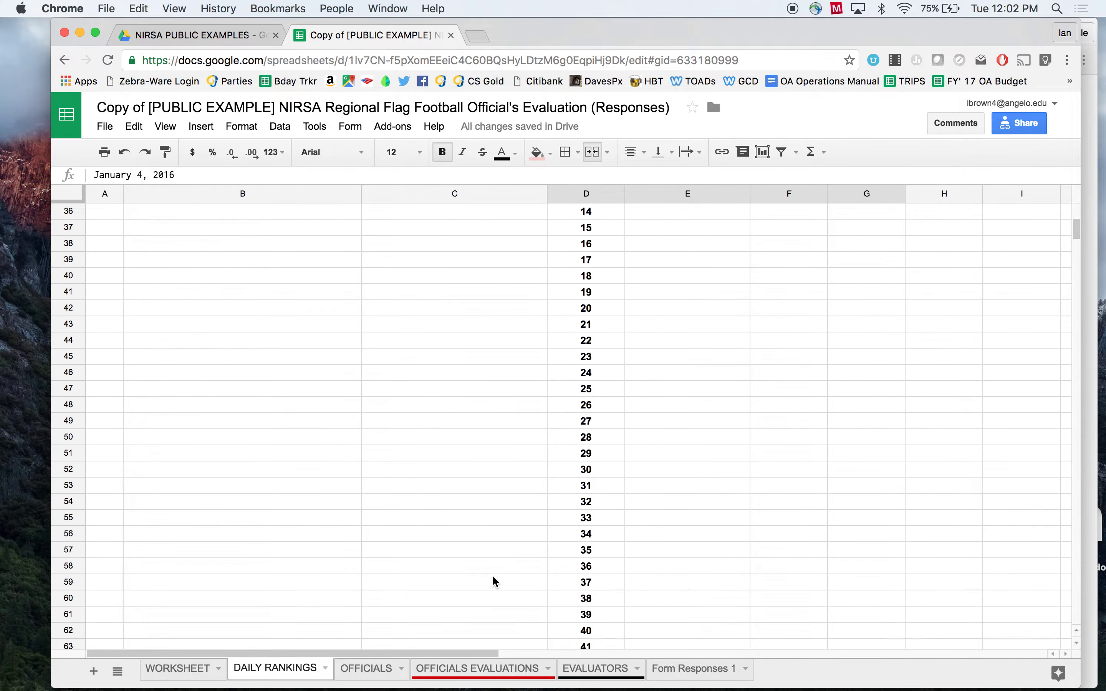
scroll(494, 582, up, 7)
scroll(494, 581, up, 10)
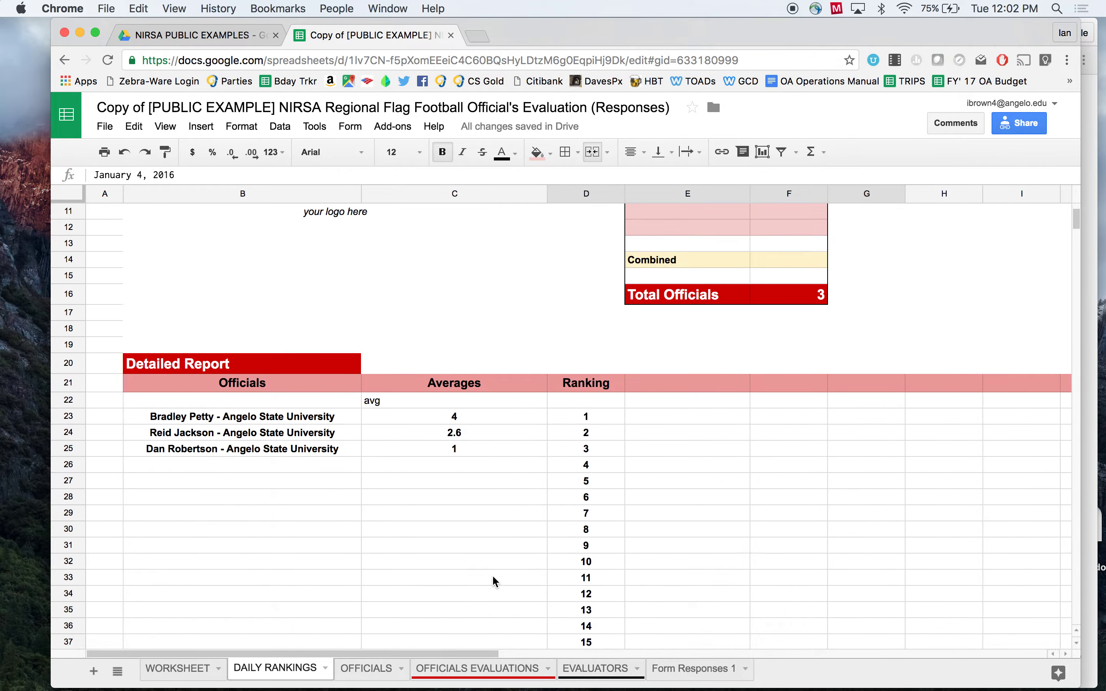
scroll(494, 577, down, 2)
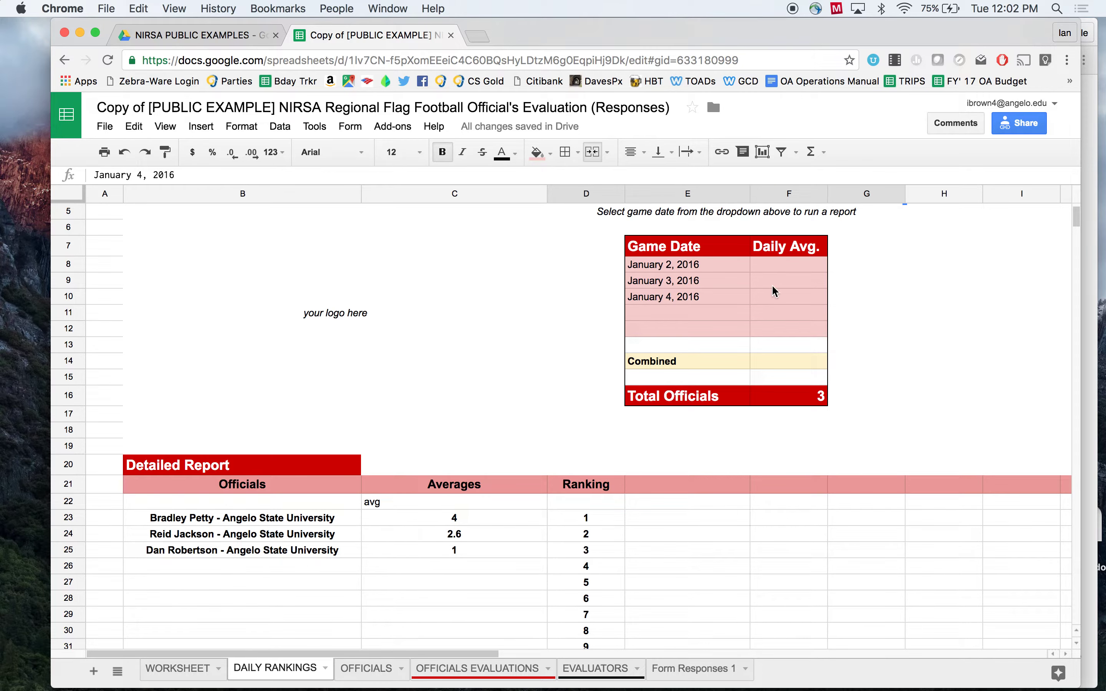
Set the Daily Rankings game date to January 2, 2016 and review the officials' averages
scroll(786, 297, up, 2)
click(903, 295)
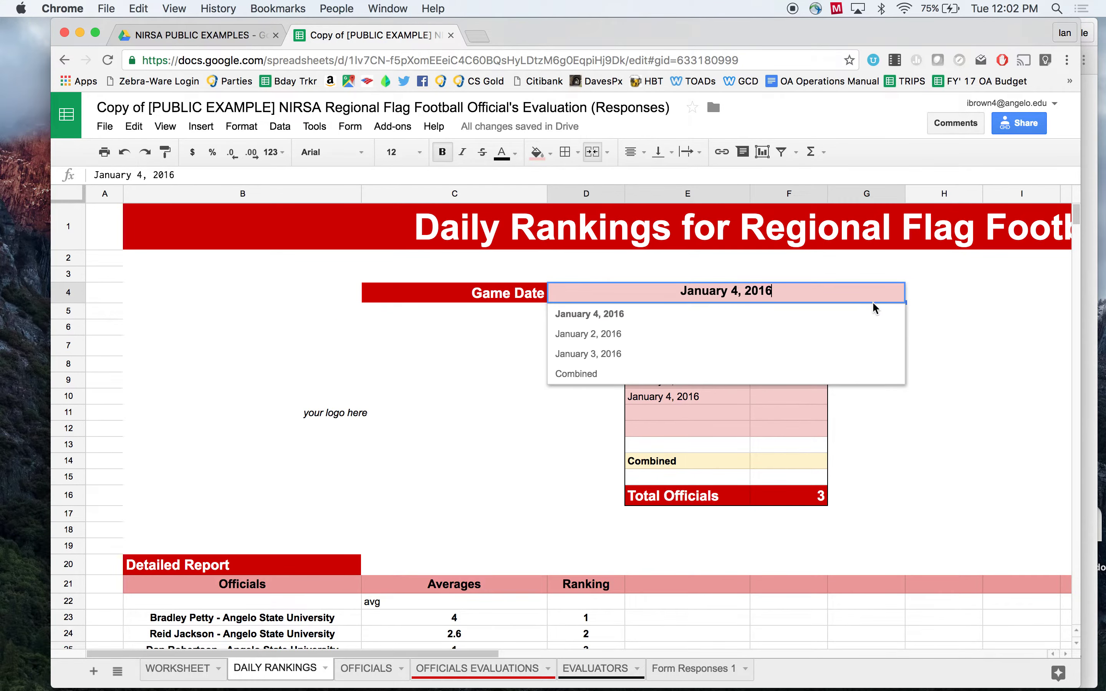
click(829, 334)
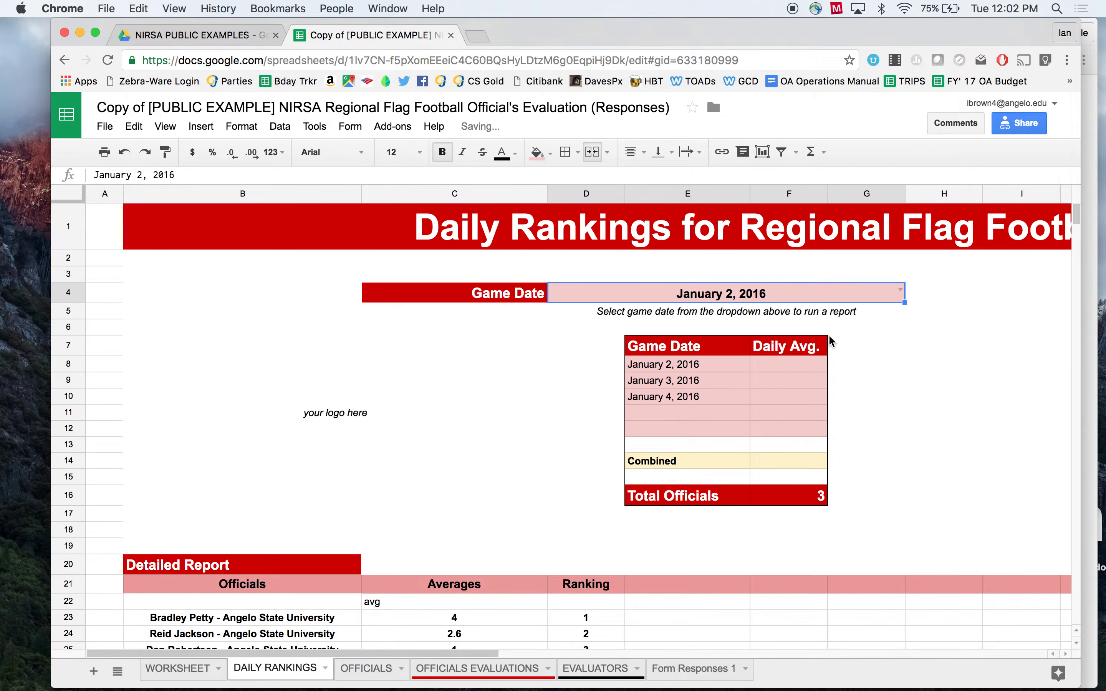
scroll(710, 483, down, 5)
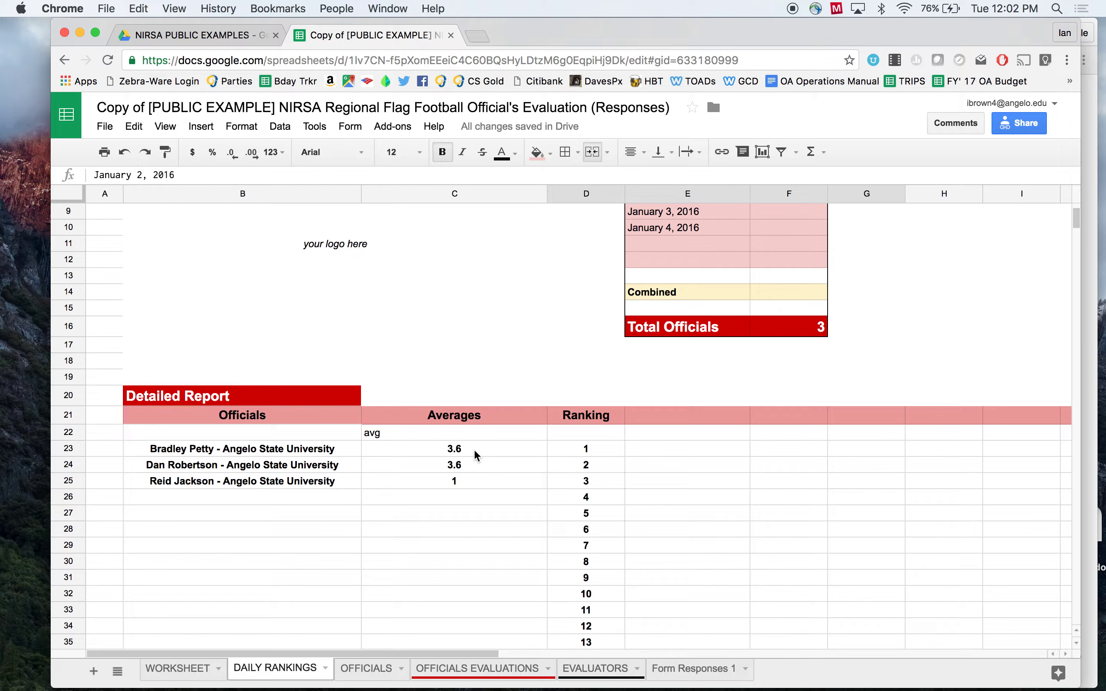
Open the EVALUATORS sheet and review its summary report, letter grade, chart and detailed evaluation table
click(601, 670)
scroll(521, 634, left, 10)
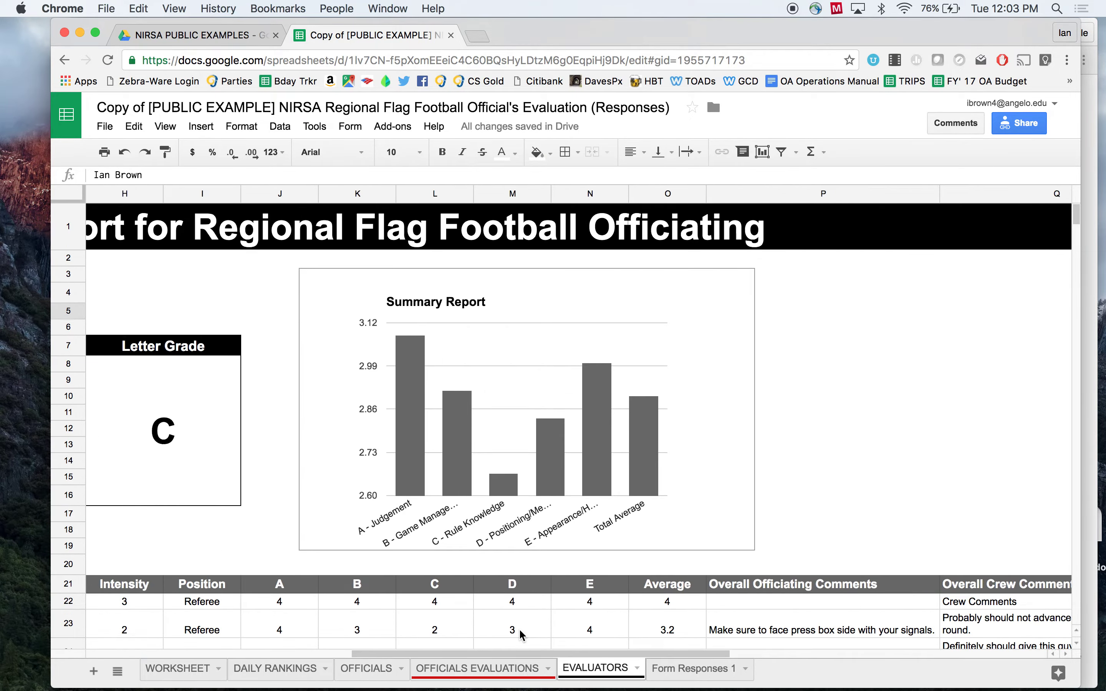
scroll(521, 633, left, 5)
scroll(521, 636, left, 5)
scroll(521, 635, down, 3)
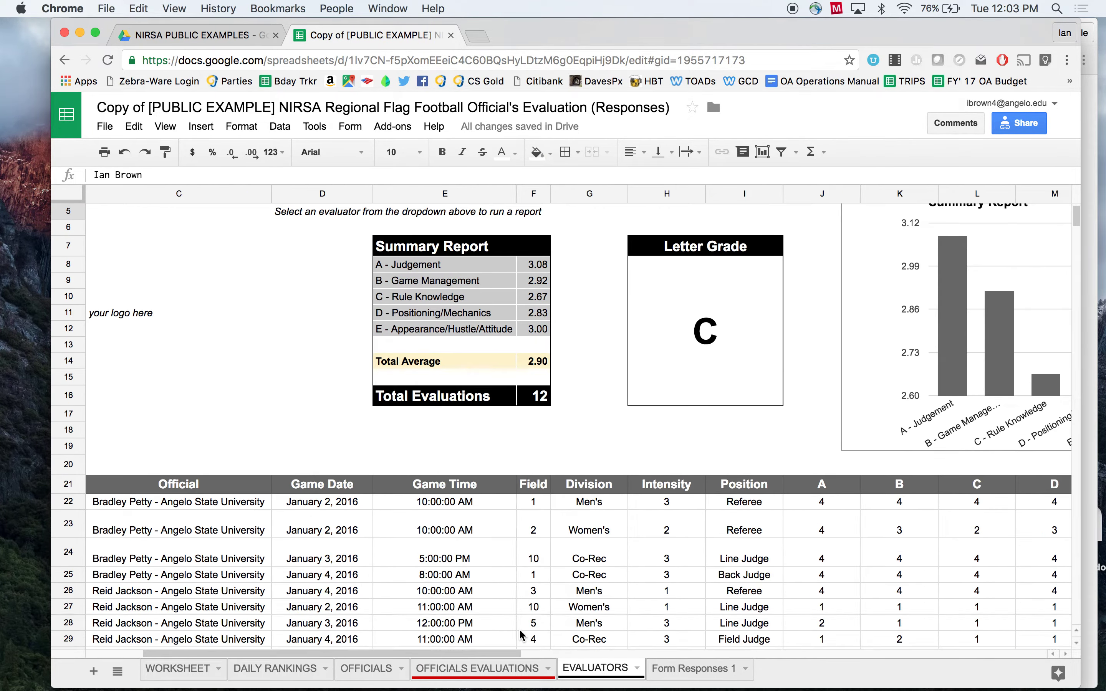
scroll(522, 636, right, 10)
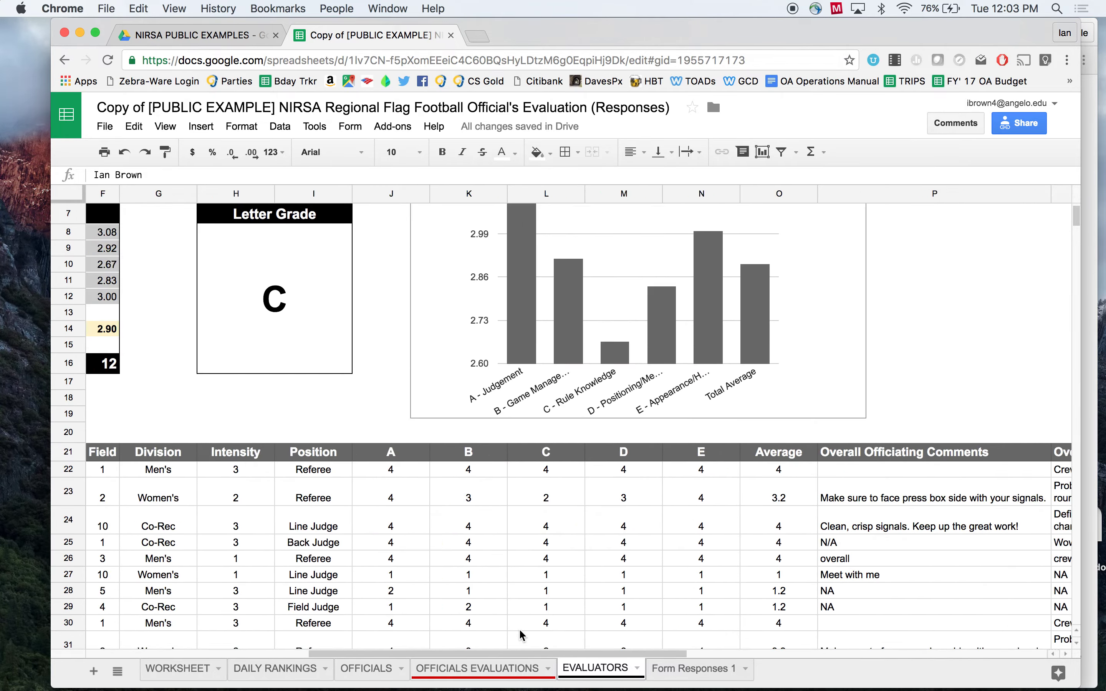
Select the Overall Crew Comments column of the evaluator's detailed report from its header through row 29
click(811, 468)
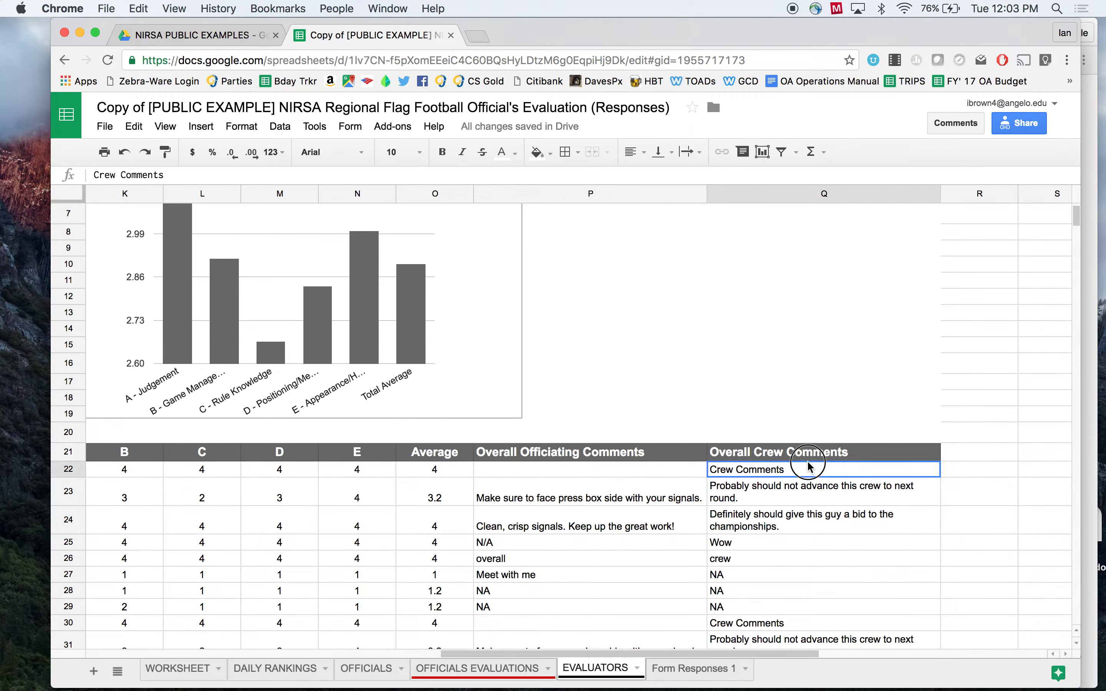
click(810, 452)
drag(810, 452, 791, 614)
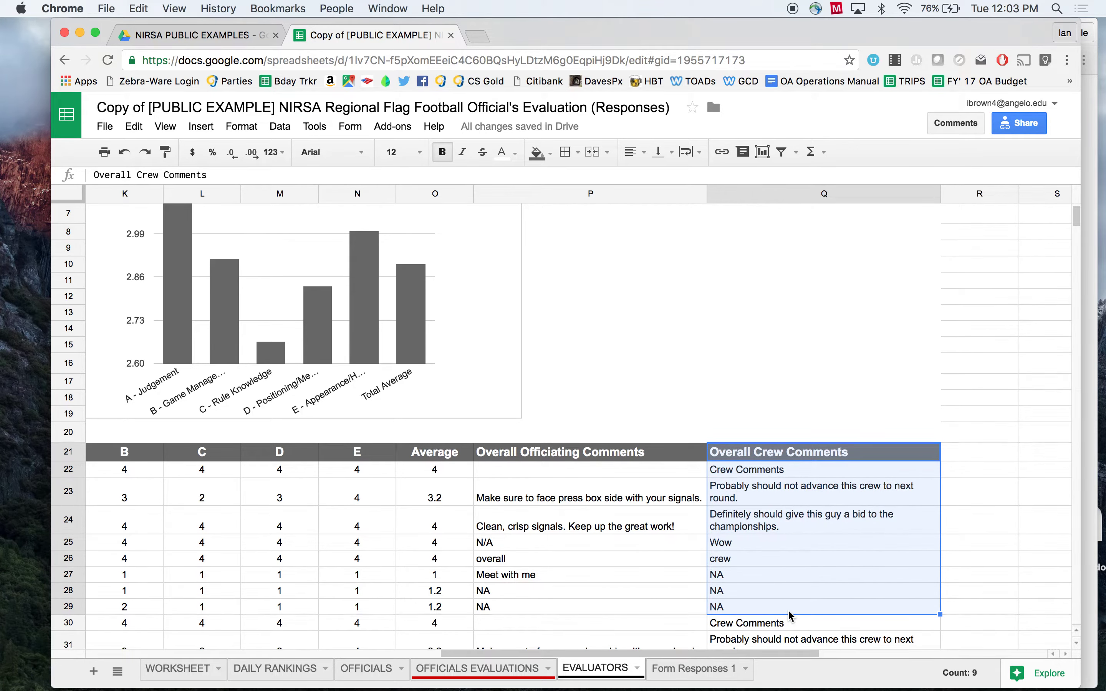
Review the evaluator's detailed report across all columns, from the evaluator and official names to the crew comments
scroll(789, 609, down, 3)
scroll(788, 610, left, 5)
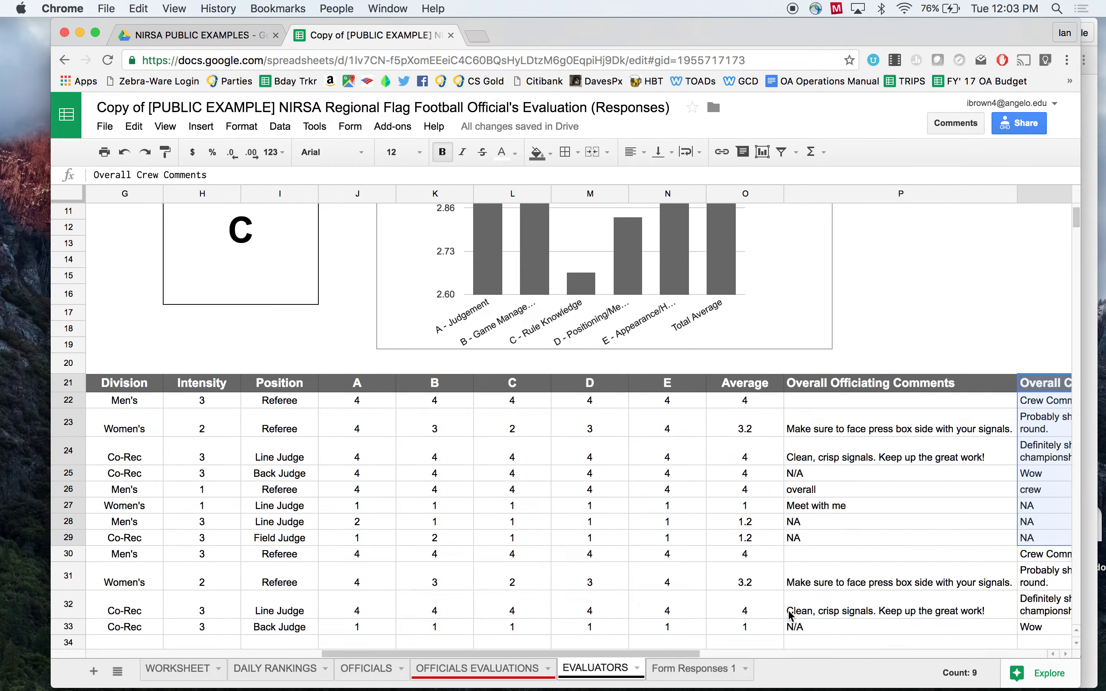
scroll(968, 530, left, 3)
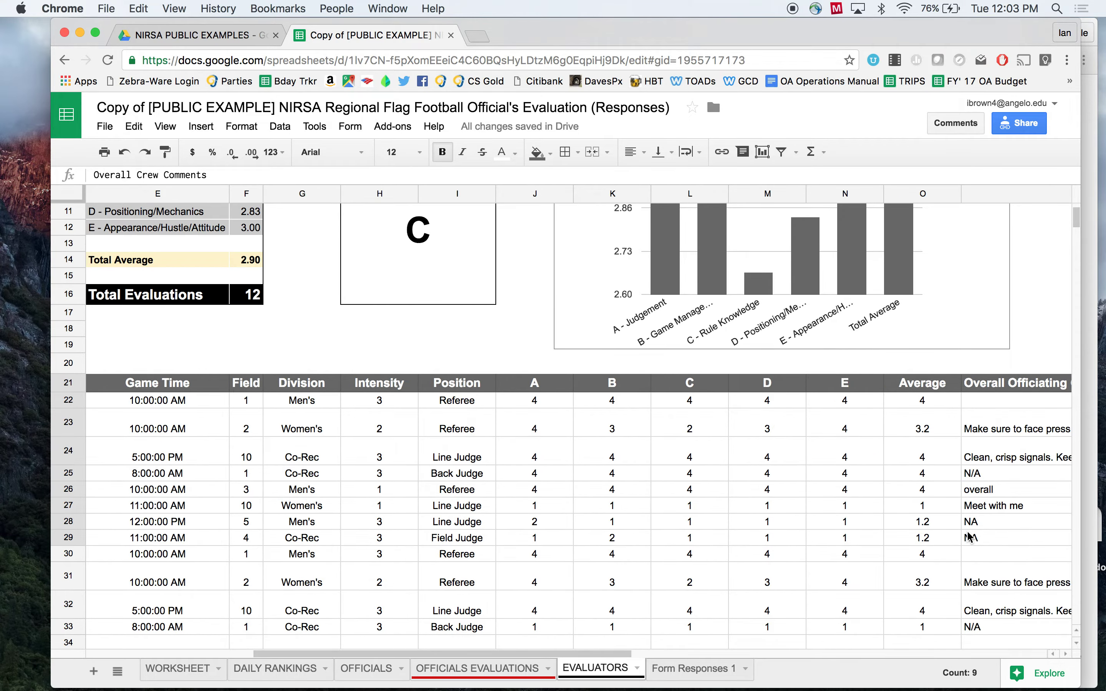
scroll(969, 538, left, 5)
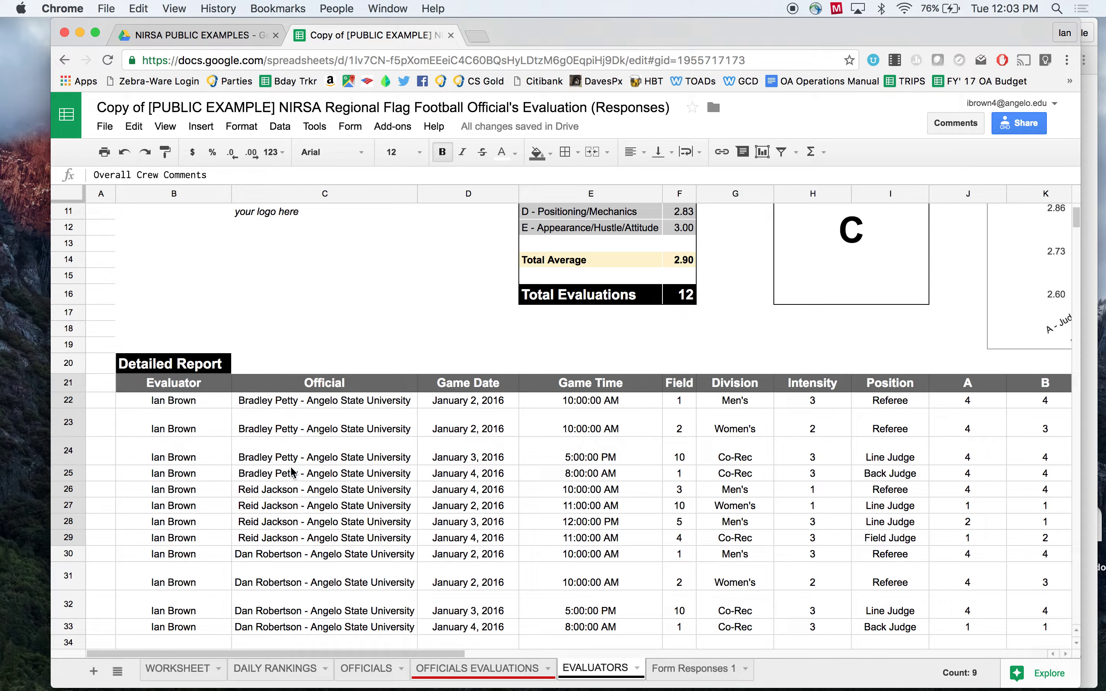
scroll(274, 473, down, 1)
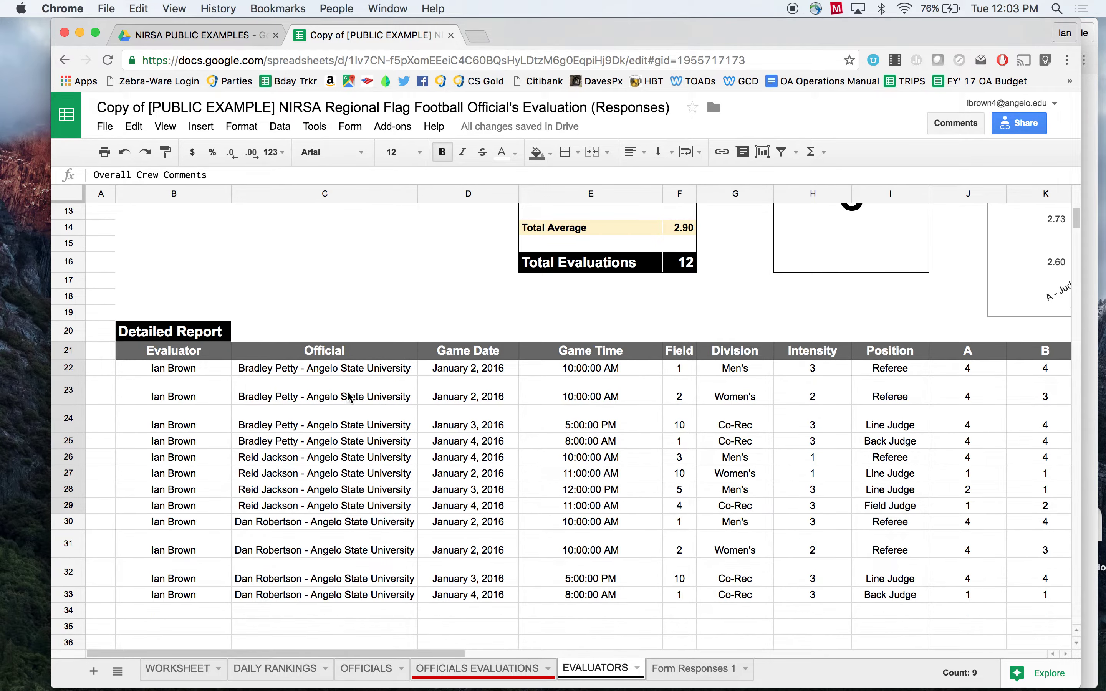
scroll(760, 423, right, 10)
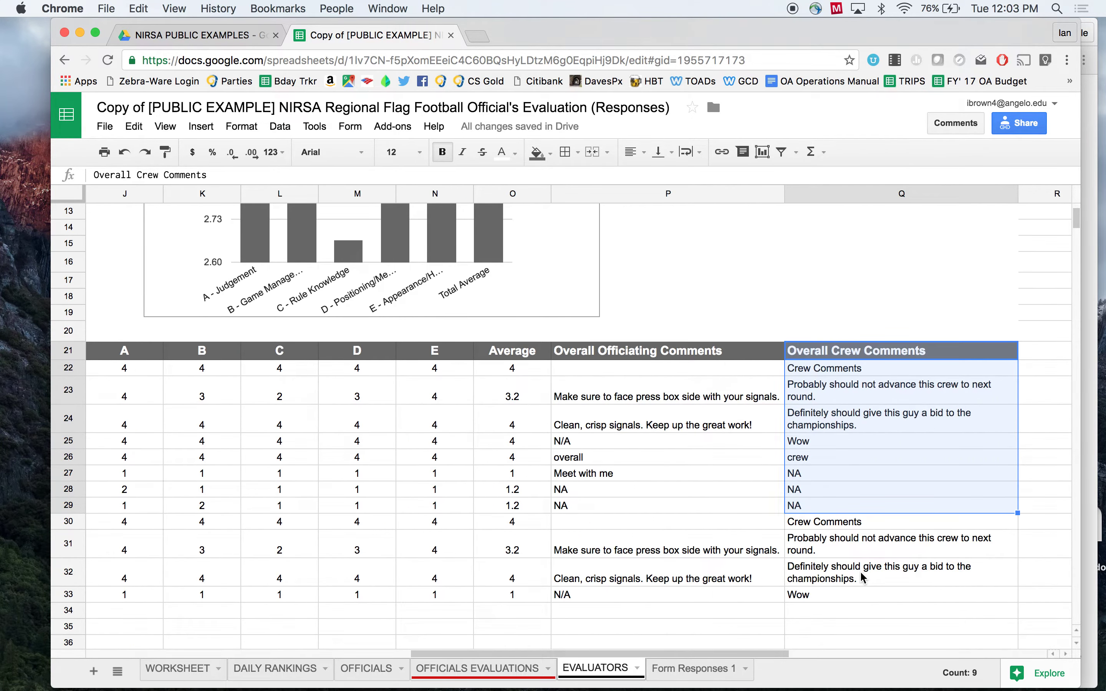
scroll(654, 466, left, 10)
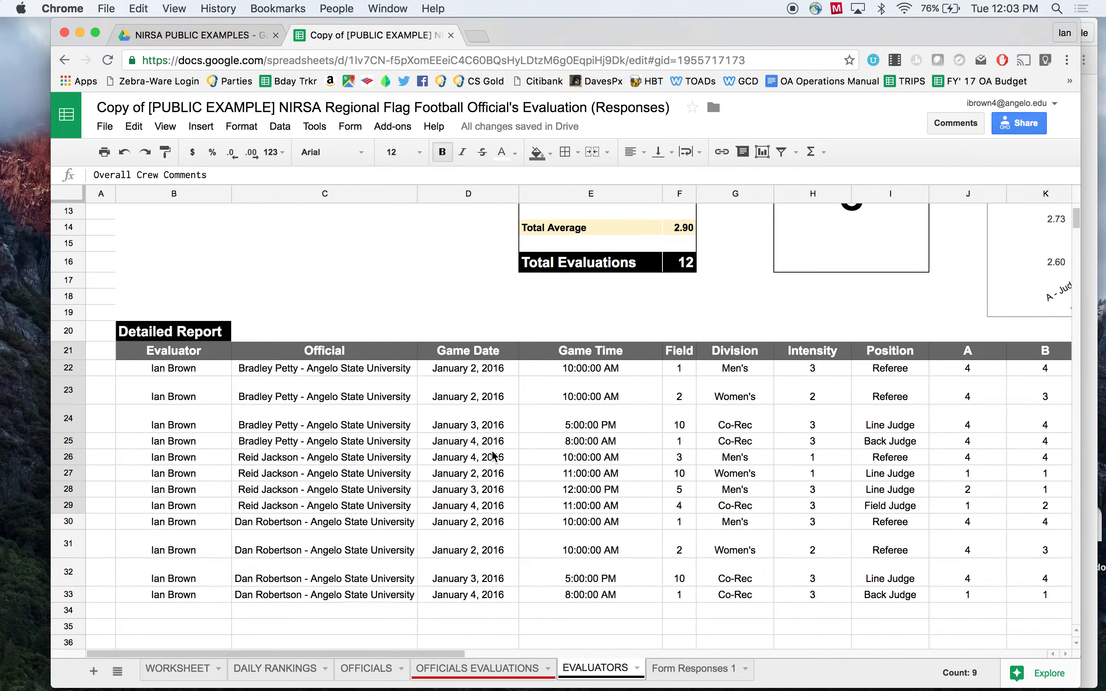
Switch the evaluator selector above the summary report to the Evaluator entry, and back to the evaluator's name
scroll(492, 456, up, 5)
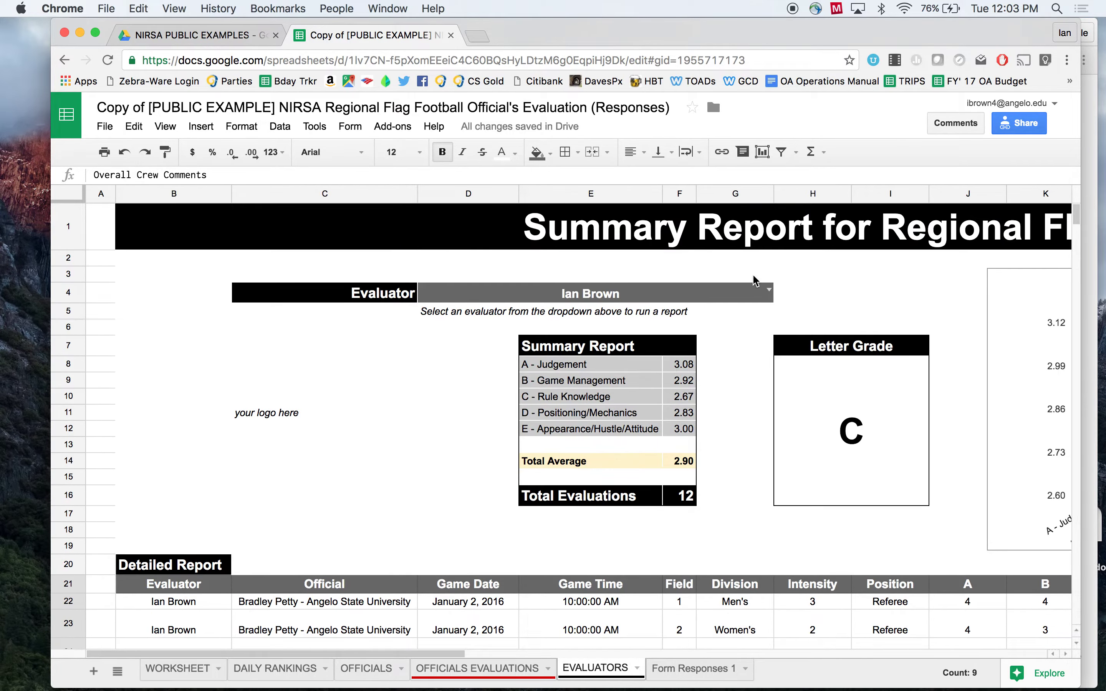
click(768, 291)
click(699, 333)
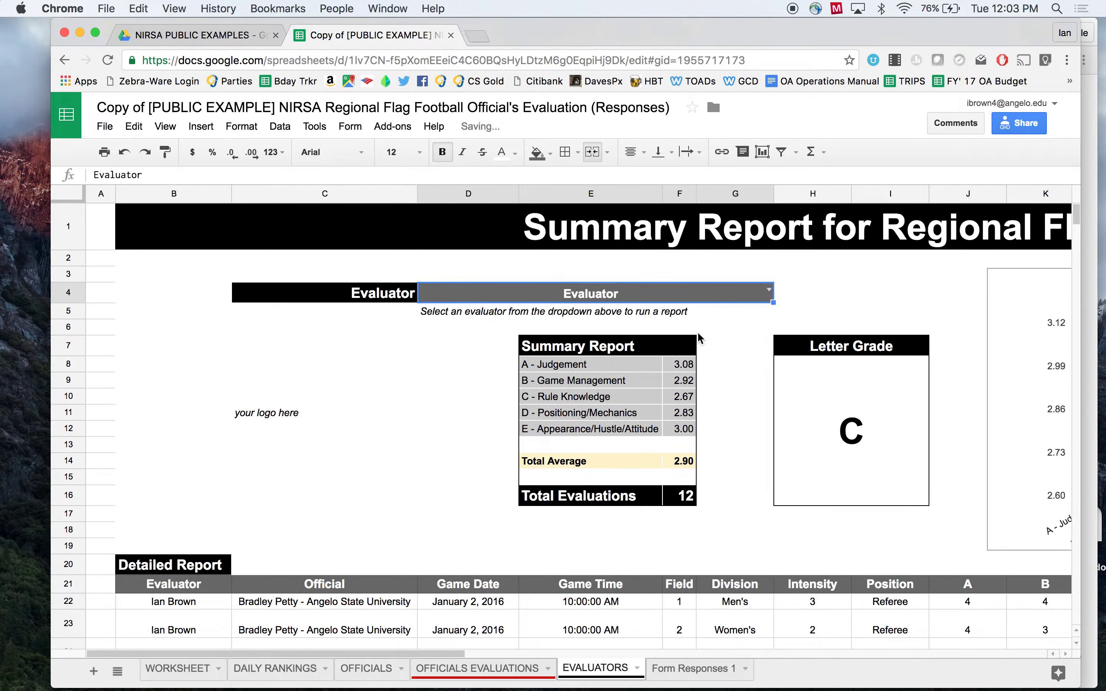
click(769, 290)
click(723, 335)
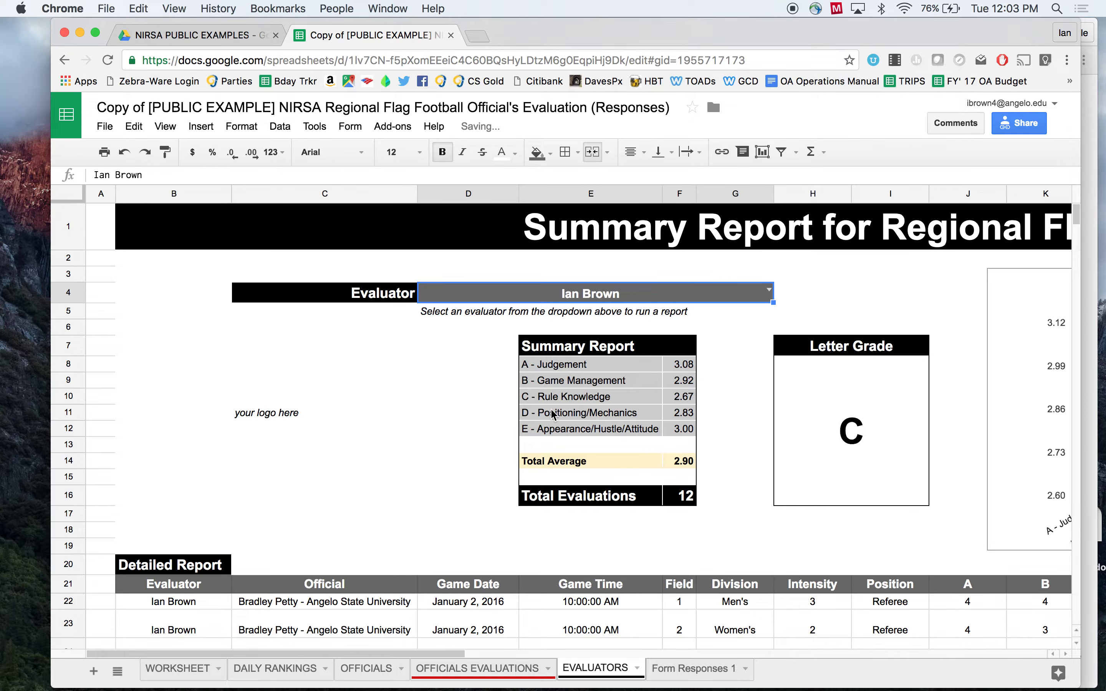
Review the selected evaluator's category averages, letter grade and chart, and the game details and scores in the detailed report
scroll(554, 414, down, 3)
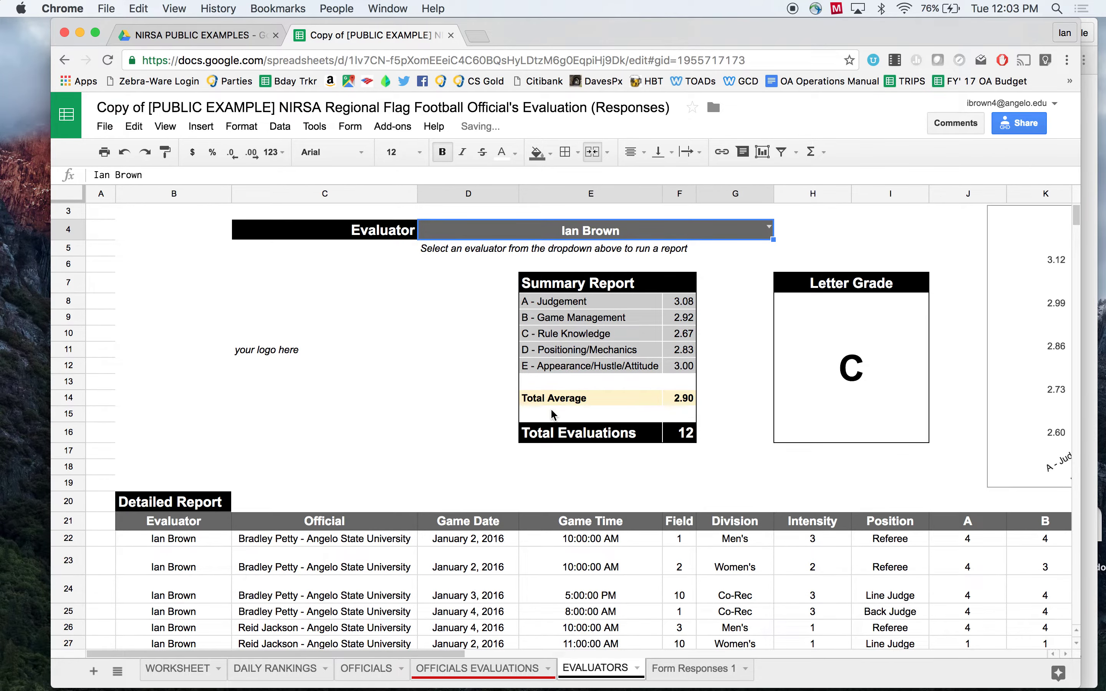
scroll(551, 411, down, 1)
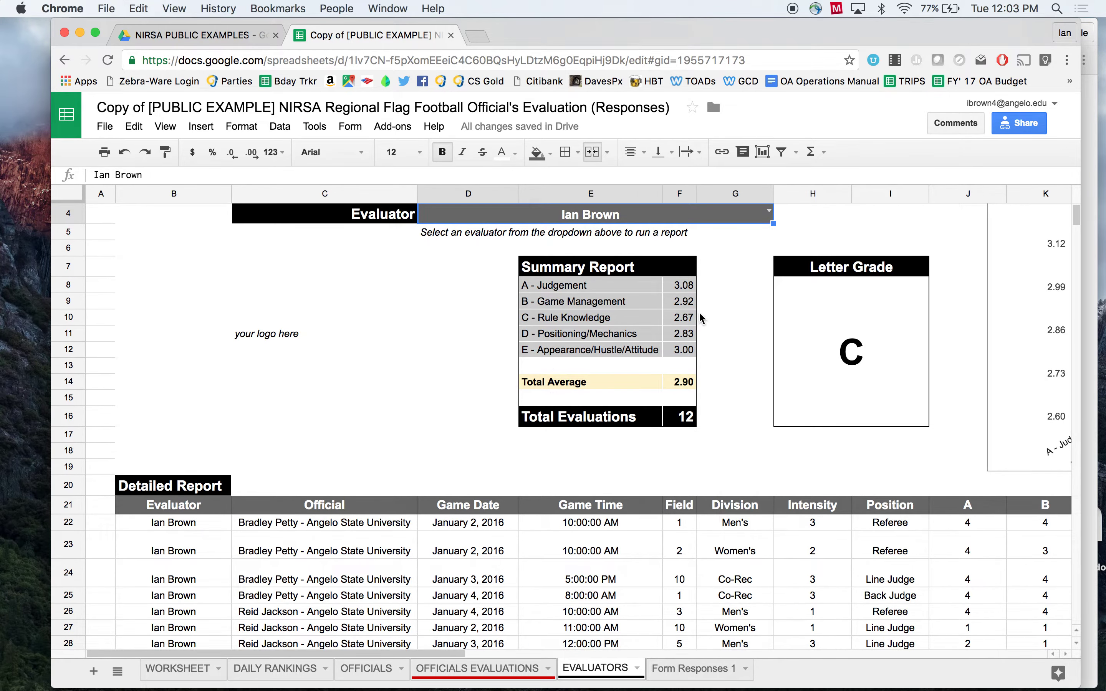
scroll(699, 317, right, 4)
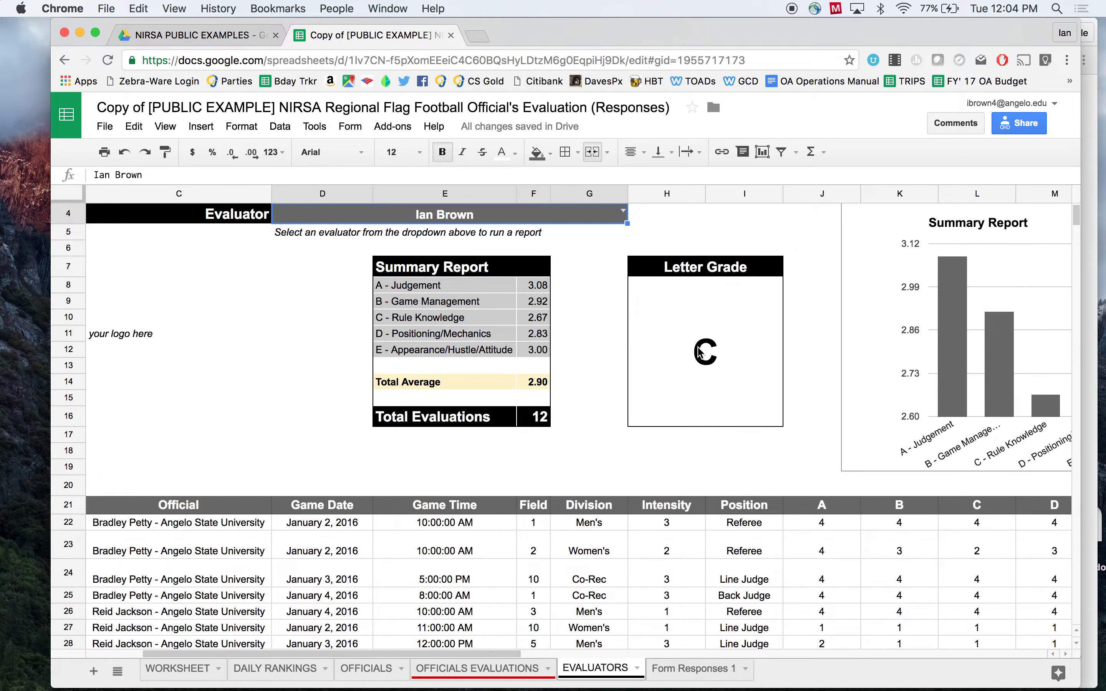
scroll(700, 352, down, 2)
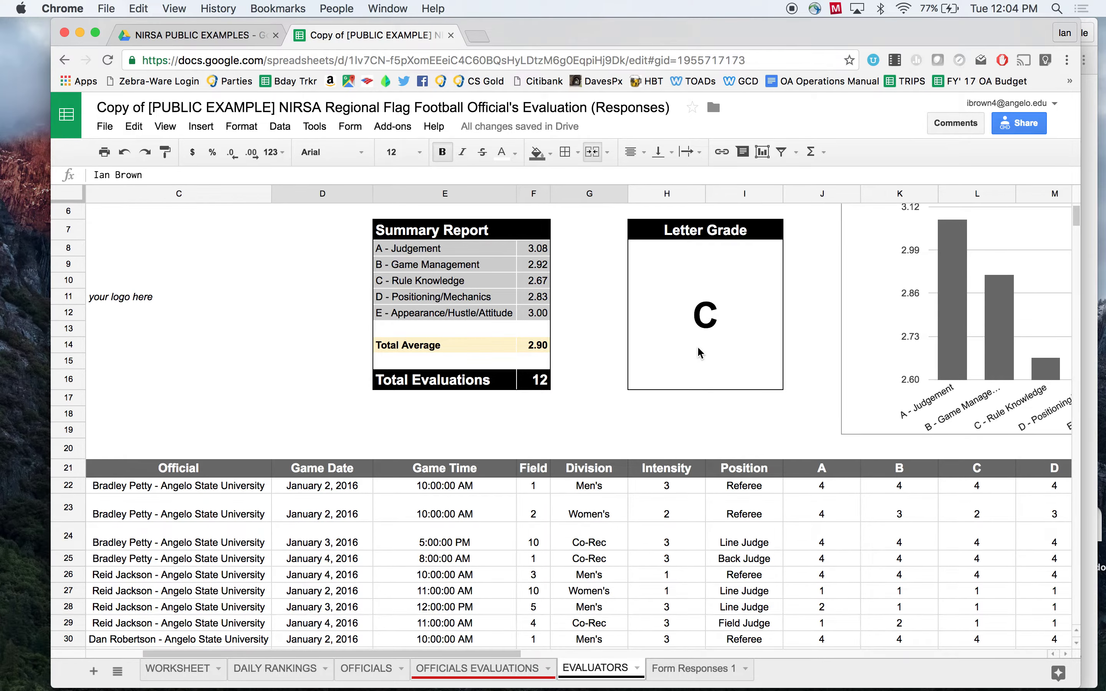
scroll(698, 351, down, 5)
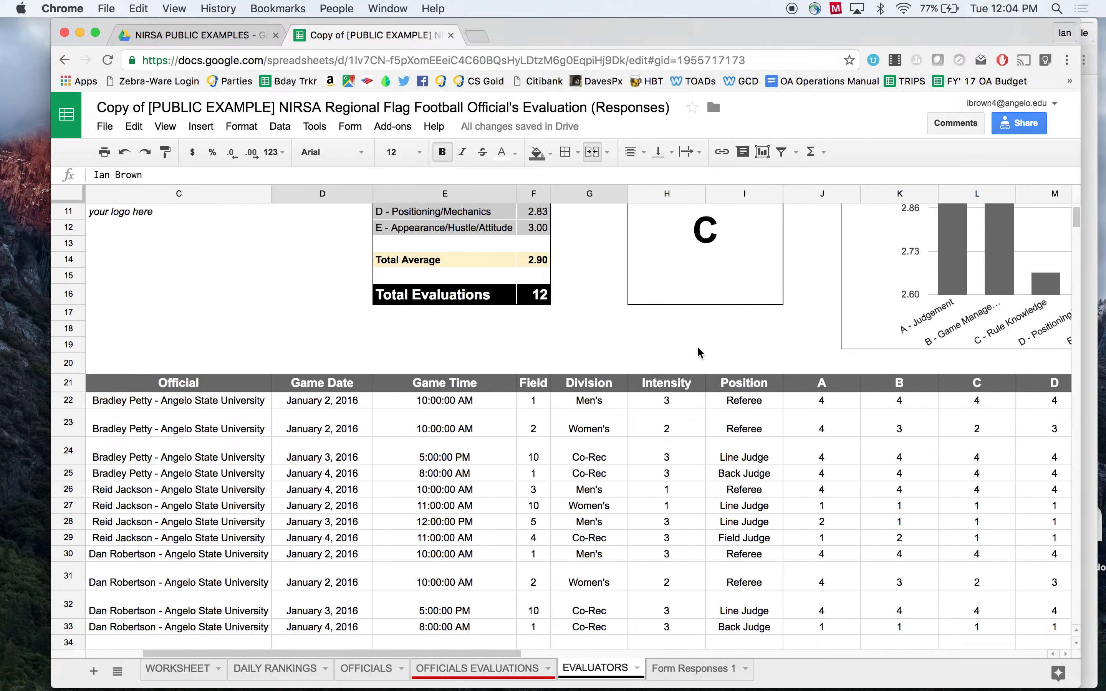
scroll(698, 346, down, 1)
scroll(698, 347, left, 3)
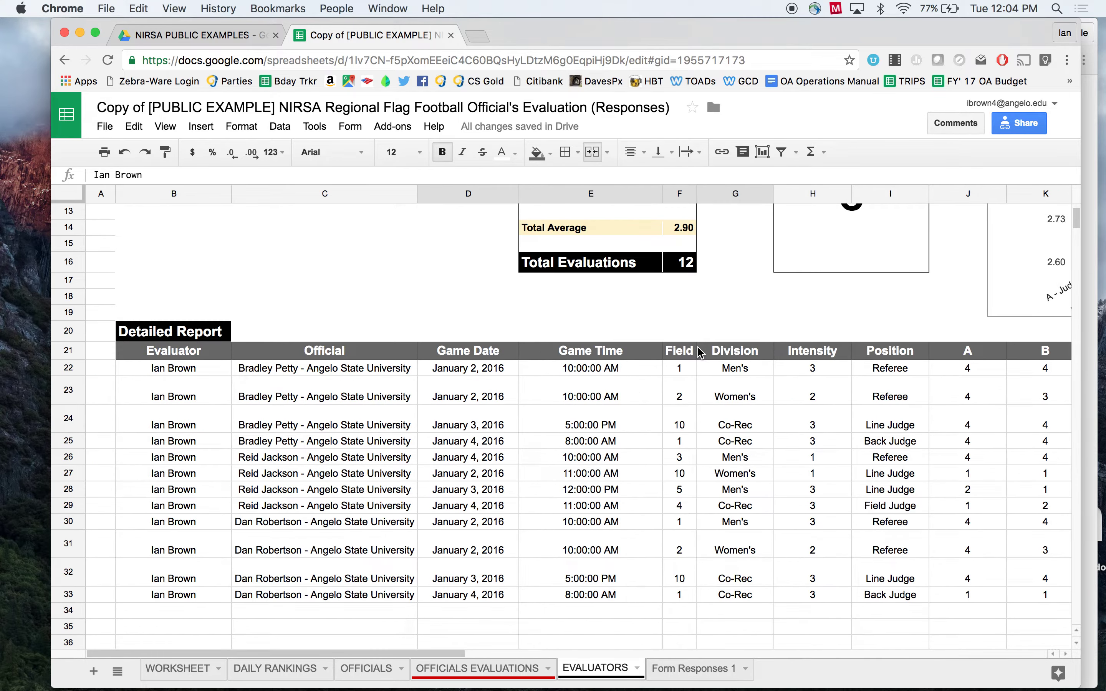
scroll(699, 348, right, 3)
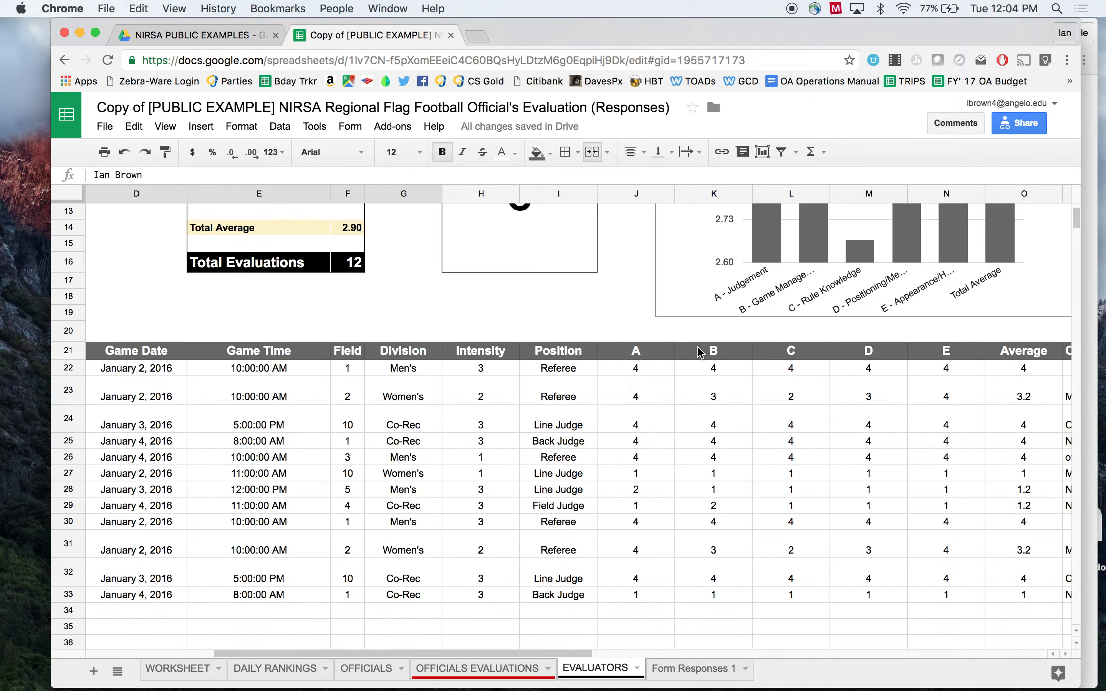
scroll(698, 348, left, 2)
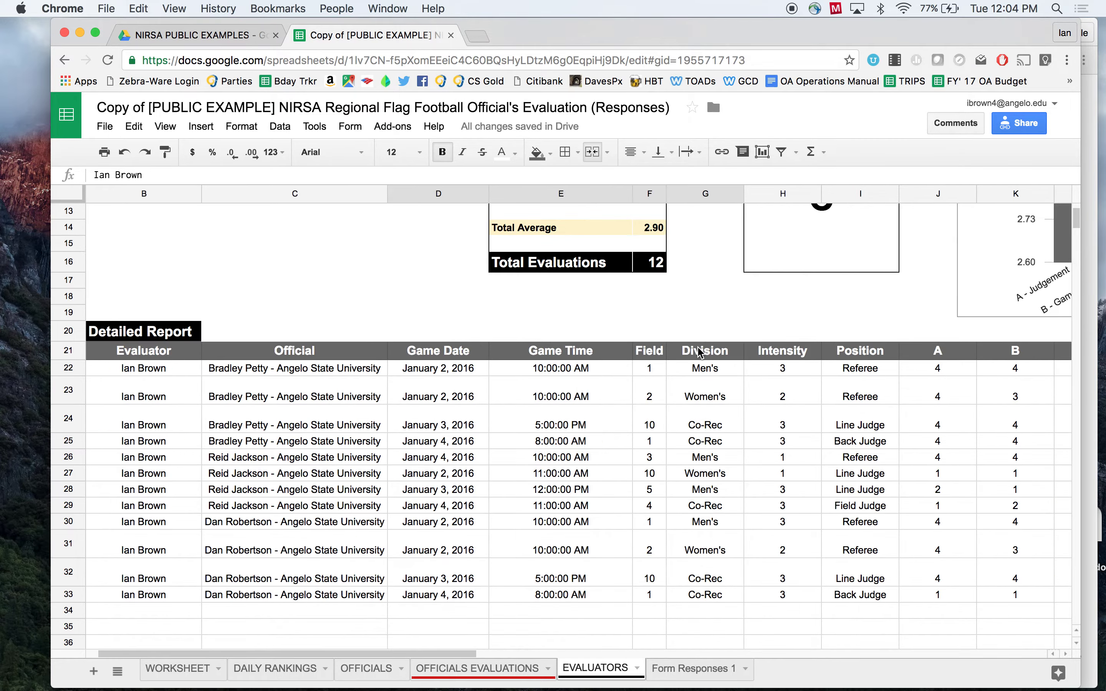
scroll(701, 351, left, 1)
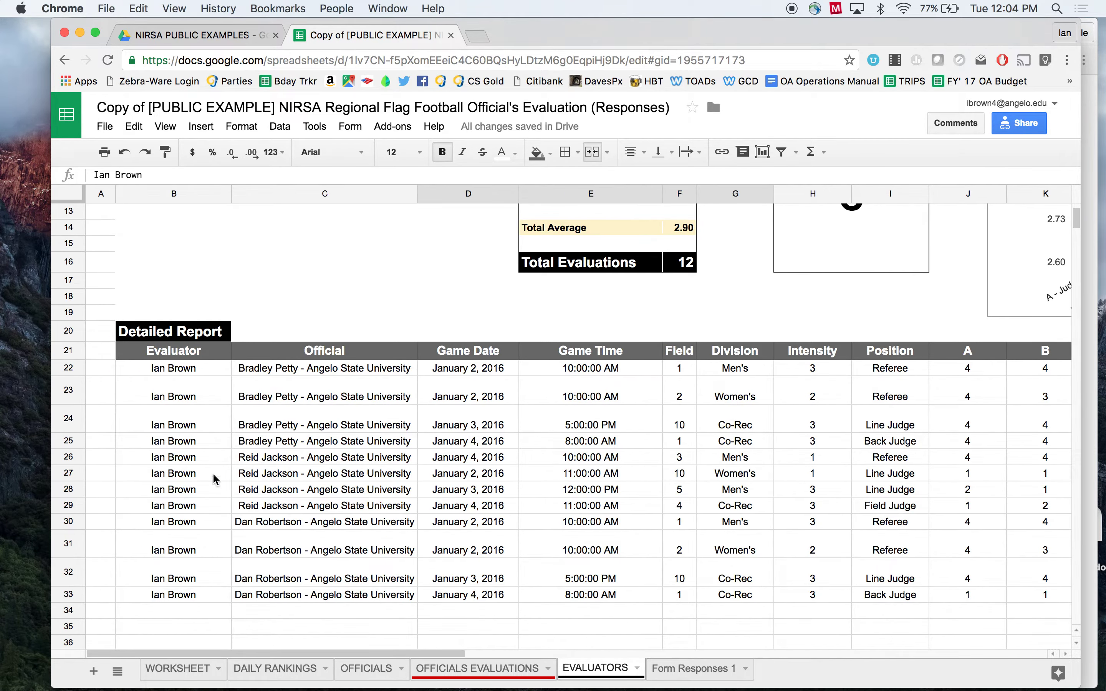
Add "order by H desc" to the QUERY formula in cell B22 of the evaluators' detailed report
click(199, 370)
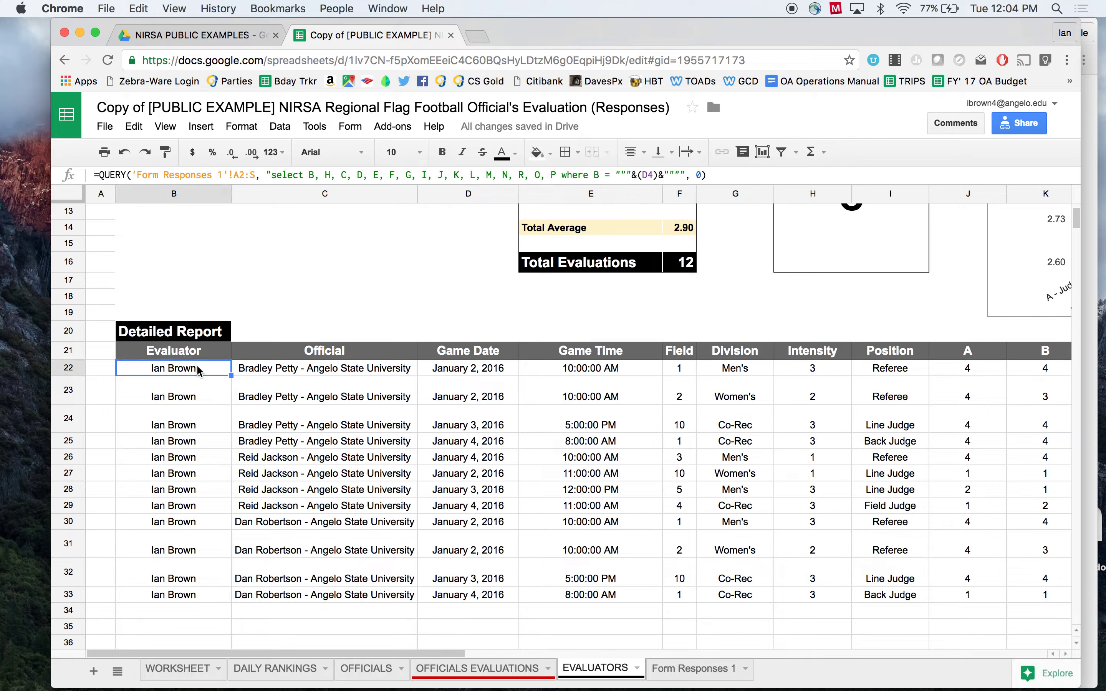
click(680, 174)
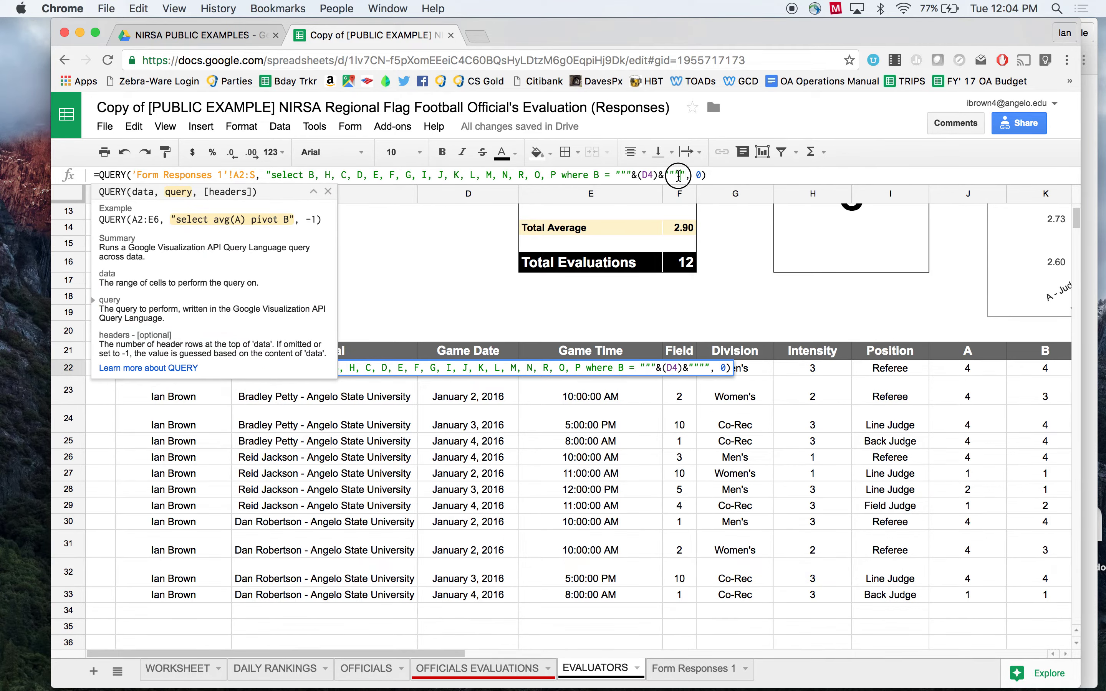
text(order by)
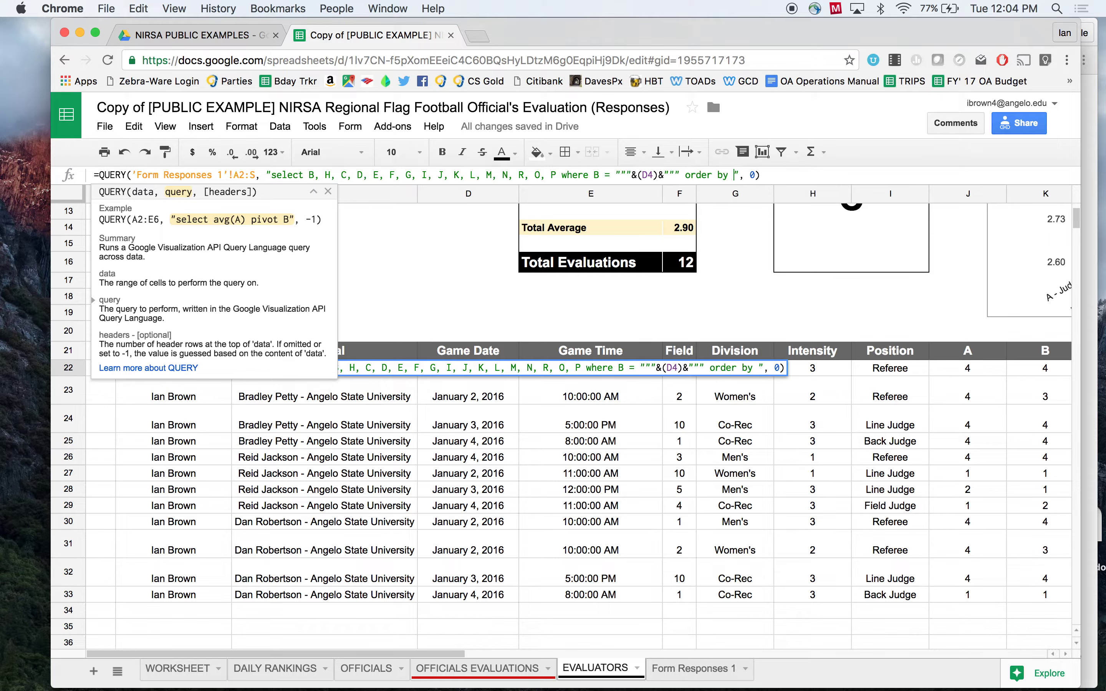
text( B)
key(BackSpace)
key(BackSpace)
text(H desc)
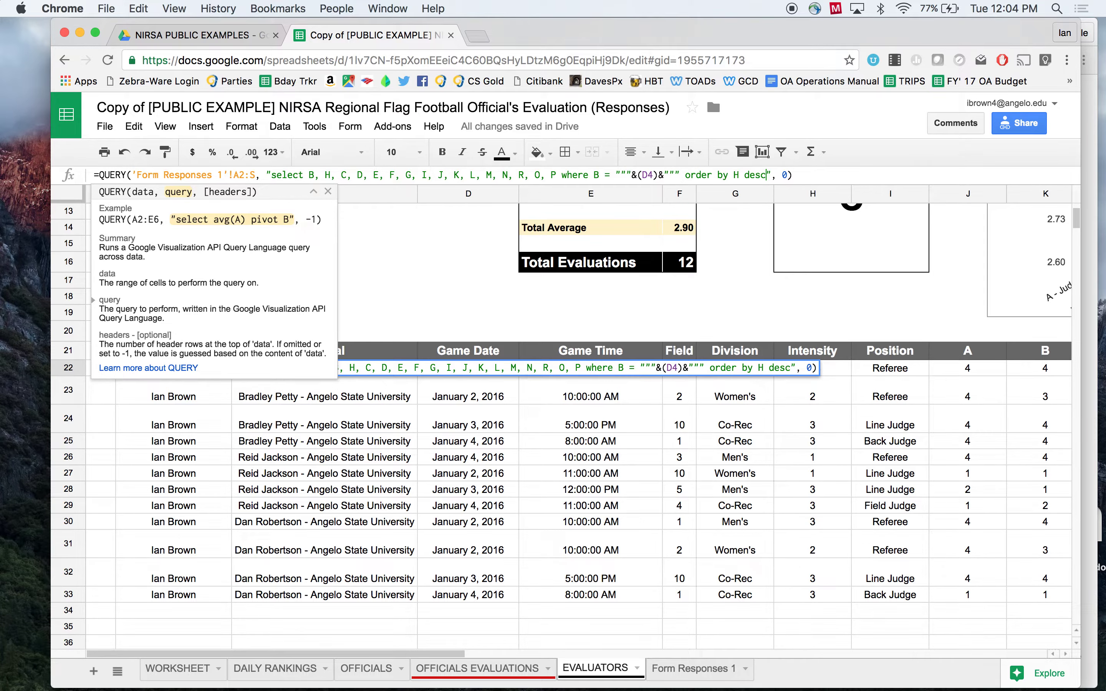
key(Return)
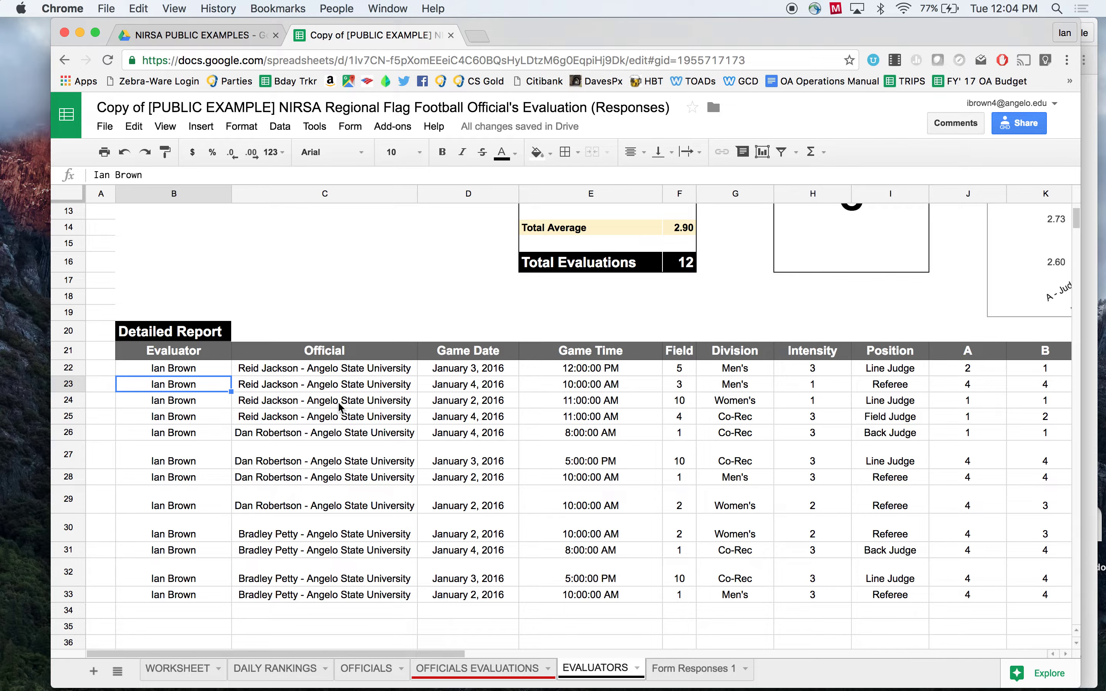
Check the order of officials in the detailed report and the QUERY formula in cell B22
scroll(338, 401, down, 2)
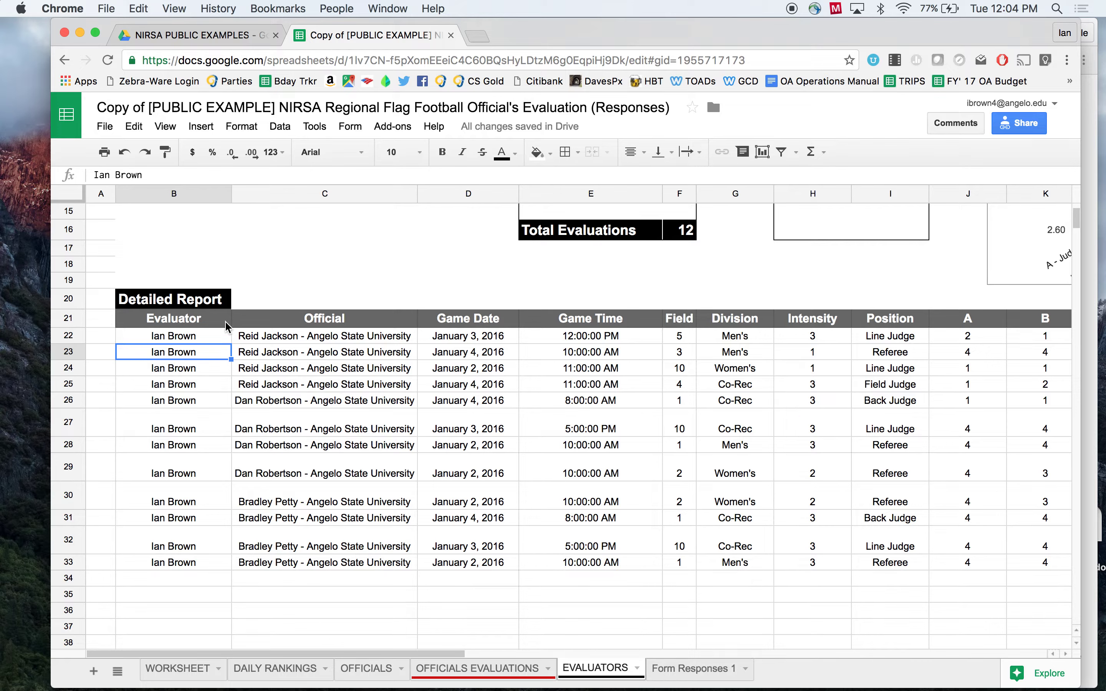
click(214, 337)
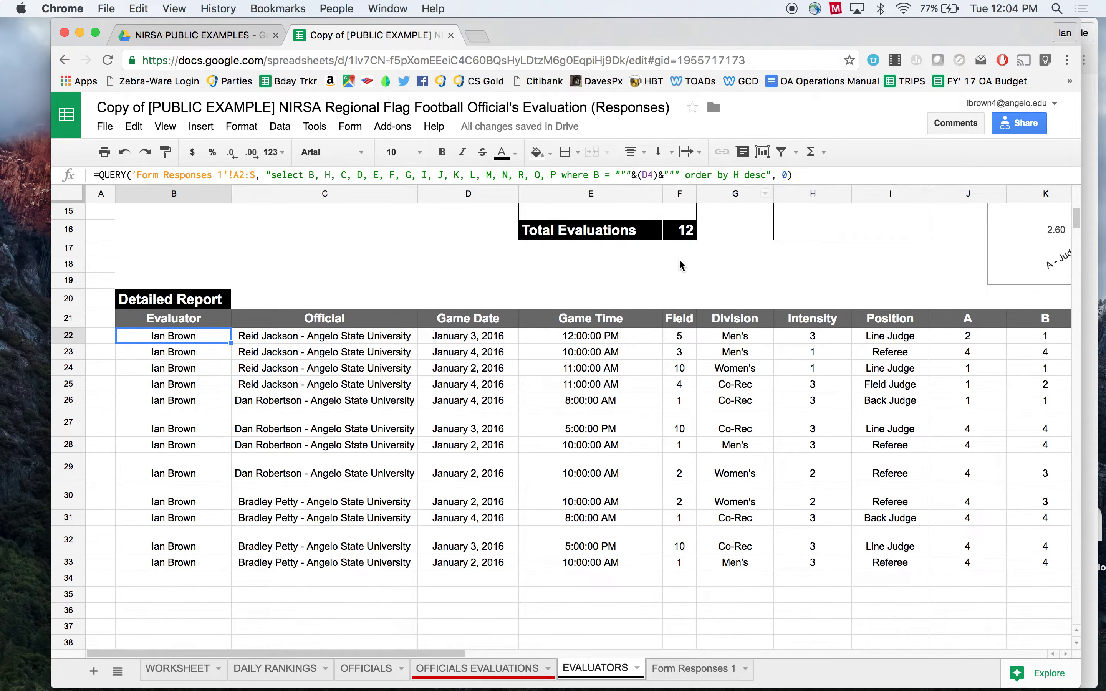
scroll(596, 380, down, 1)
scroll(596, 379, up, 3)
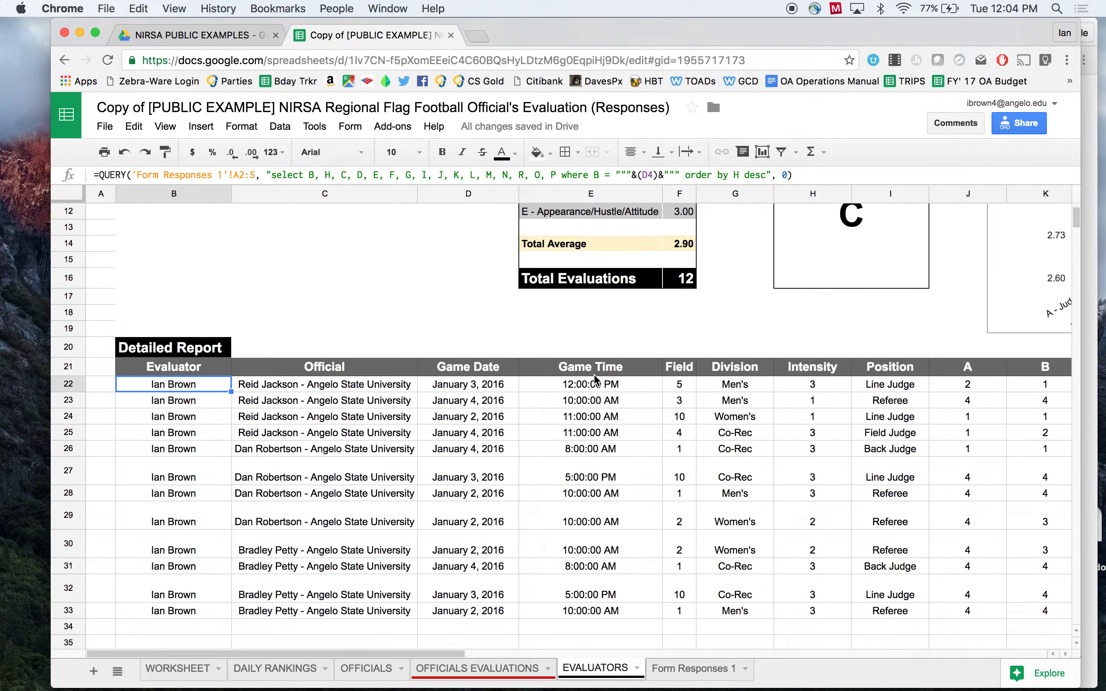
scroll(645, 314, up, 5)
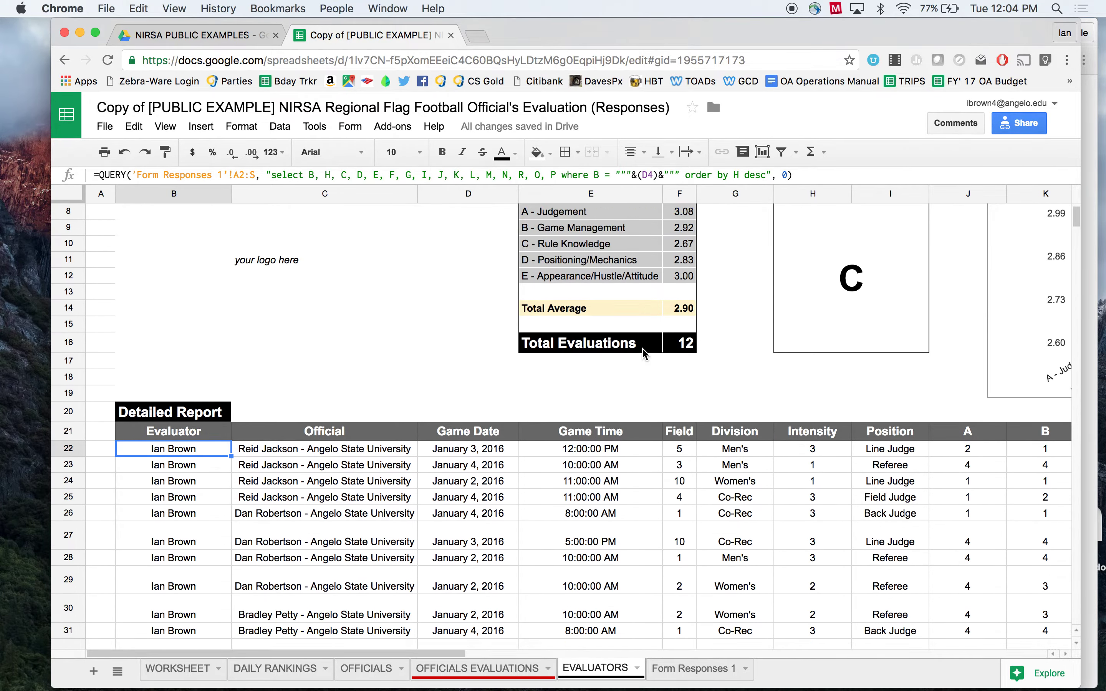
Inspect the Total Evaluations formula, the summary chart and the game details and scores in the evaluator's report
scroll(643, 348, right, 5)
scroll(462, 368, left, 5)
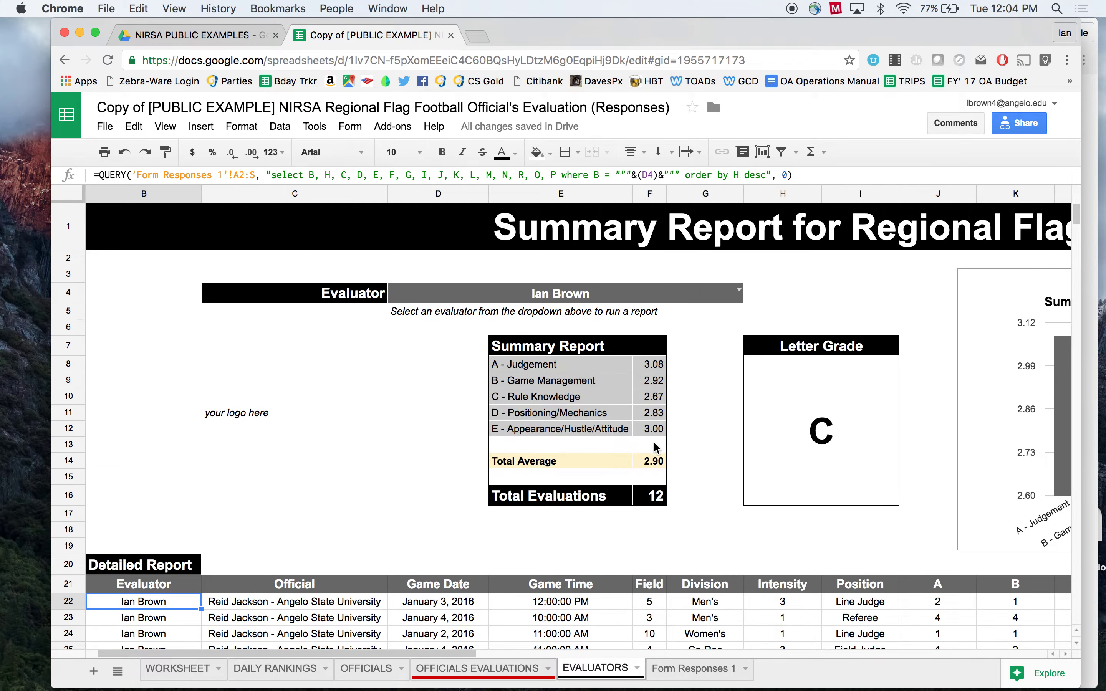
click(659, 503)
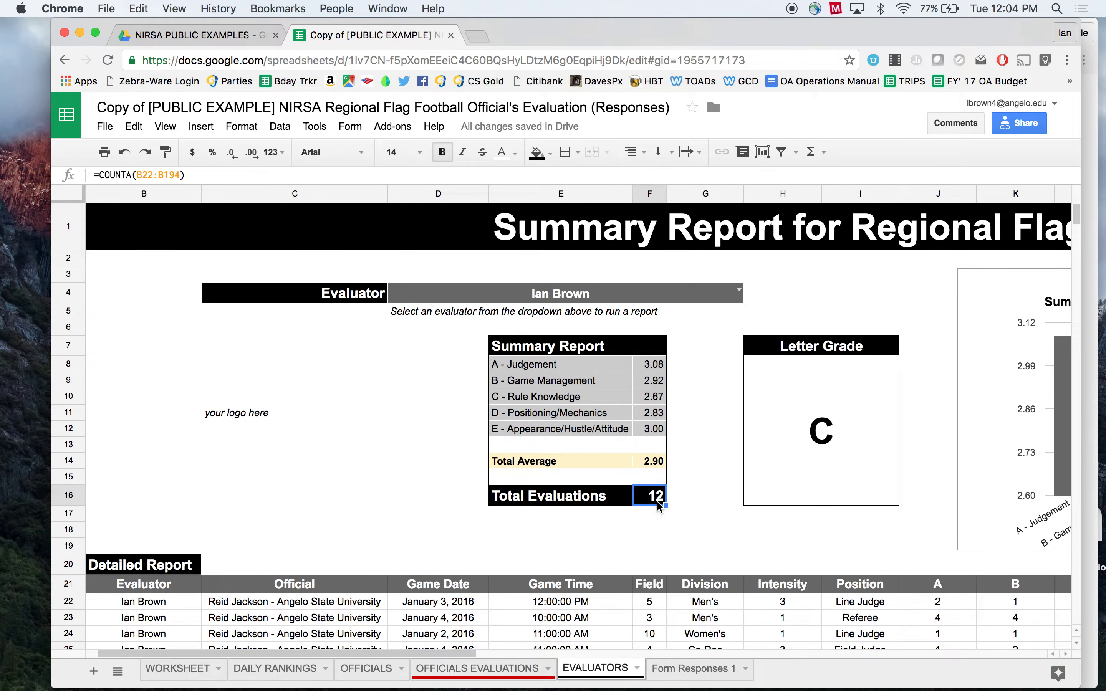
click(600, 603)
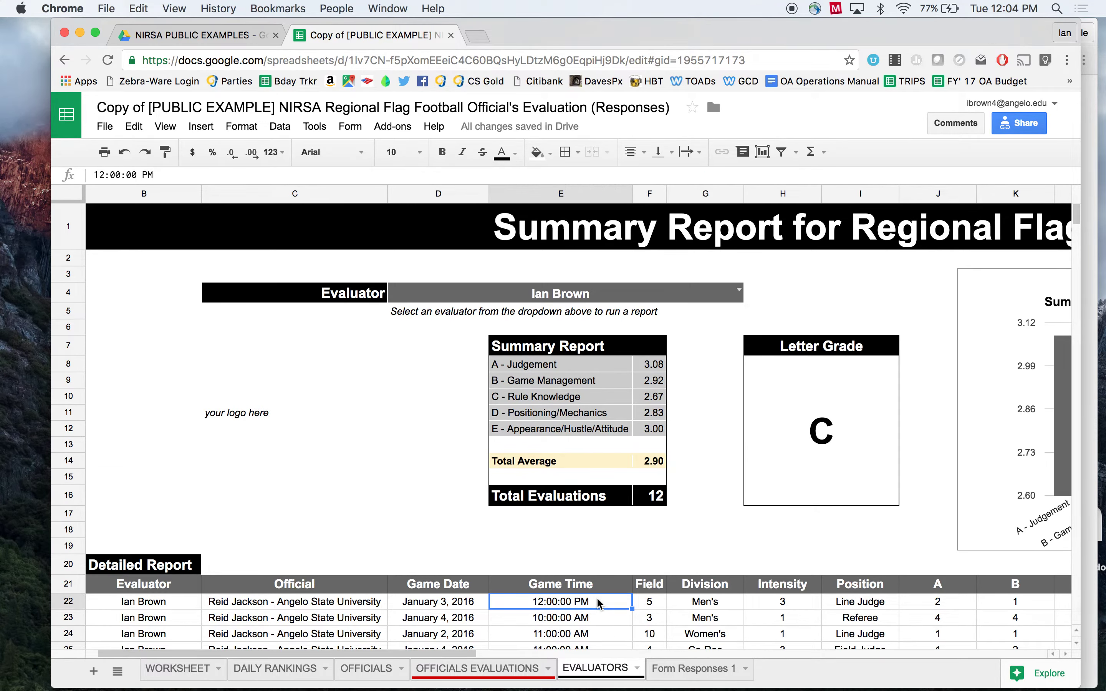
scroll(601, 603, left, 1)
scroll(601, 603, right, 5)
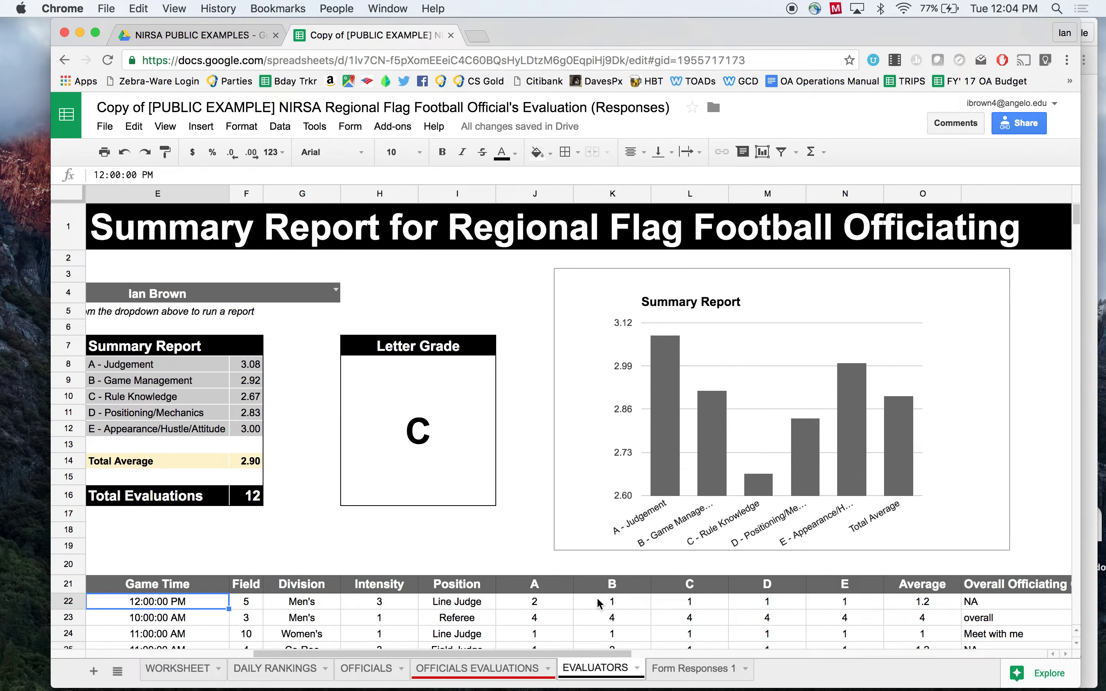
scroll(599, 603, left, 5)
scroll(419, 626, down, 1)
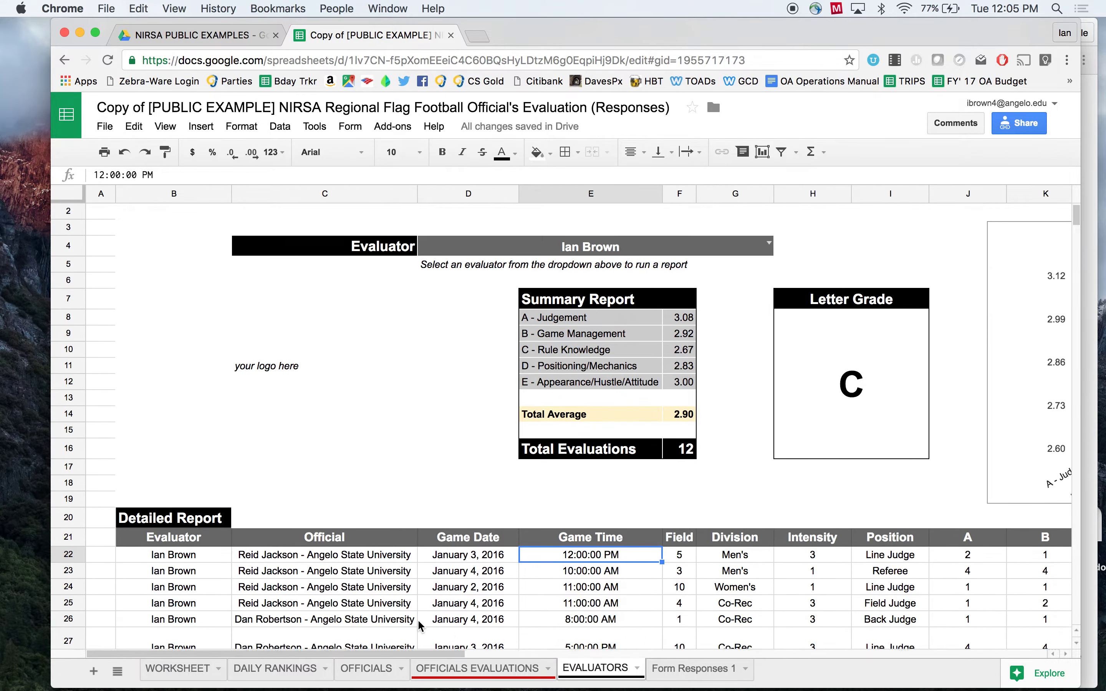
scroll(419, 626, down, 2)
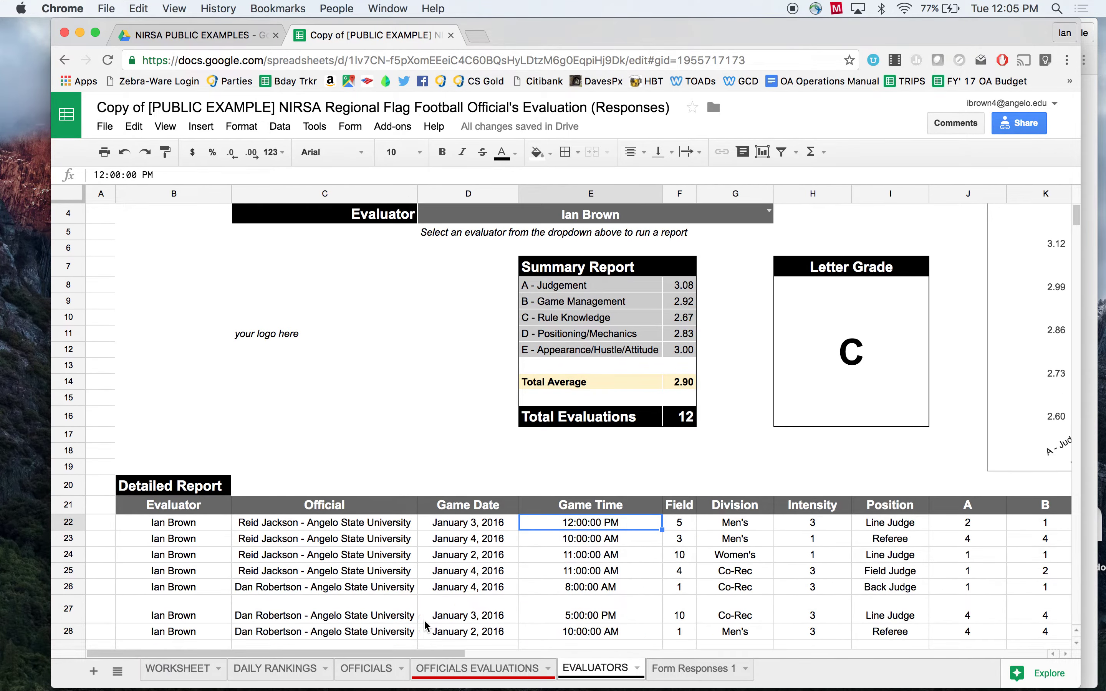
Bring up the row commands for response rows 2 through 13 on the Form Responses 1 sheet, and dismiss them without deleting anything
click(668, 670)
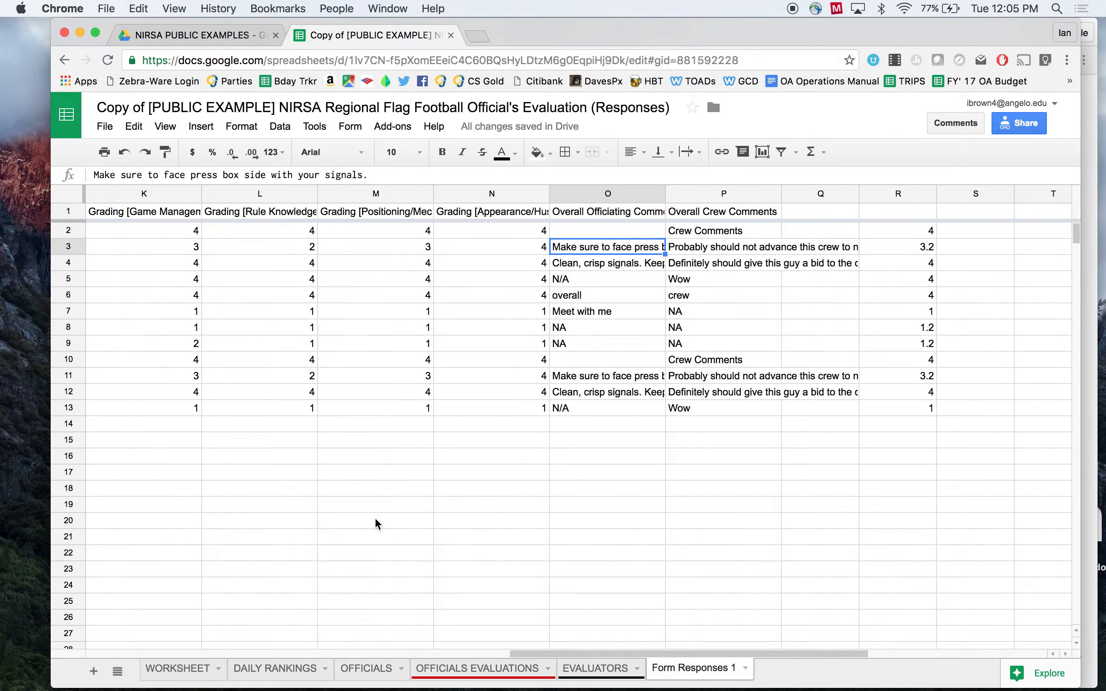
scroll(326, 502, left, 10)
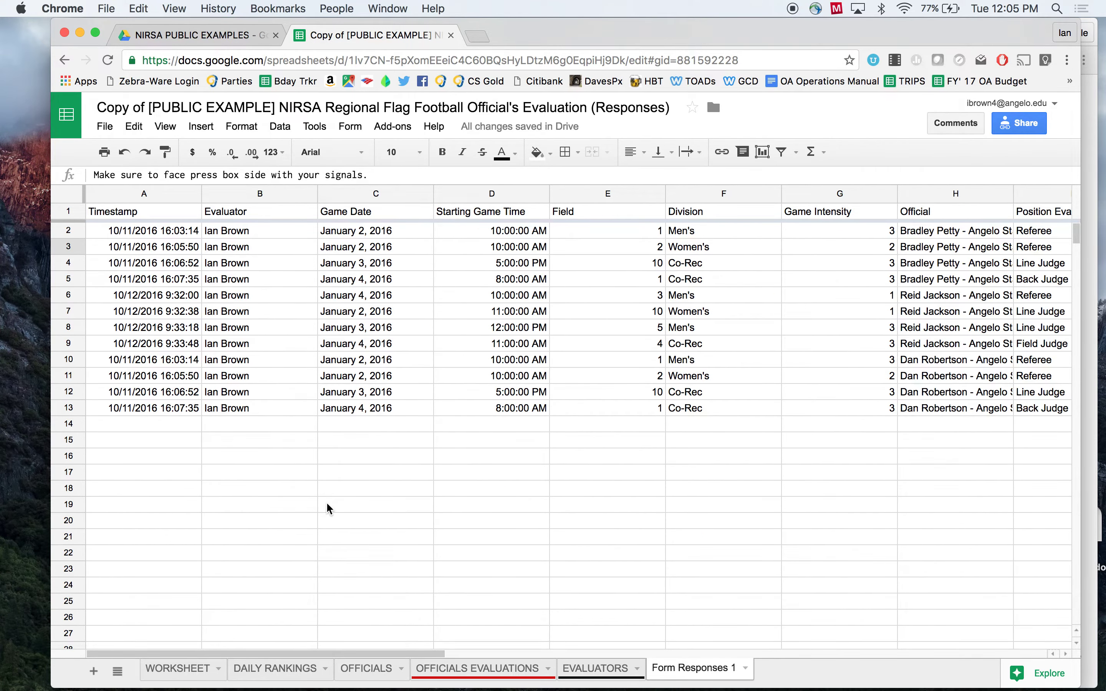
scroll(327, 504, right, 1)
scroll(326, 503, left, 1)
drag(70, 232, 65, 411)
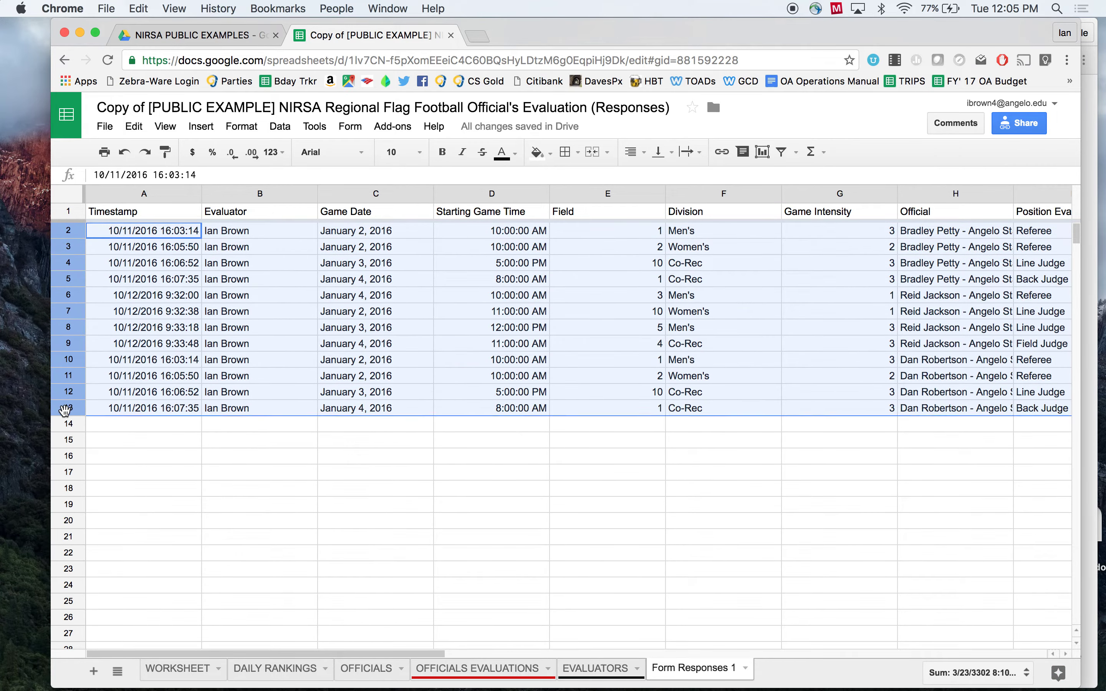
right_click(68, 386)
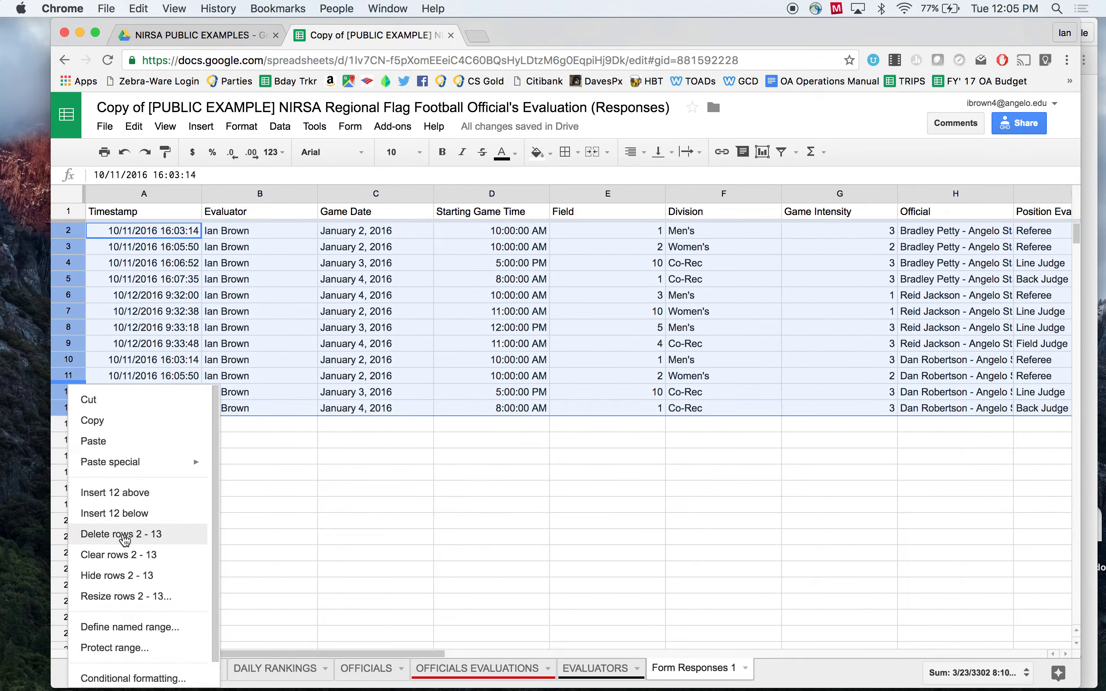
click(396, 476)
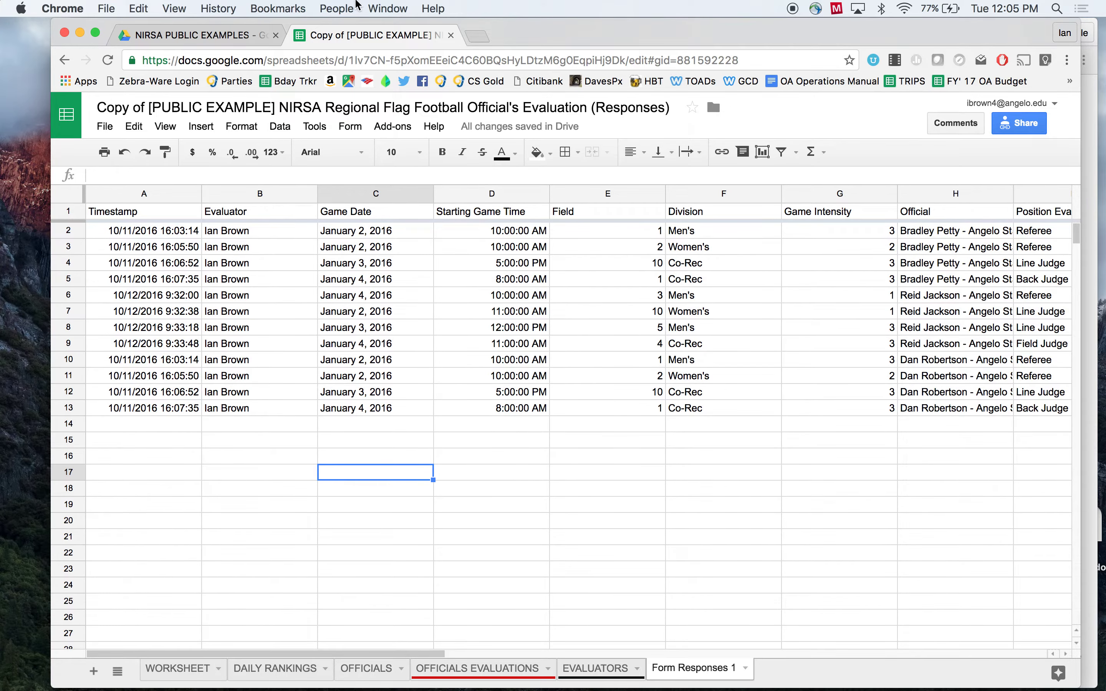
Open the copied evaluation form from the NIRSA PUBLIC EXAMPLES folder and view its response options, including Delete all responses
click(203, 34)
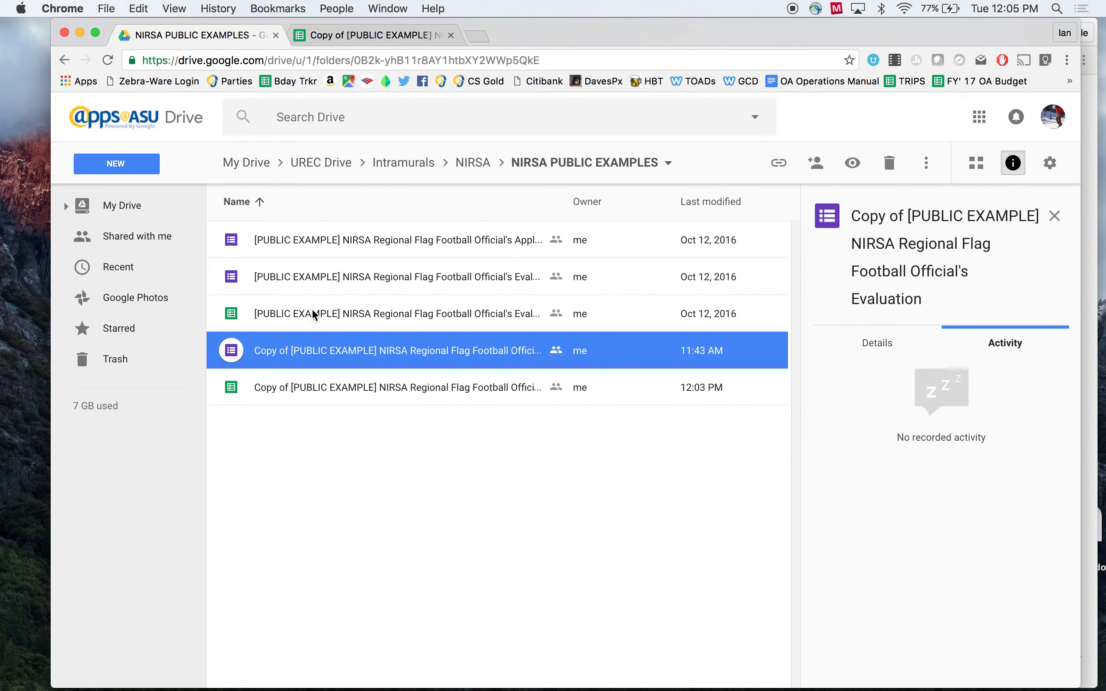
double_click(299, 360)
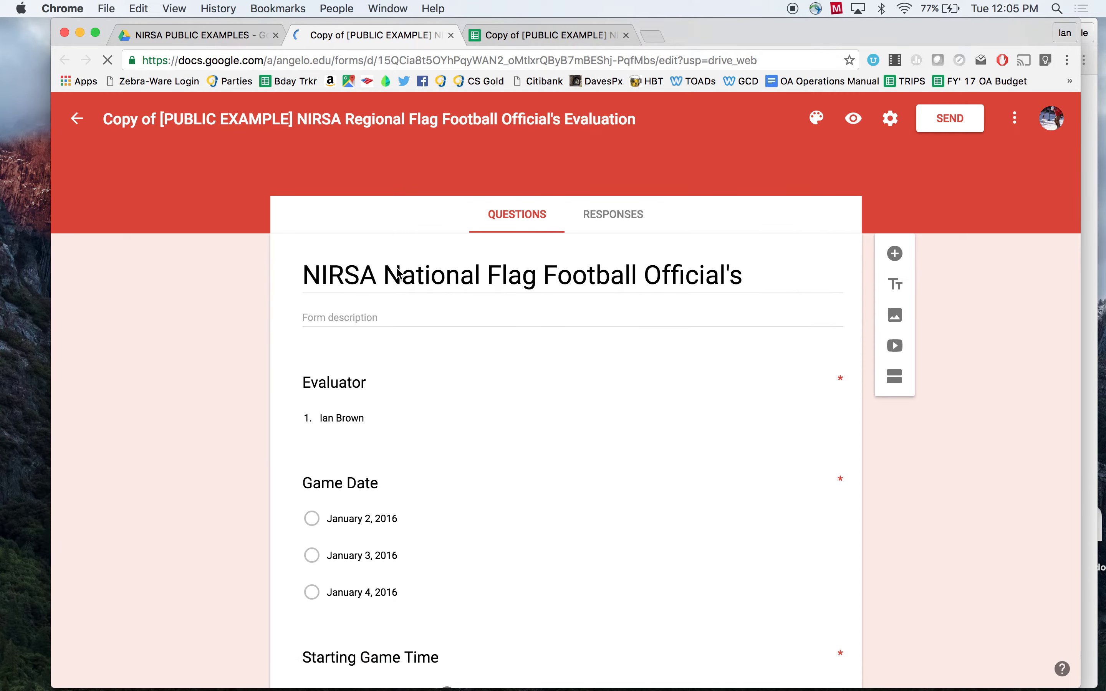
click(617, 219)
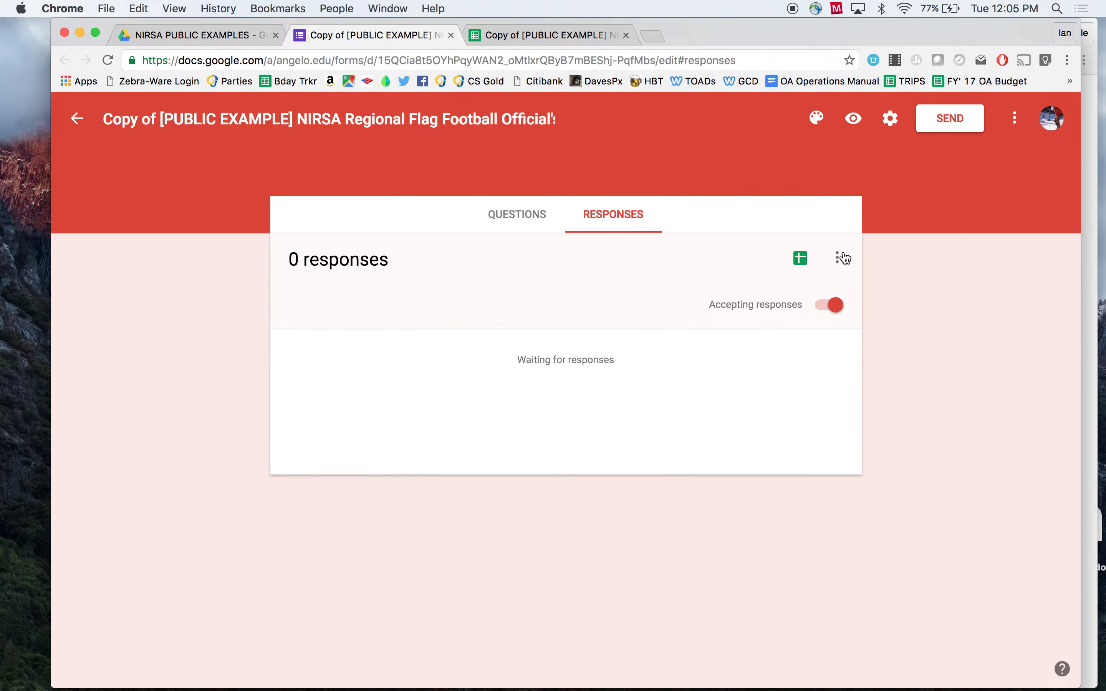
click(845, 258)
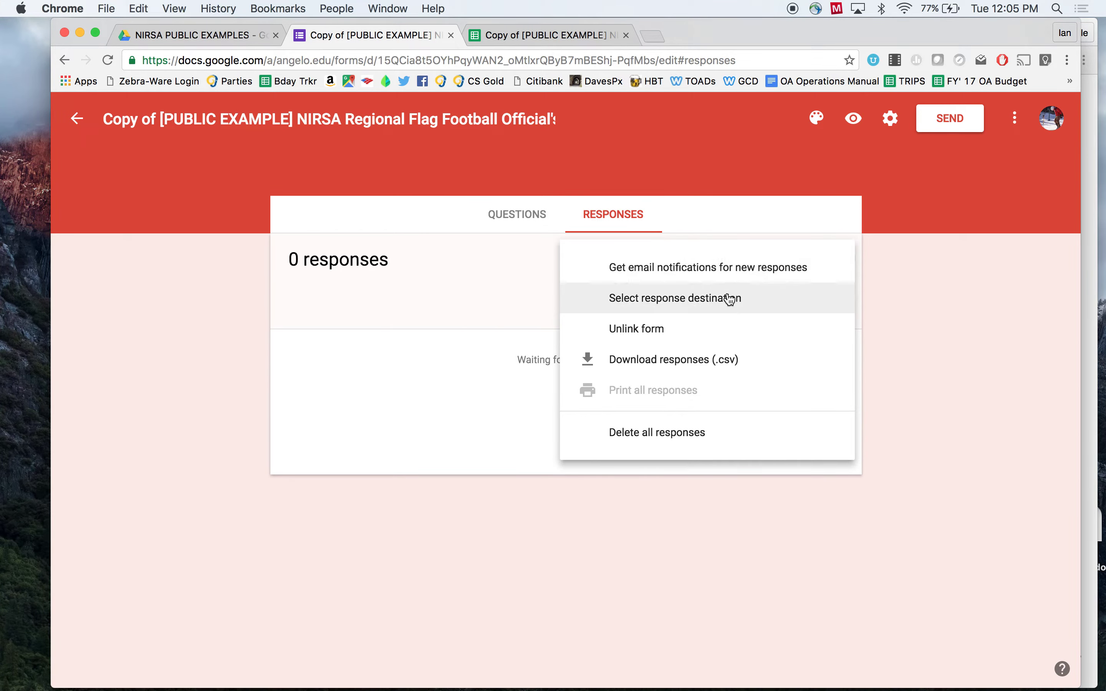
click(816, 215)
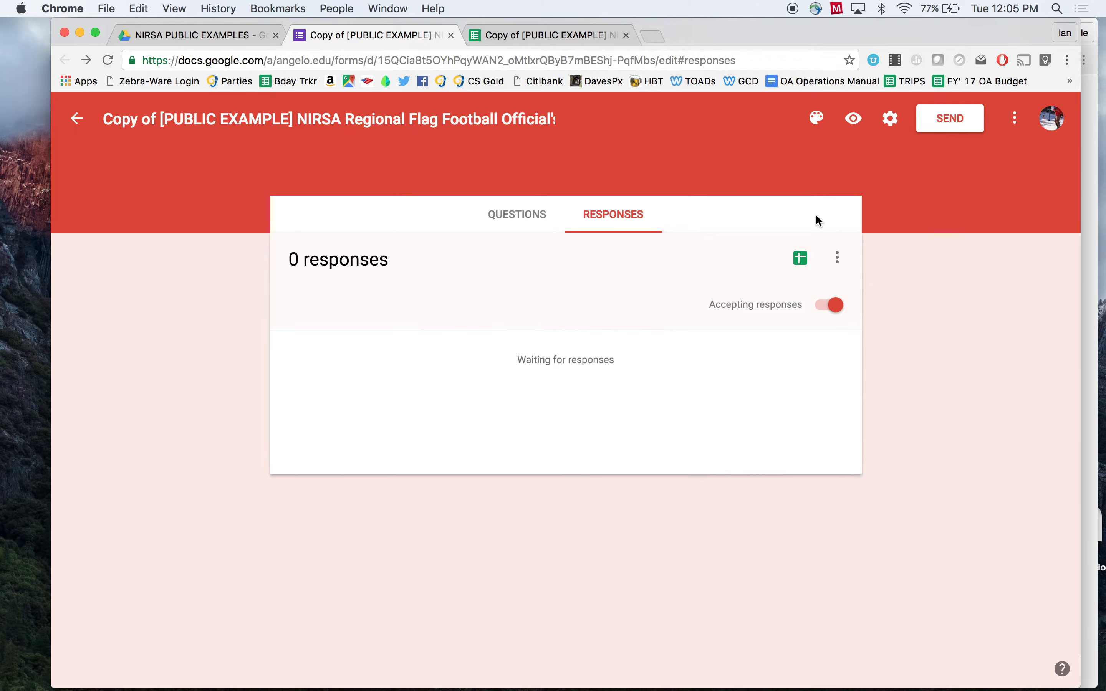
click(841, 262)
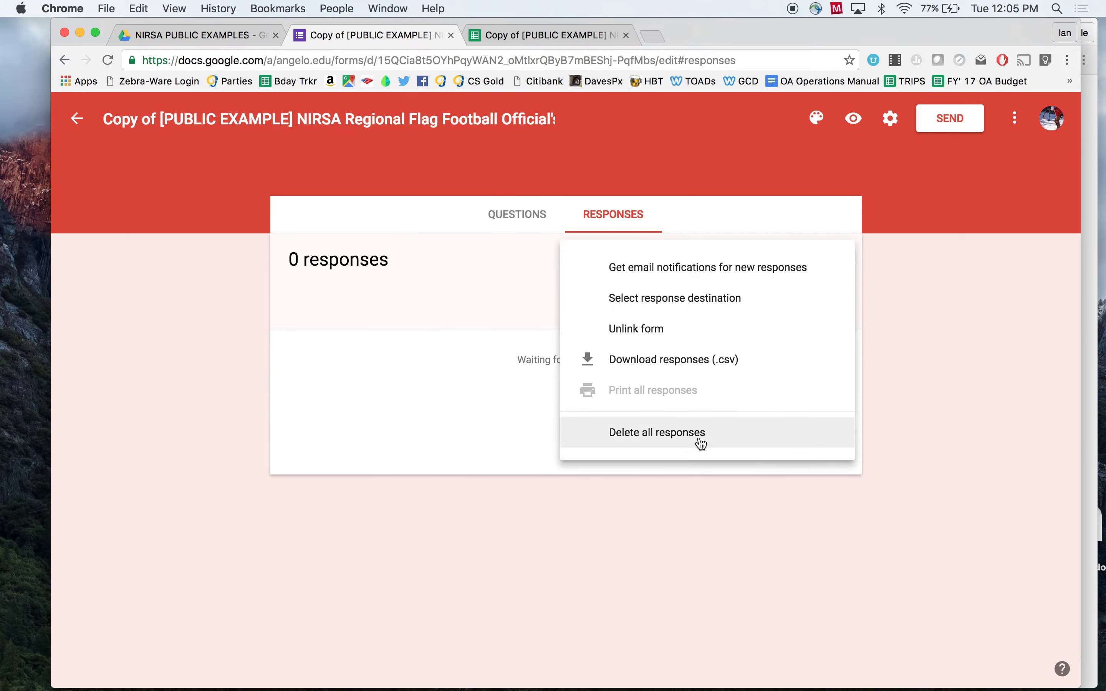
click(945, 284)
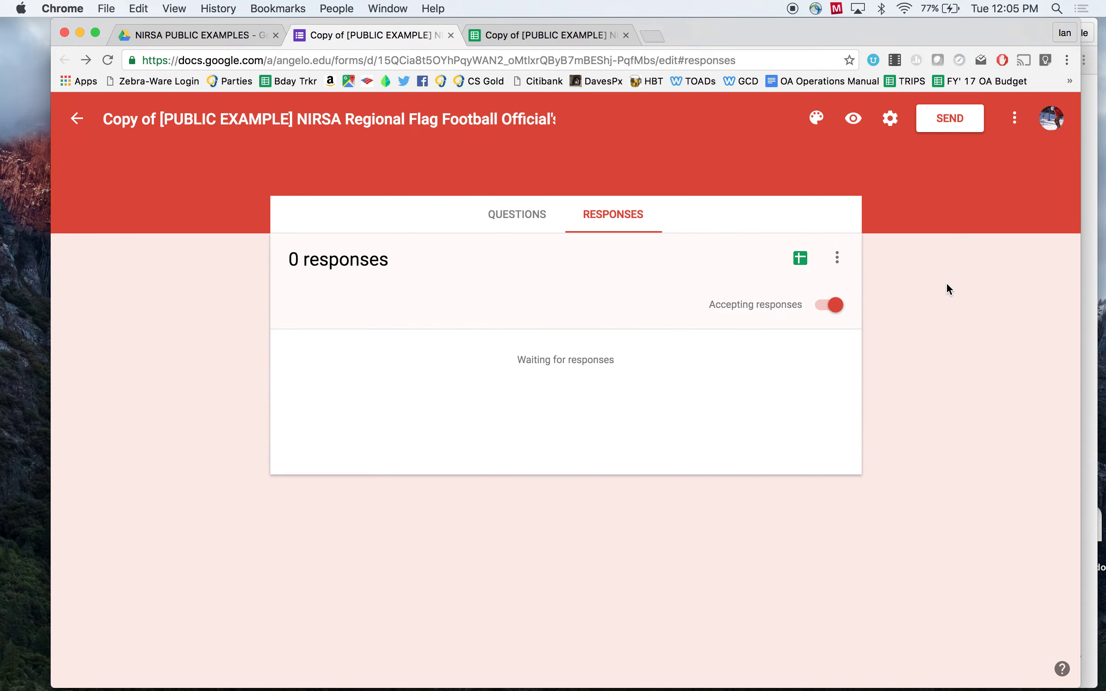
Review the form's questions, from the Game Date options through the official positions to the Grading rows and columns
click(518, 224)
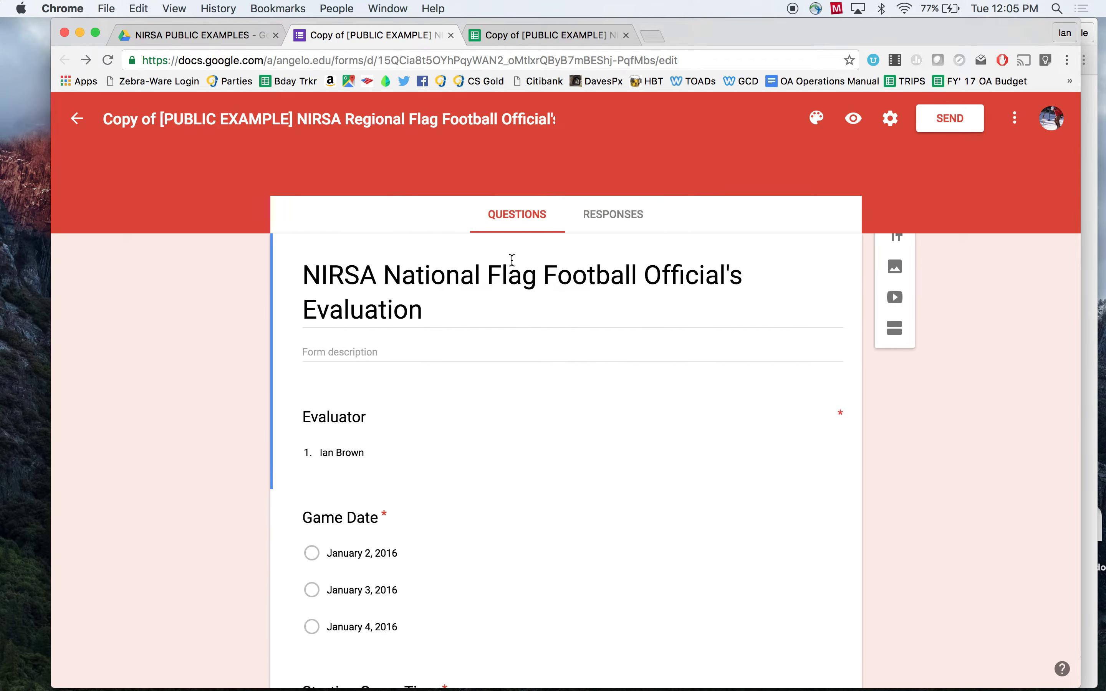
scroll(410, 359, down, 3)
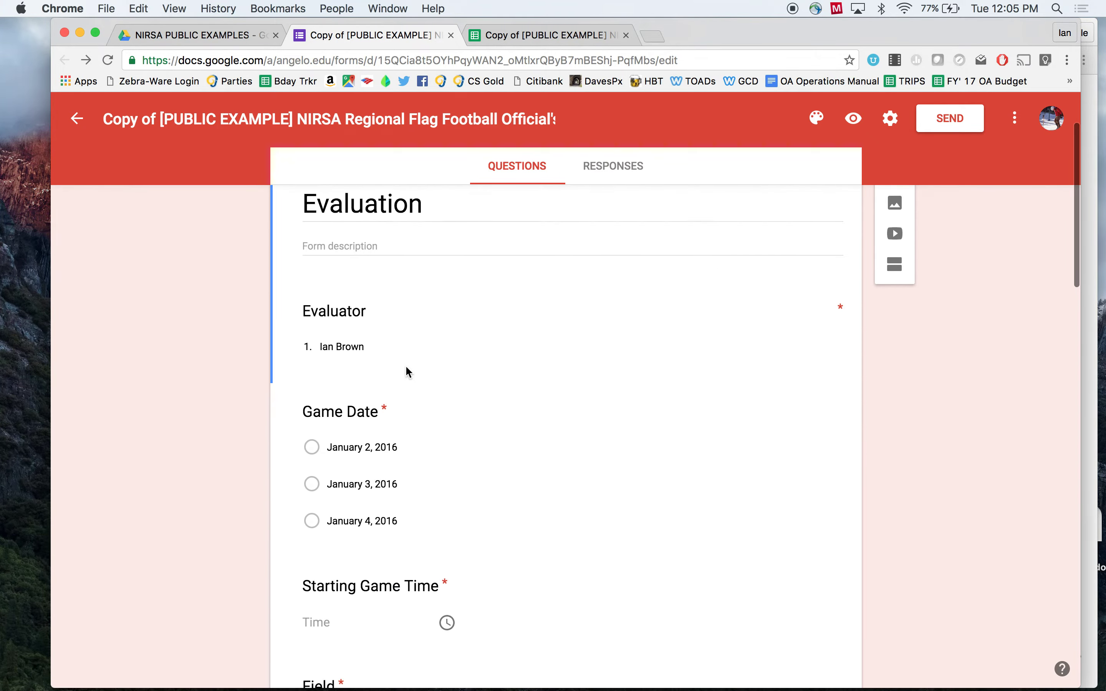
click(363, 447)
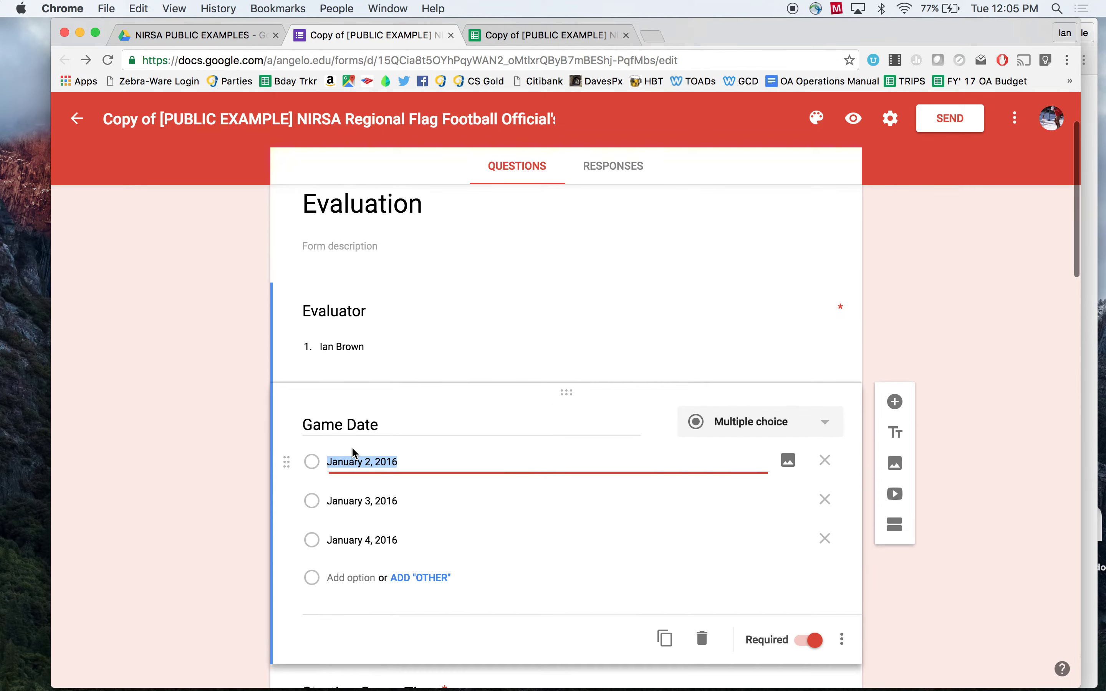
scroll(334, 435, down, 10)
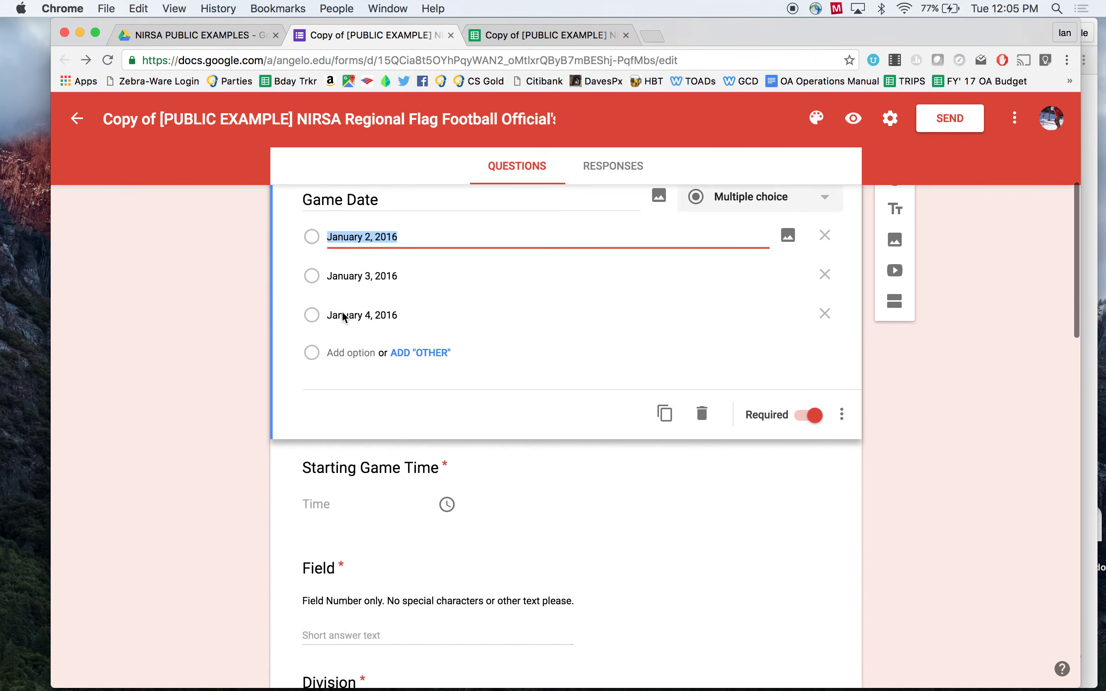
scroll(343, 314, down, 10)
scroll(346, 386, down, 10)
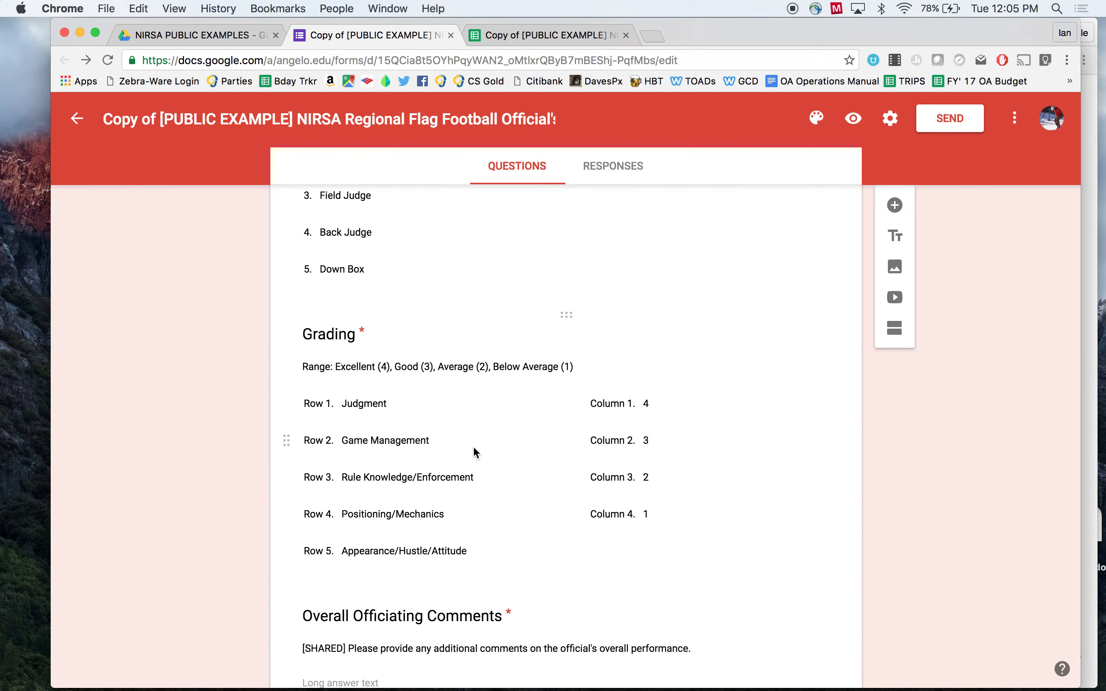
scroll(424, 504, up, 2)
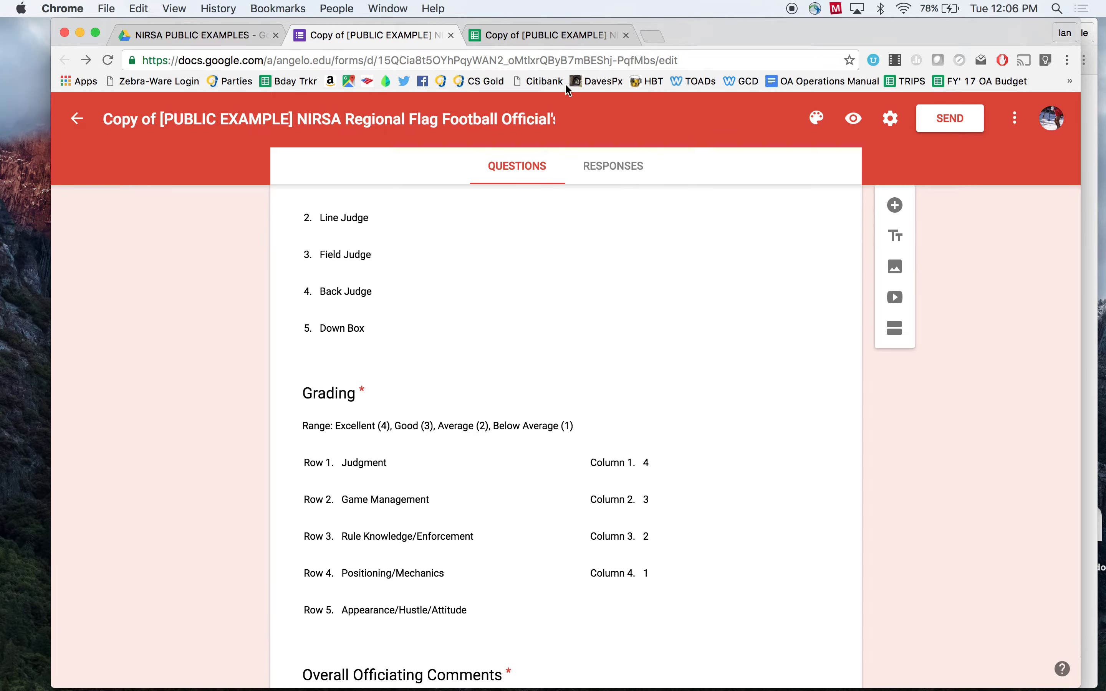
Examine the grading columns and the per-response averages in column R of the Form Responses 1 sheet
click(531, 38)
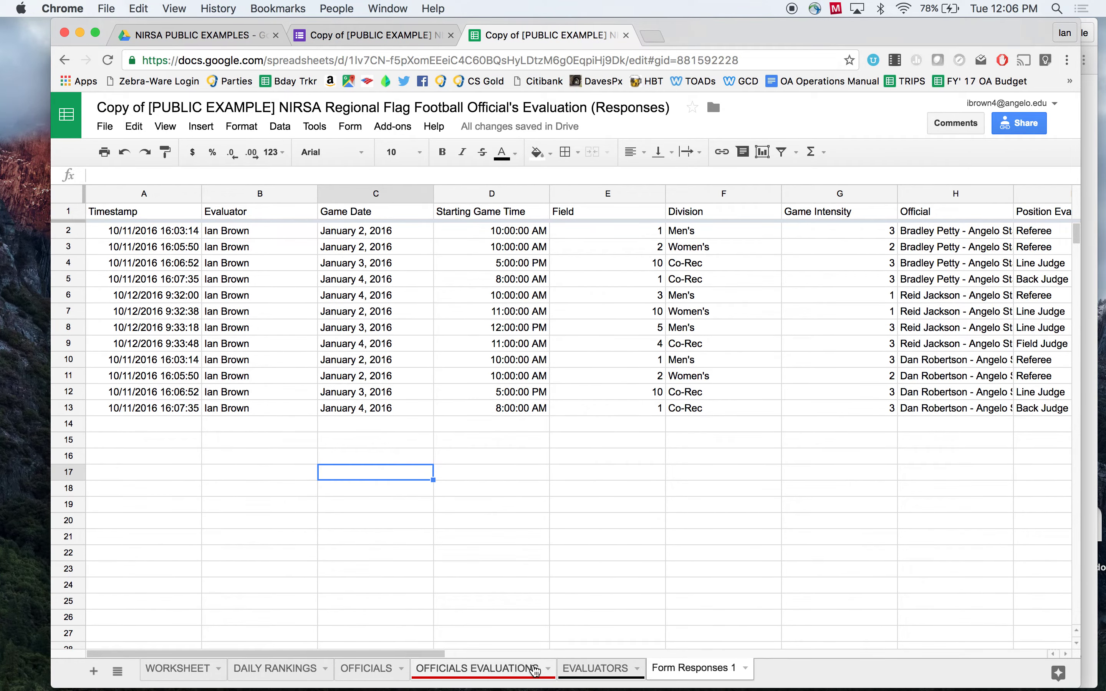
scroll(666, 509, right, 8)
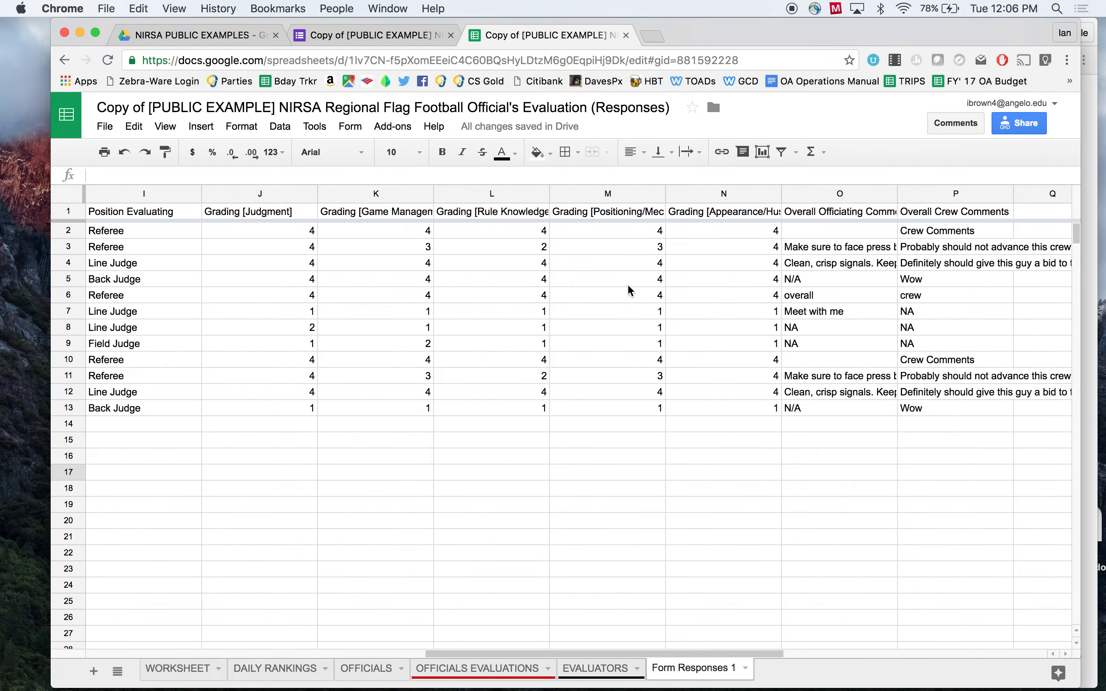
scroll(740, 233, right, 3)
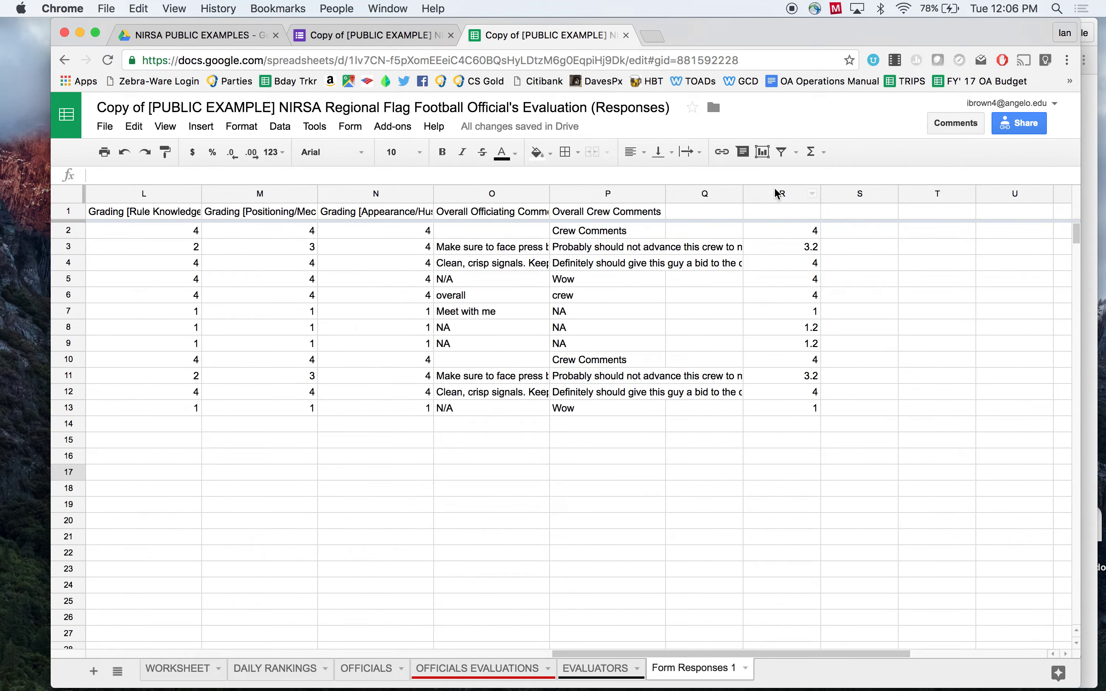
drag(779, 230, 776, 418)
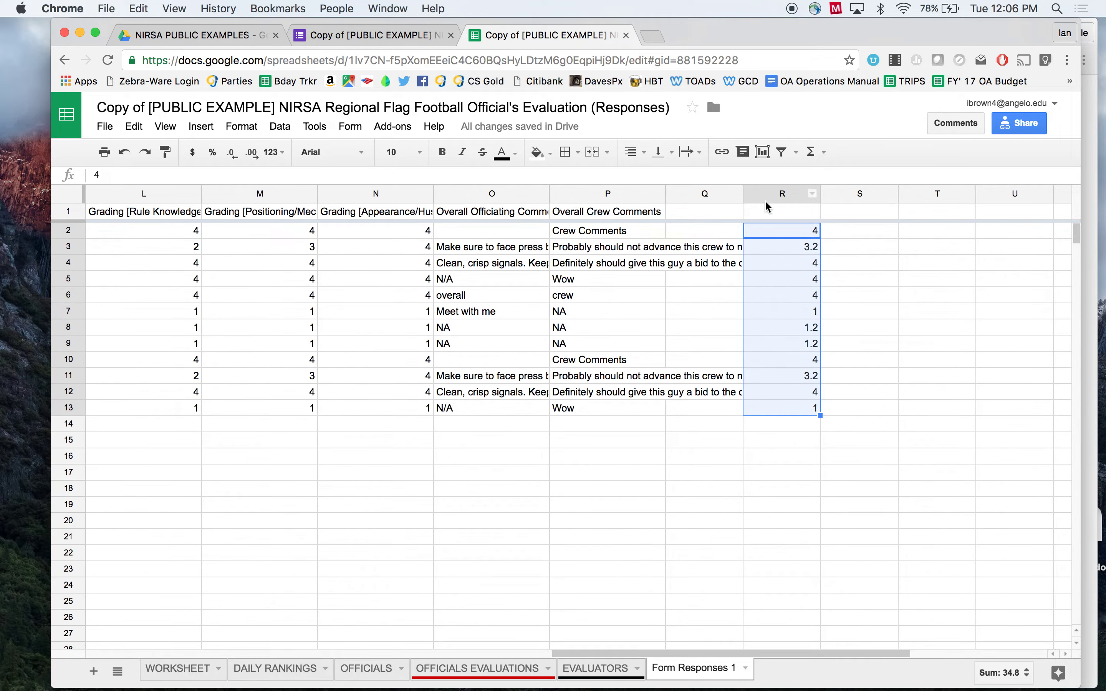
scroll(553, 269, left, 5)
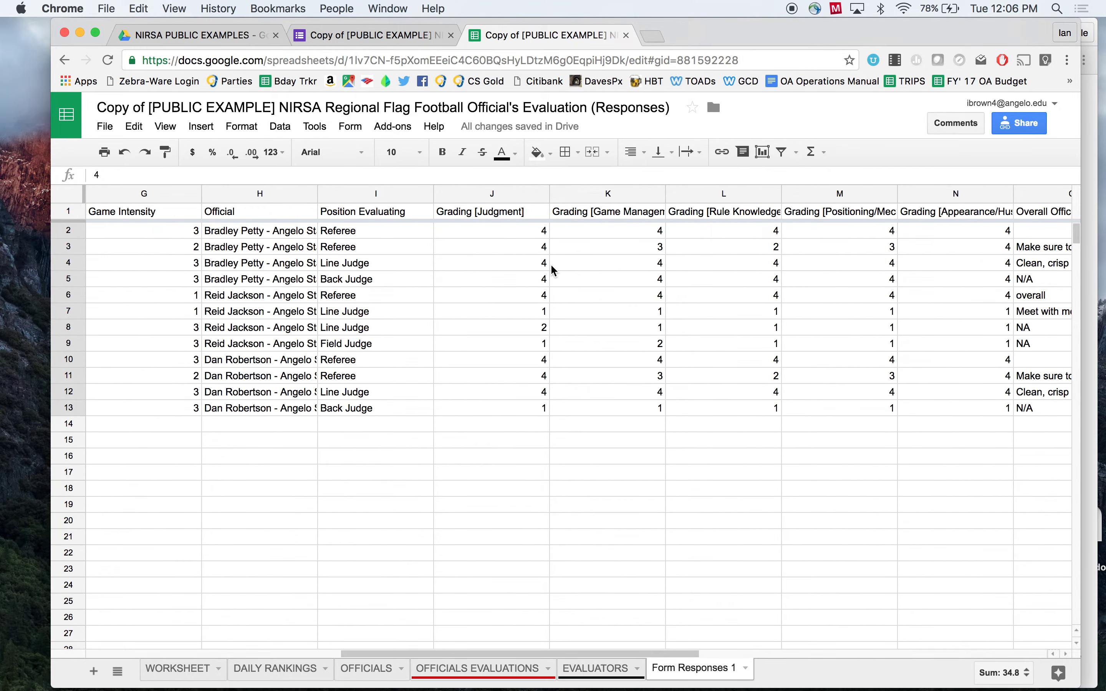
click(572, 230)
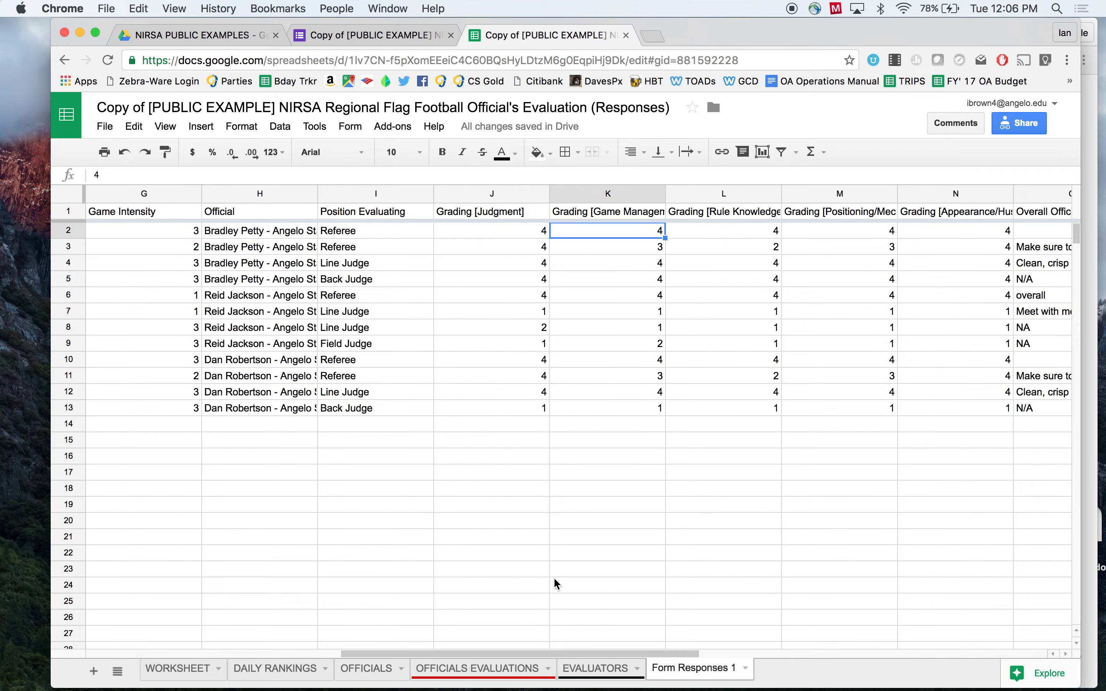
Inspect the Average column for the detailed rows 22 to 25 of the OFFICIALS EVALUATIONS report
click(493, 668)
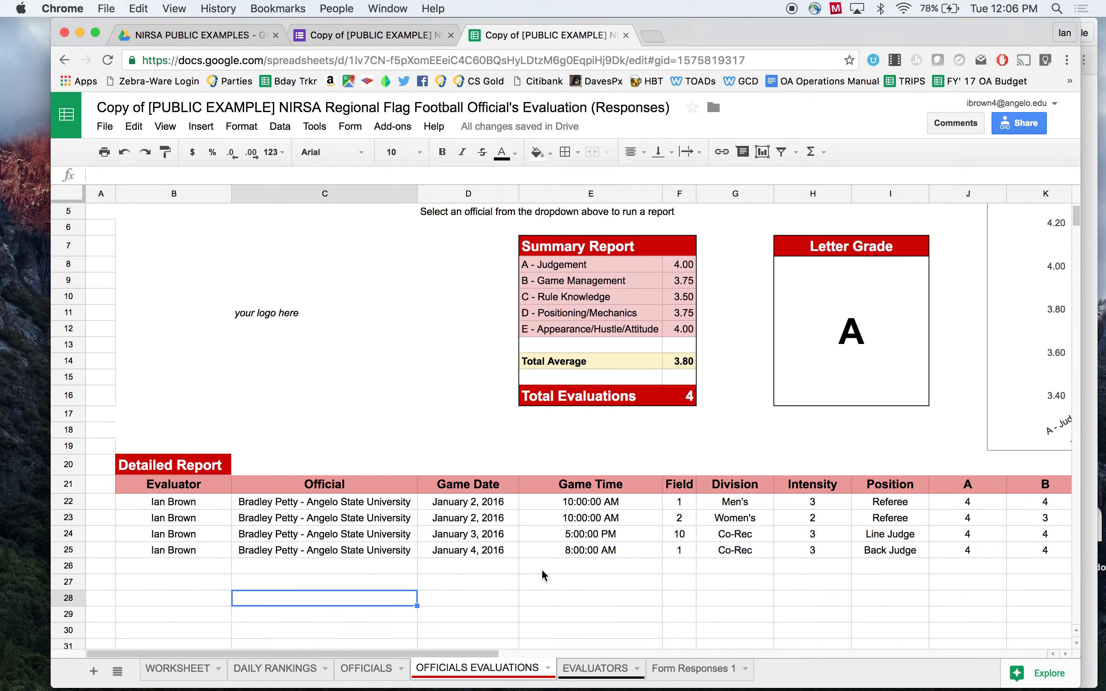
scroll(598, 528, right, 10)
scroll(598, 528, up, 1)
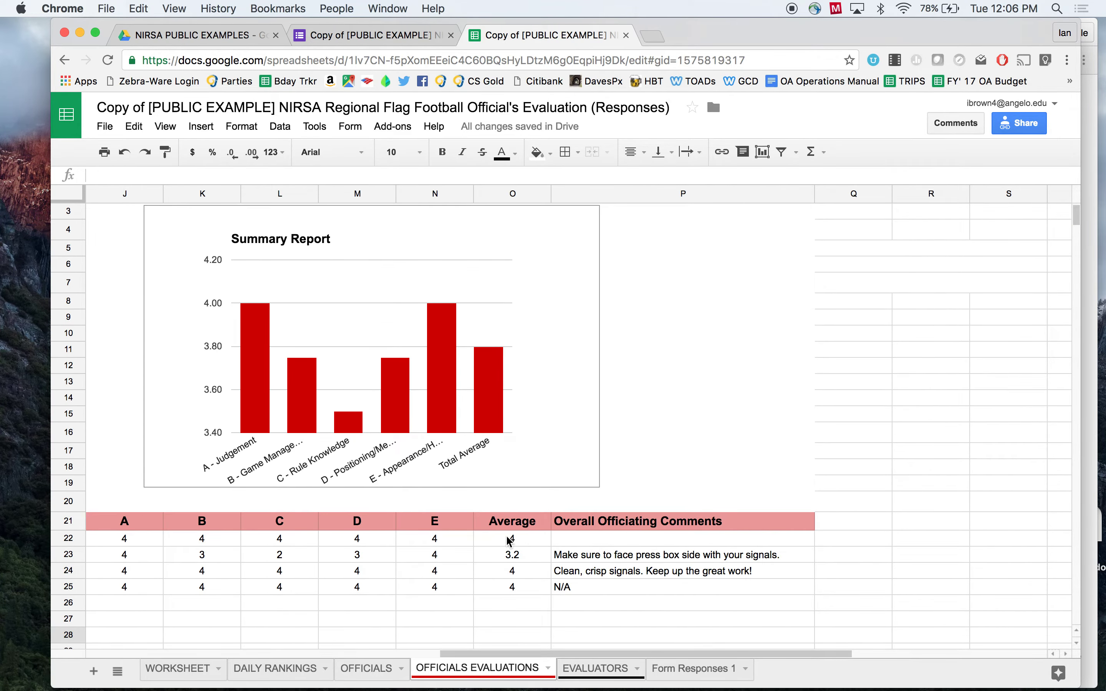
click(509, 540)
drag(509, 539, 507, 587)
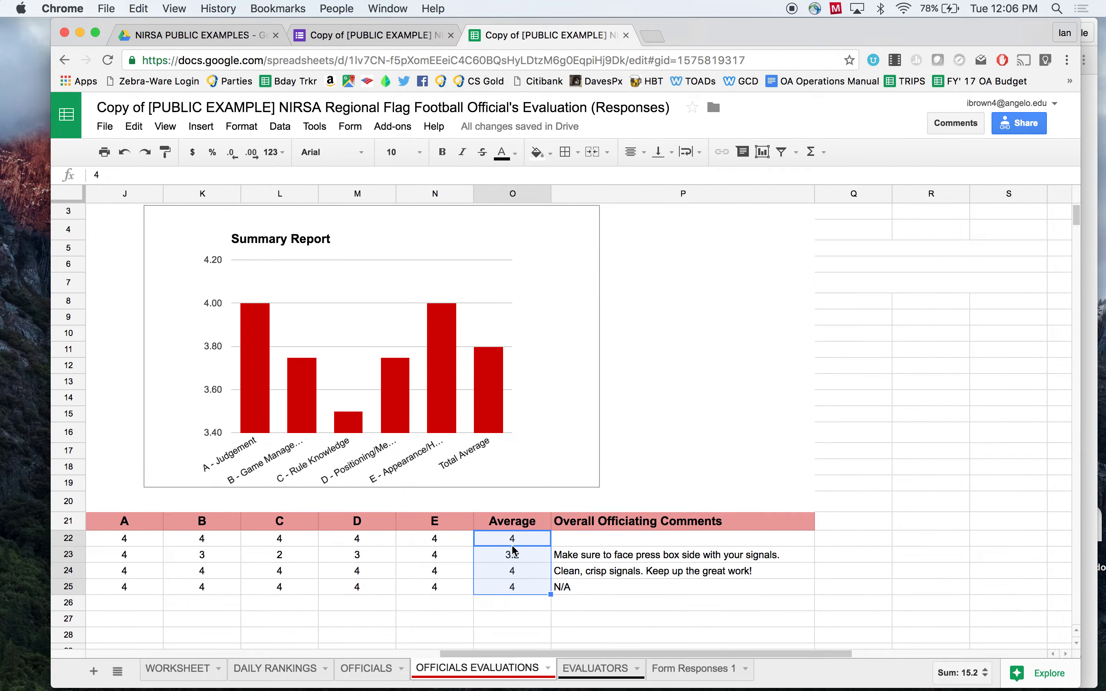
Compare the column R averages on Form Responses 1 with the Total Average formula in the OFFICIALS EVALUATIONS summary
click(695, 668)
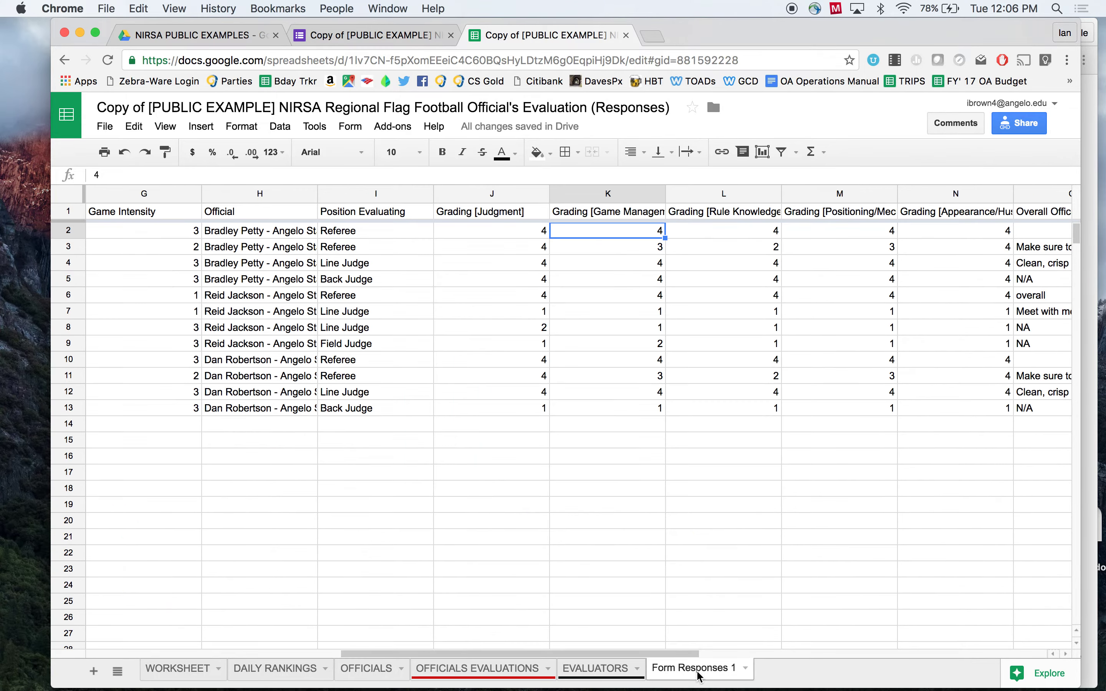
scroll(772, 562, right, 10)
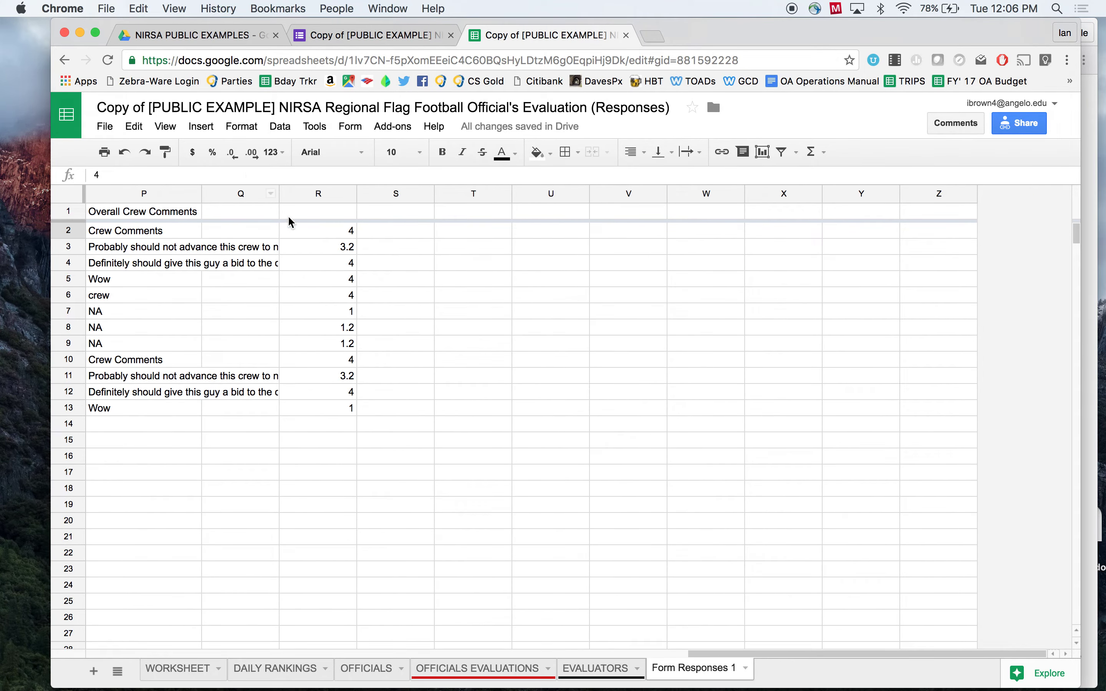
drag(298, 231, 324, 392)
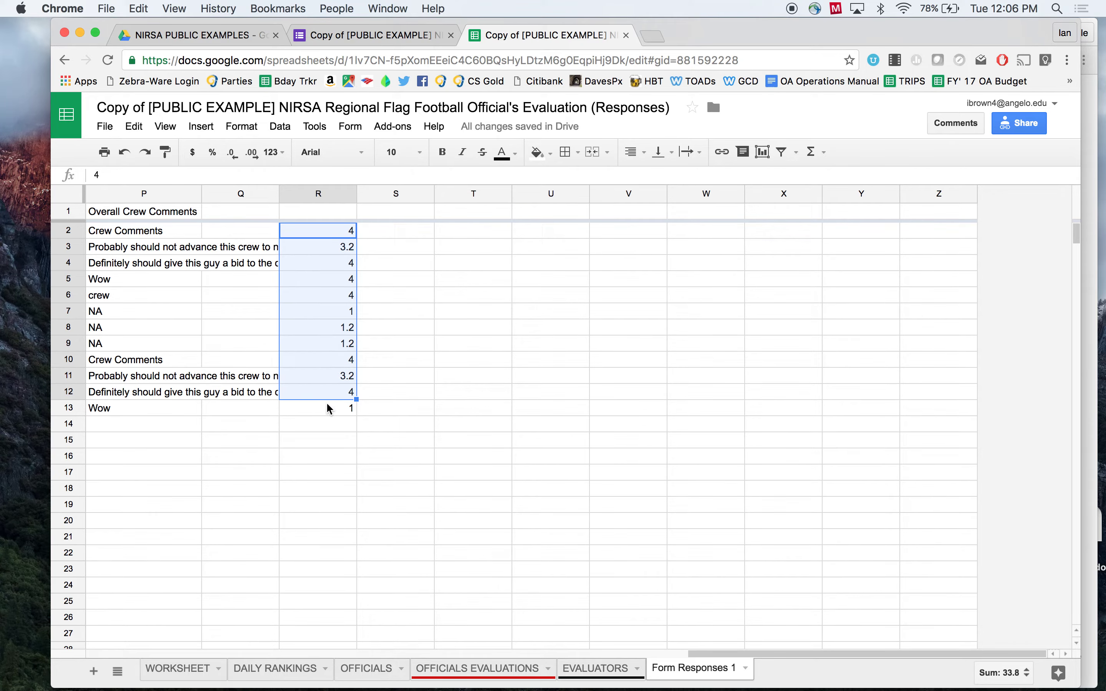
click(517, 669)
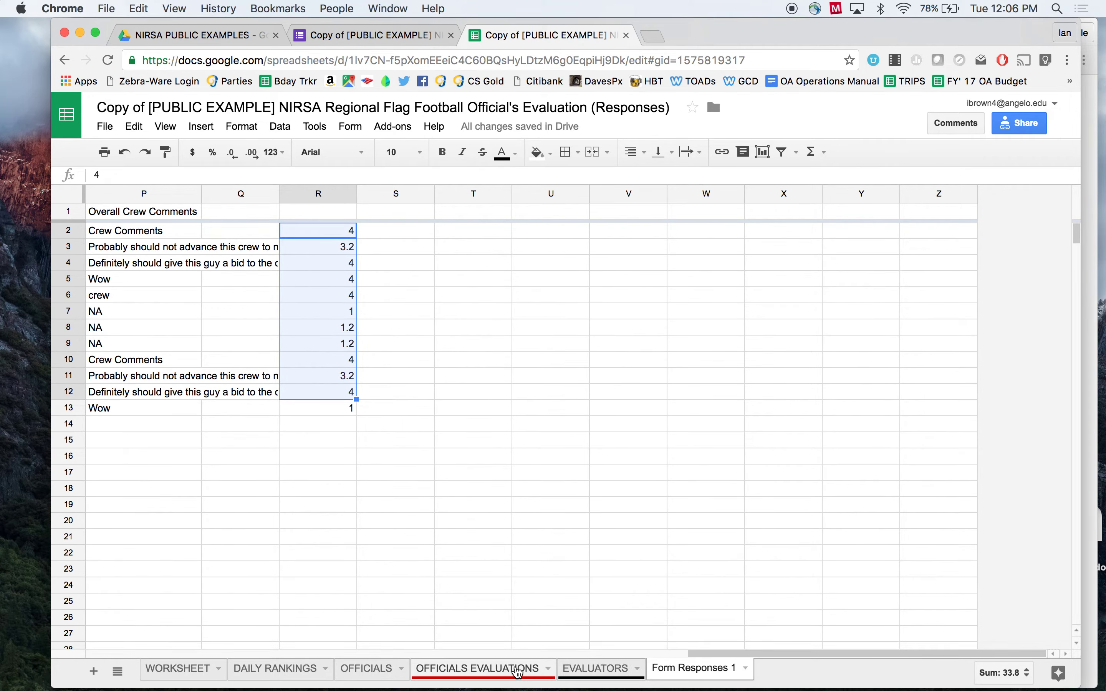
scroll(513, 556, left, 5)
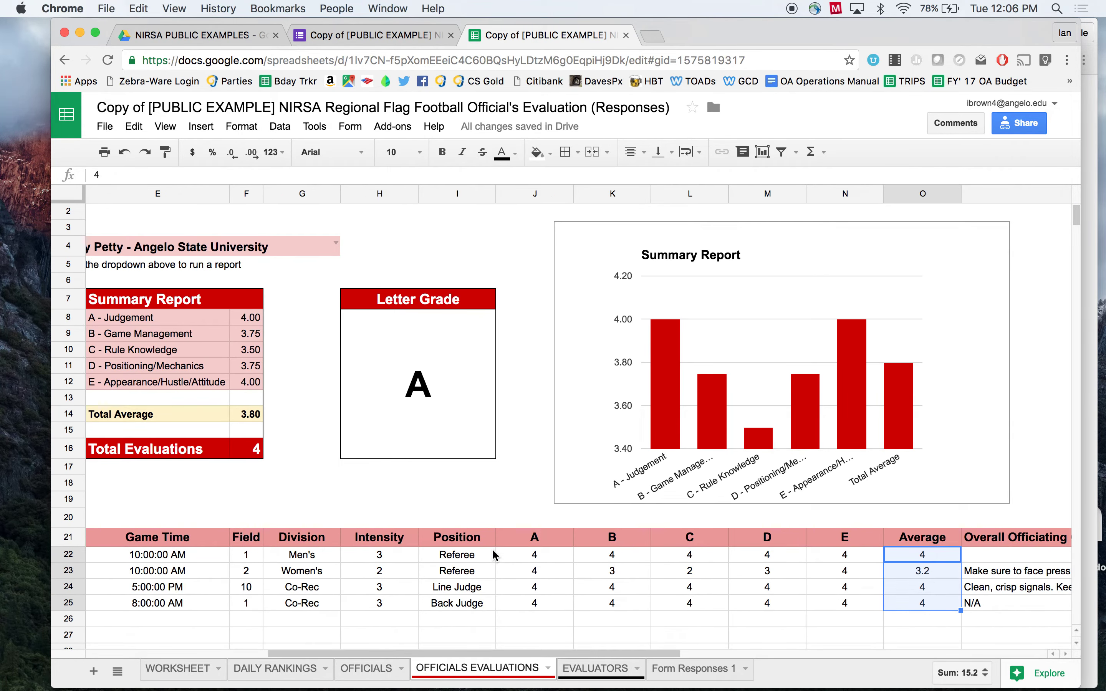
click(247, 420)
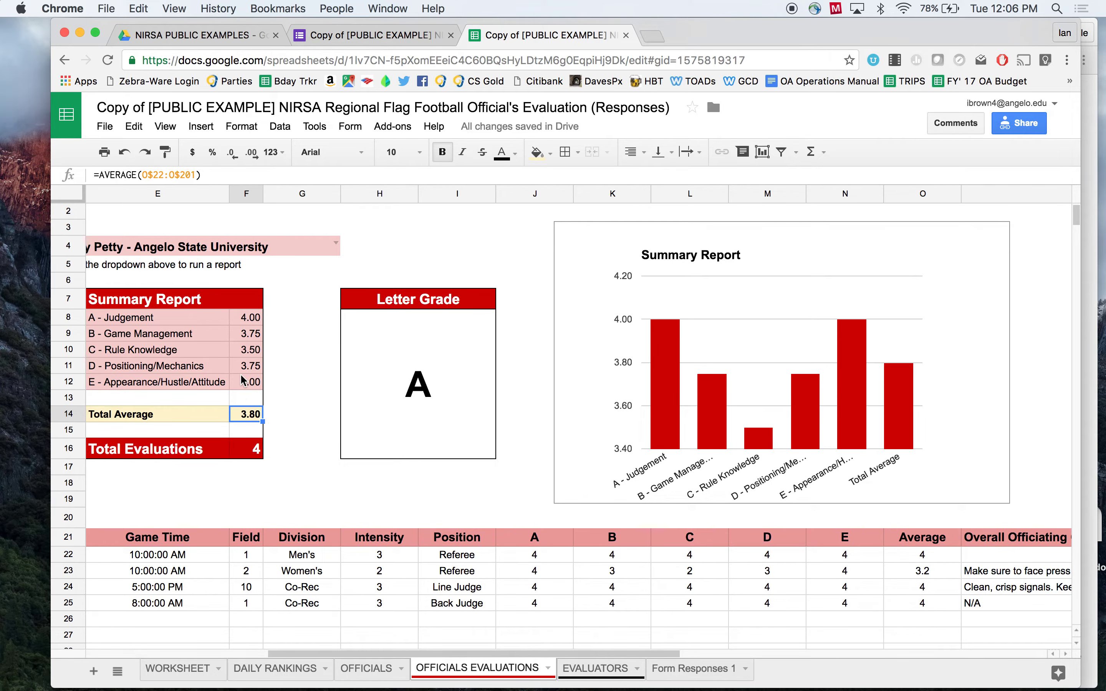
Check the rating scale on the WORKSHEET sheet, and review the Grading and overall comments questions in the evaluation form
click(198, 668)
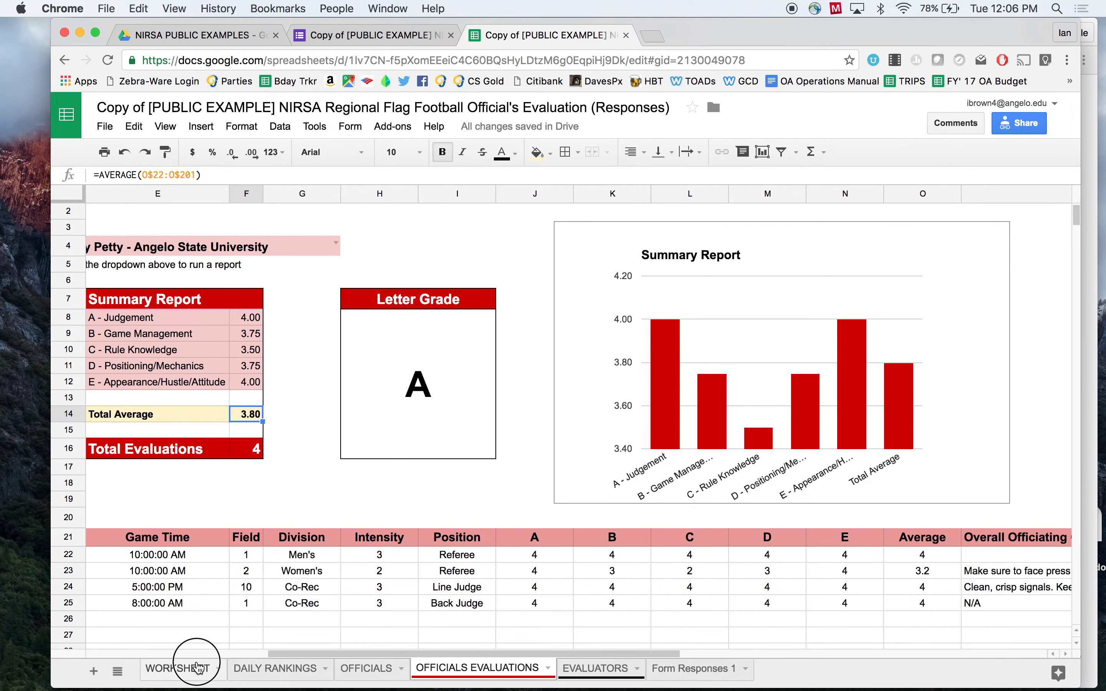
scroll(454, 588, up, 1)
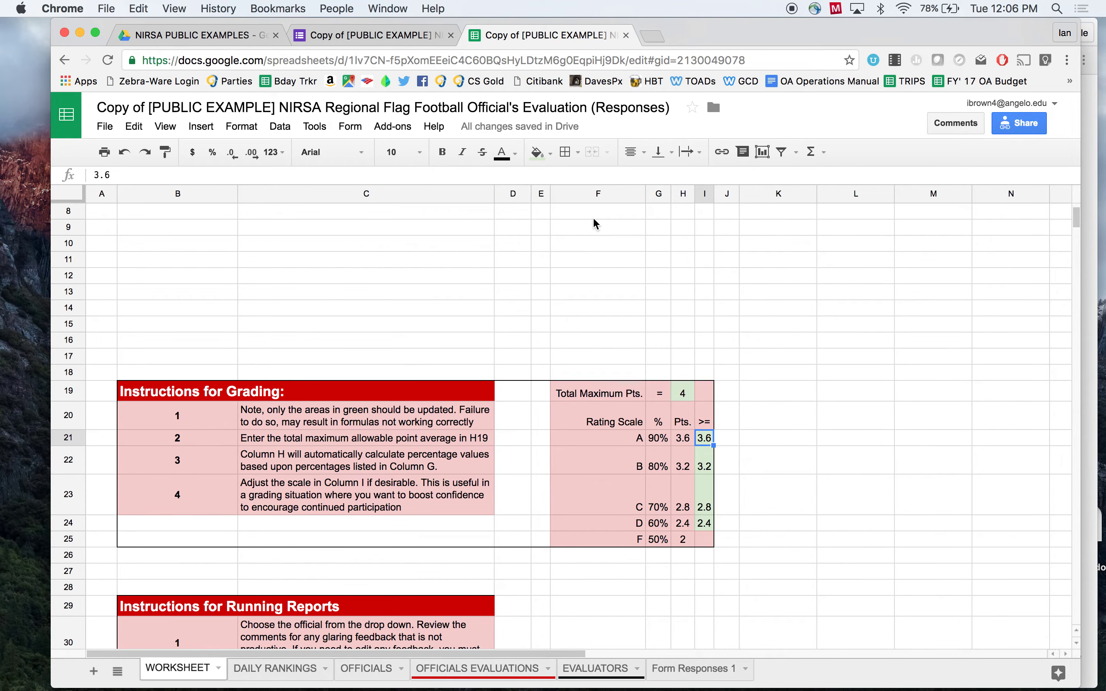
click(394, 41)
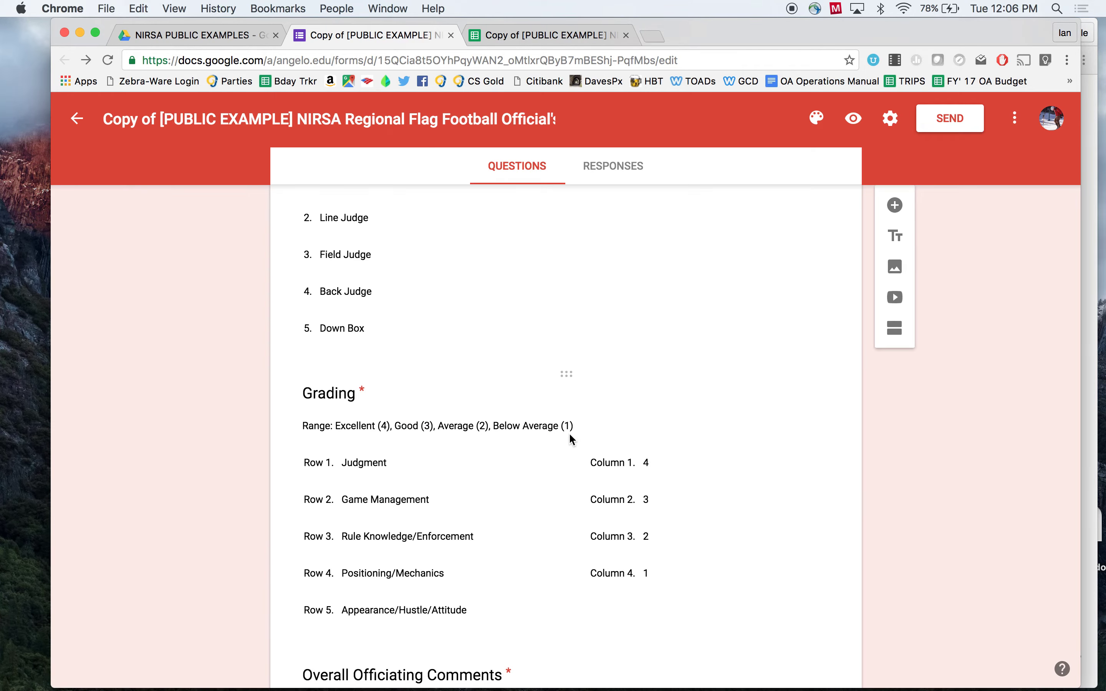
scroll(570, 439, down, 5)
scroll(570, 439, up, 2)
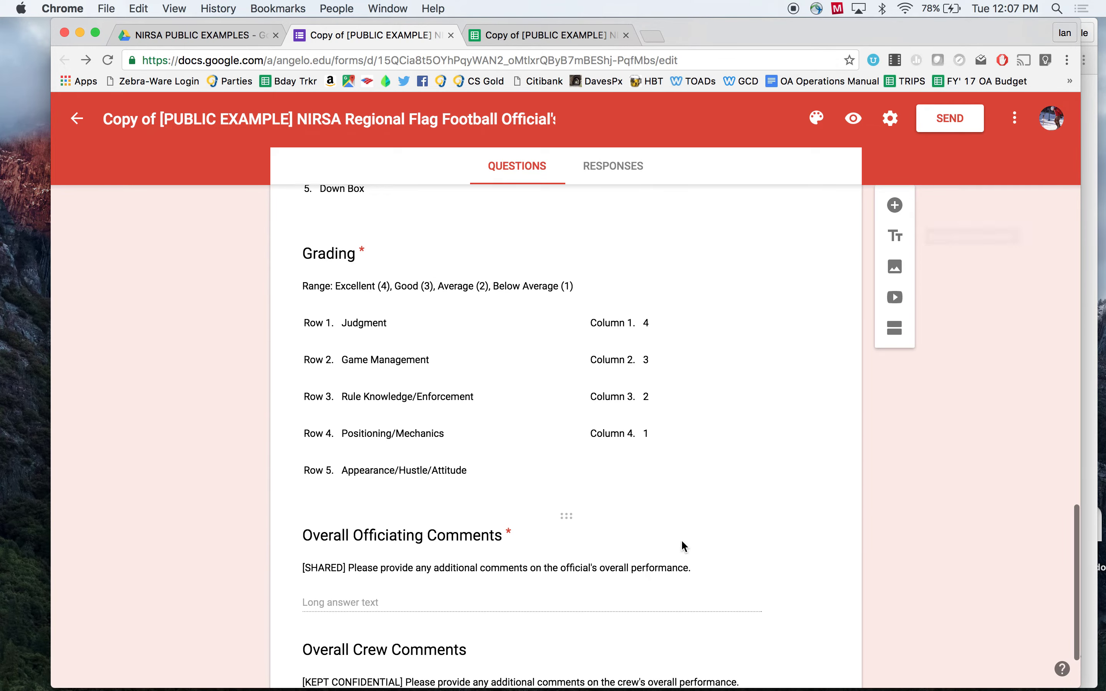
scroll(681, 540, up, 2)
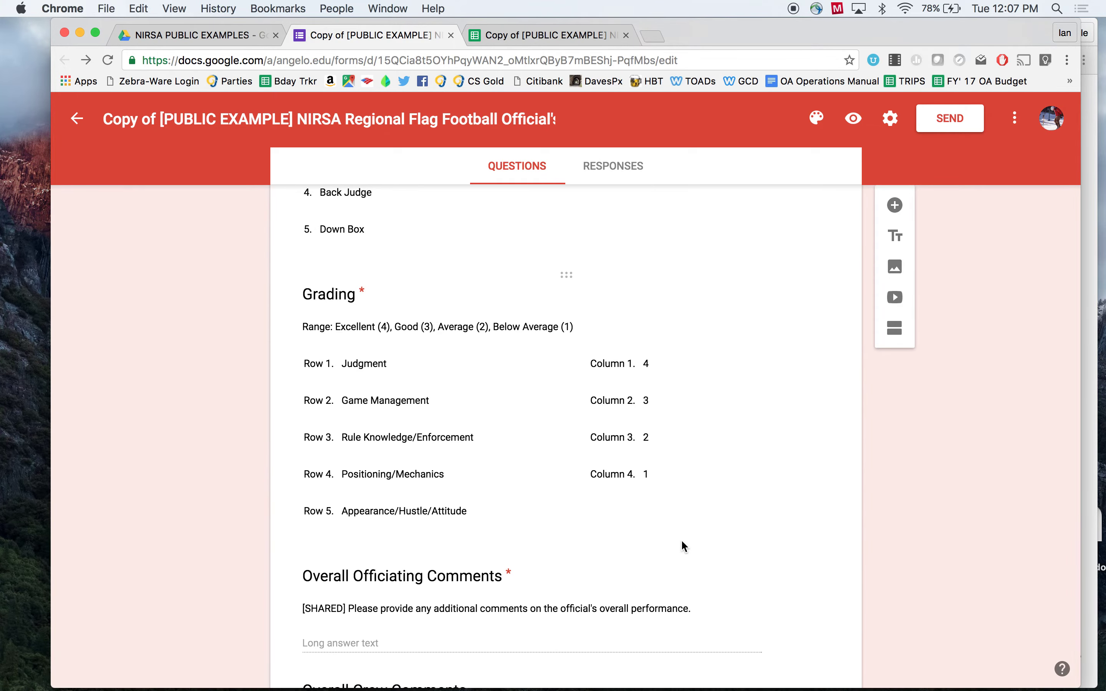
scroll(681, 539, down, 1)
scroll(681, 541, down, 3)
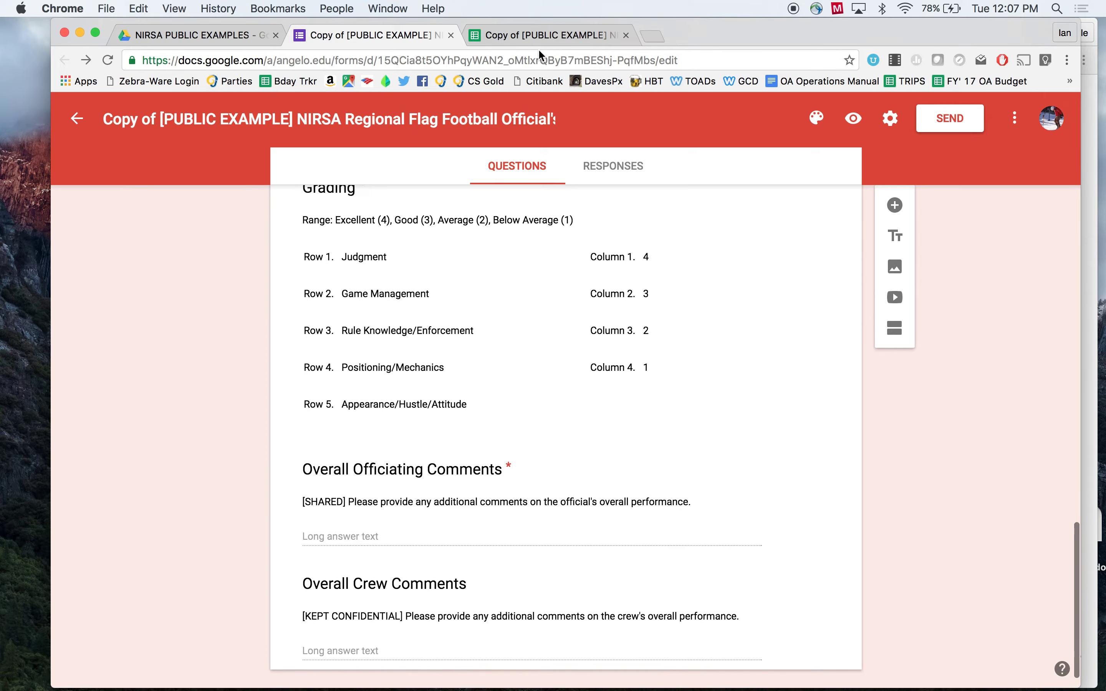
Review the Form Responses 1 columns and inspect the QUERY formula in cell B22 of the EVALUATORS sheet that draws on them
click(543, 36)
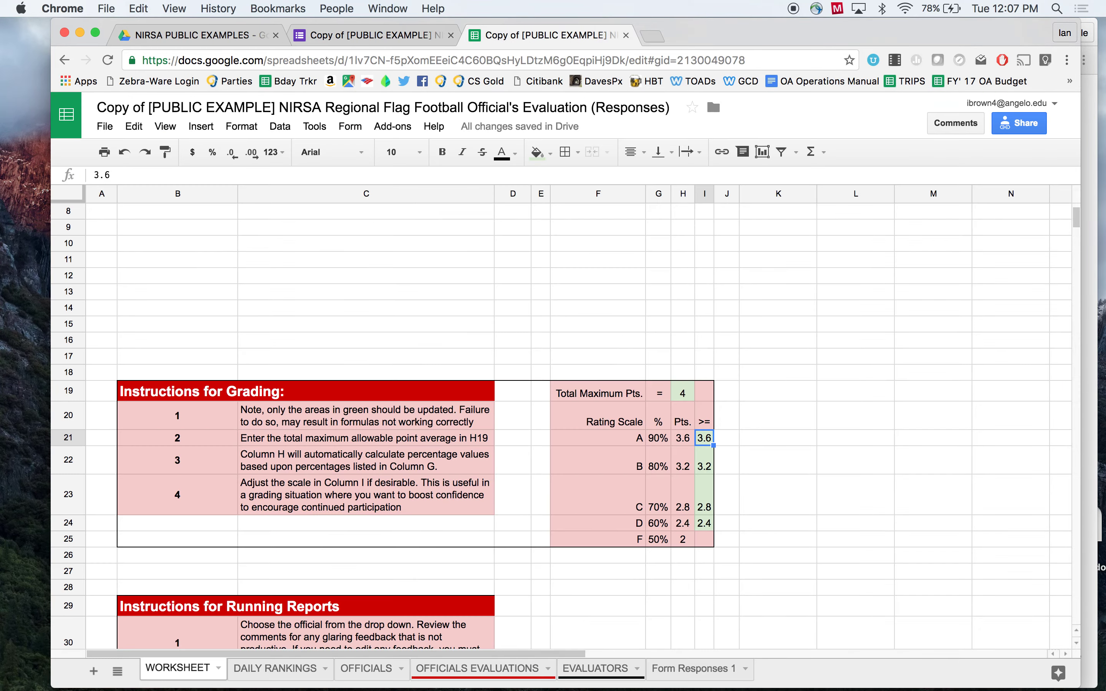
click(676, 675)
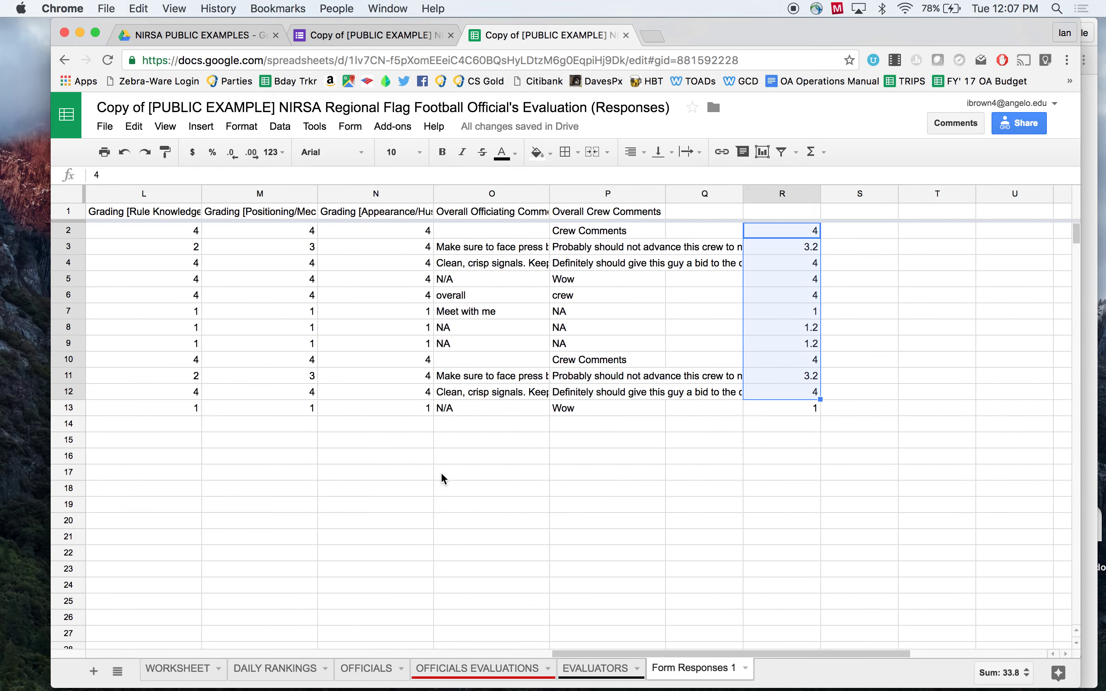
scroll(443, 478, left, 10)
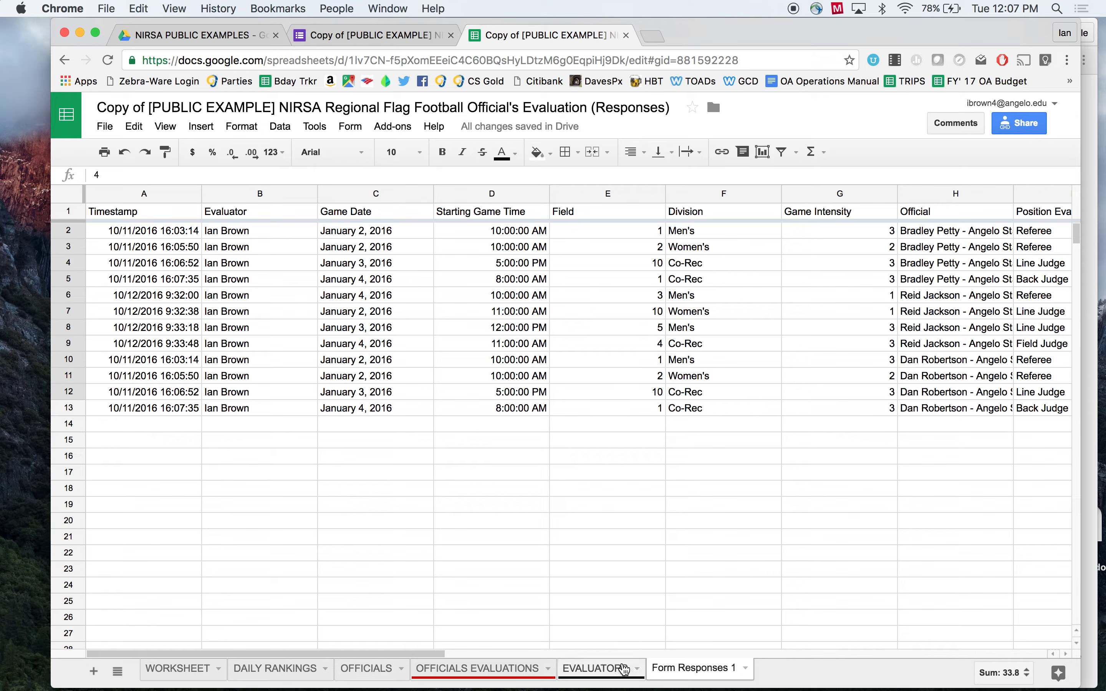
click(565, 667)
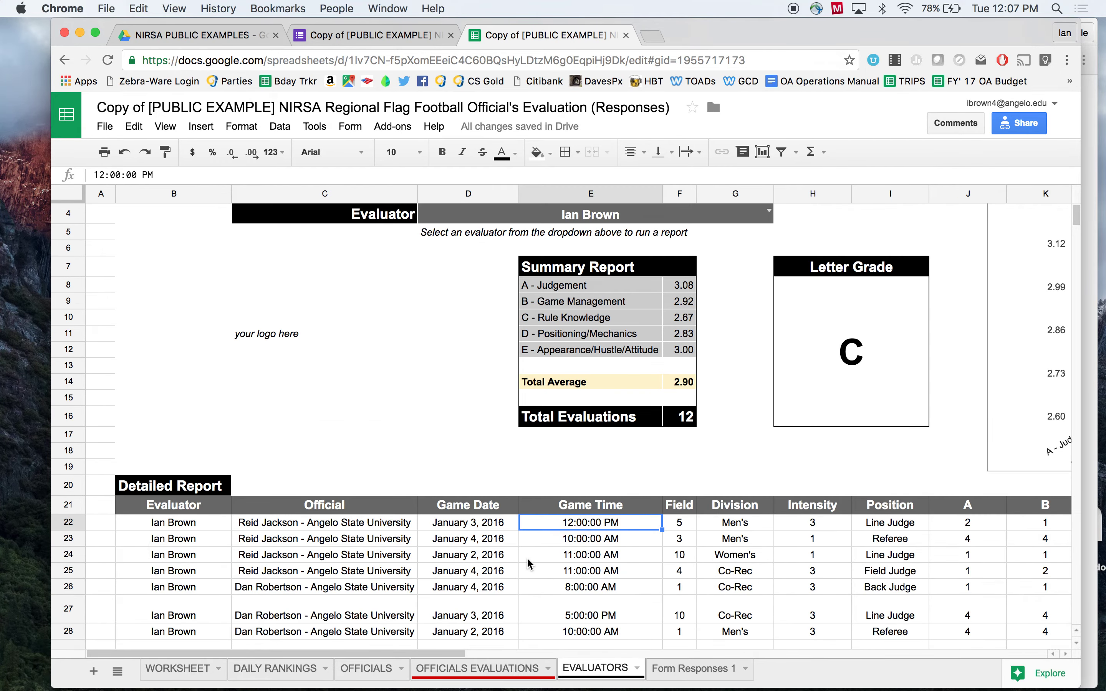
click(188, 521)
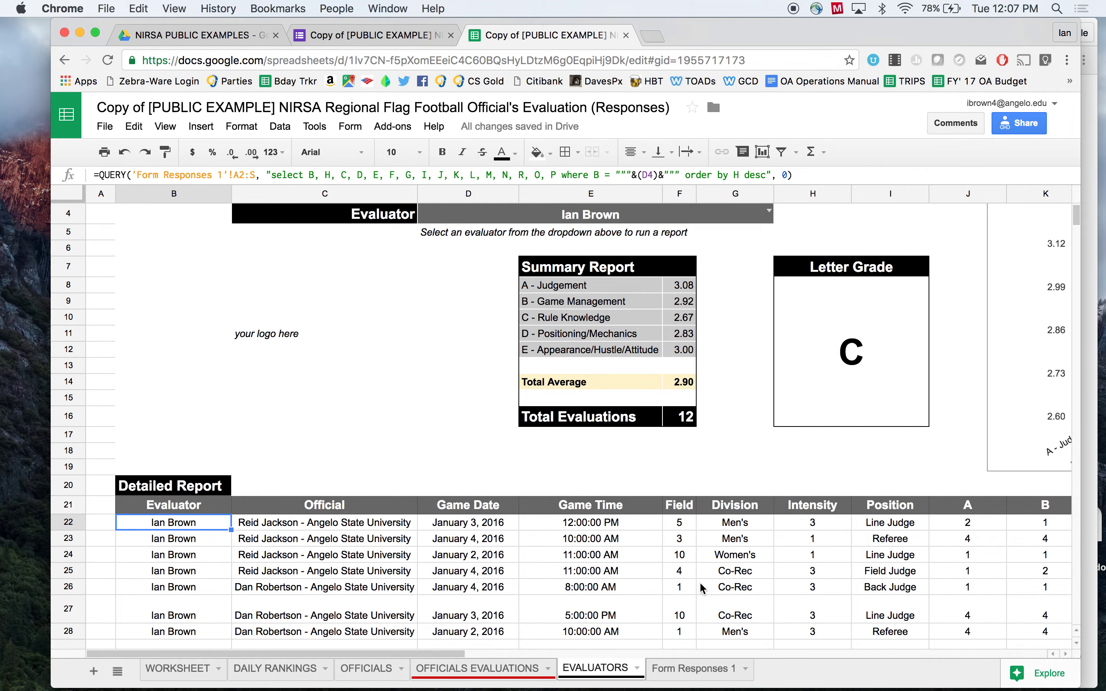
click(679, 670)
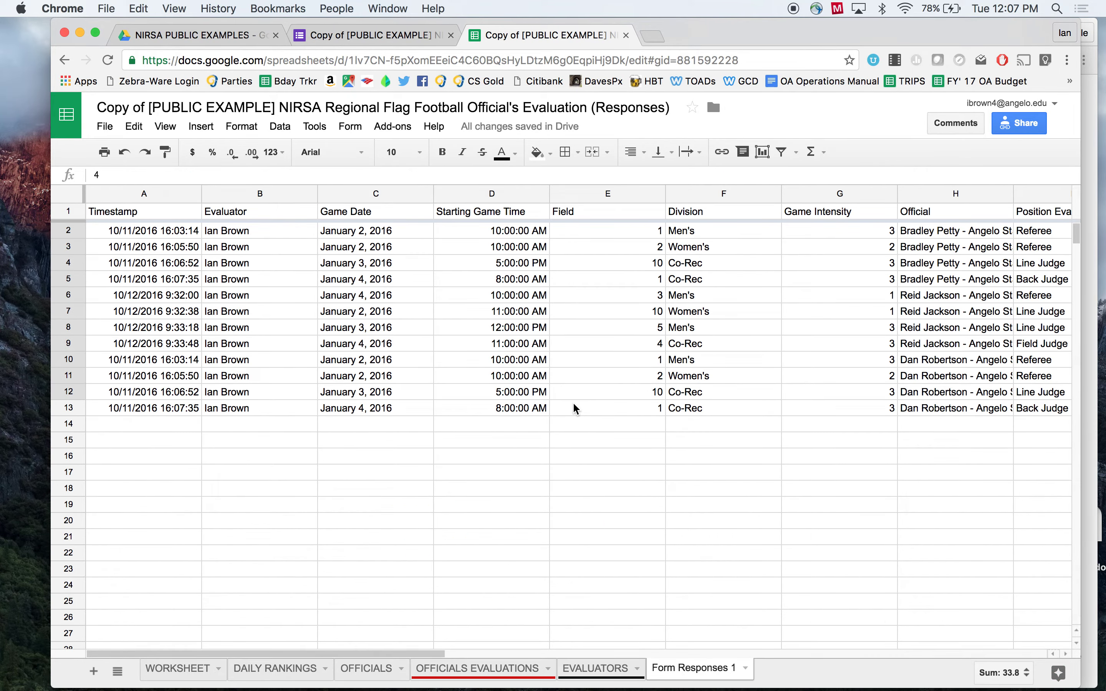
Review the evaluation form's questions again, from Starting Game Time and Division through Official and Position Evaluating to Grading
click(410, 35)
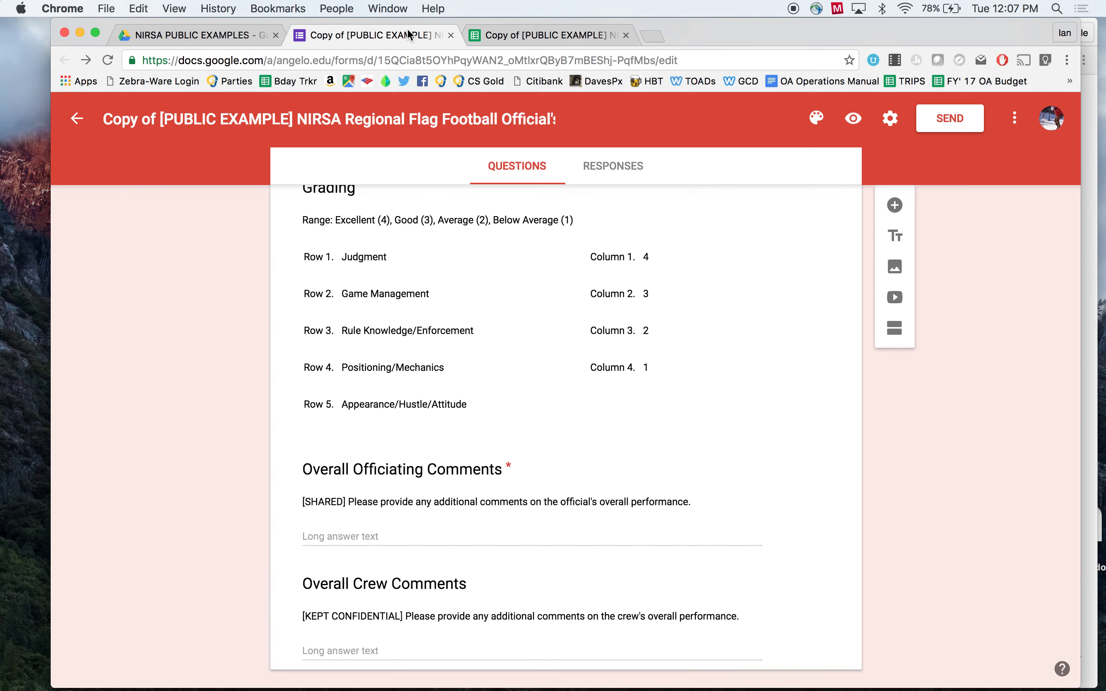
scroll(450, 400, up, 6)
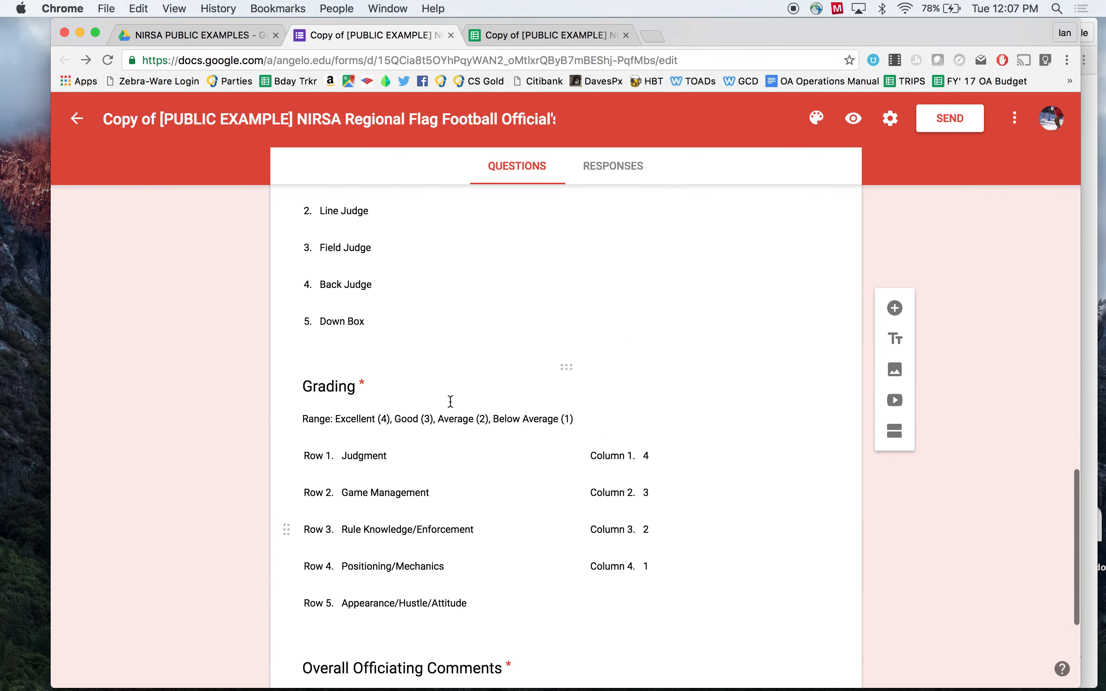
scroll(449, 399, up, 5)
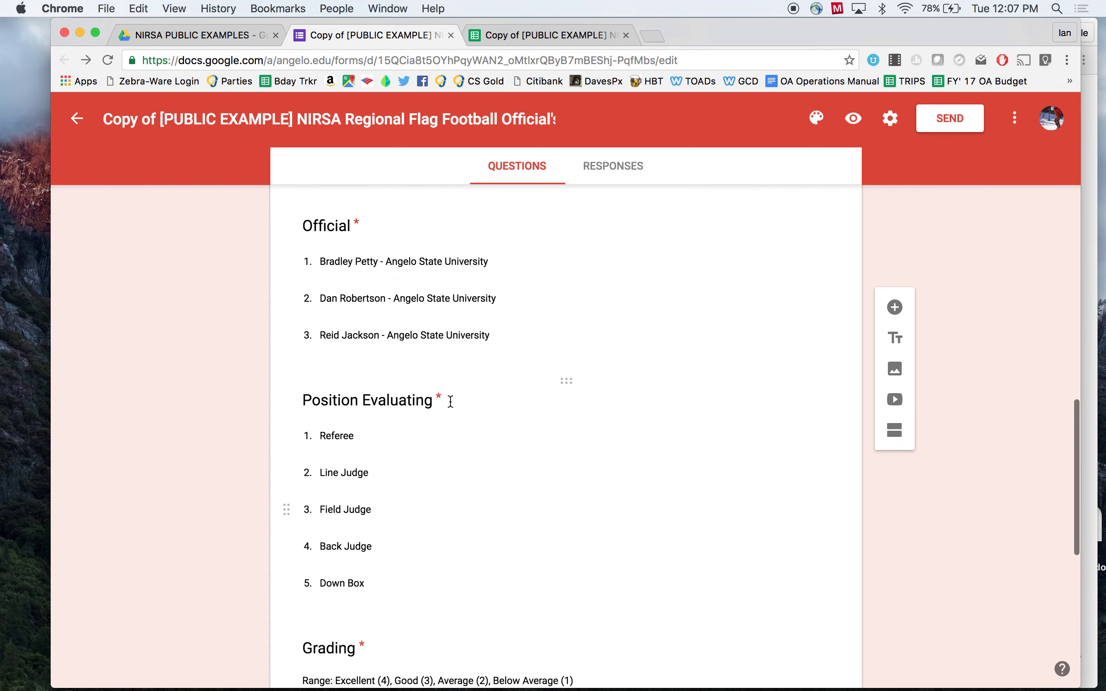
scroll(450, 401, up, 9)
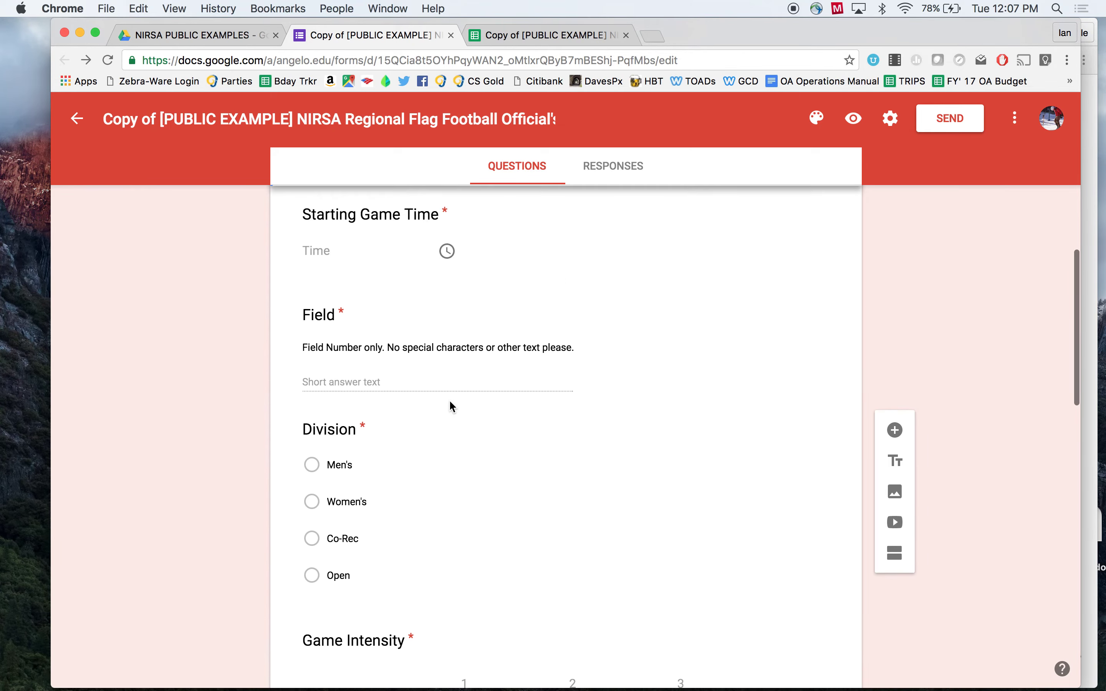
scroll(449, 399, down, 10)
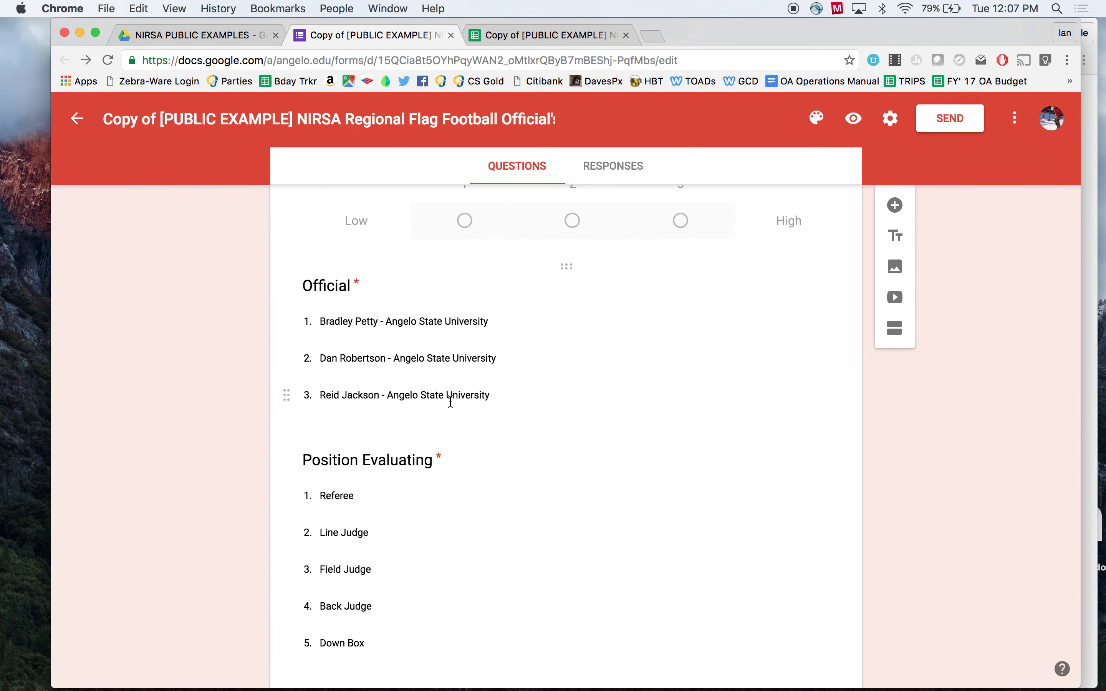
scroll(450, 402, down, 4)
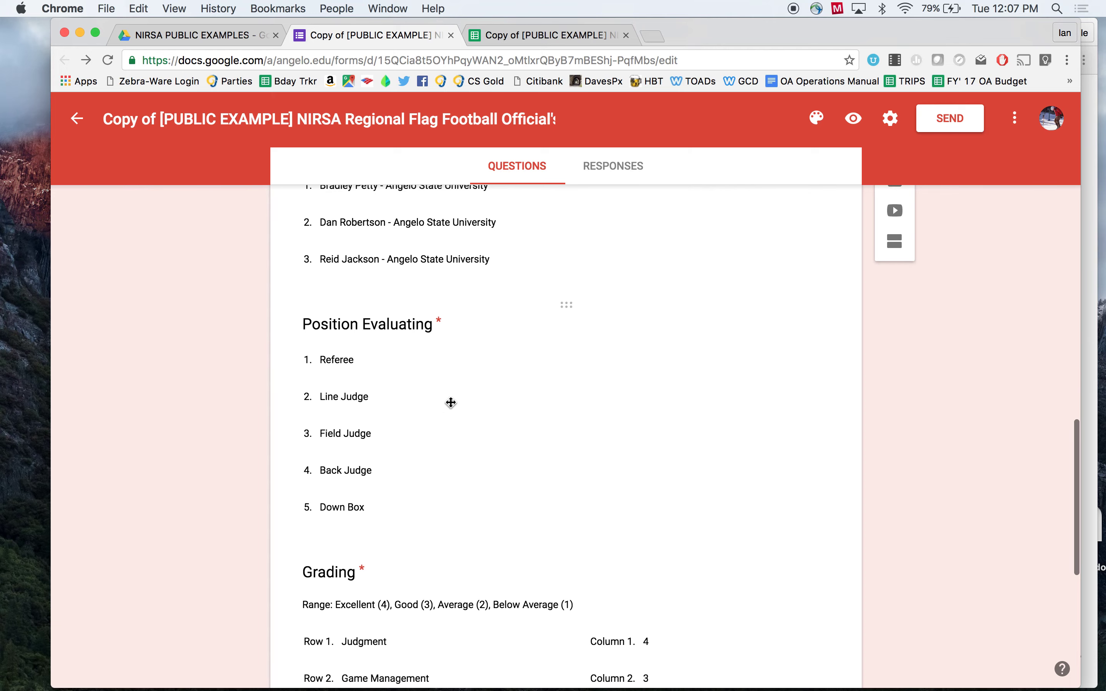
scroll(450, 401, down, 1)
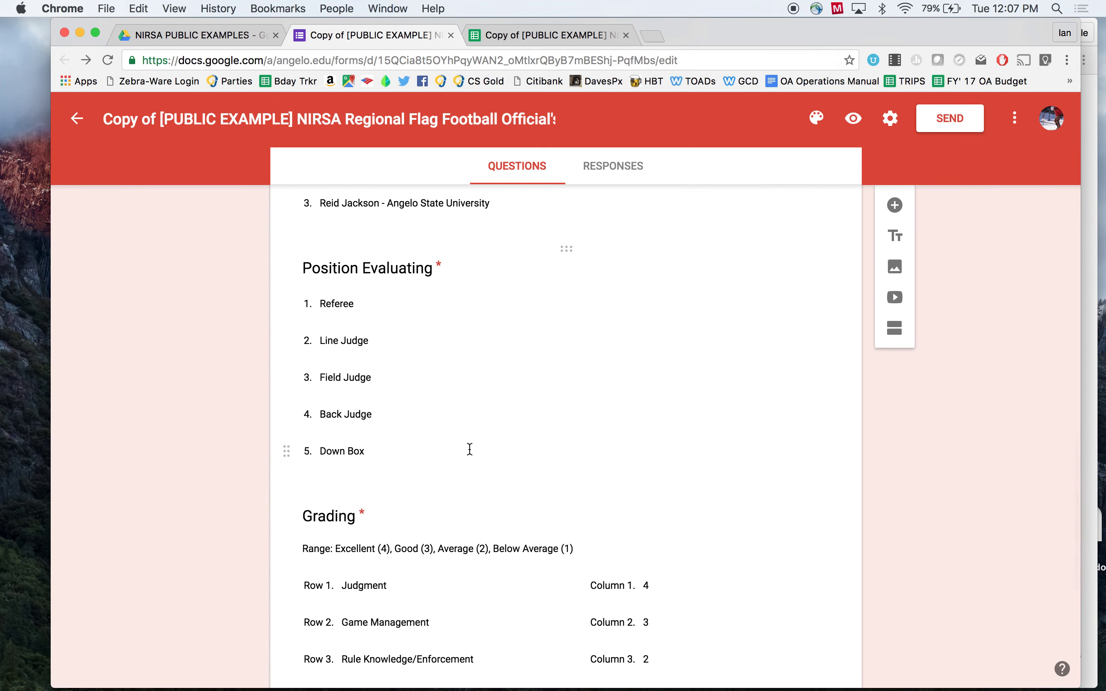
scroll(470, 444, down, 1)
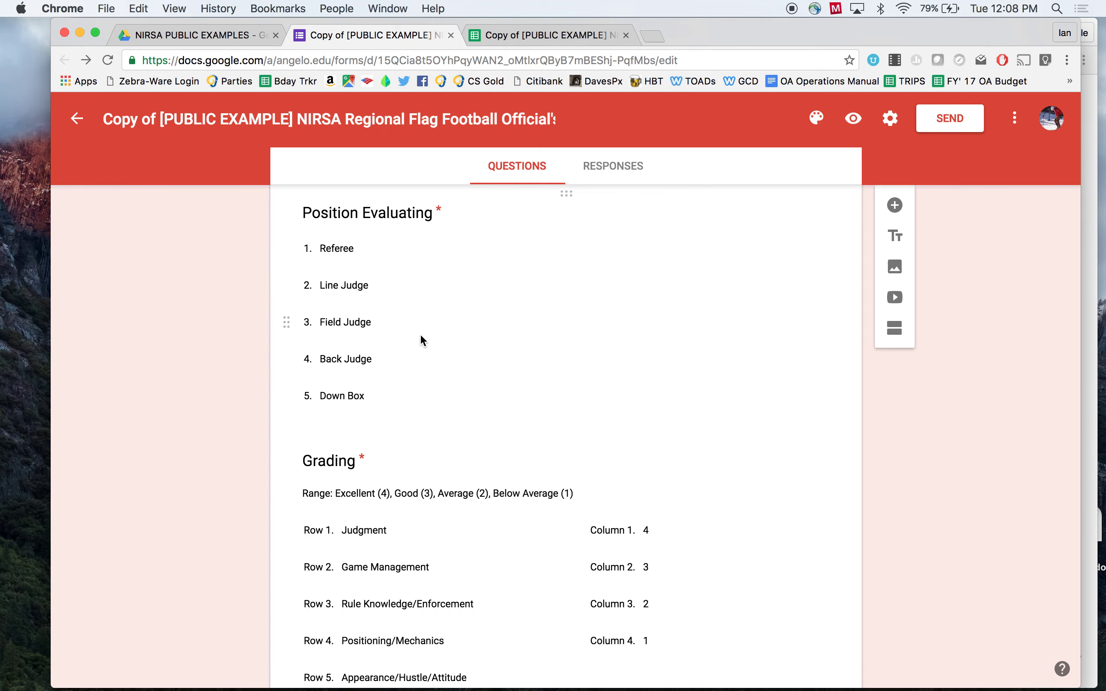
Review the Form Responses 1 columns through the Grading ratings, and inspect the QUERY formula in cell B22 of the OFFICIALS EVALUATIONS sheet
scroll(420, 334, up, 1)
click(519, 36)
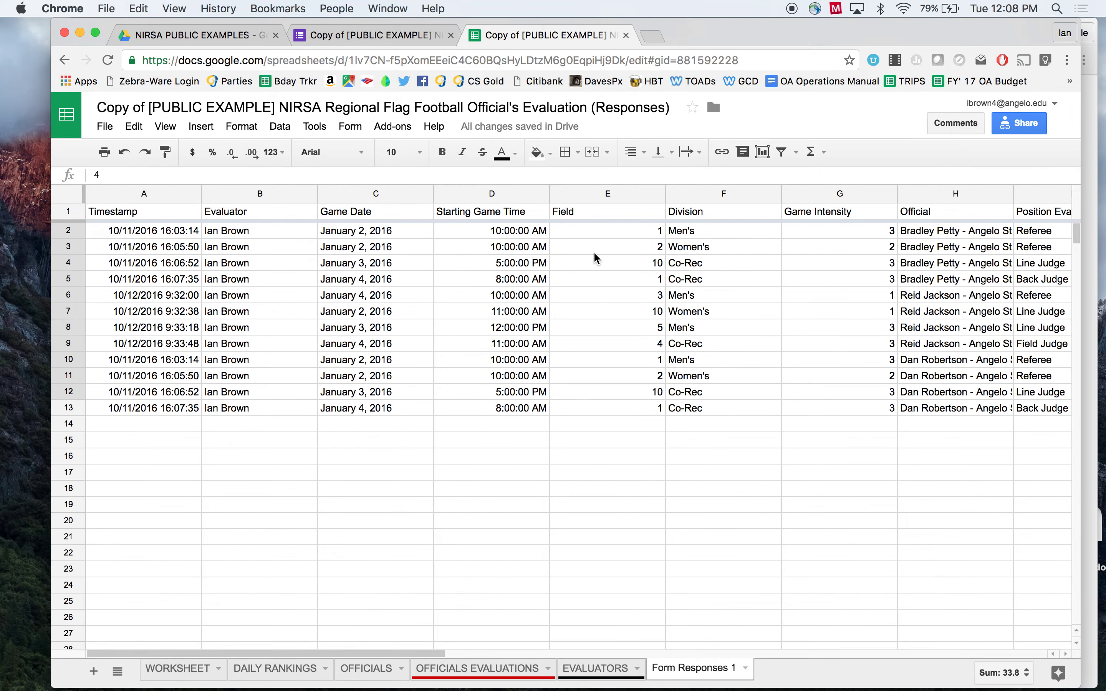
scroll(593, 251, right, 10)
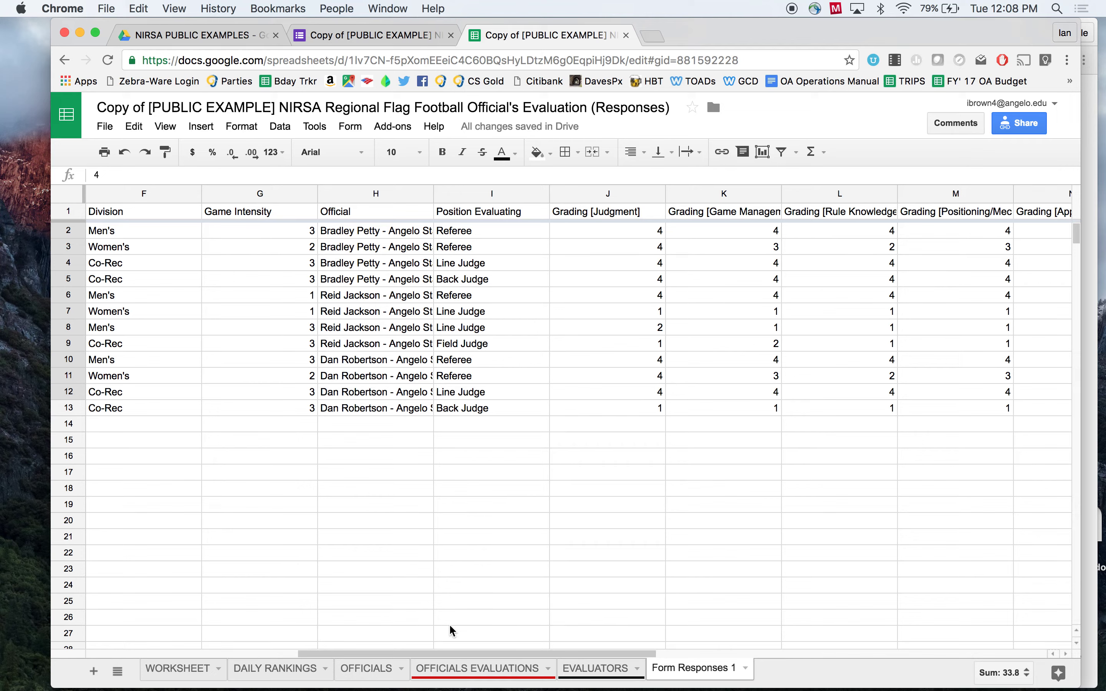
click(461, 669)
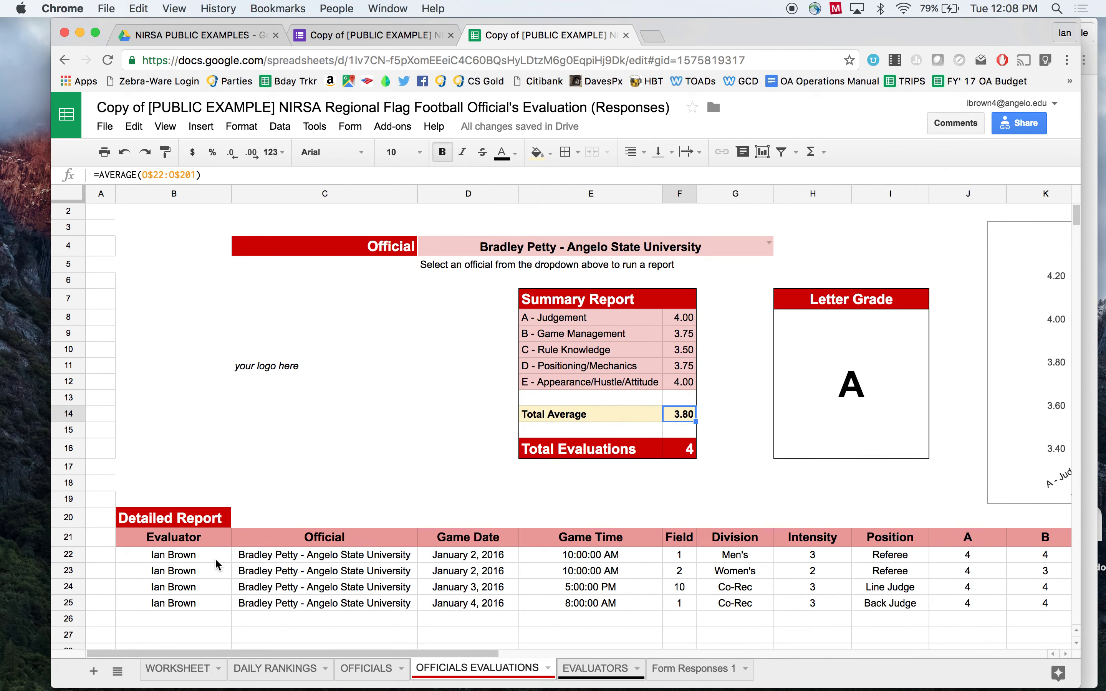
click(216, 560)
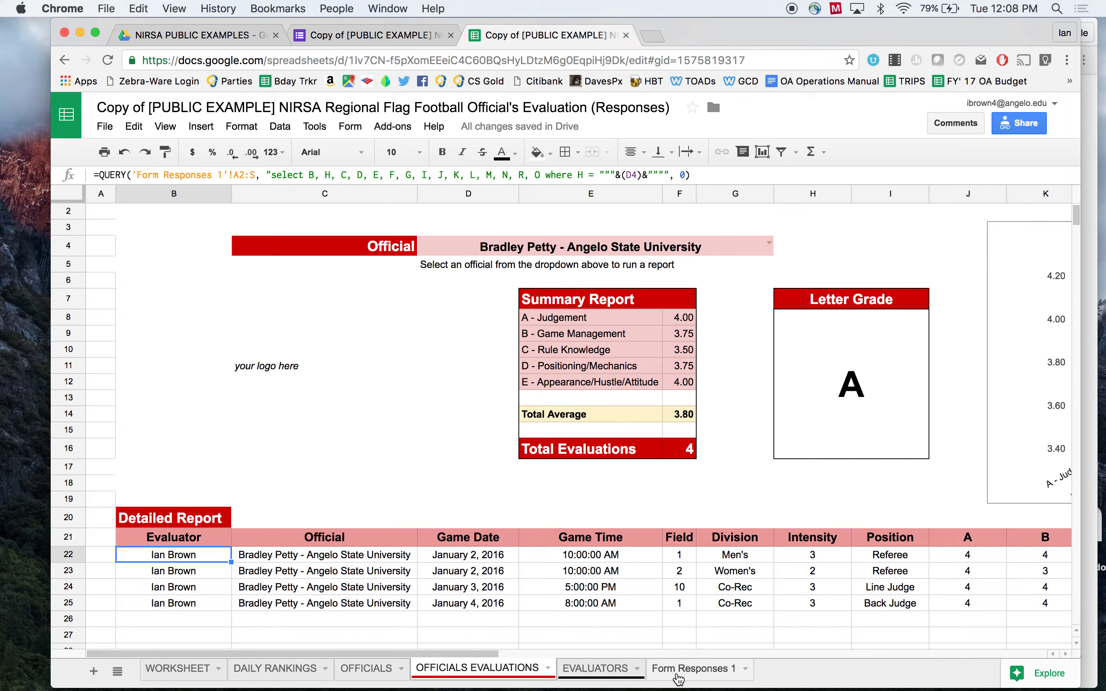
Compare the evaluation form's questions and the Form Responses 1 columns with the Detailed Report on the OFFICIALS EVALUATIONS sheet
click(370, 35)
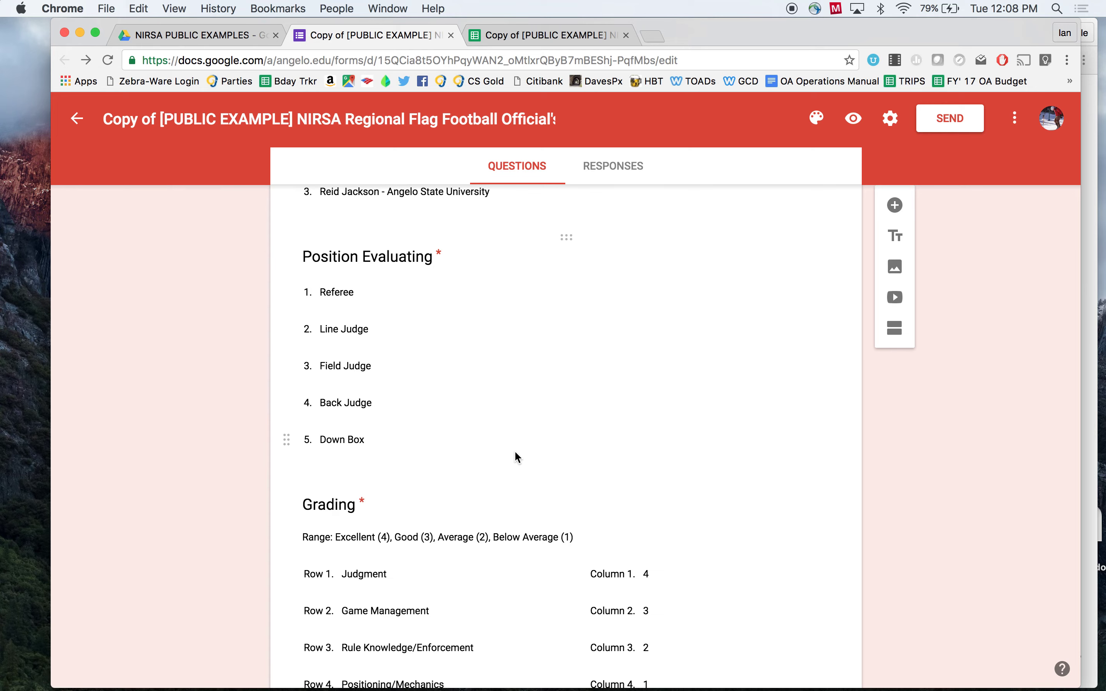
click(518, 39)
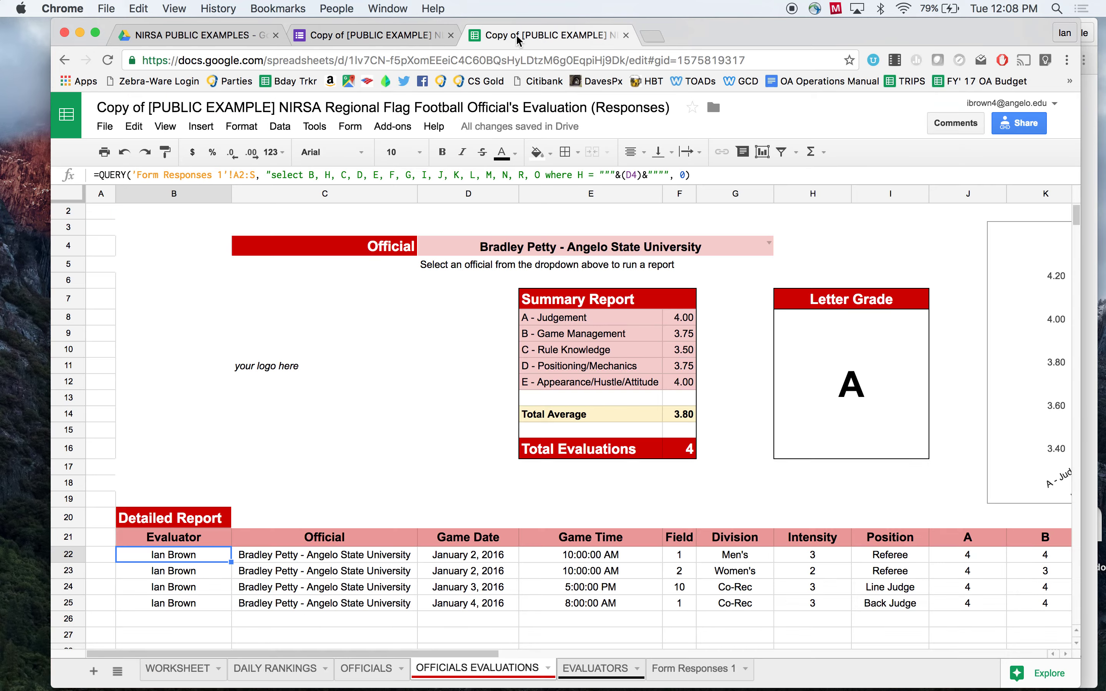
click(678, 670)
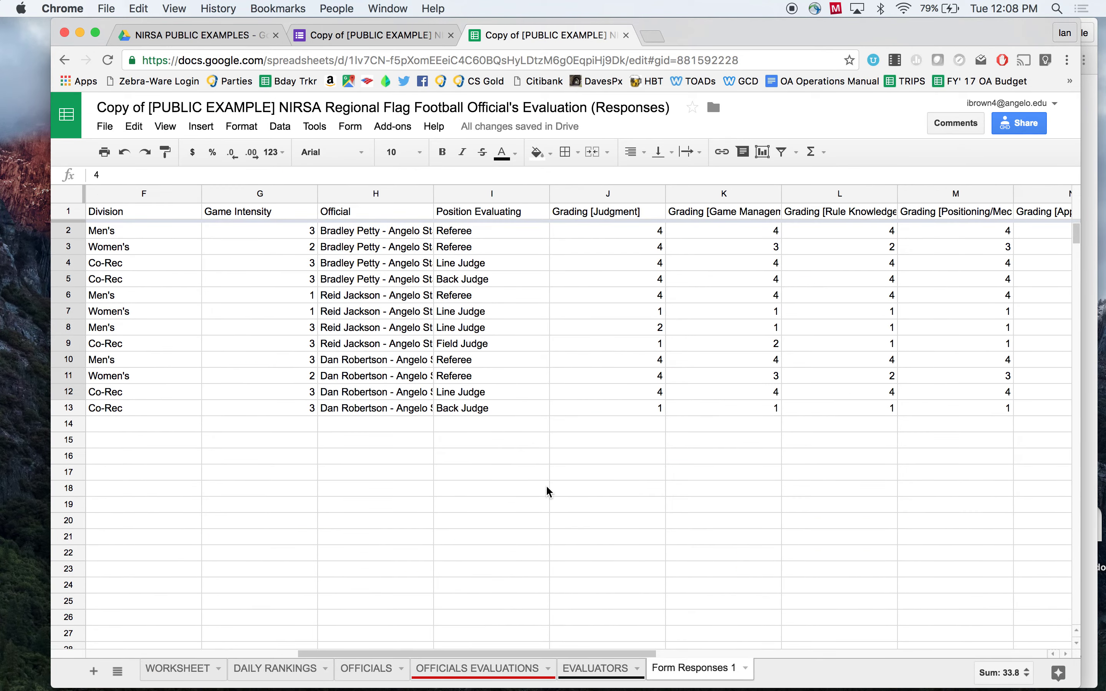
scroll(549, 492, left, 10)
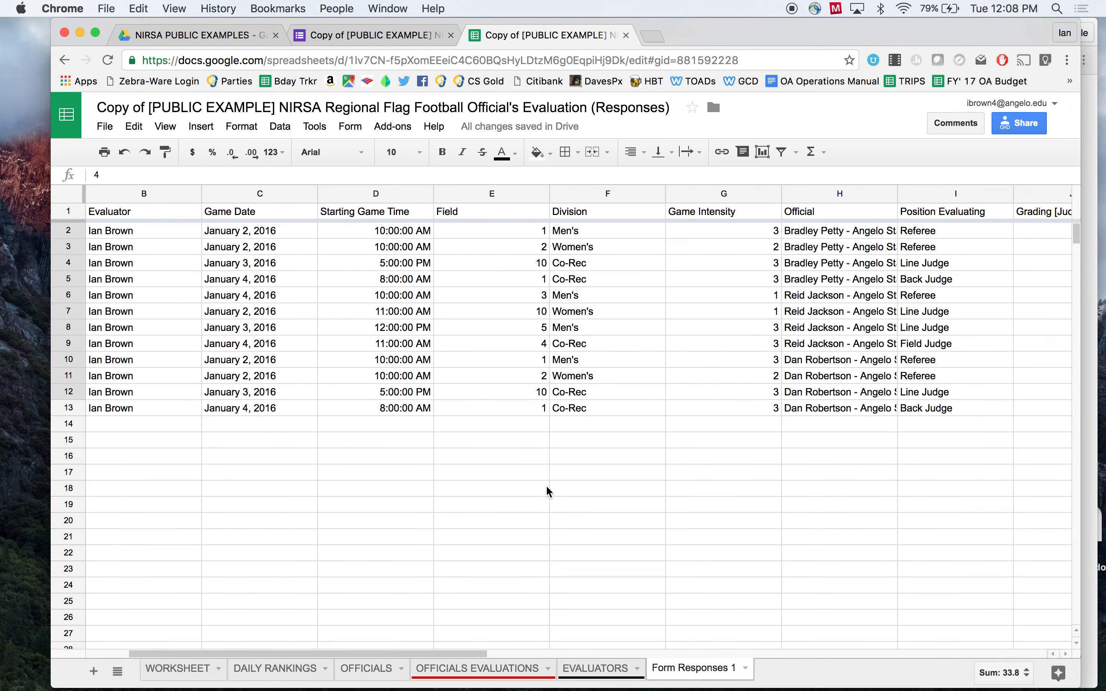
click(475, 674)
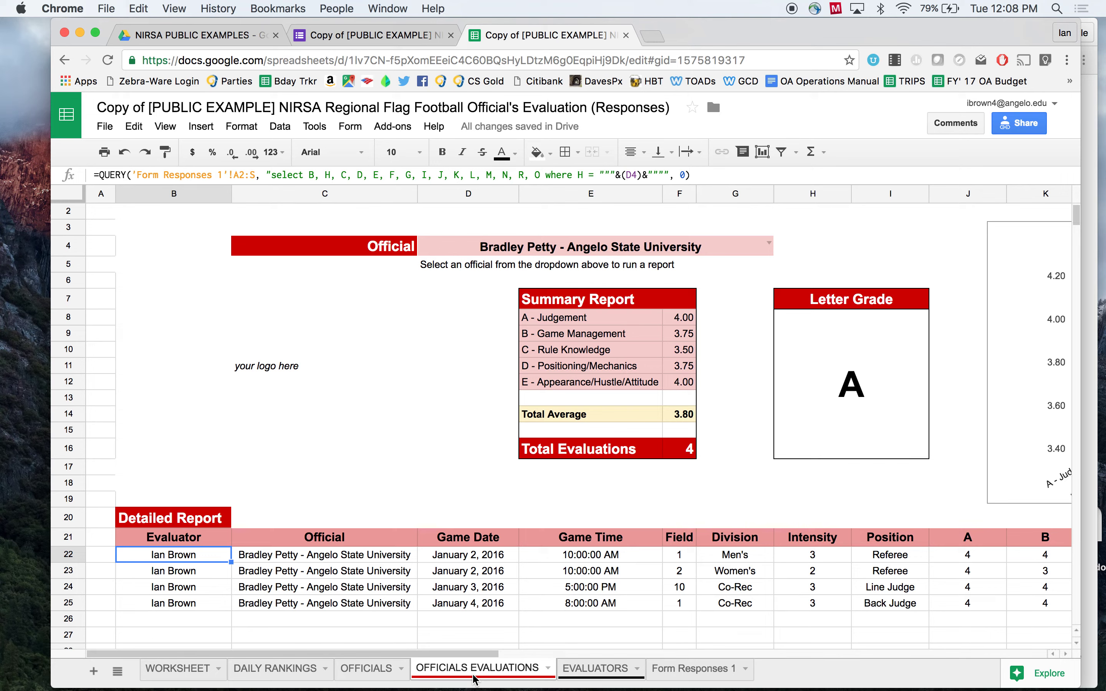
click(714, 668)
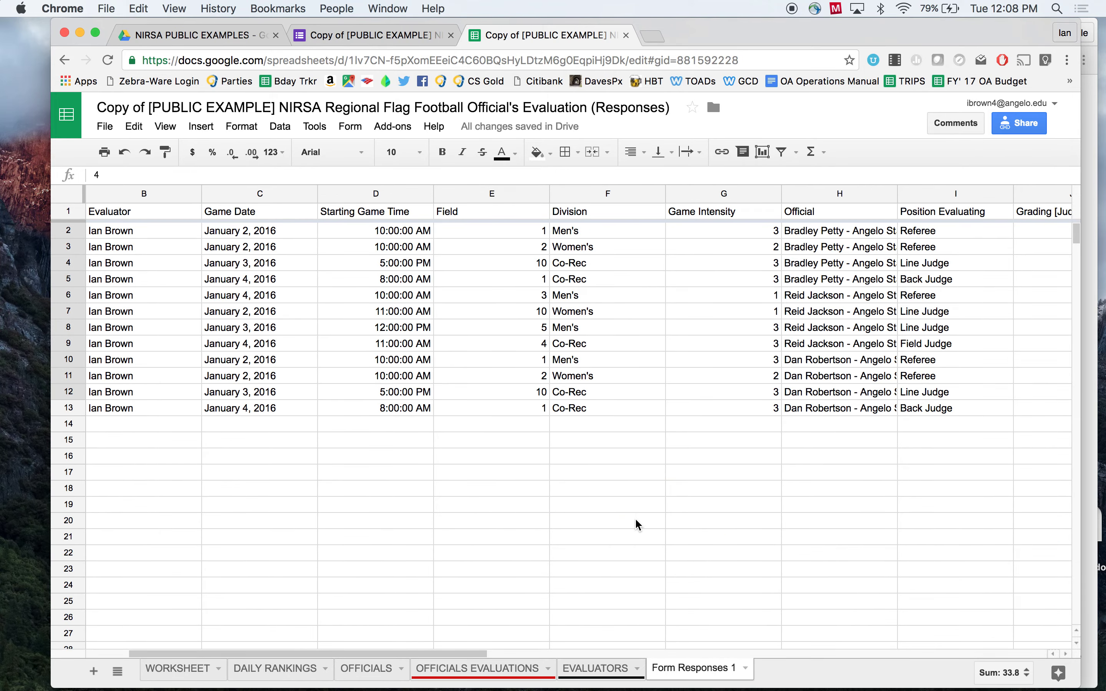
scroll(636, 520, left, 2)
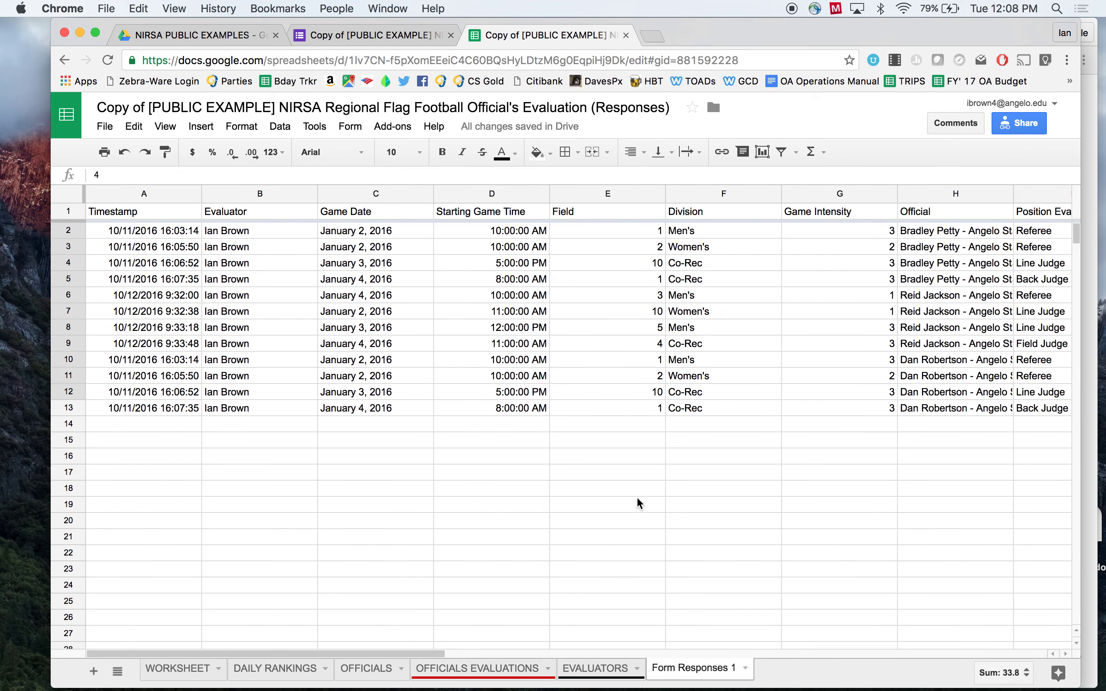
click(495, 668)
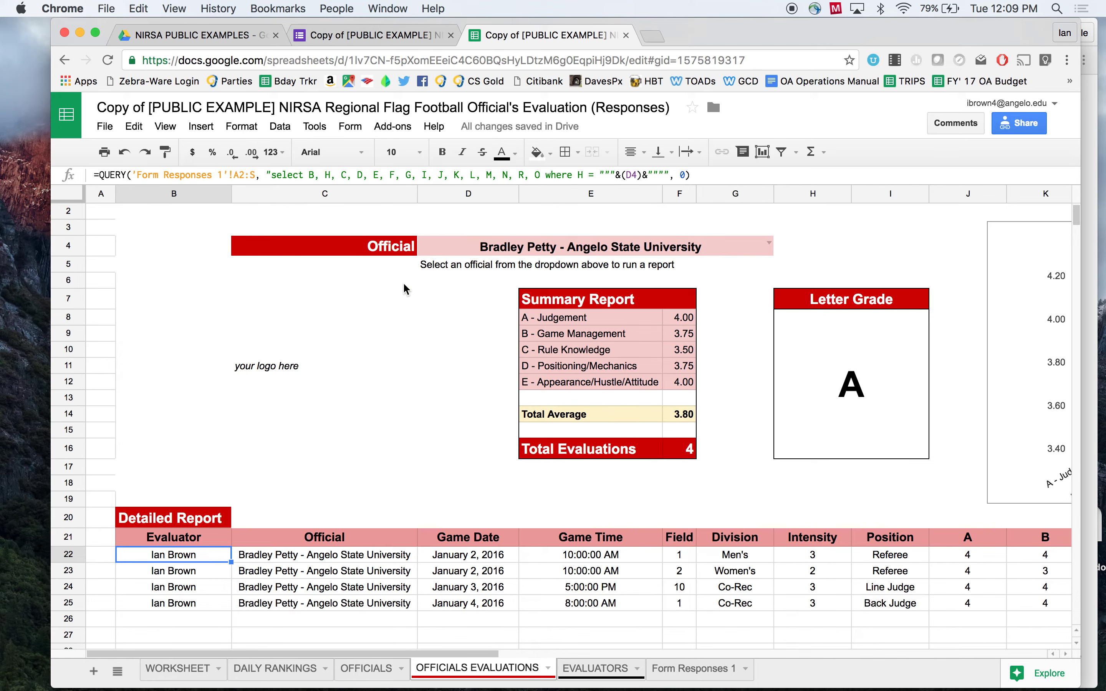
Review the evaluation form from Position Evaluating back up to its title, and check the copied files in the NIRSA PUBLIC EXAMPLES Drive folder
click(353, 37)
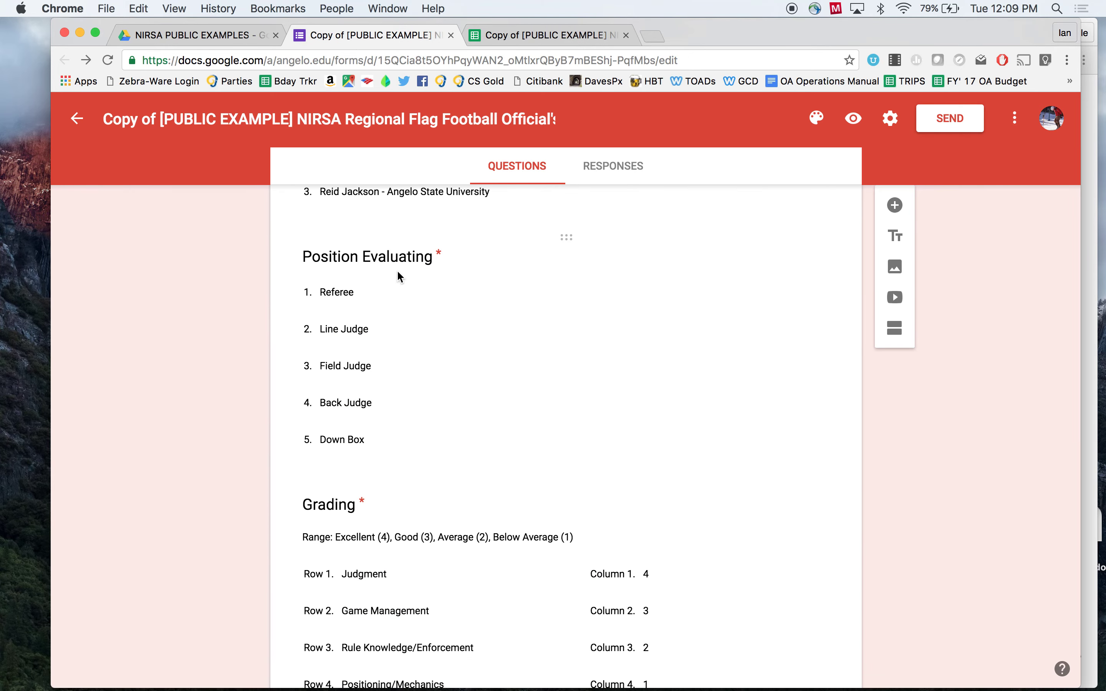
scroll(398, 275, up, 1)
scroll(395, 240, up, 15)
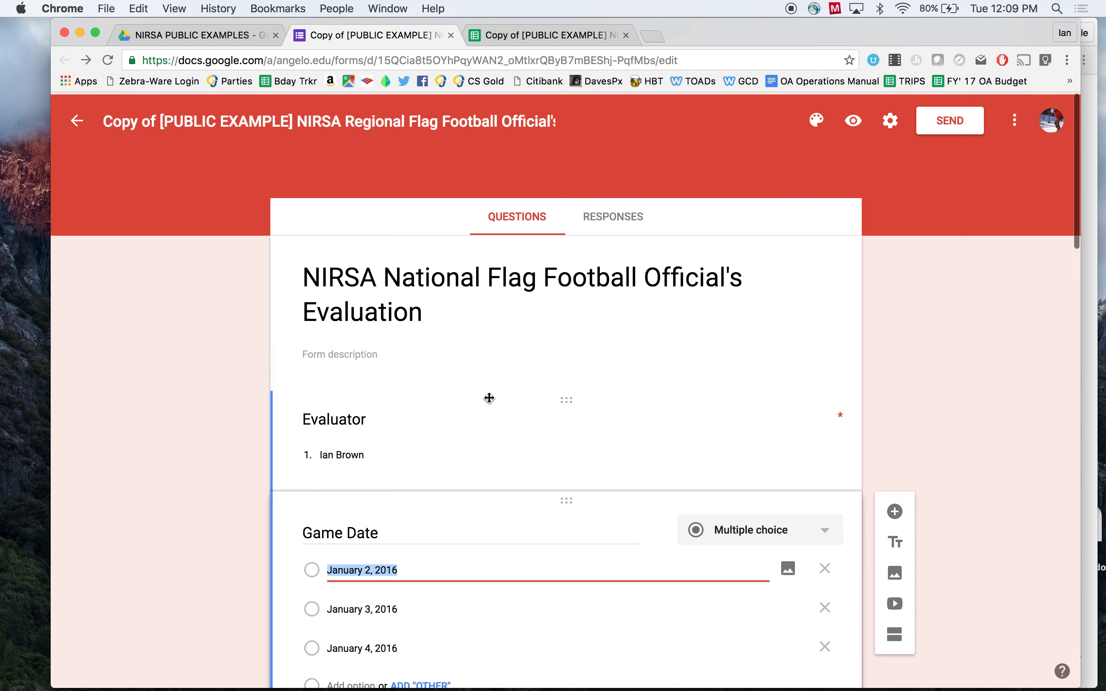
click(212, 36)
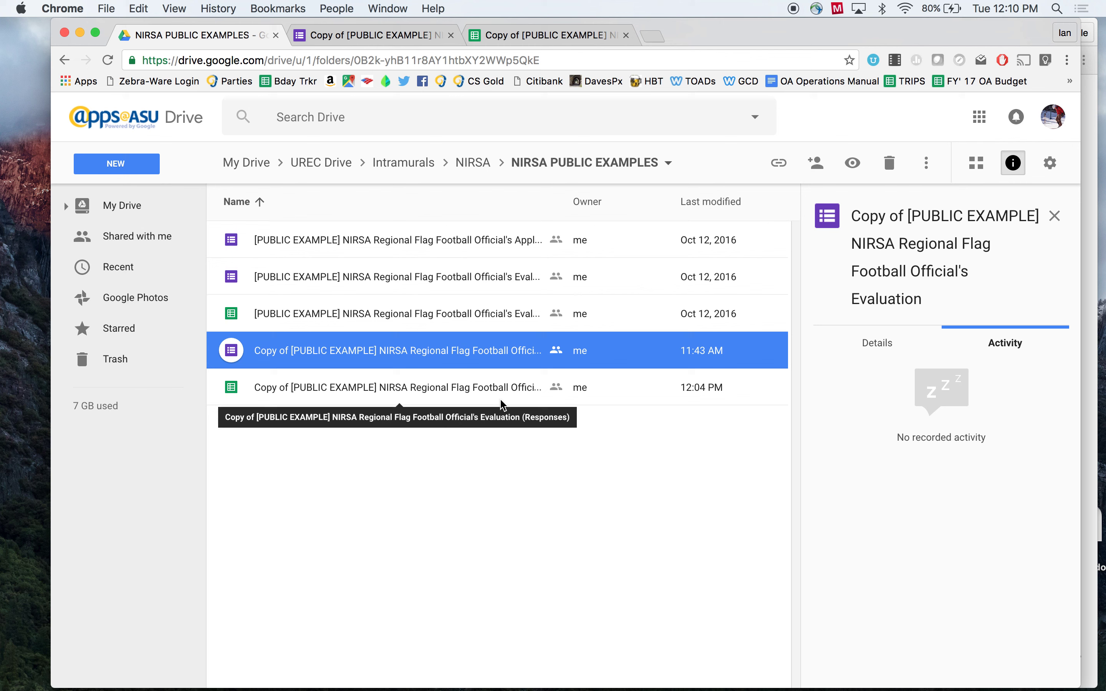
Display the evaluation form's shareable link with a shortened URL, and close the sending options without sending the form
click(357, 33)
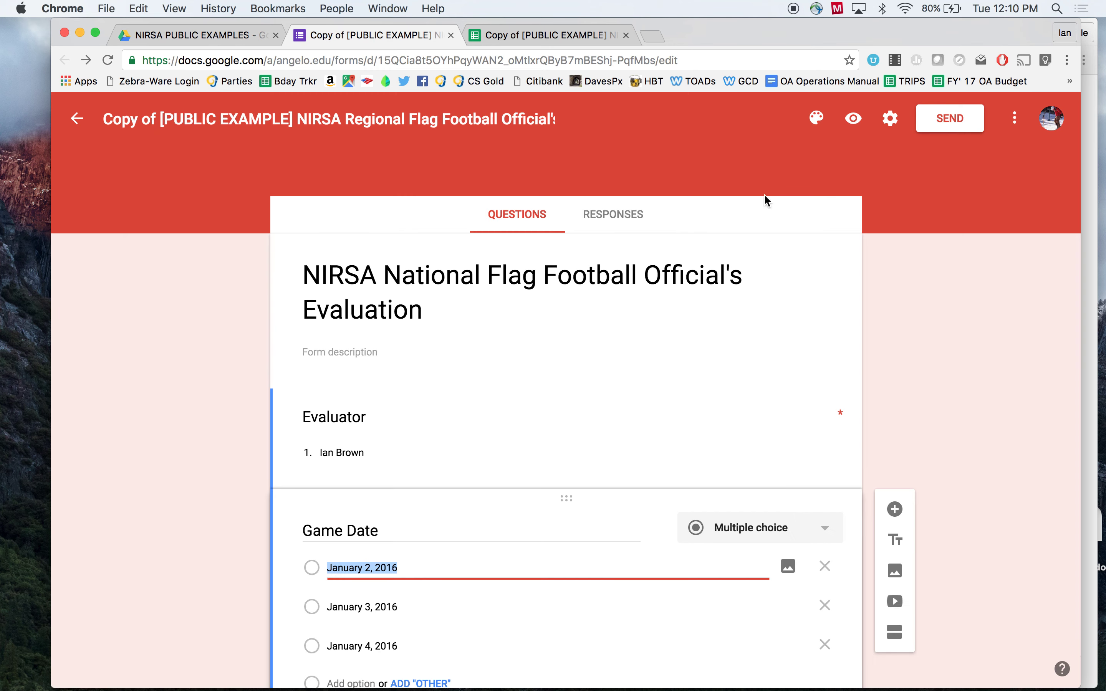
click(948, 117)
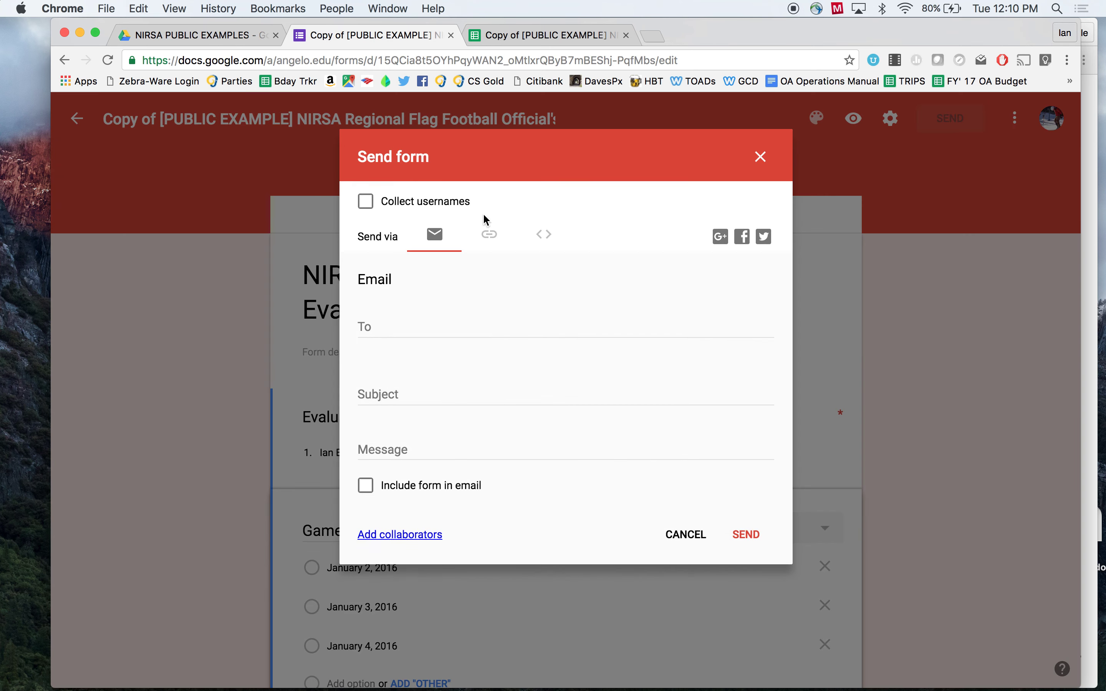
click(489, 235)
click(368, 336)
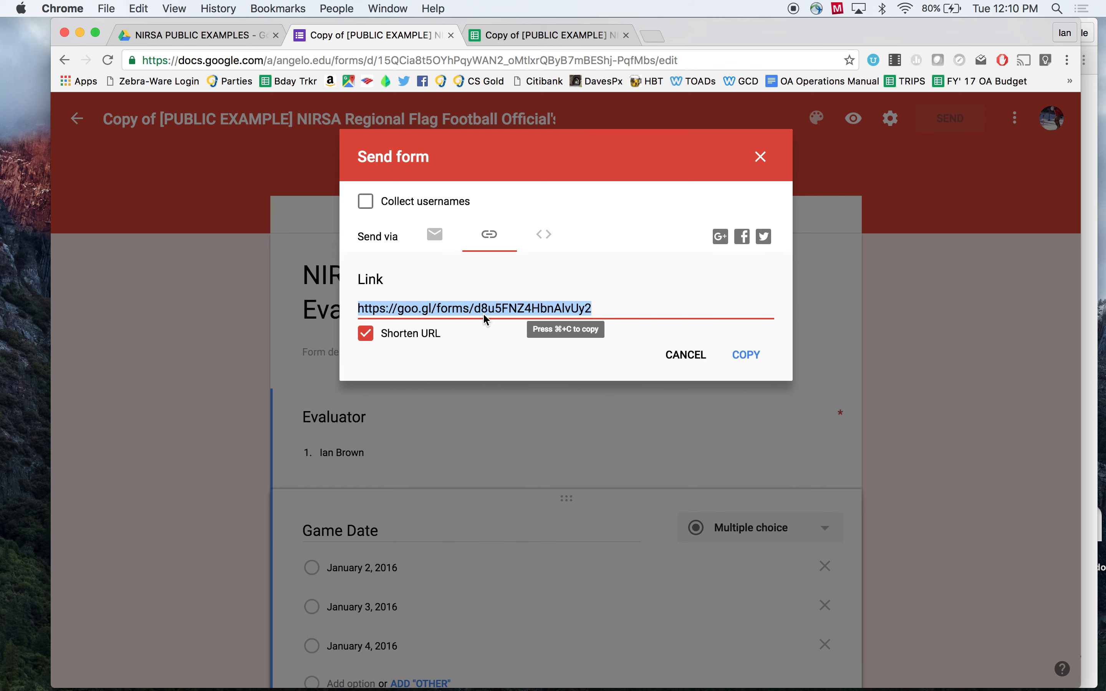
click(684, 357)
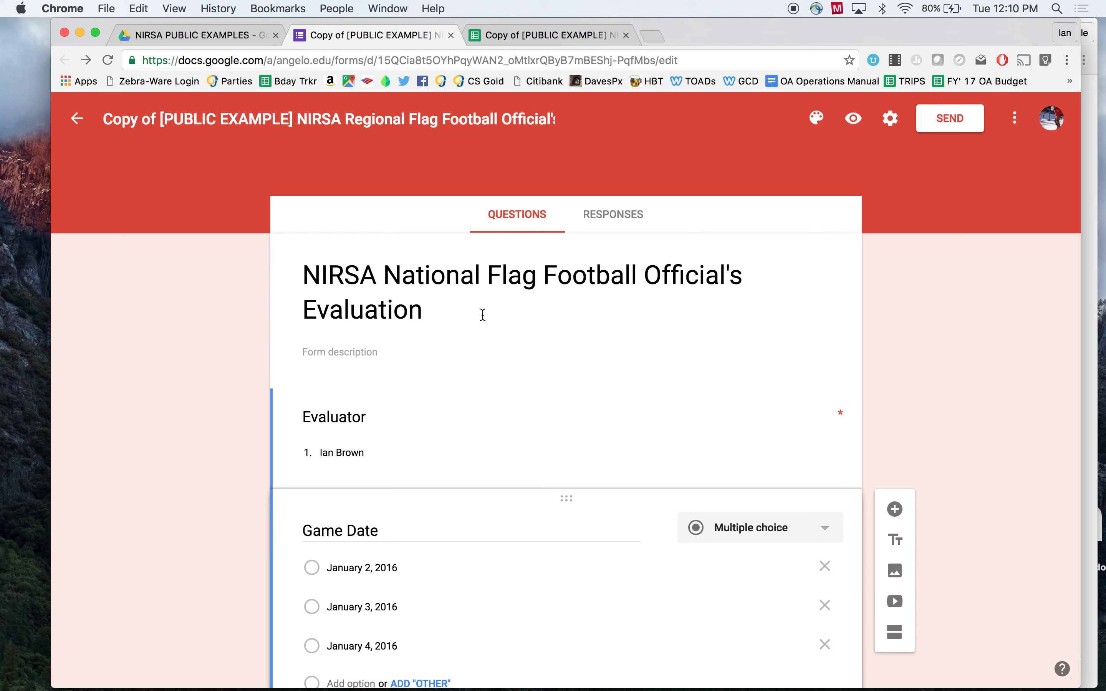
scroll(444, 314, down, 1)
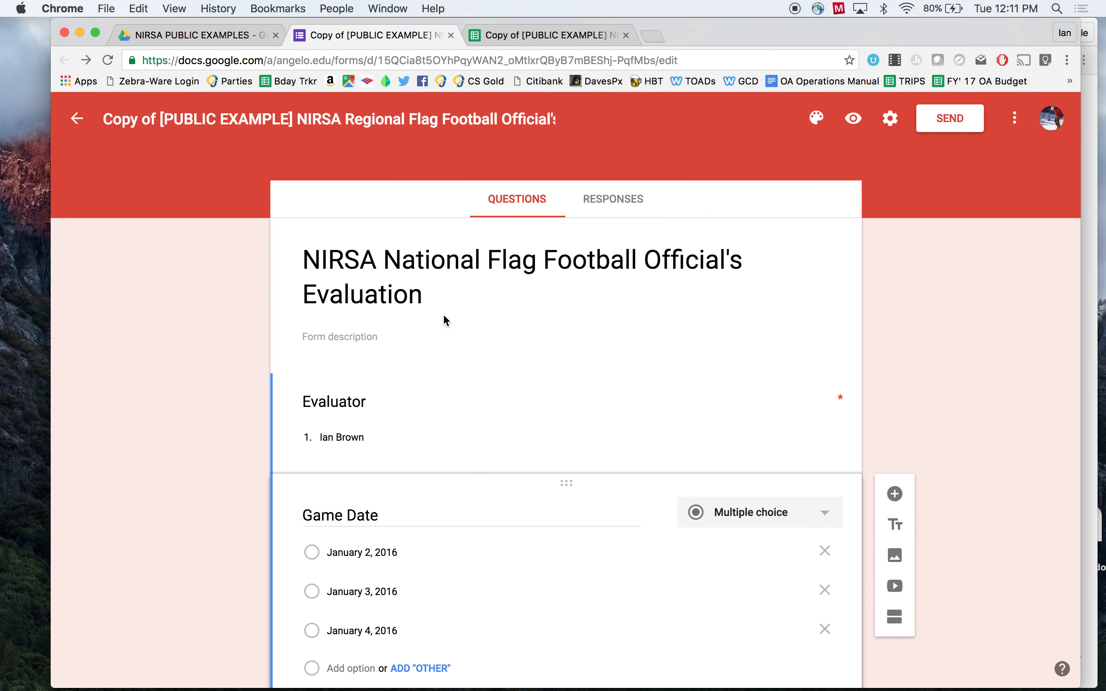
scroll(445, 315, down, 5)
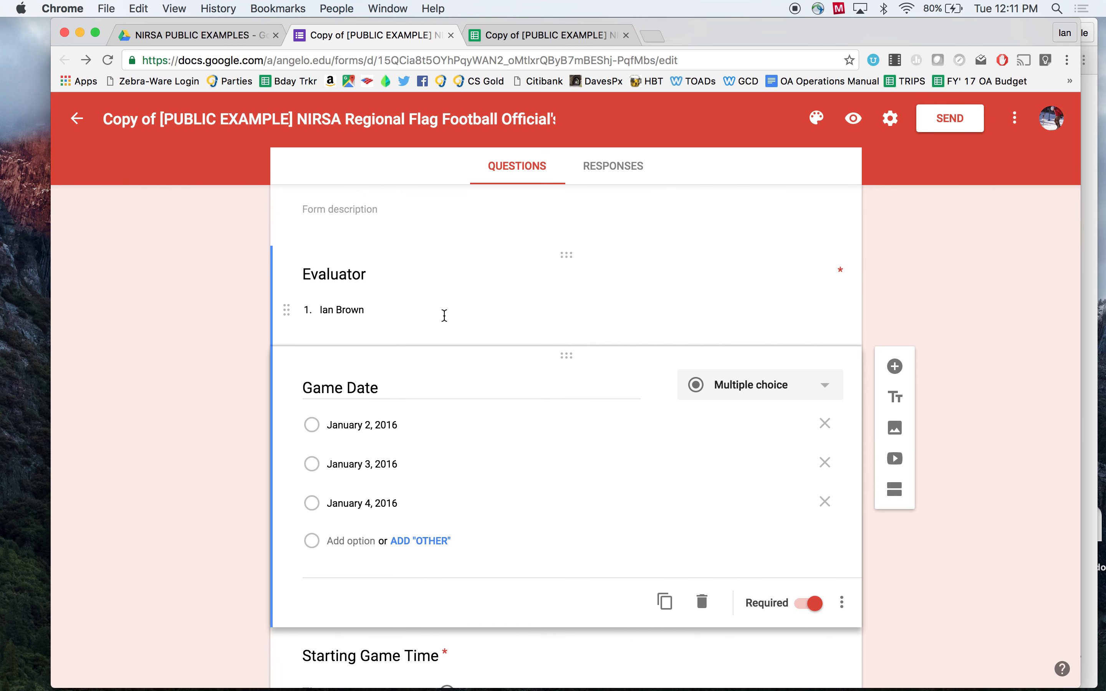
scroll(493, 334, up, 5)
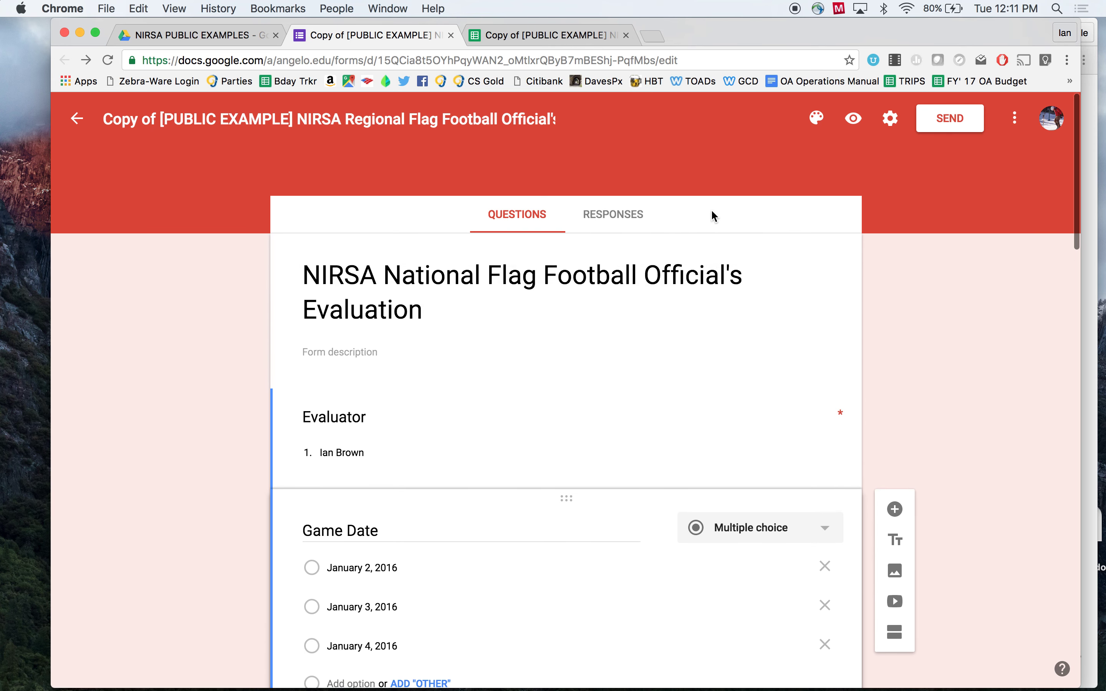